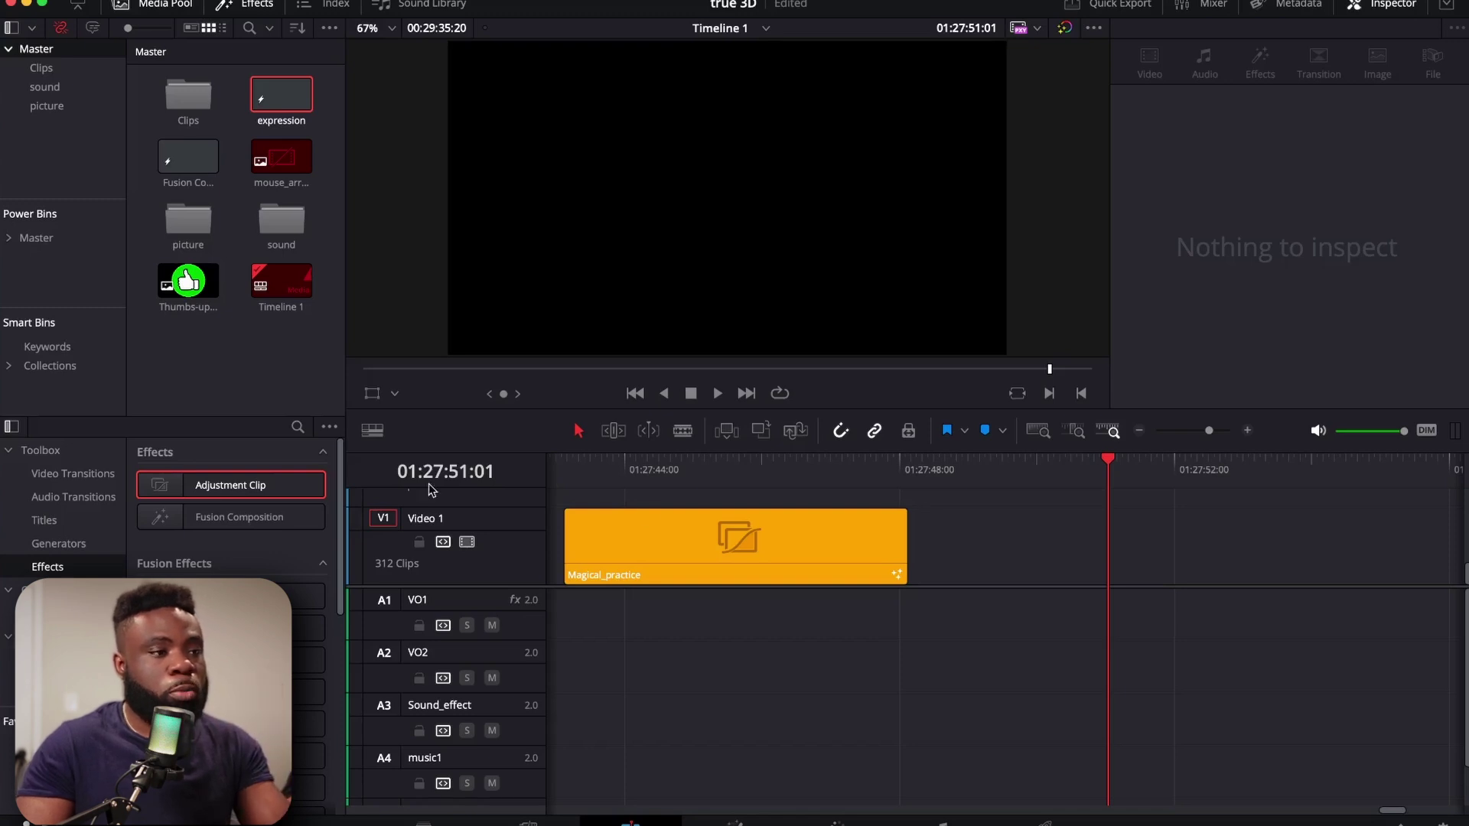
double_click(255, 116)
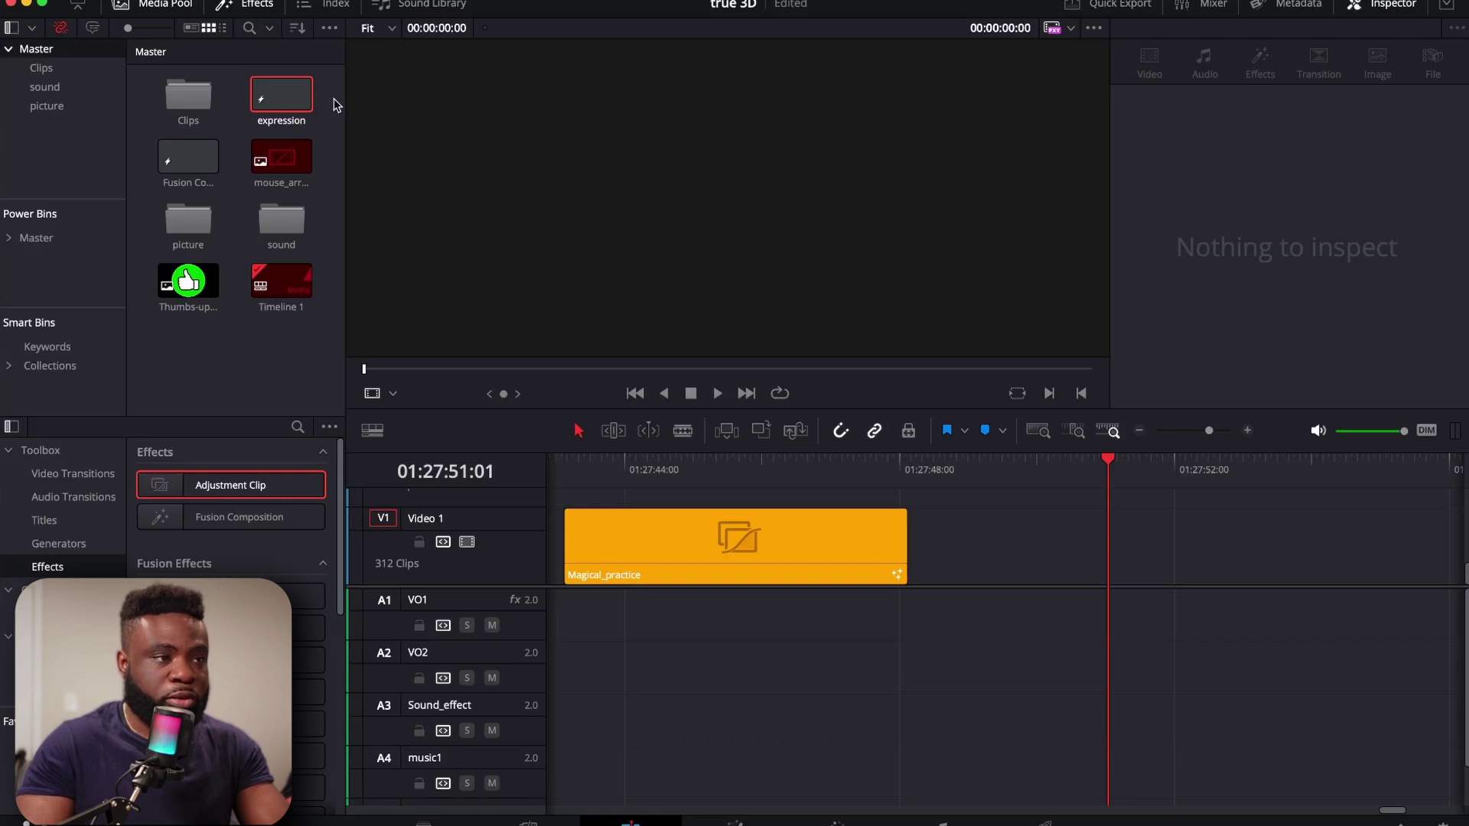
click(305, 99)
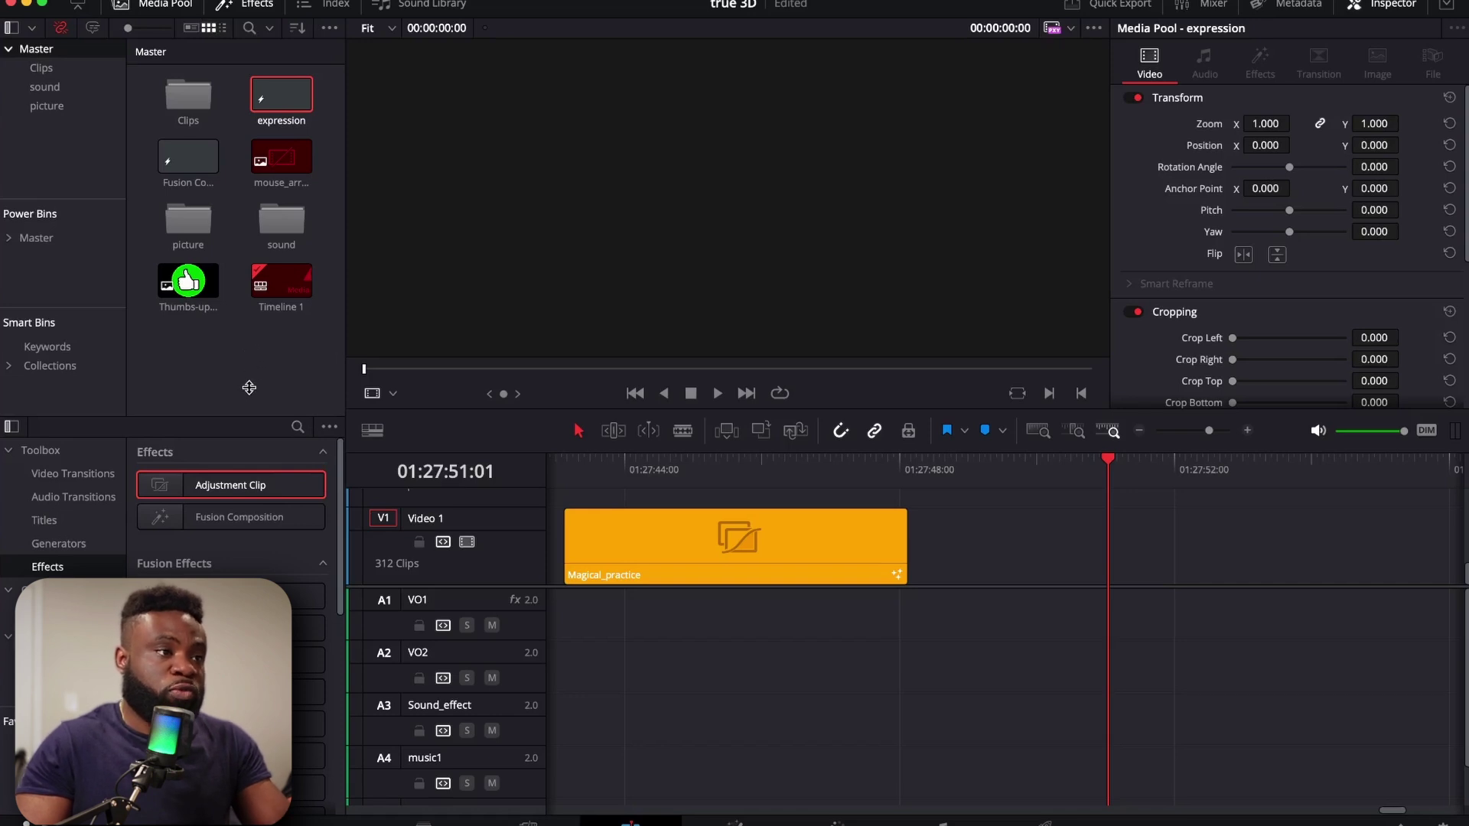
- Create a new Fusion composition clip named "expression" in the Clips bin
click(69, 67)
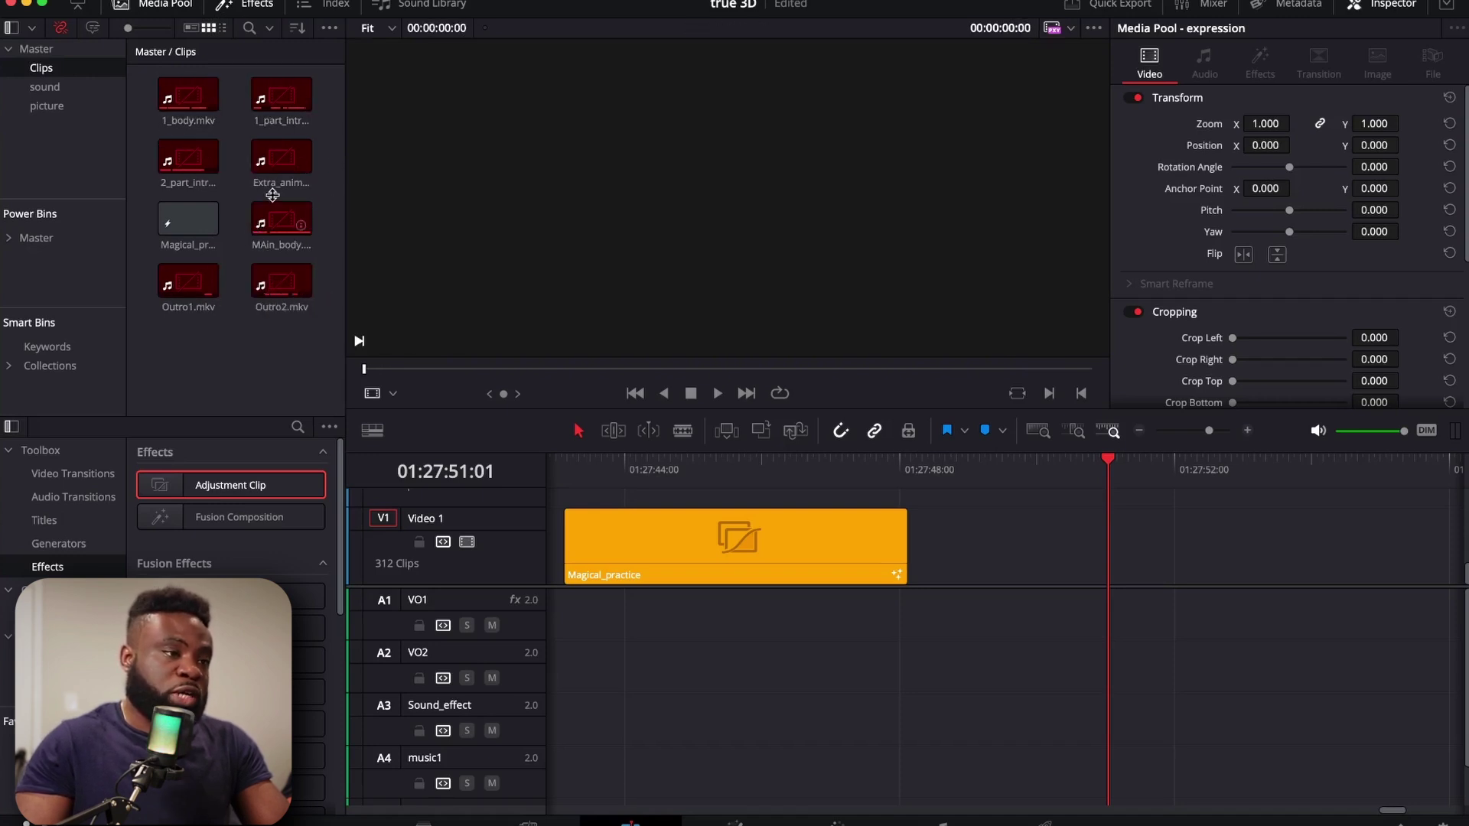
right_click(218, 365)
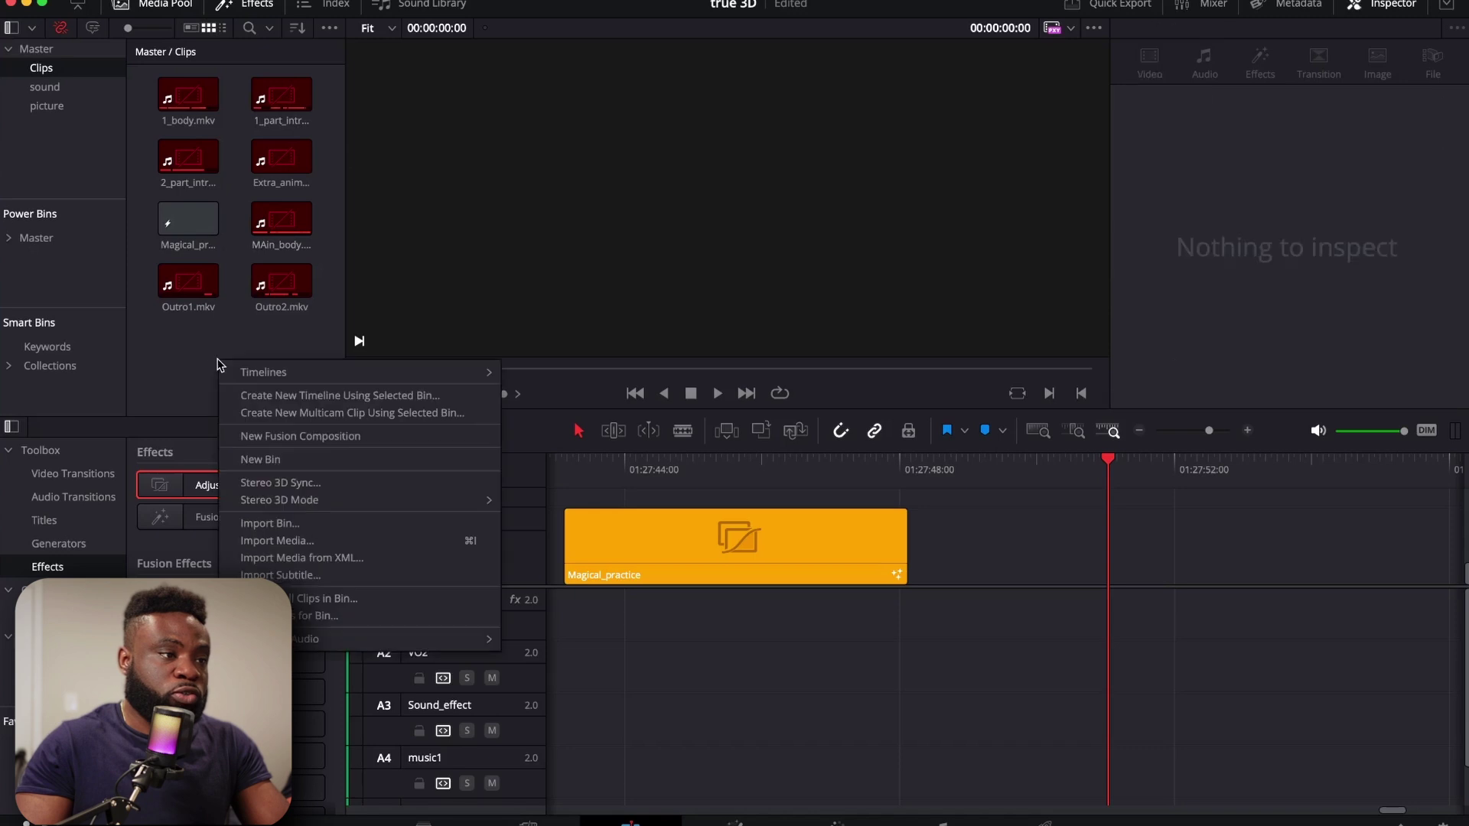
click(314, 437)
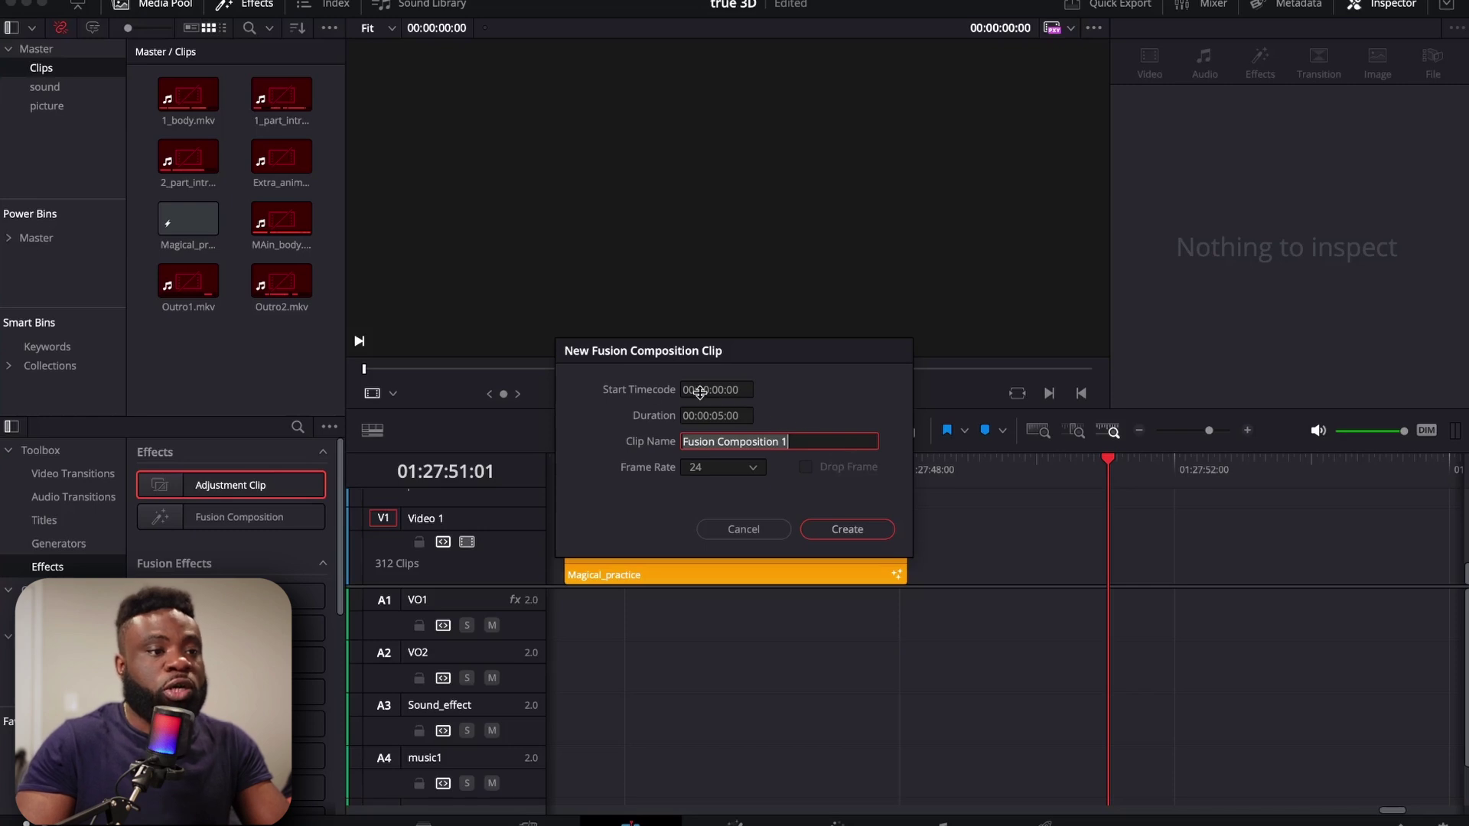
click(815, 441)
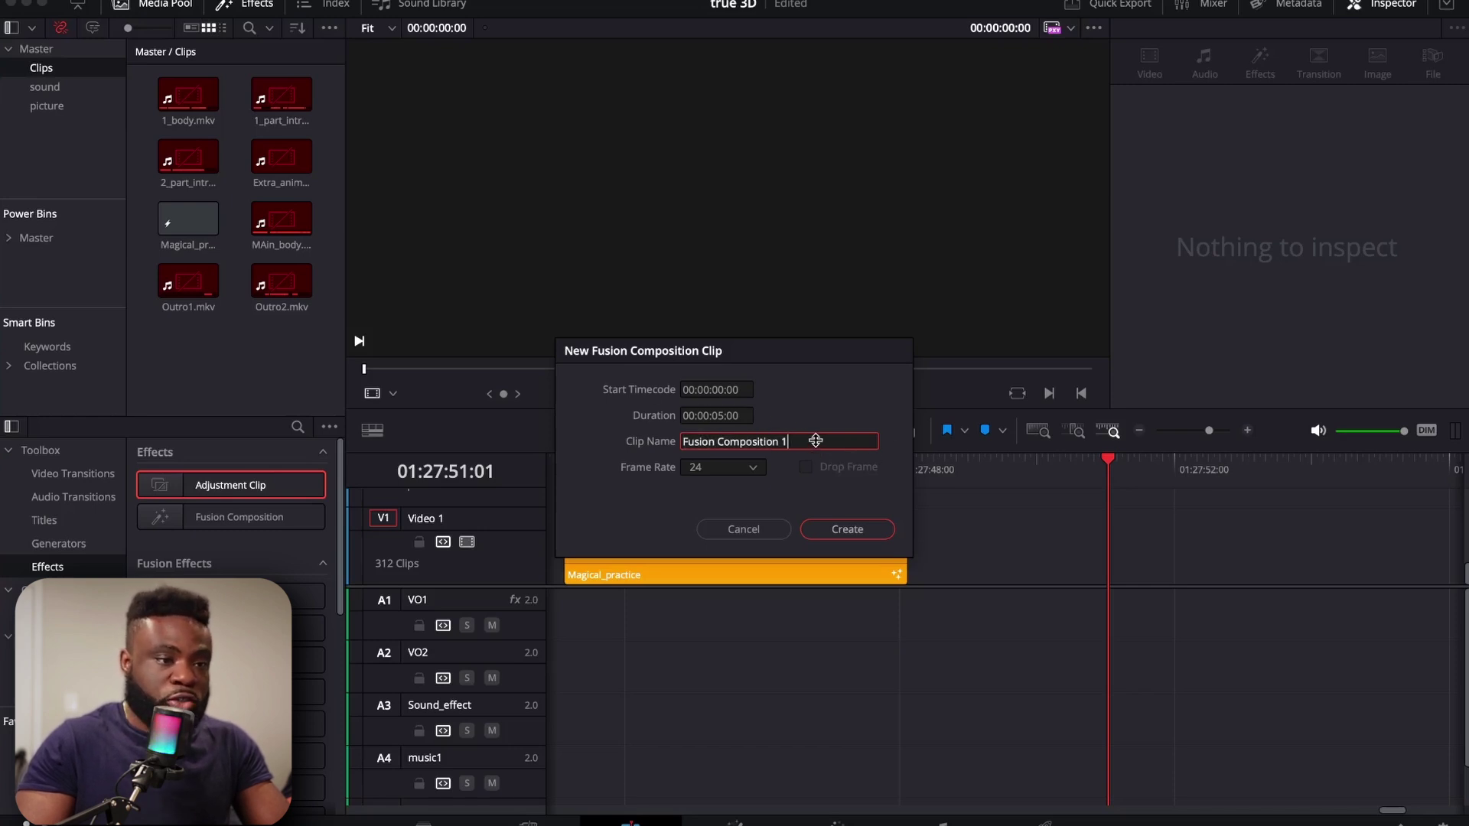
key(BackSpace)
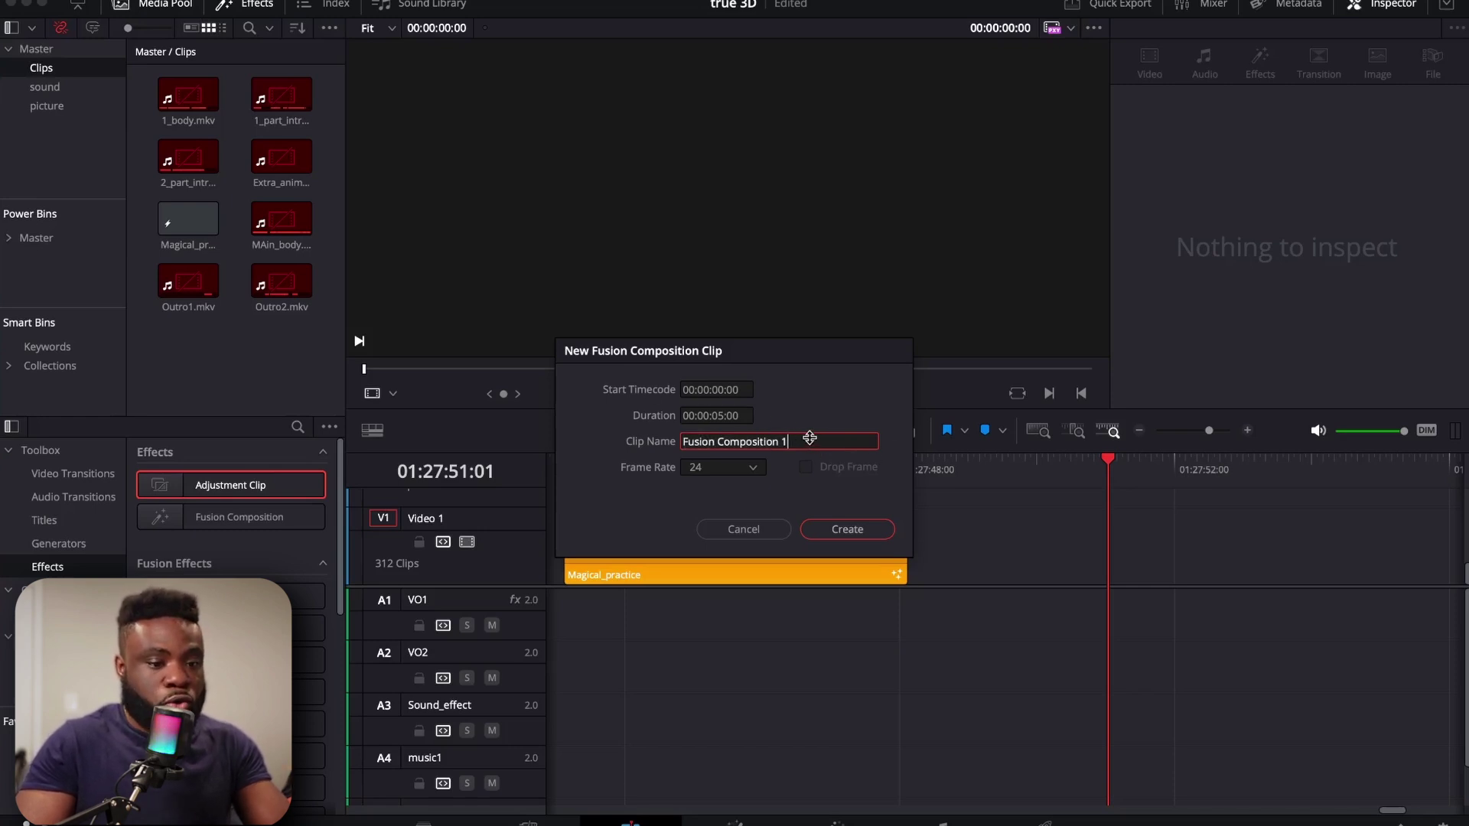
key(BackSpace)
key(BackSpace)
key(BackSpace)
key(BackSpace)
key(BackSpace)
key(BackSpace)
key(BackSpace)
key(BackSpace)
key(BackSpace)
key(BackSpace)
key(BackSpace)
key(BackSpace)
key(BackSpace)
key(BackSpace)
key(BackSpace)
key(BackSpace)
key(BackSpace)
key(BackSpace)
key(BackSpace)
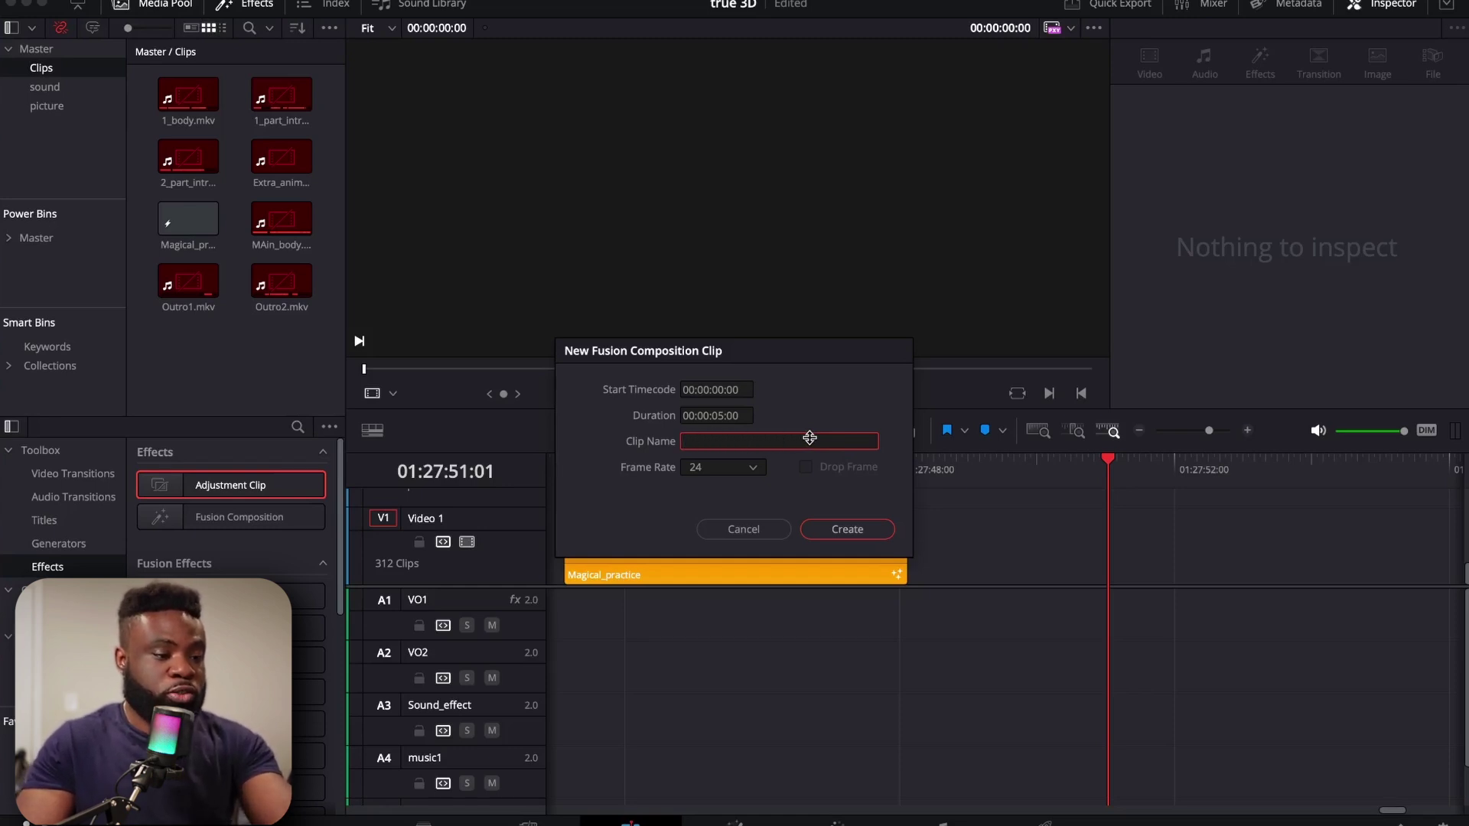
text(ex)
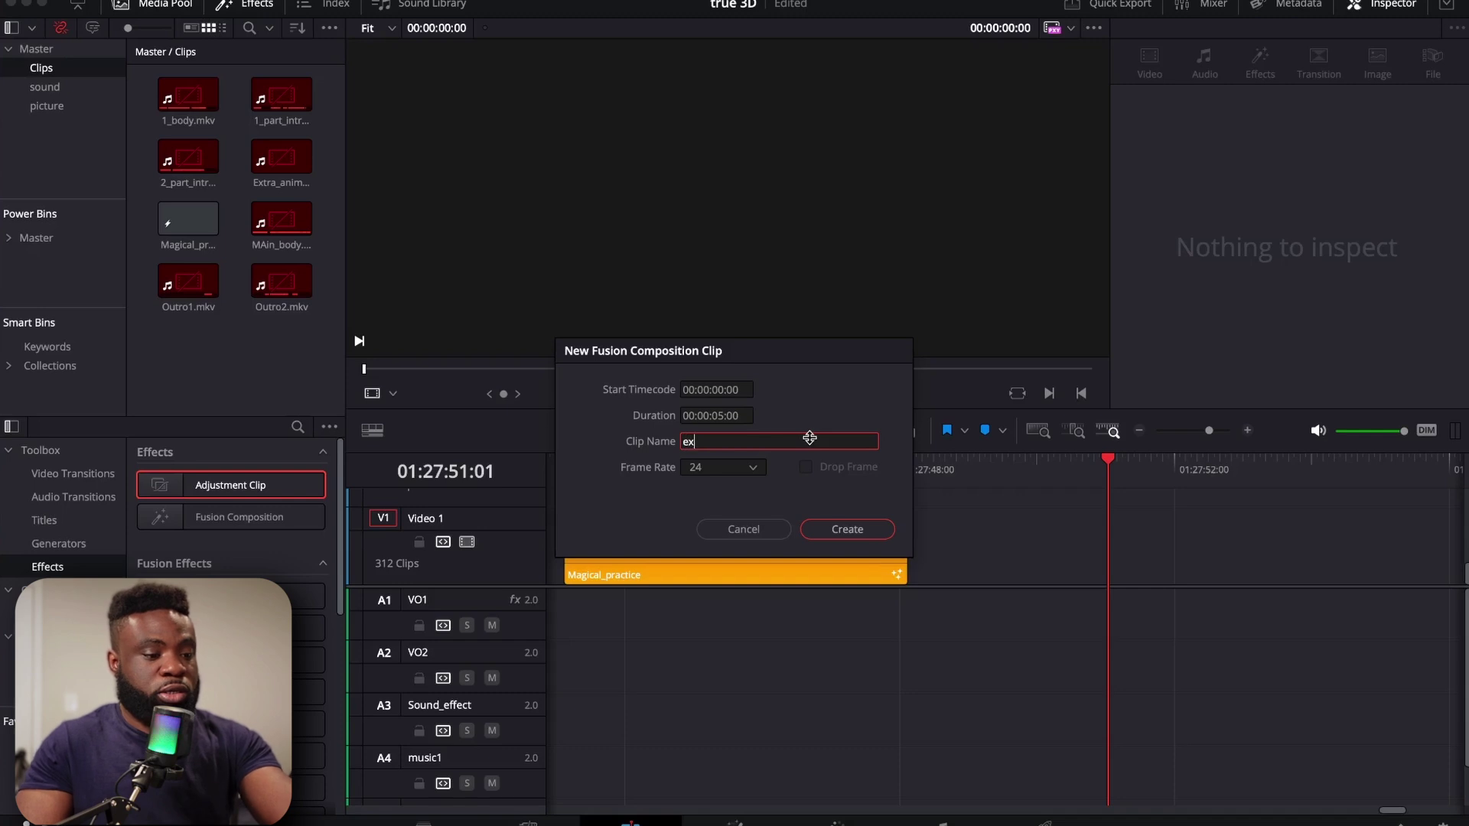
text(p)
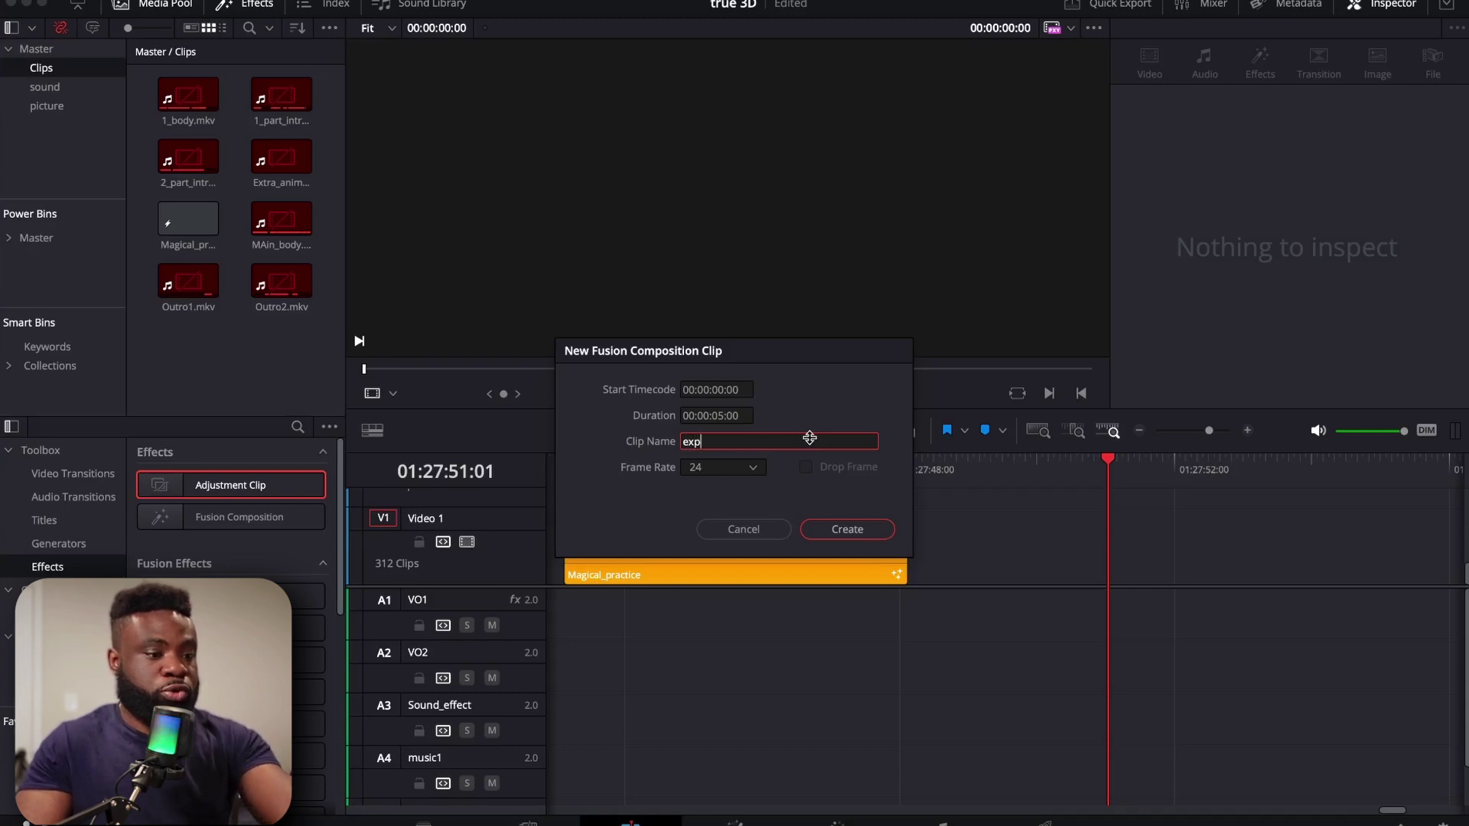
text(ression)
click(868, 532)
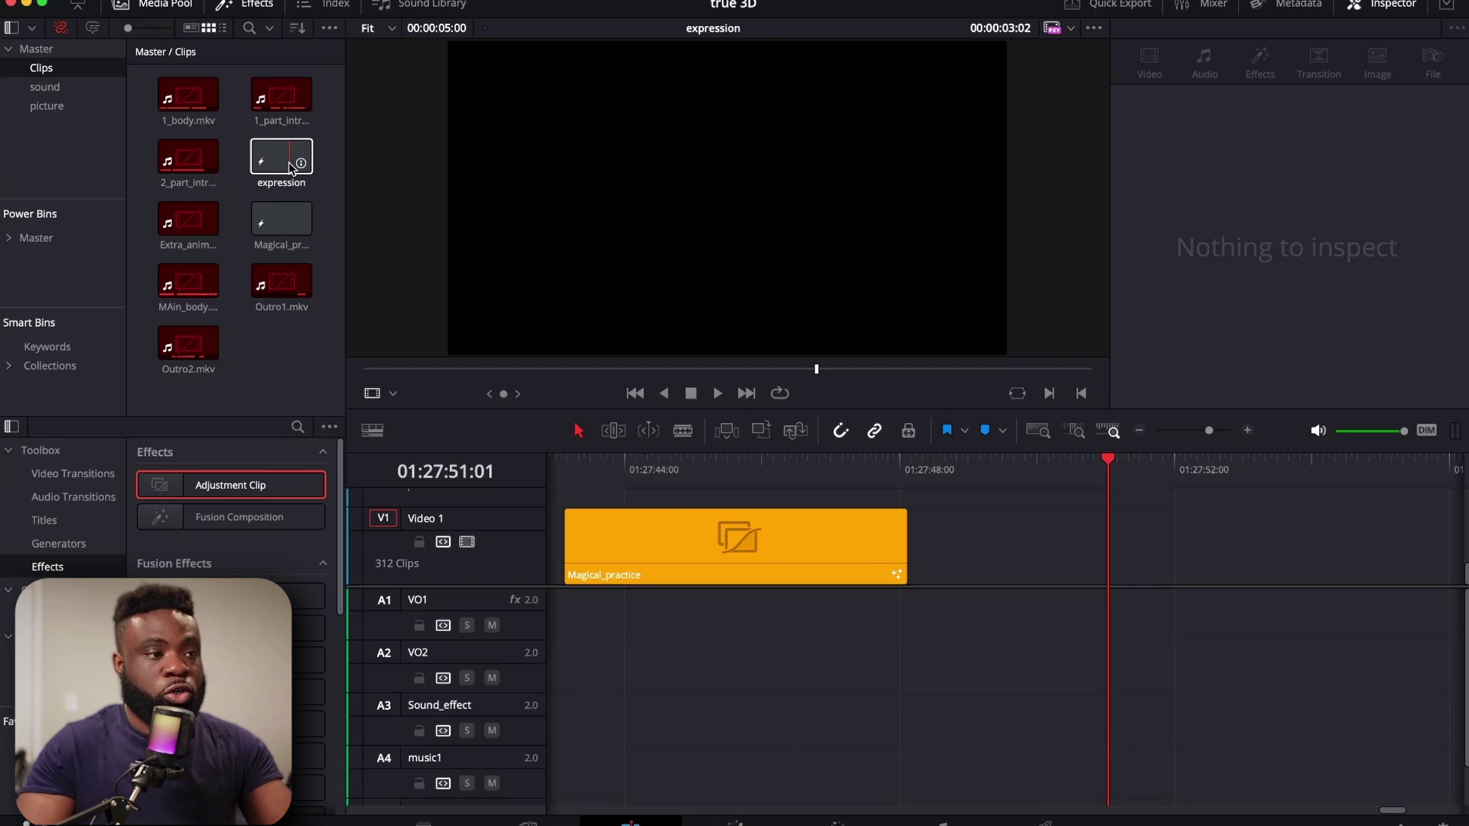
- Place the expression composition on Video 1 after the Magical_practice clip and open it on the Fusion page
drag(280, 161, 953, 550)
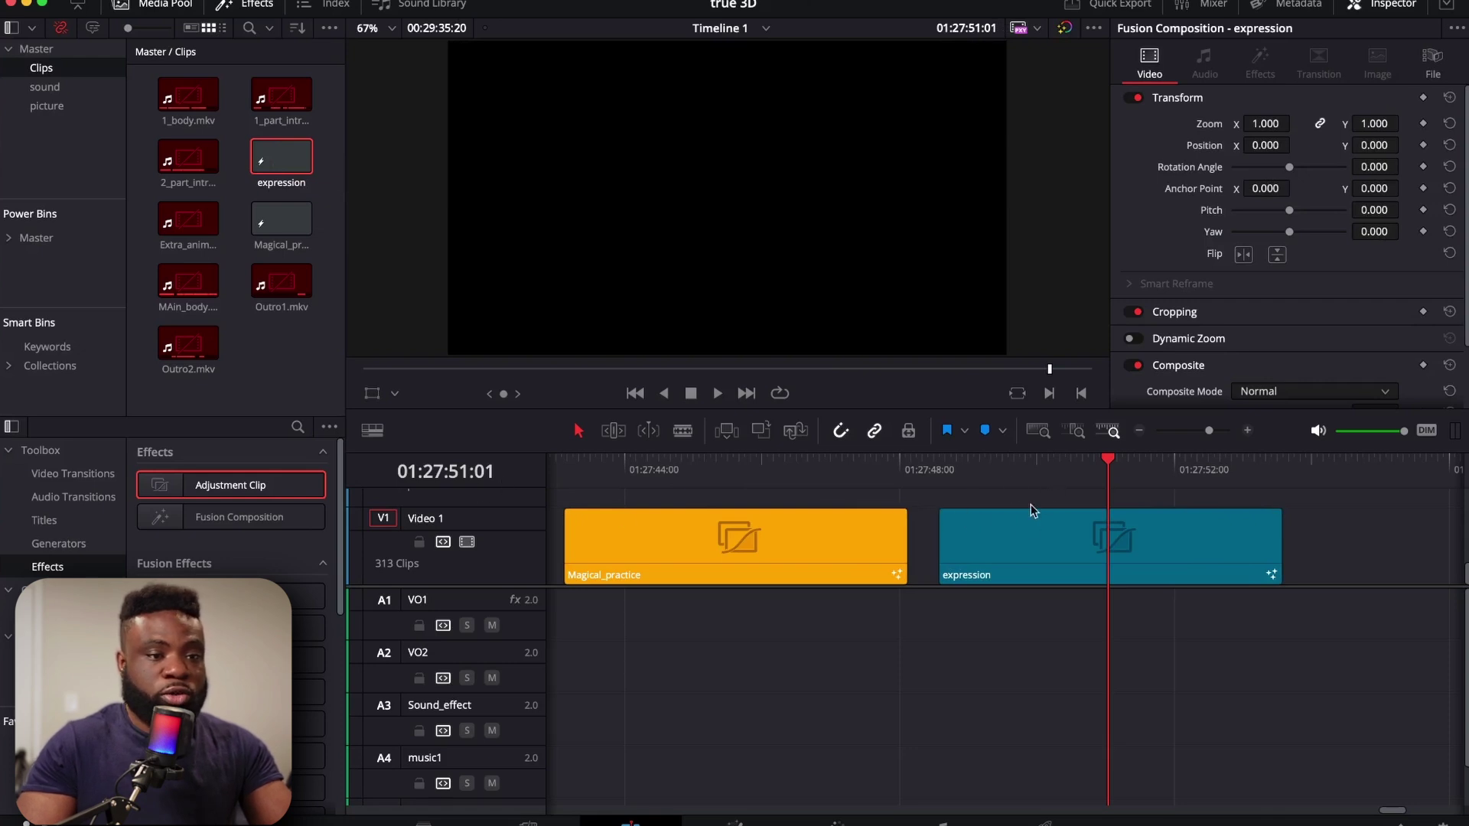
click(980, 526)
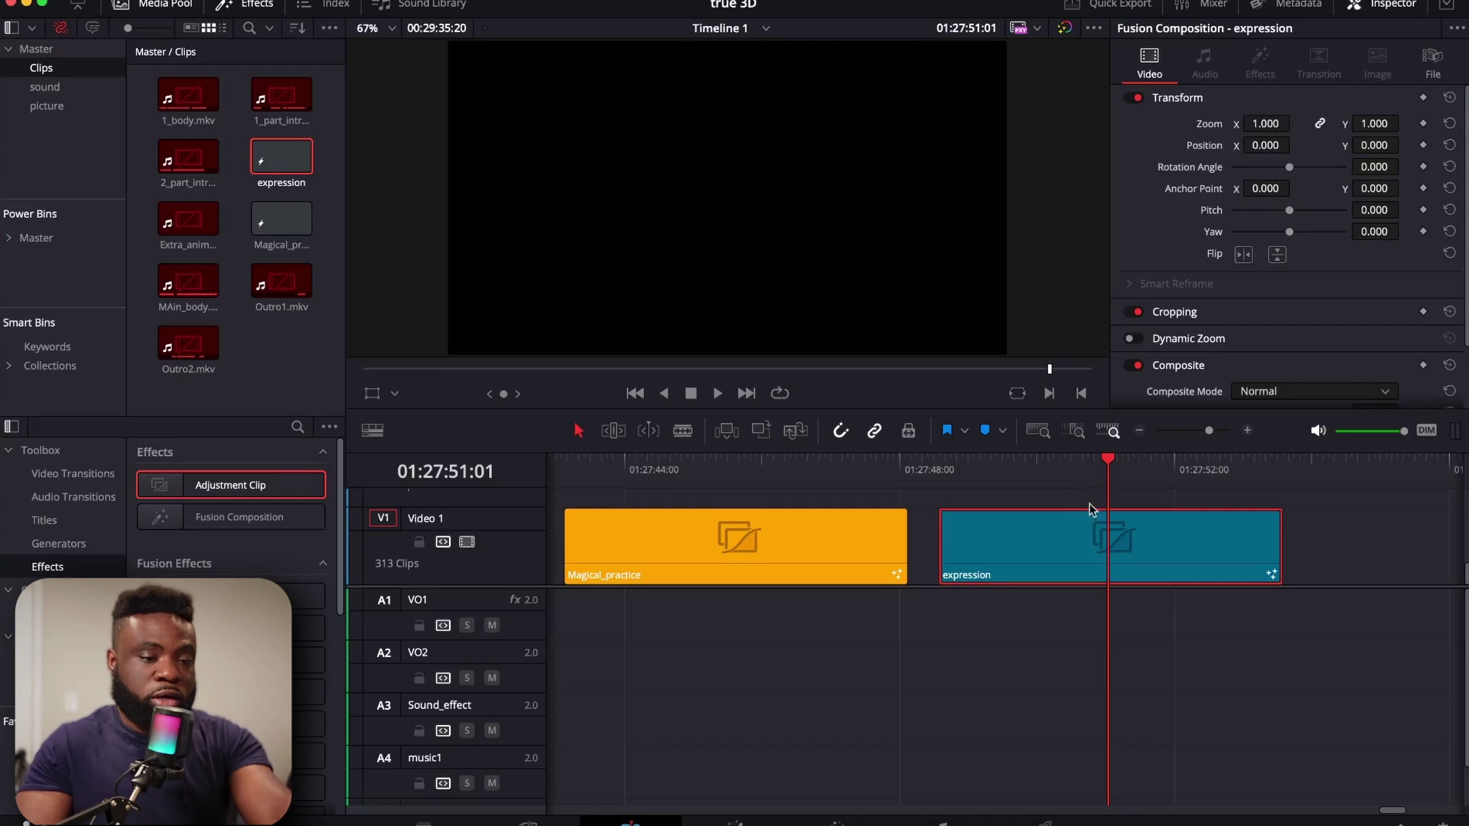
right_click(1071, 543)
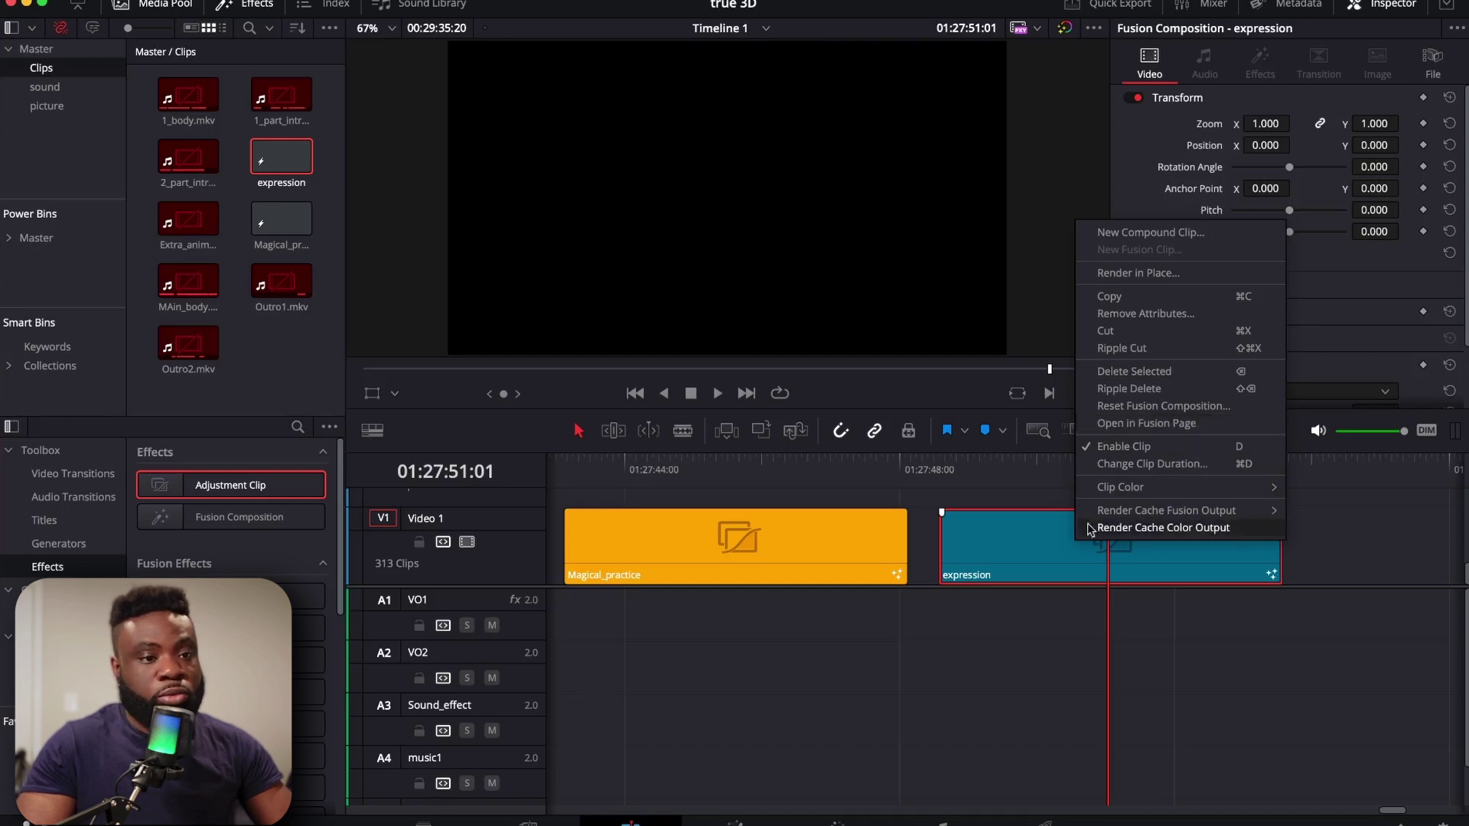
click(1031, 487)
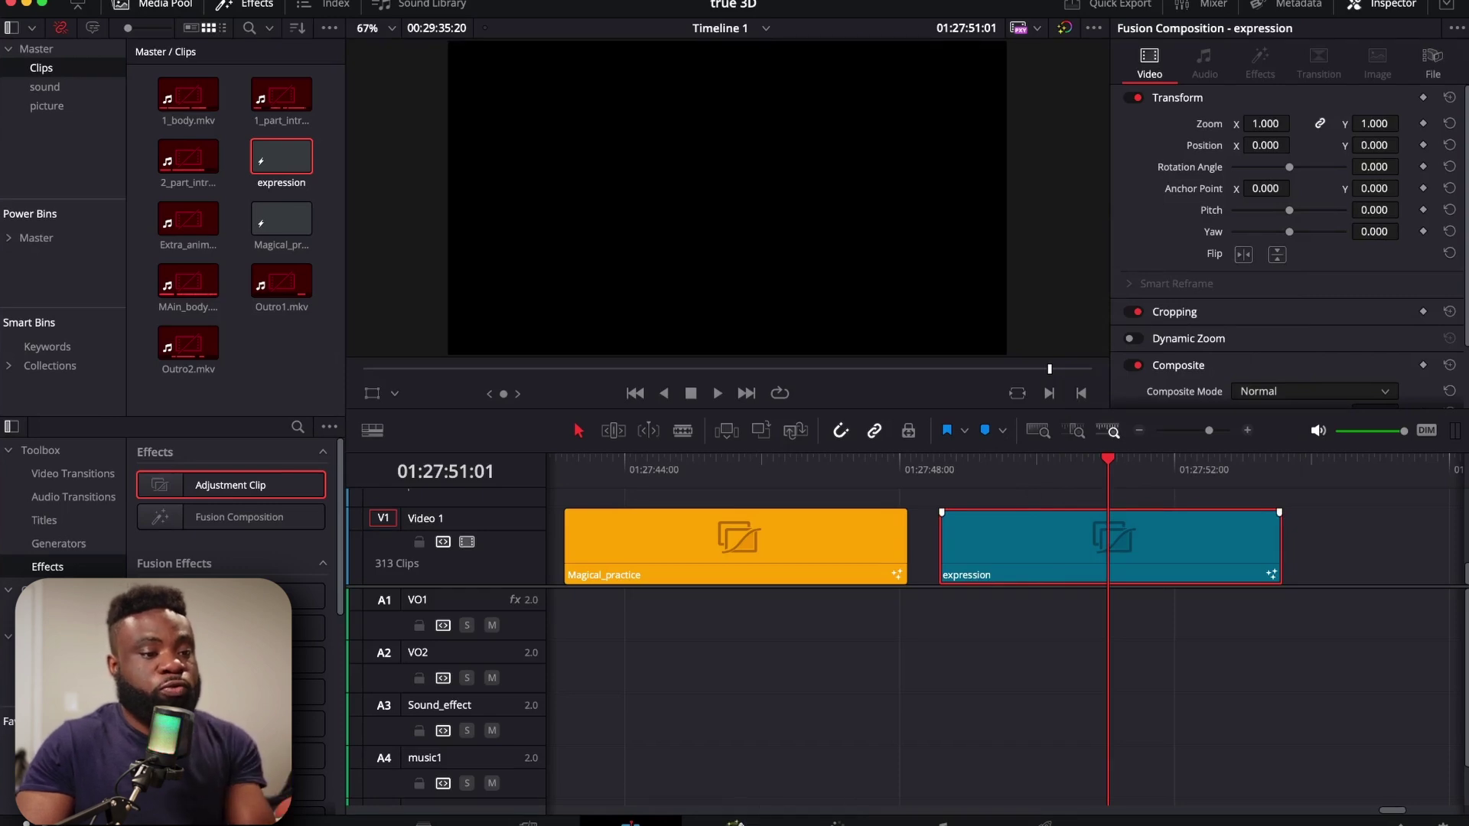
click(744, 824)
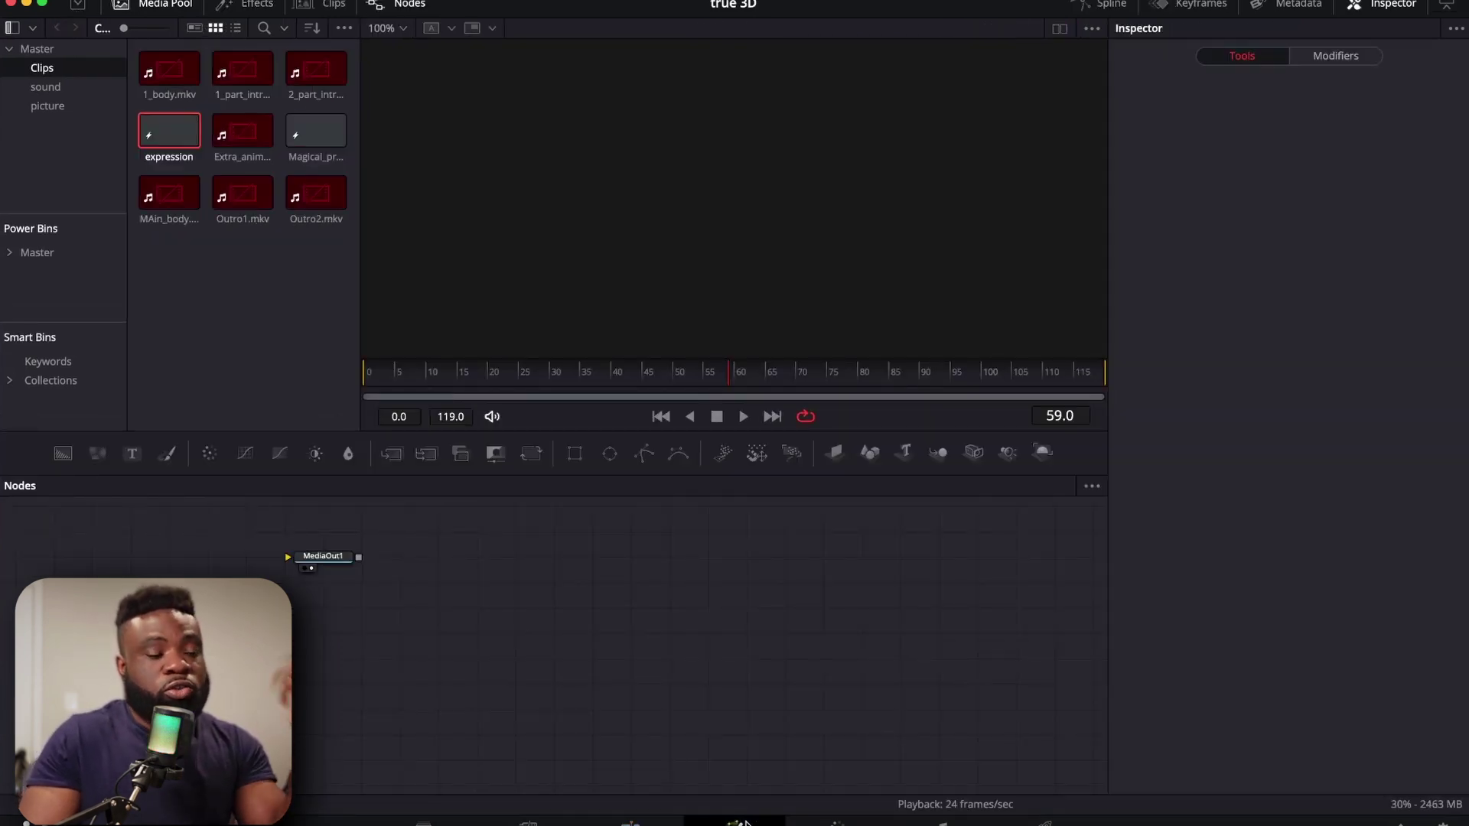
- Make room before MediaOut1, add a Background node and an Ellipse mask node, and connect the background to MediaOut1
drag(317, 562, 781, 644)
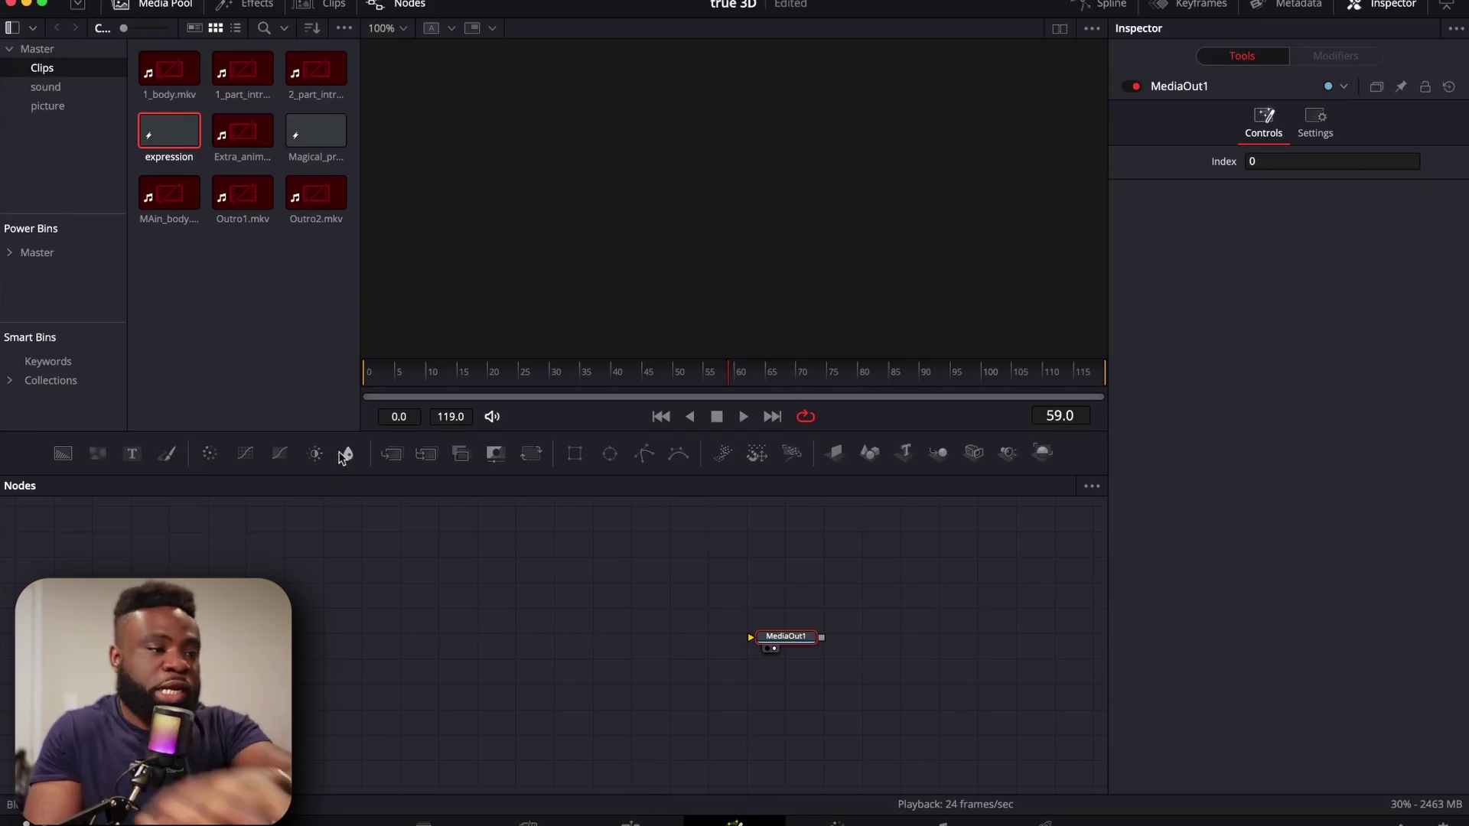
drag(65, 465, 355, 646)
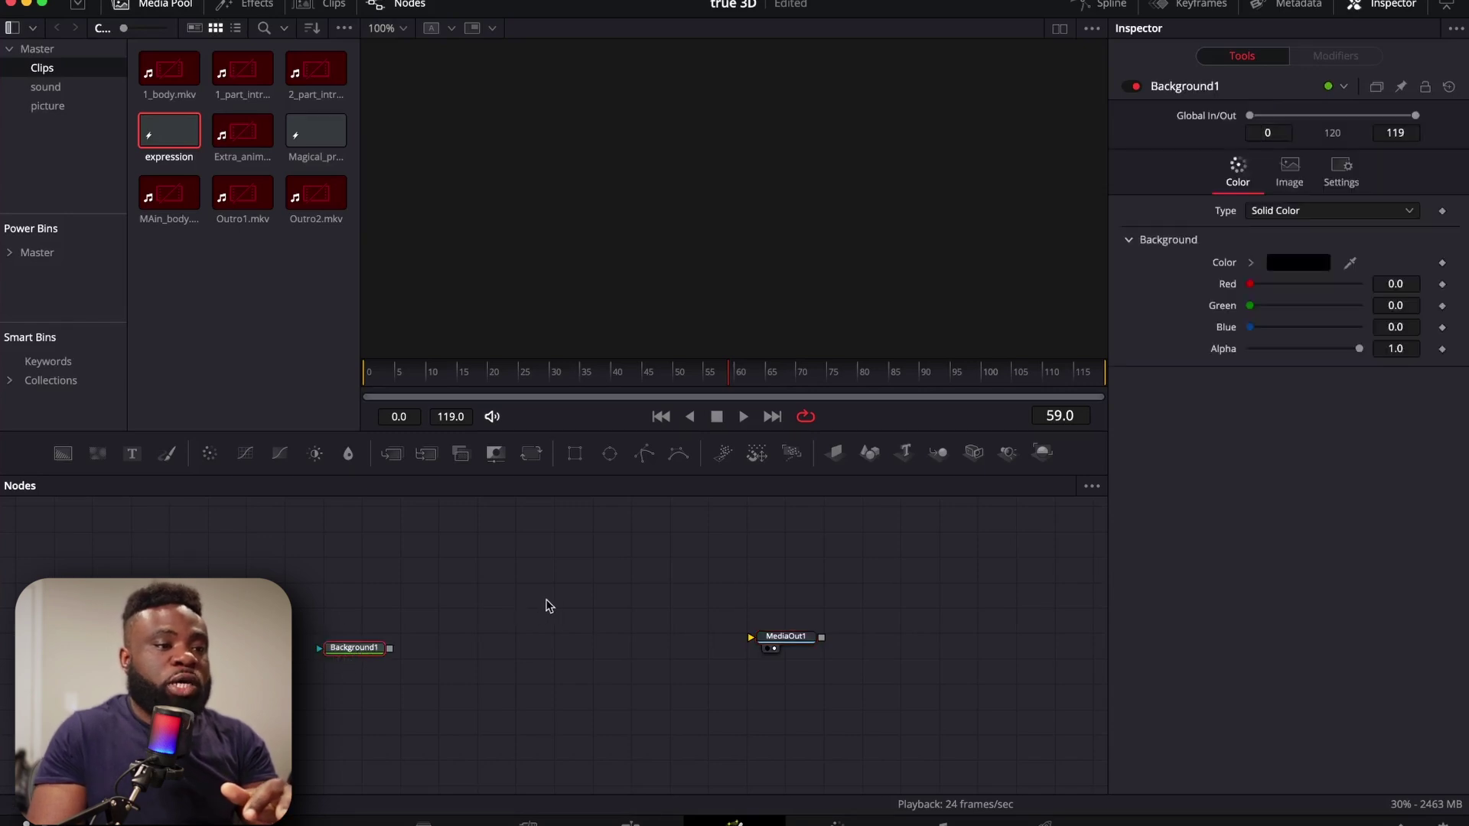
drag(610, 456, 368, 571)
drag(389, 649, 786, 637)
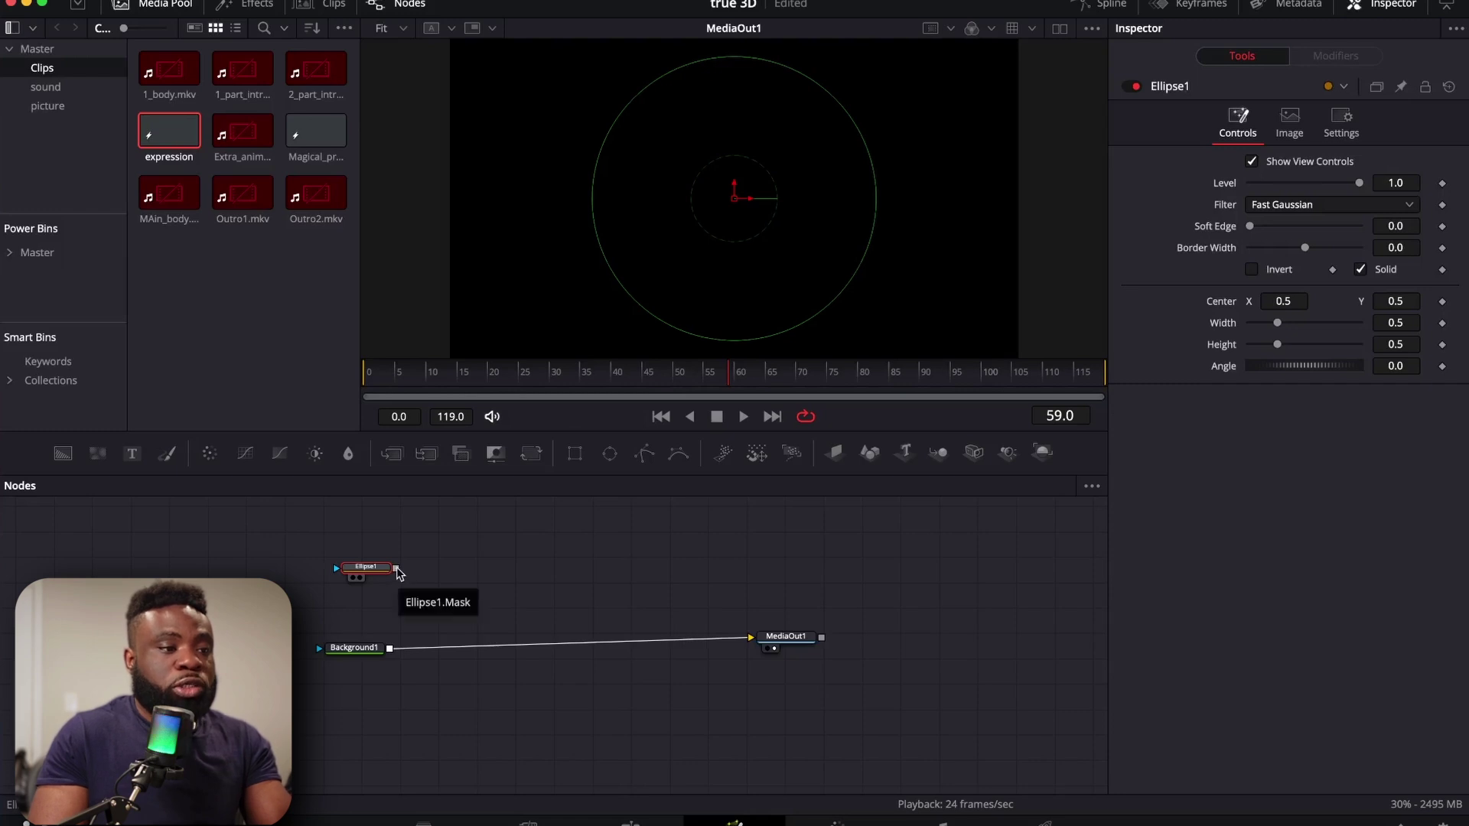
- Connect the ellipse to the background as its effect mask and save the project
drag(395, 569, 357, 643)
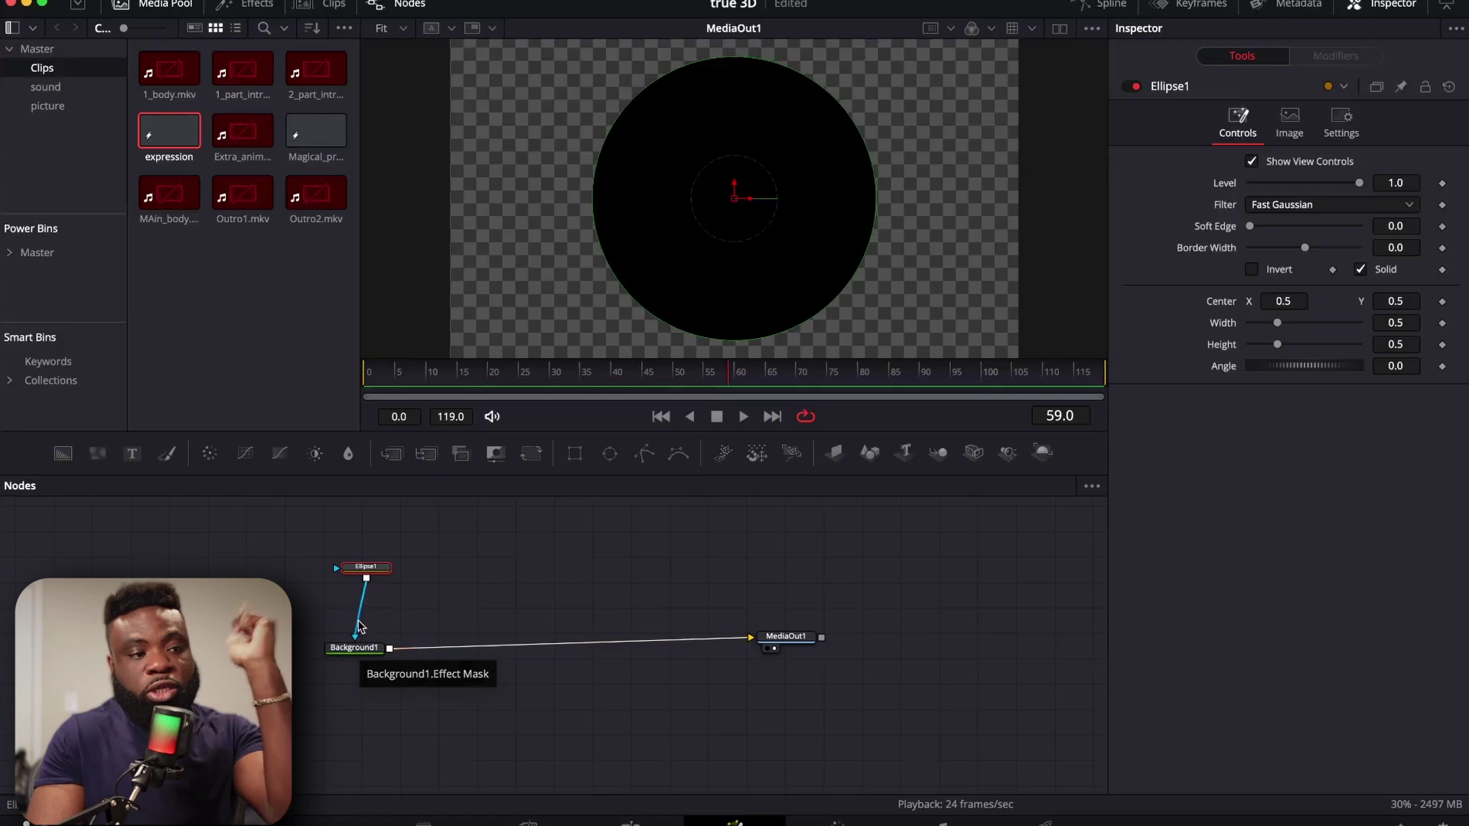
click(366, 648)
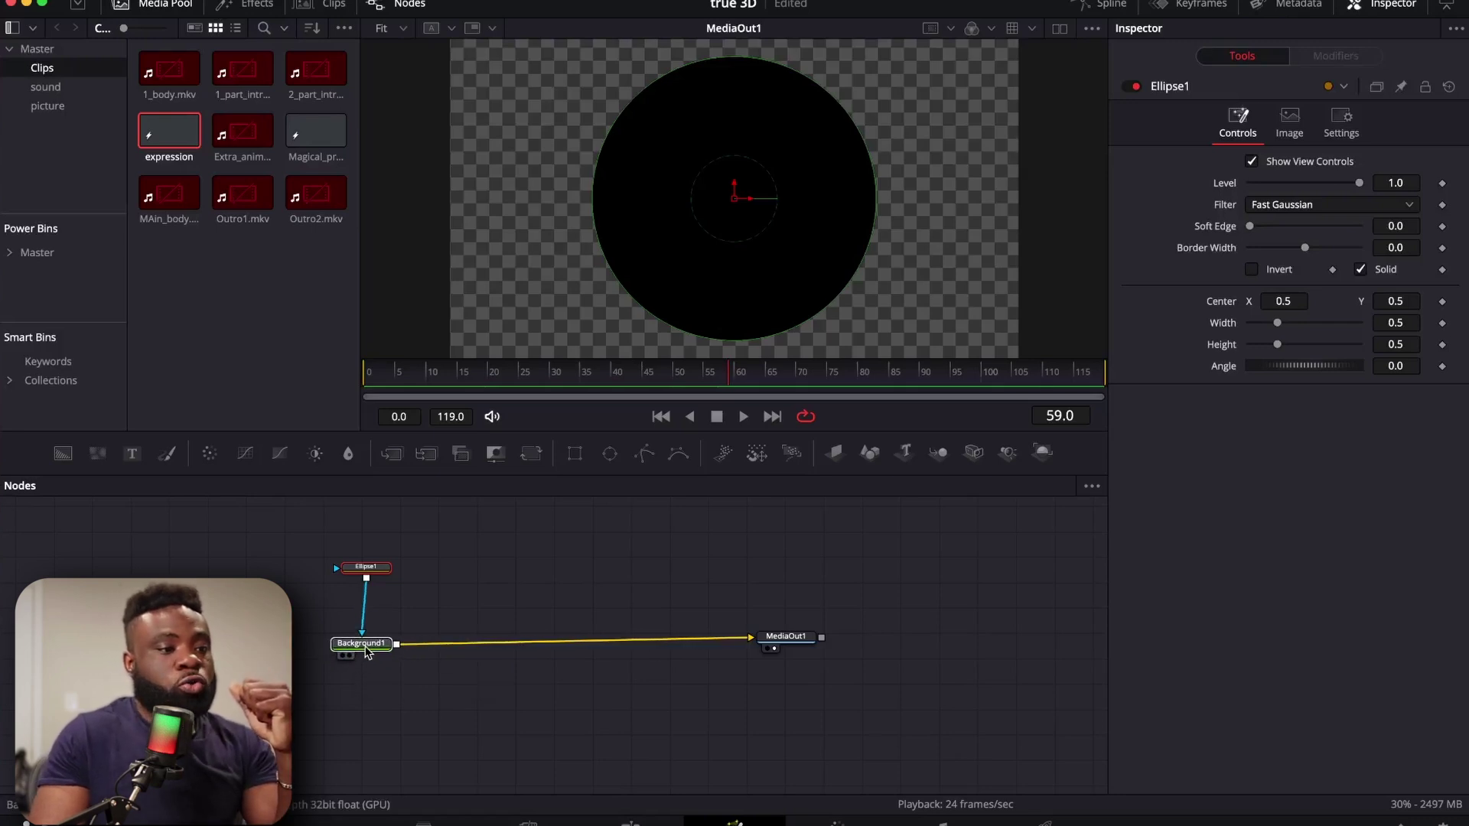
click(371, 567)
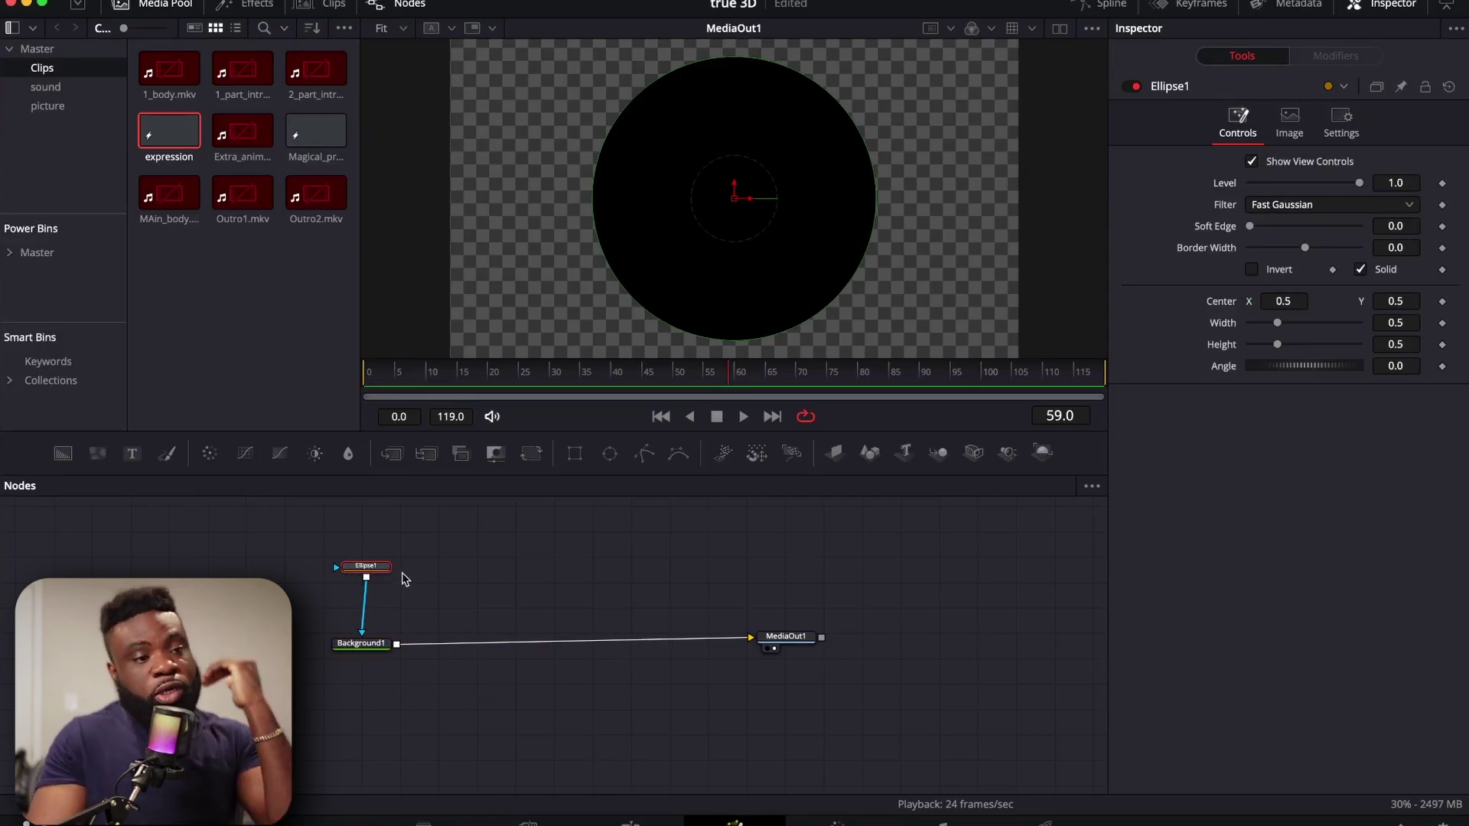
key(super+s)
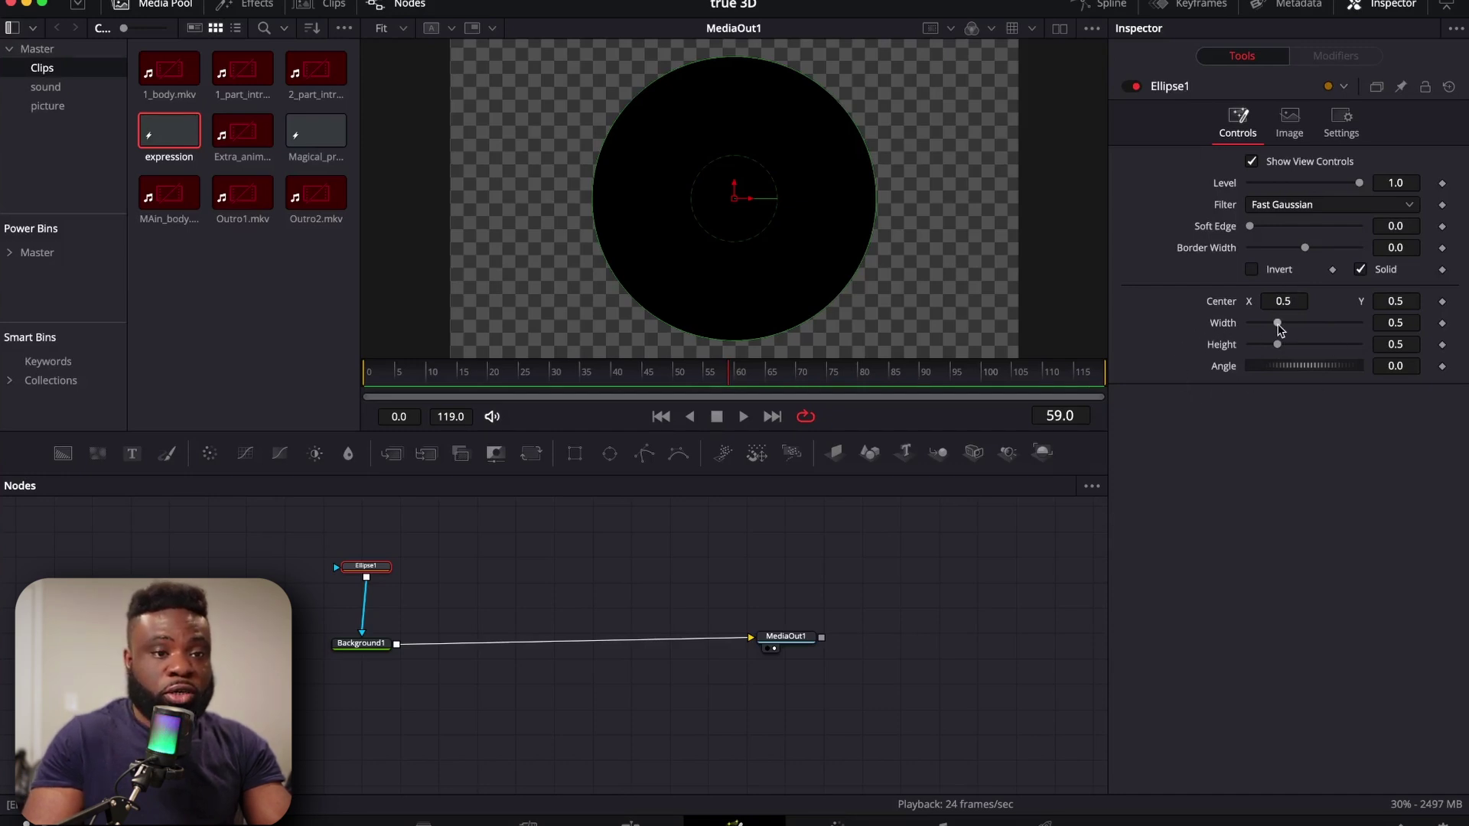
- Try an ellipse width of about 1.32 and a height of about 1.01, resetting each to its default
drag(1277, 324, 1323, 328)
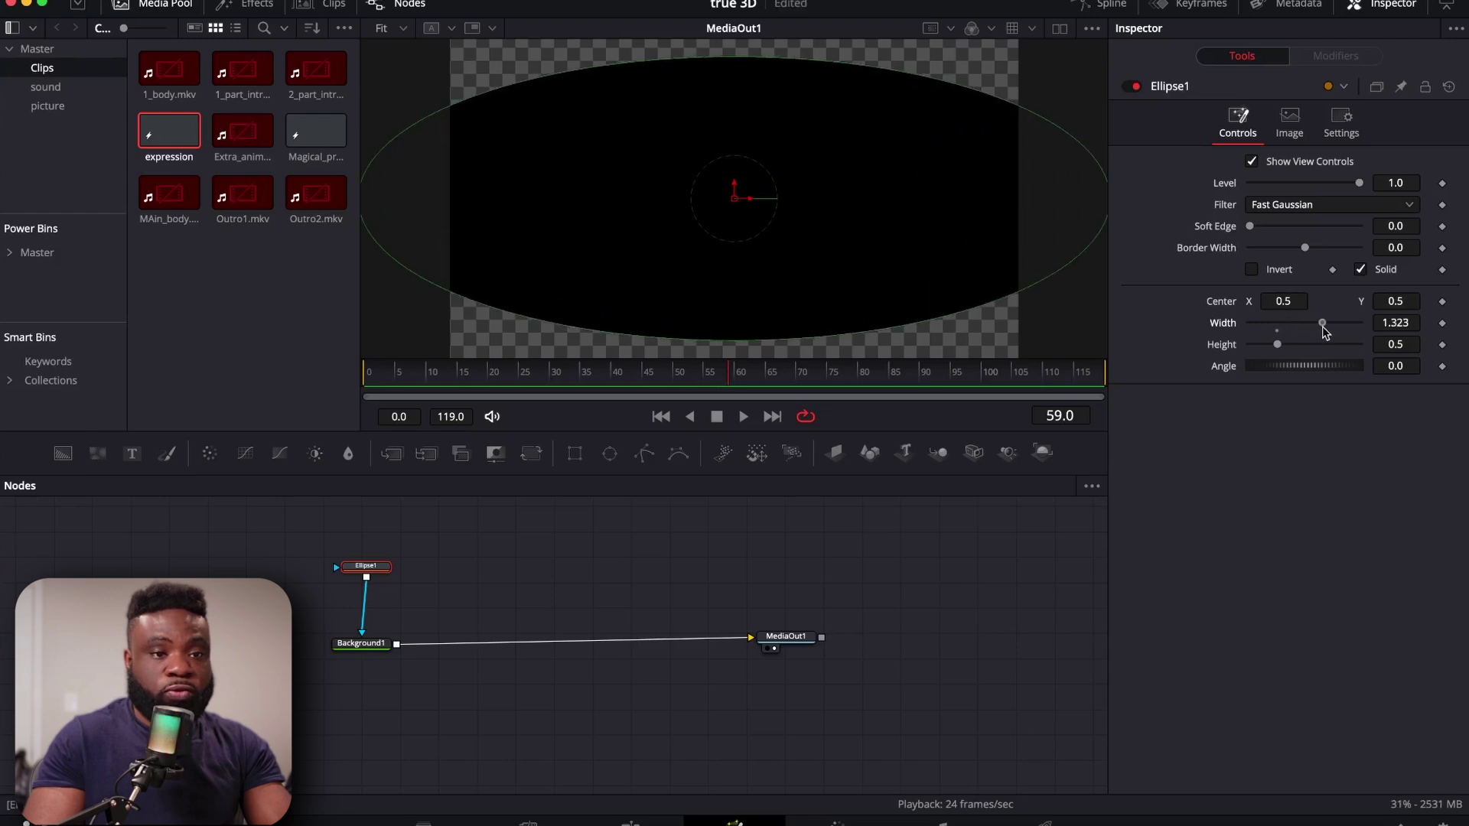
drag(1323, 324, 1304, 348)
click(1277, 330)
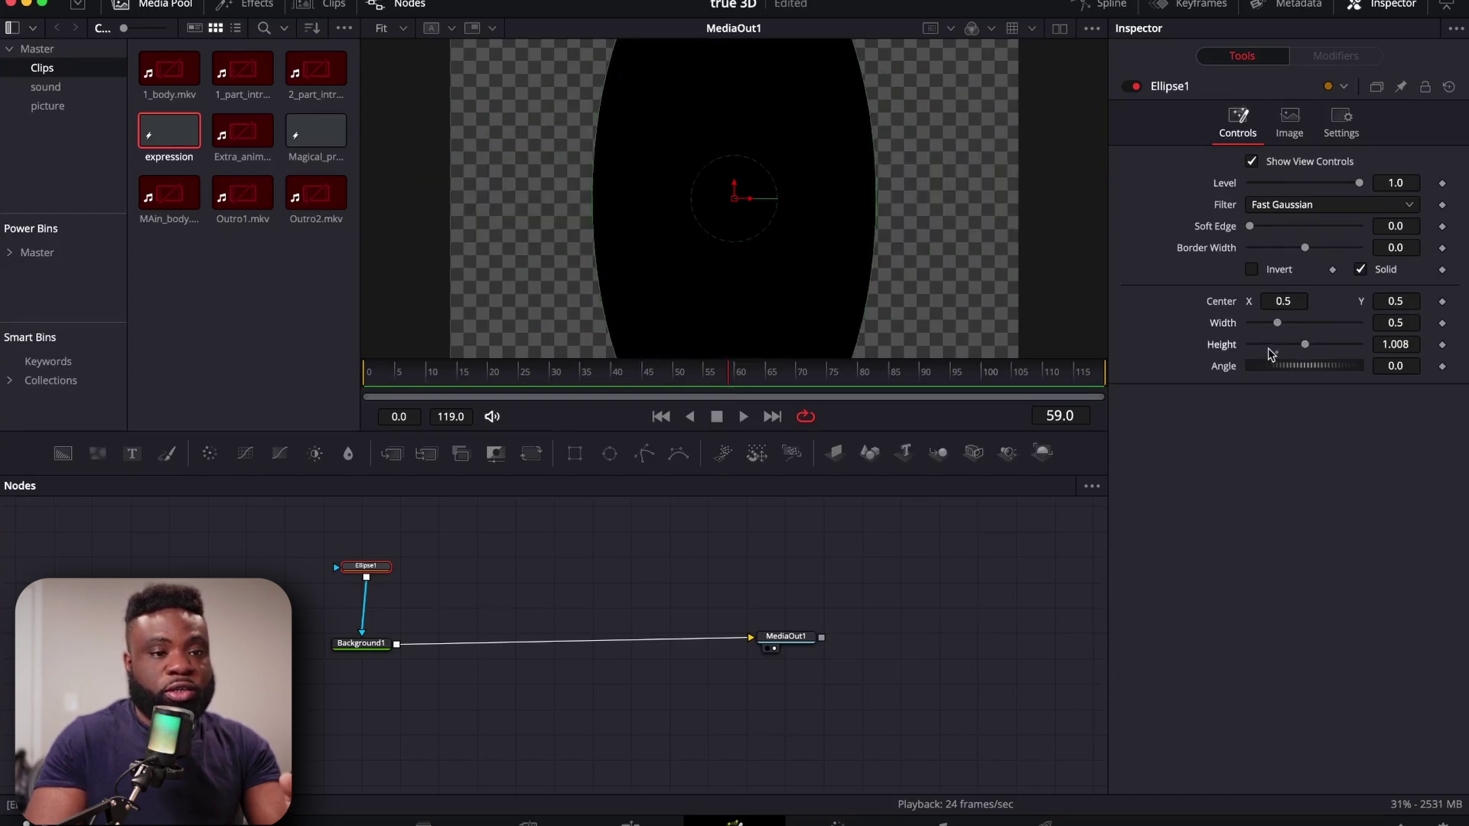
double_click(1230, 347)
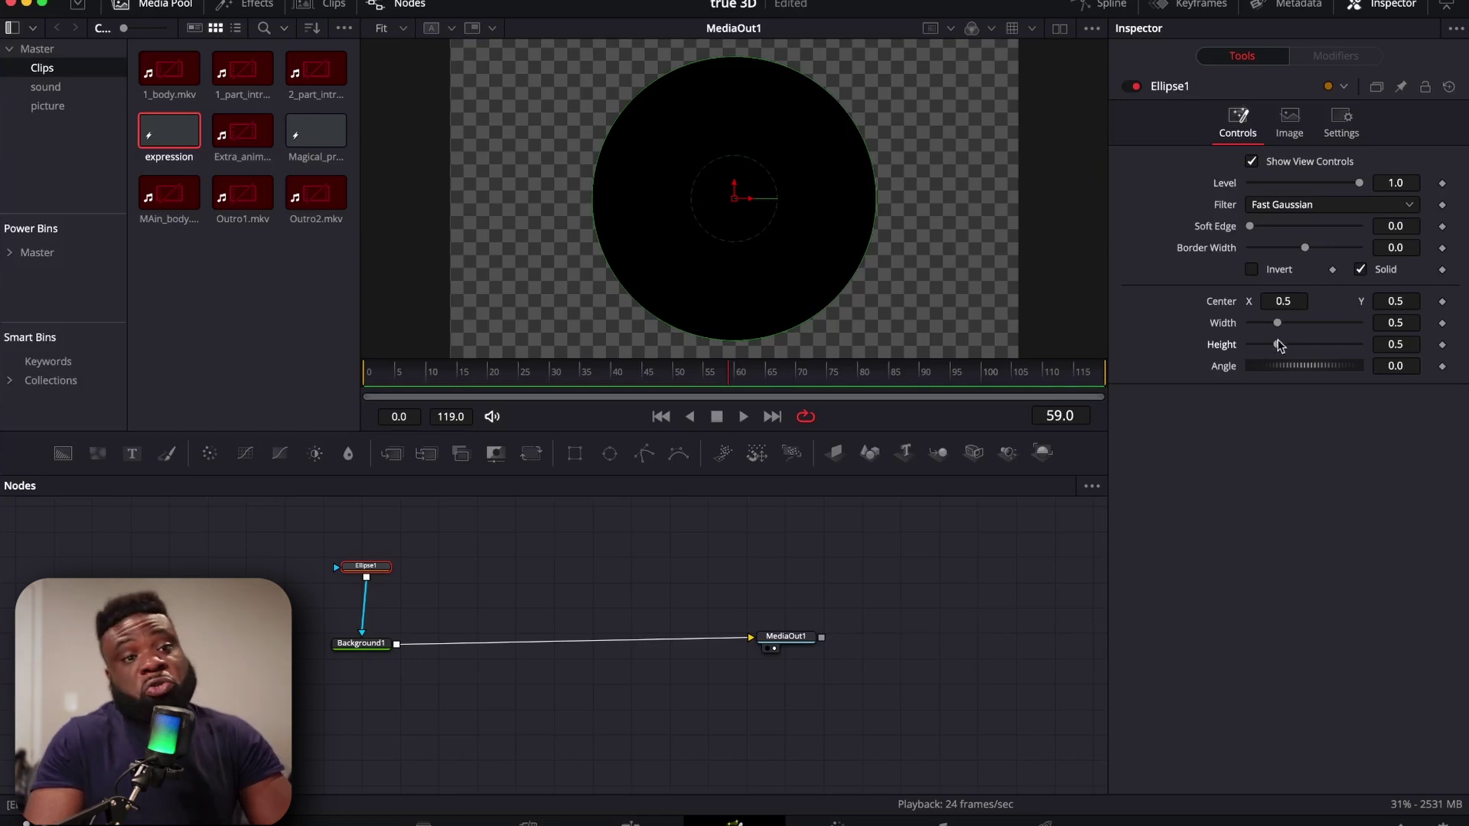
- Try a width and height of 0.8 on the ellipse mask and reset both to their defaults
drag(1276, 329, 1293, 329)
click(1401, 323)
double_click(1401, 323)
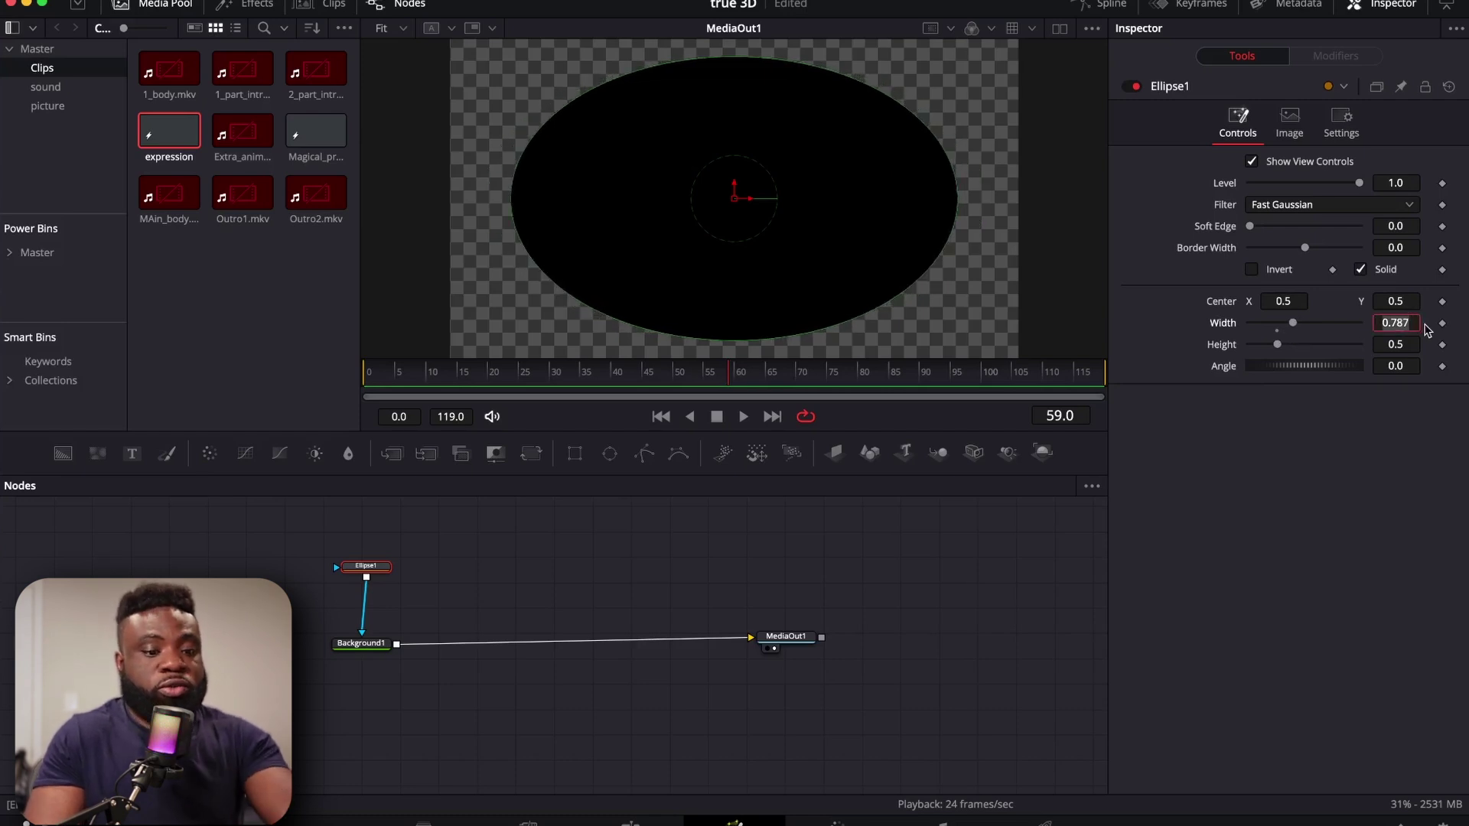
text(0.8)
click(1410, 345)
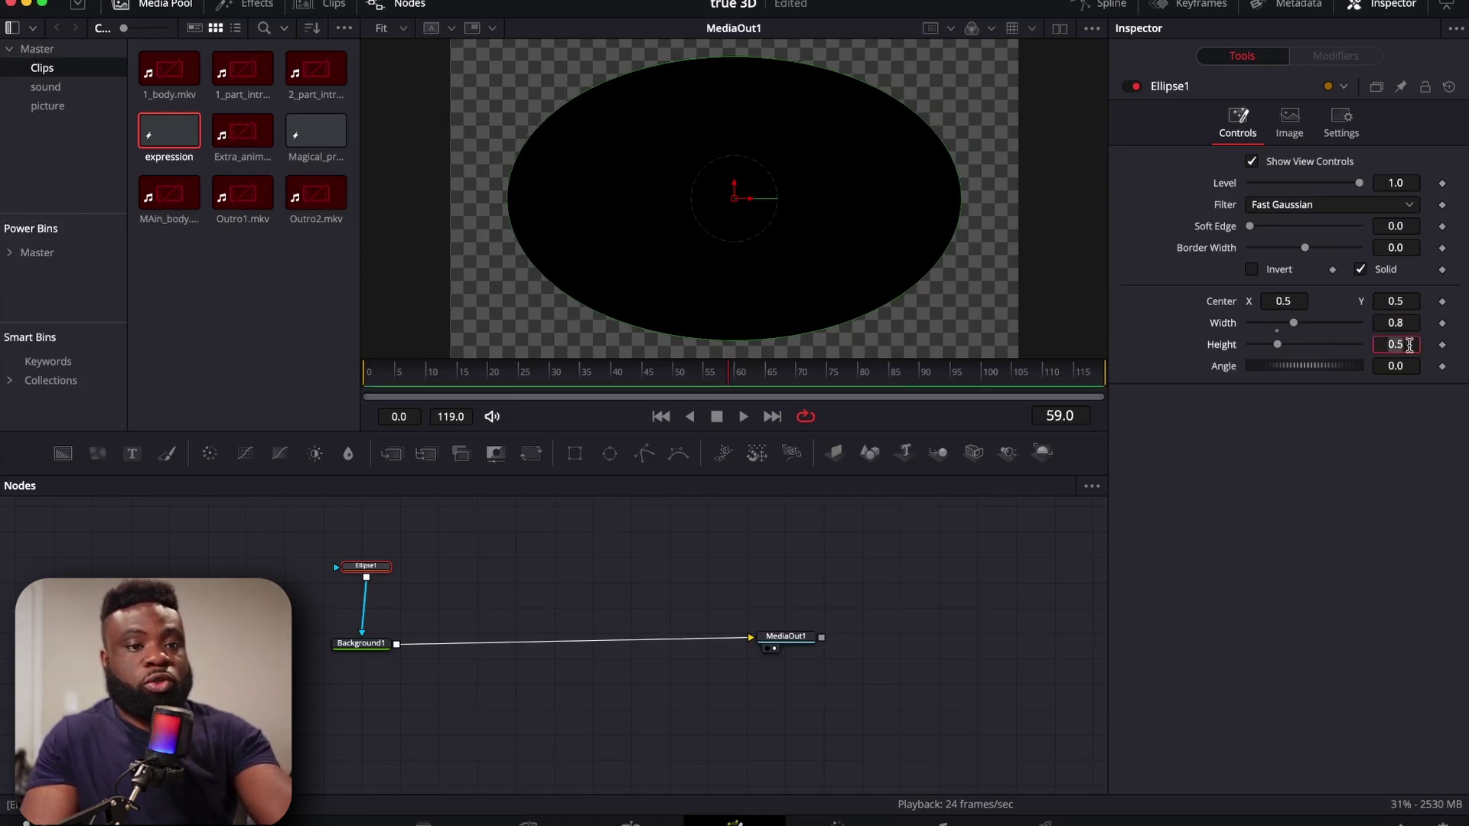
text(0.8)
key(Tab)
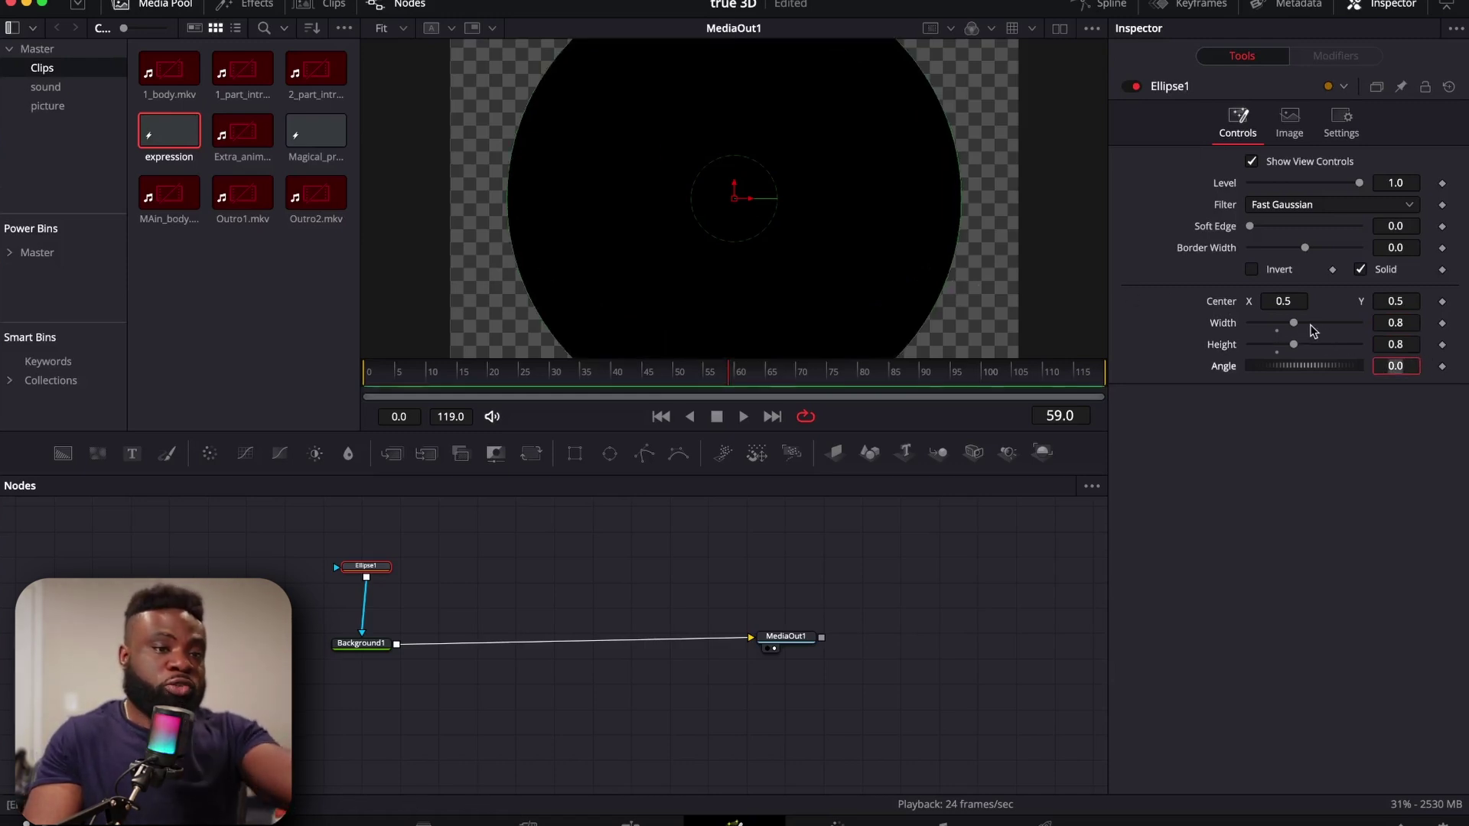
double_click(1227, 327)
double_click(1228, 344)
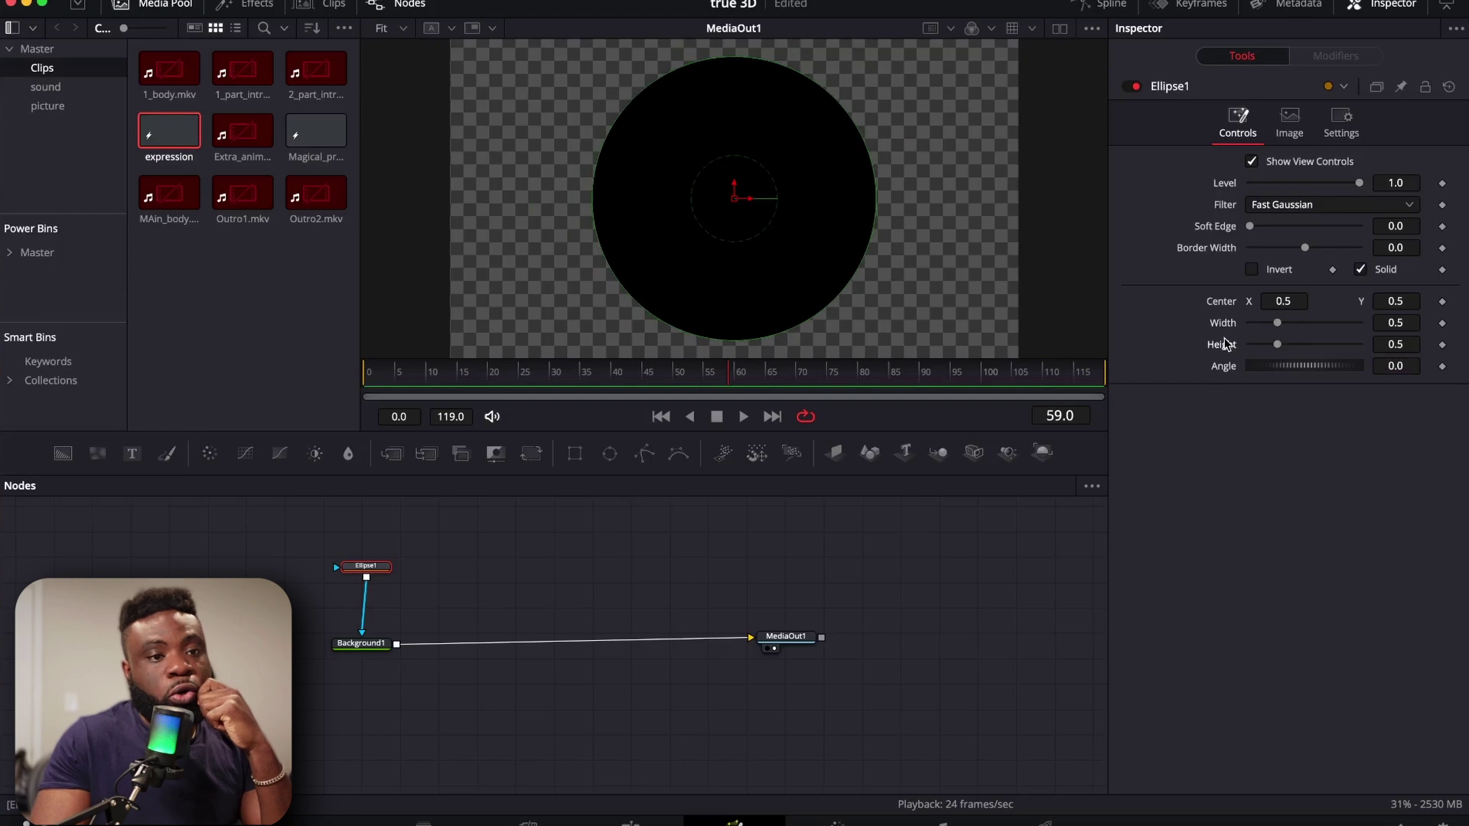
- Try reshaping the ellipse in the viewer to a height of about 0.17 and a width of about 0.2, resetting each
drag(734, 56, 731, 156)
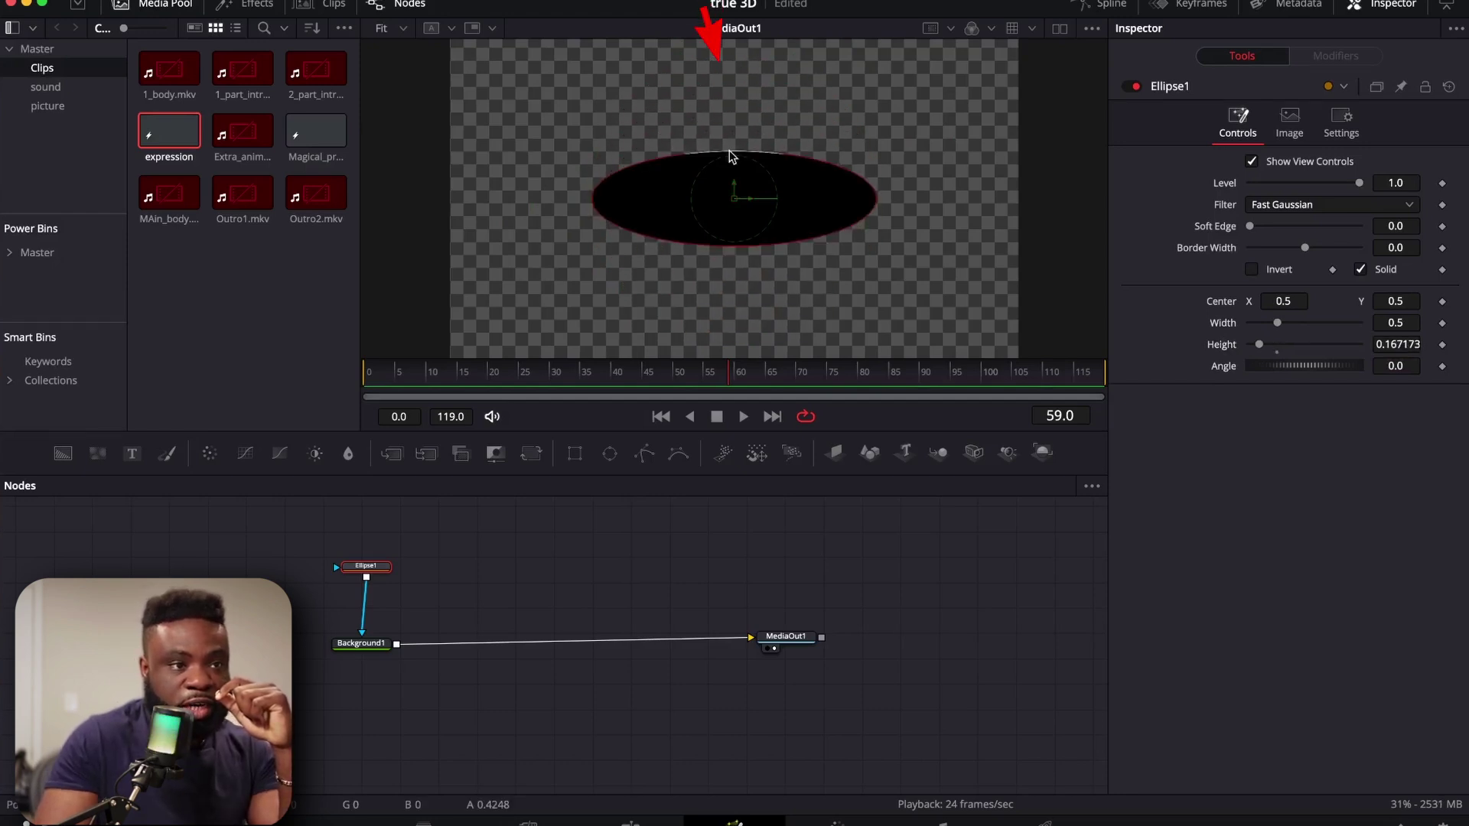
double_click(1223, 344)
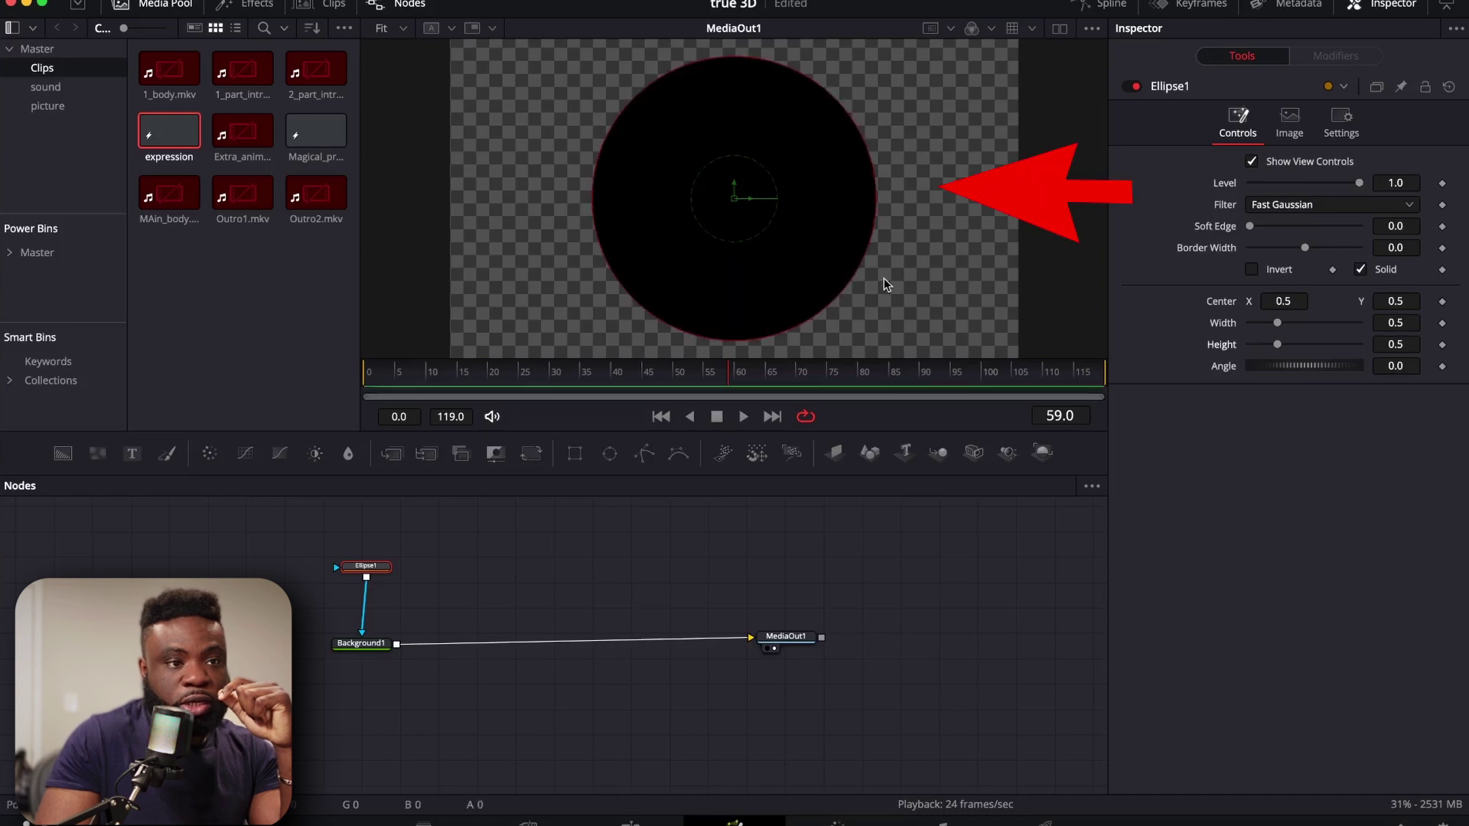
drag(876, 200, 790, 201)
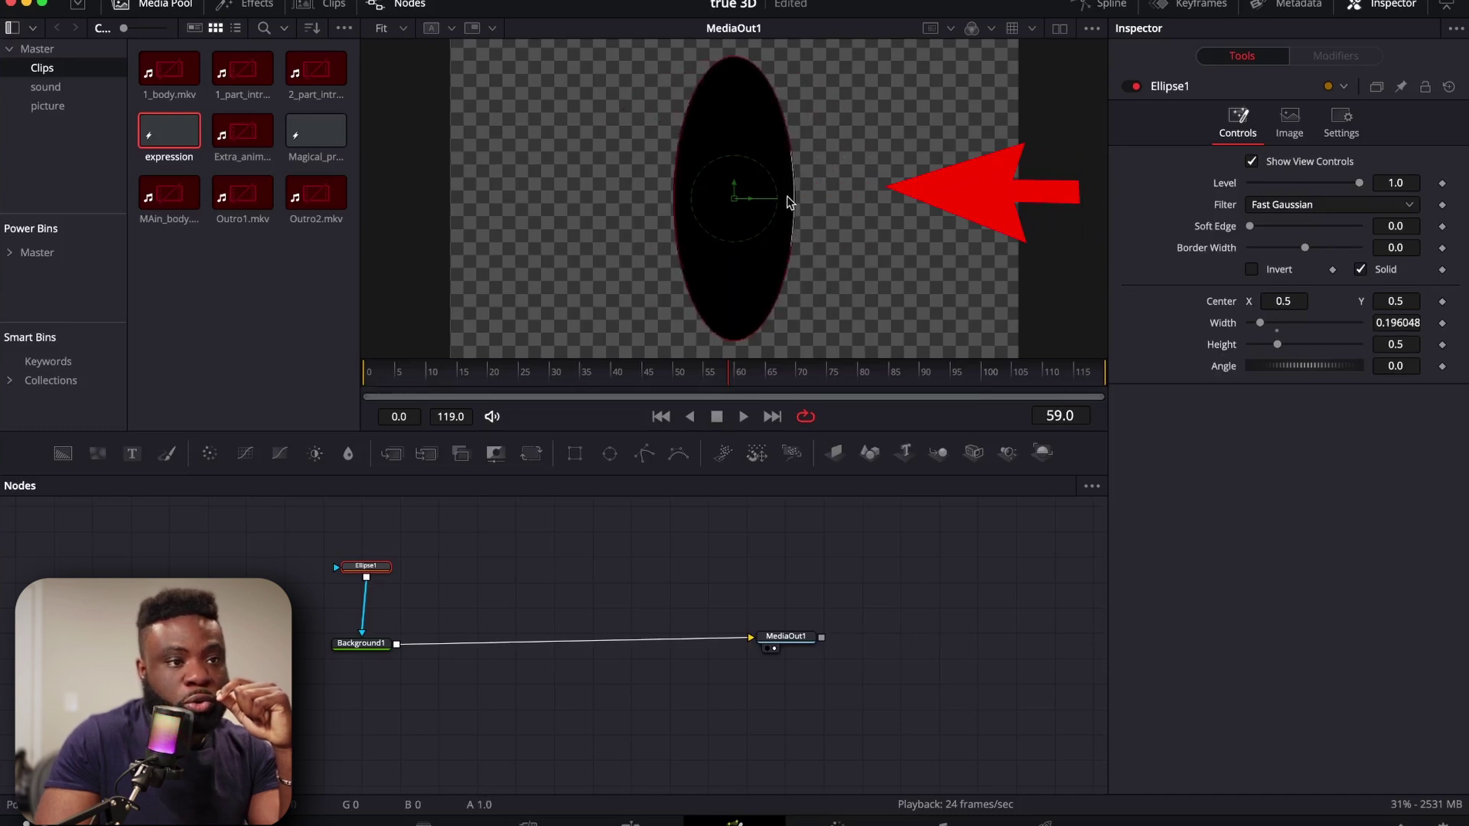
double_click(1223, 324)
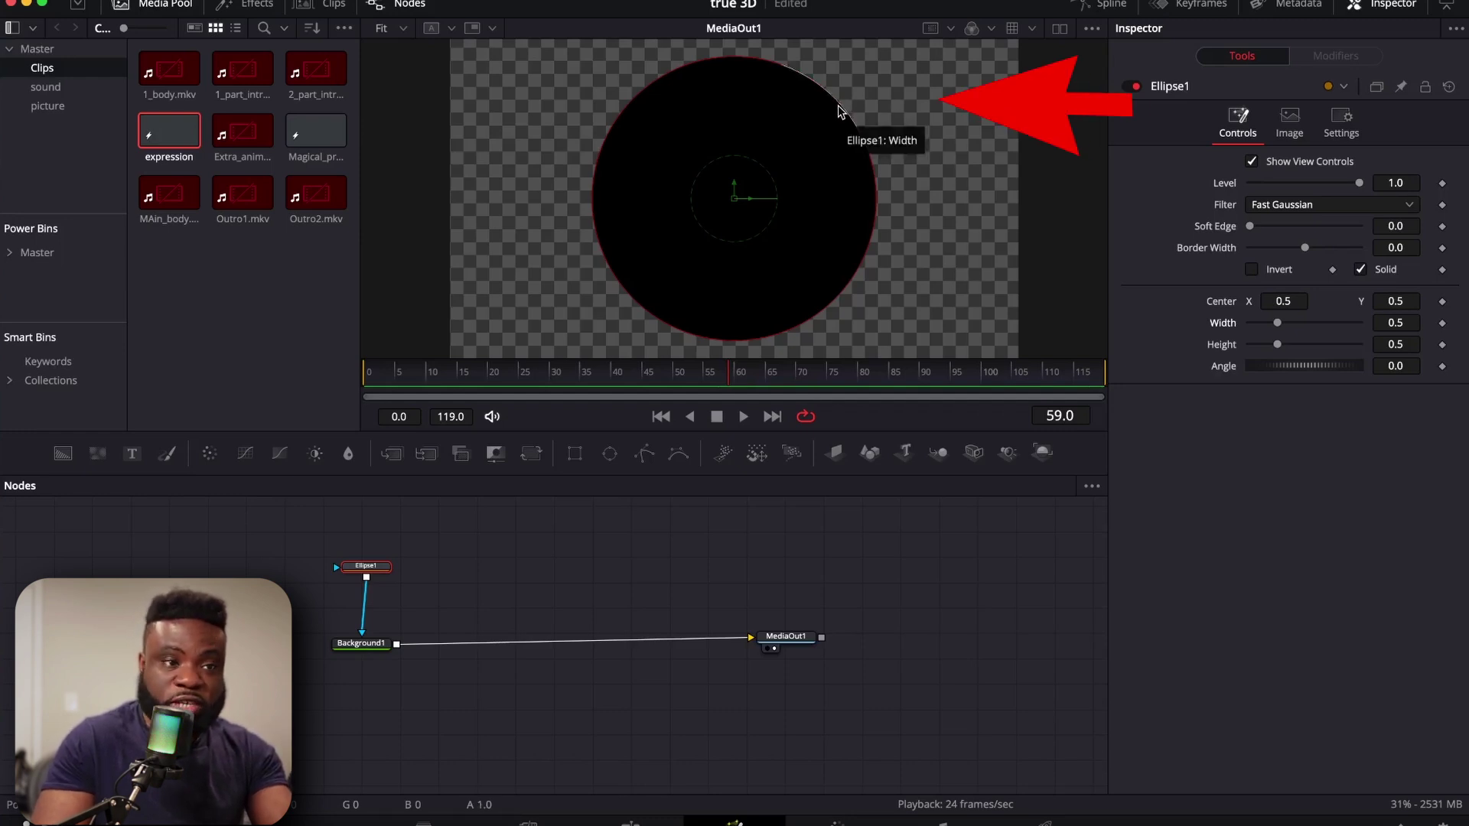
- Scale the ellipse mask down uniformly in the viewer to a width and height of about 0.43
drag(842, 110, 840, 141)
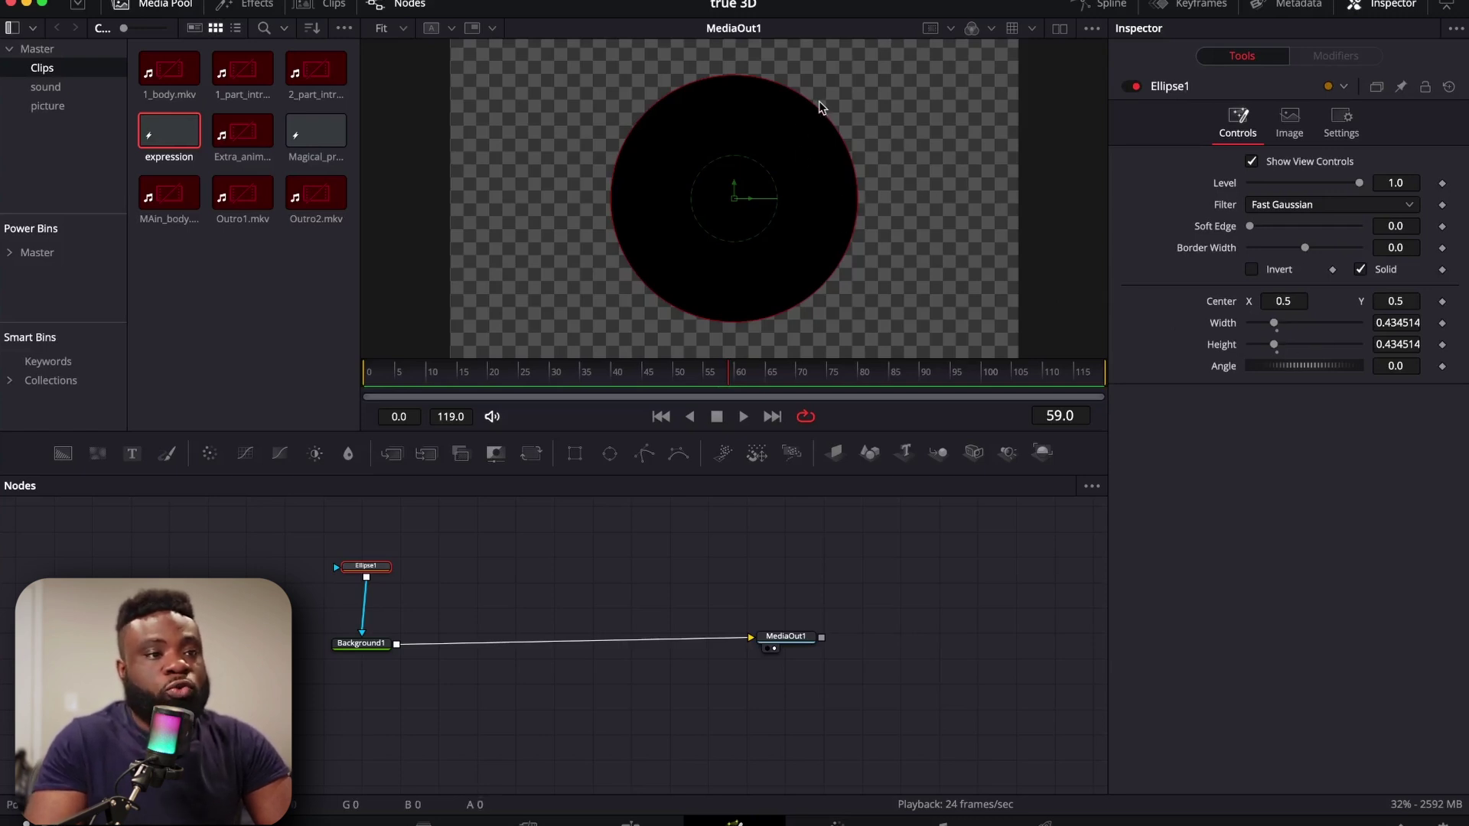
- Try scaling the ellipse mask uniformly to about 0.45, and reset its width and height to their defaults
drag(815, 119, 836, 121)
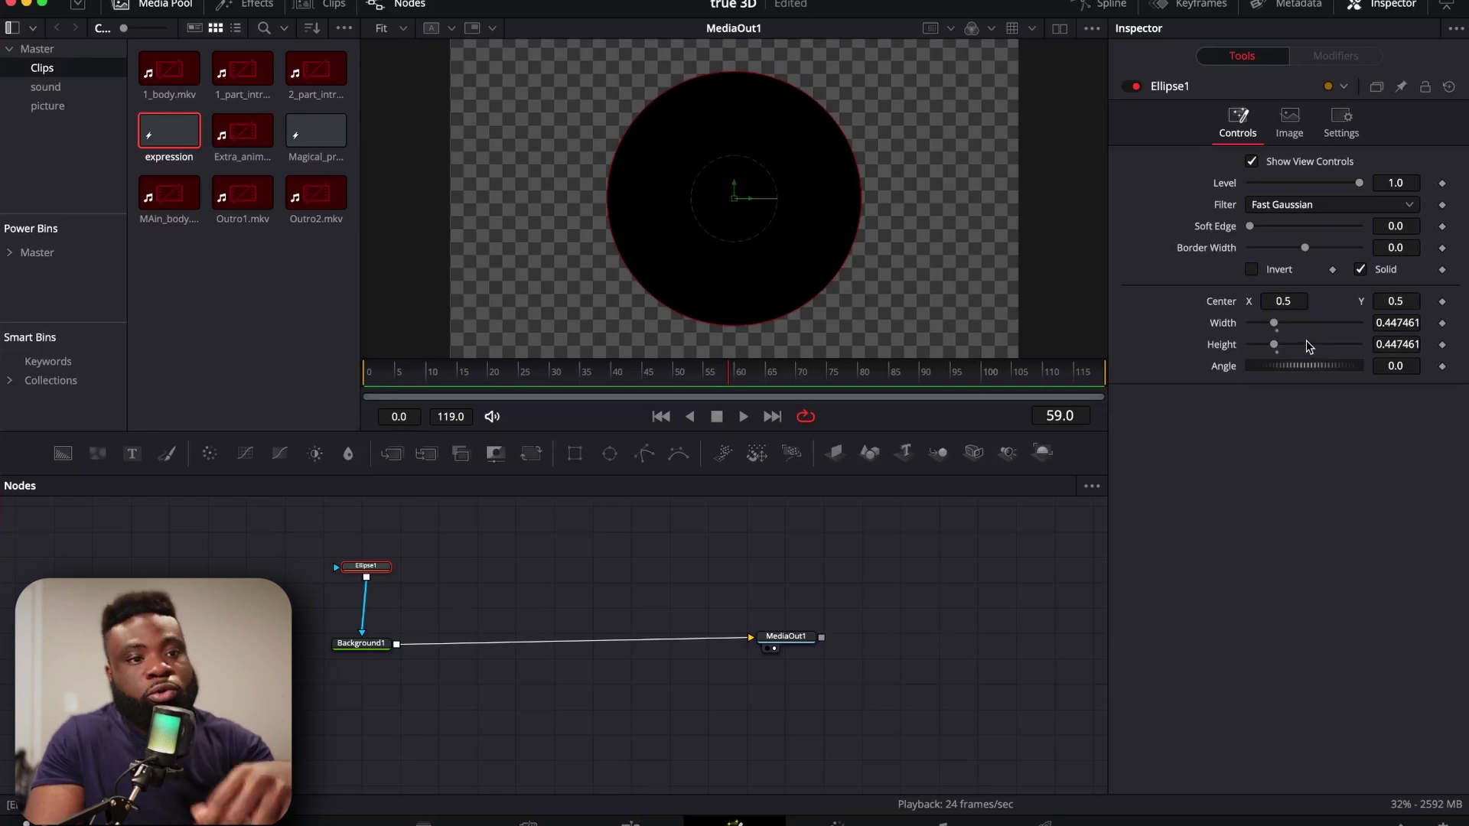
double_click(1227, 329)
double_click(1227, 347)
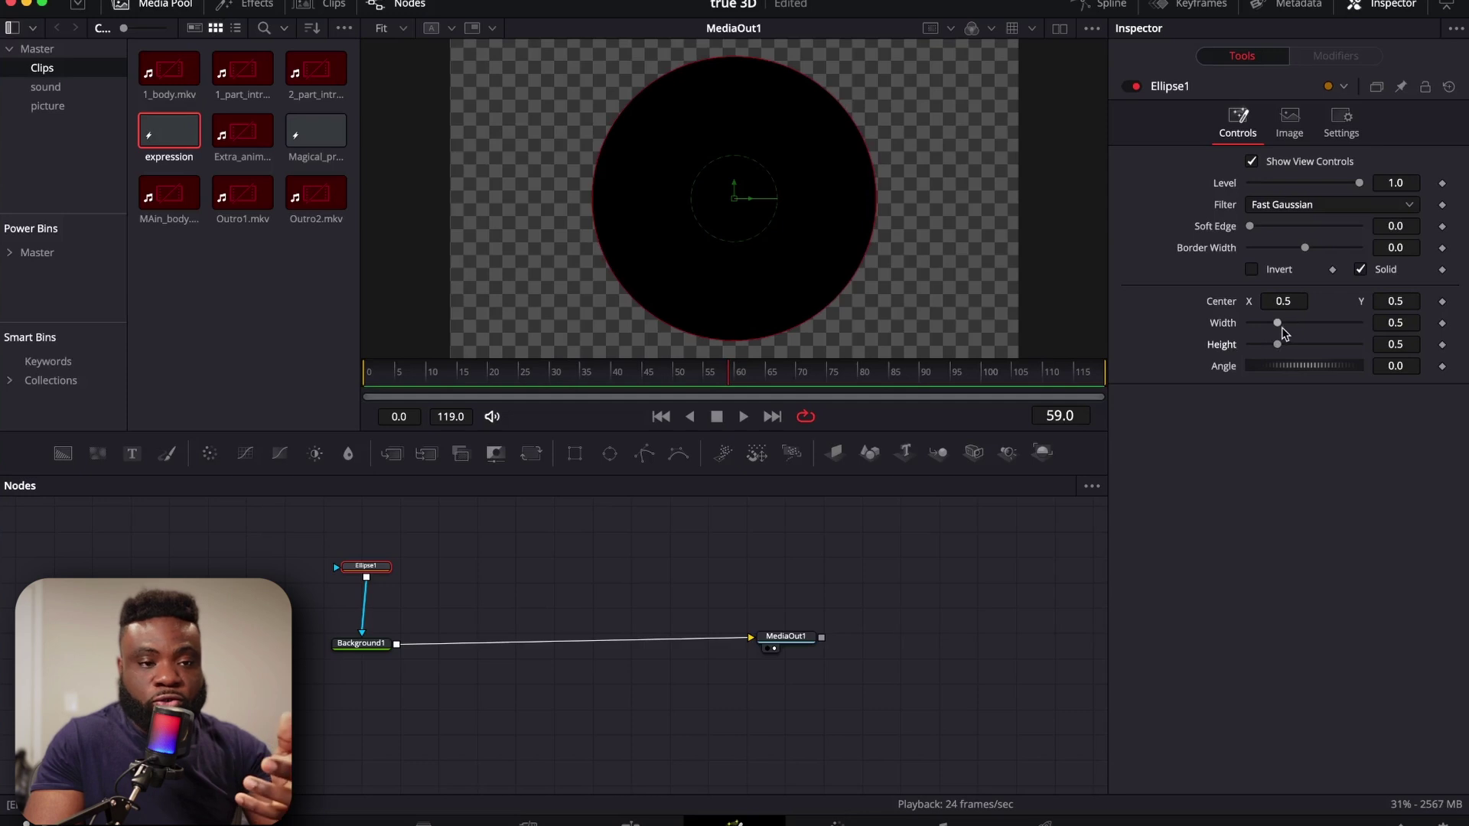
- Add an expression to the ellipse's Width parameter and set it to 0.5+.2
right_click(1232, 327)
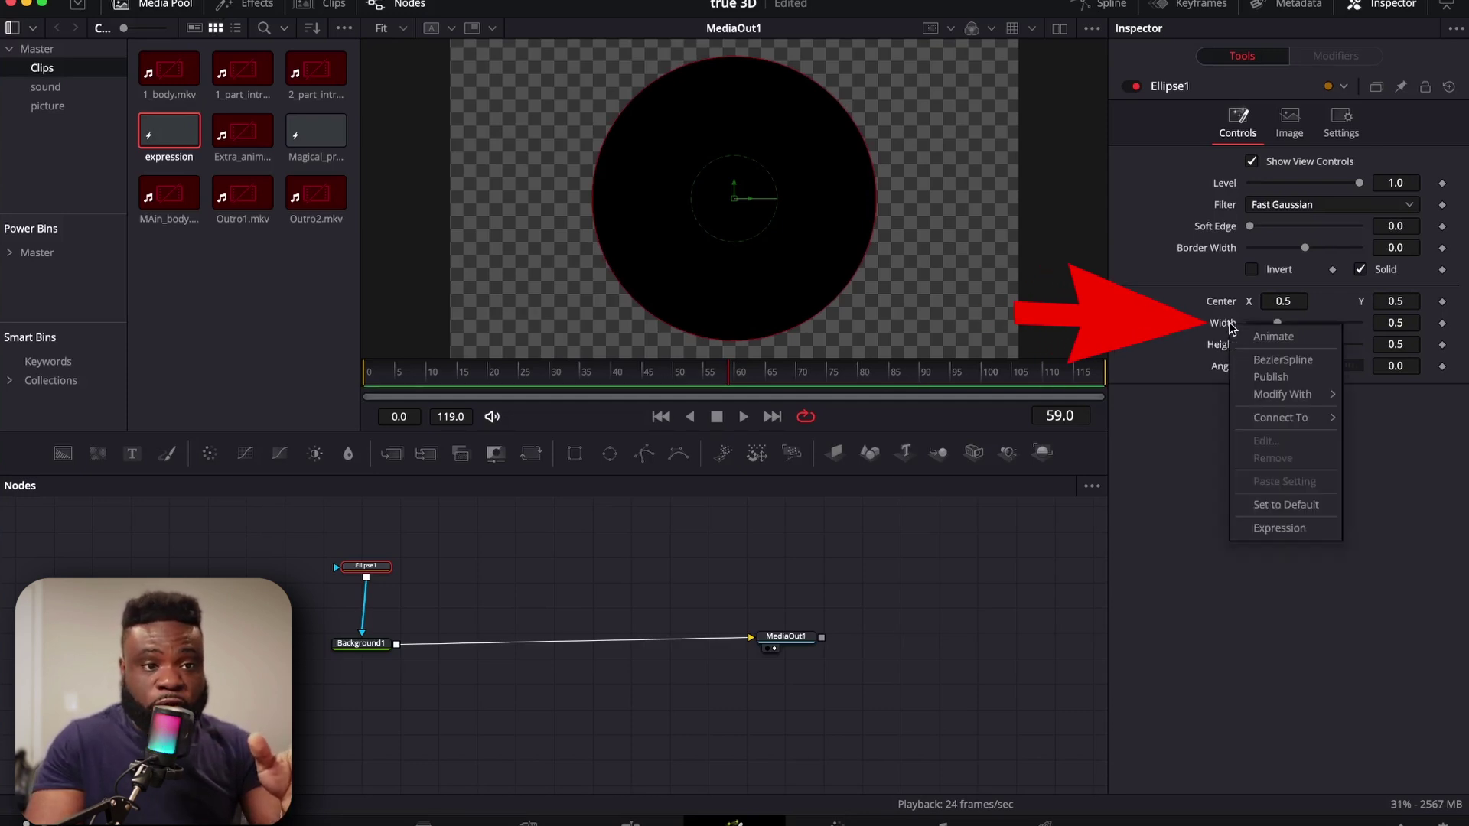
click(1304, 528)
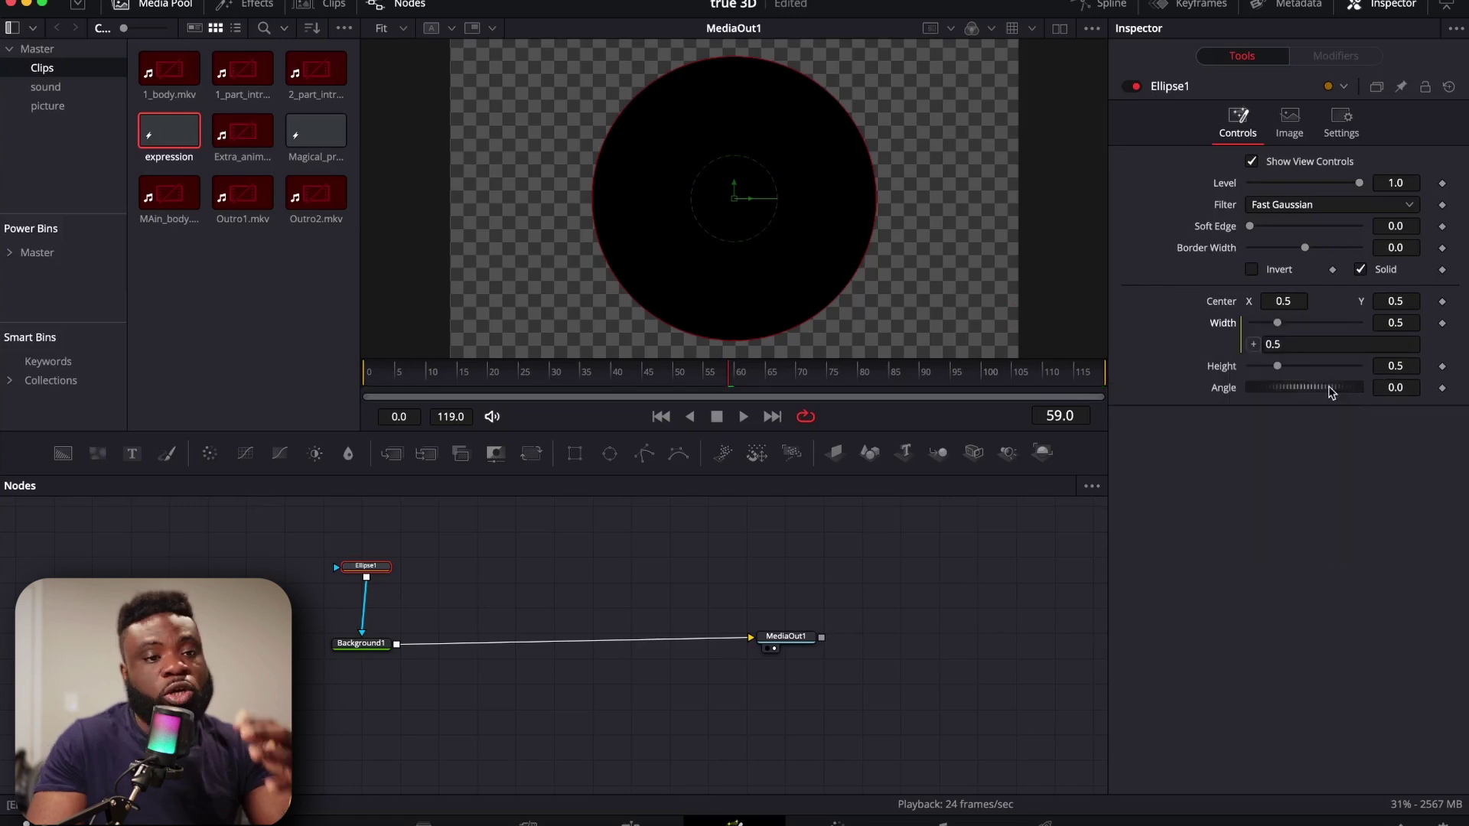
click(1296, 346)
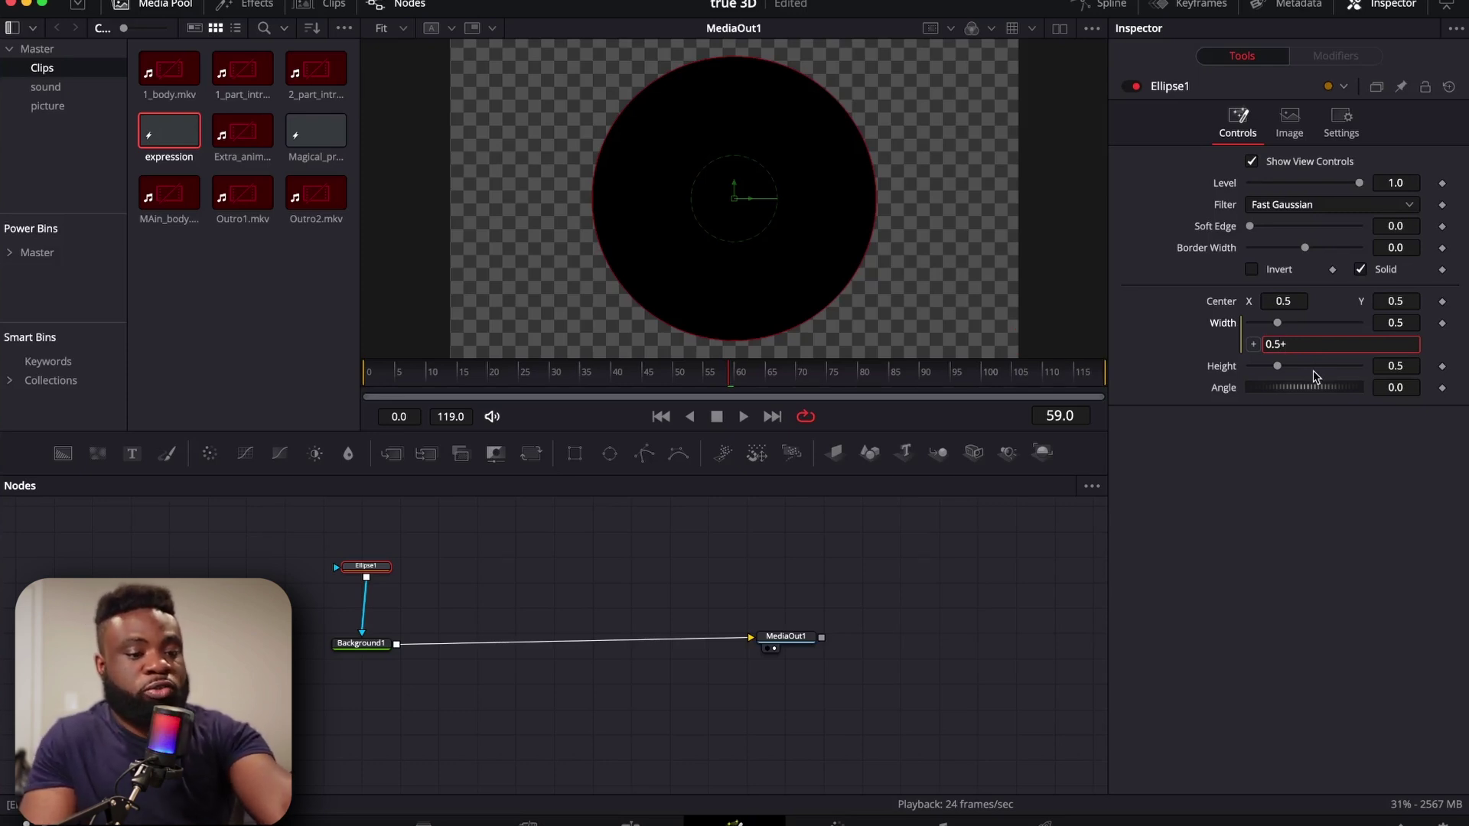
text(2)
key(Tab)
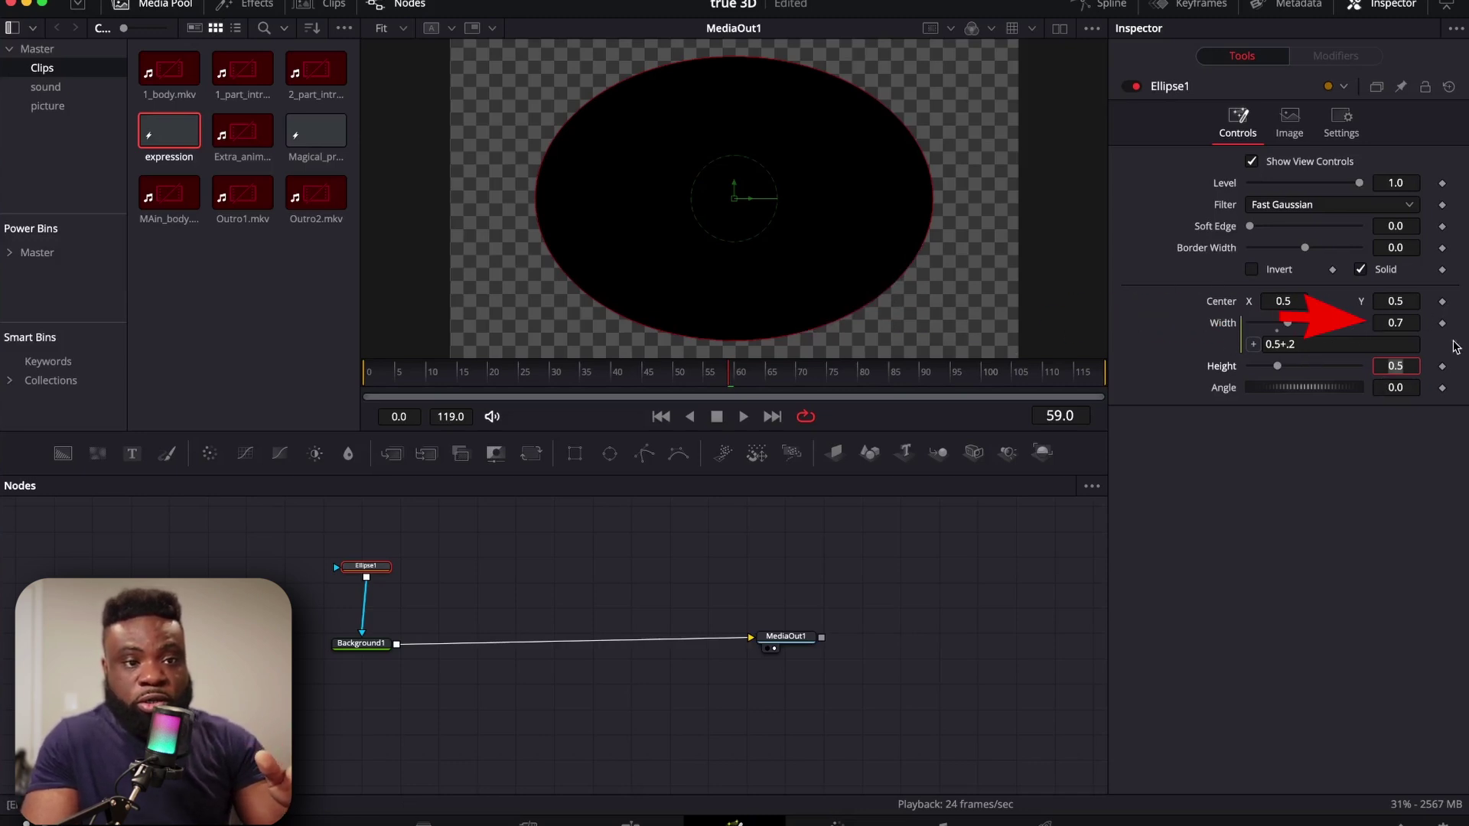
- Shorten the ellipse's Width expression to .5
click(1308, 348)
key(BackSpace)
key(BackSpace)
key(BackSpace)
key(BackSpace)
key(BackSpace)
key(BackSpace)
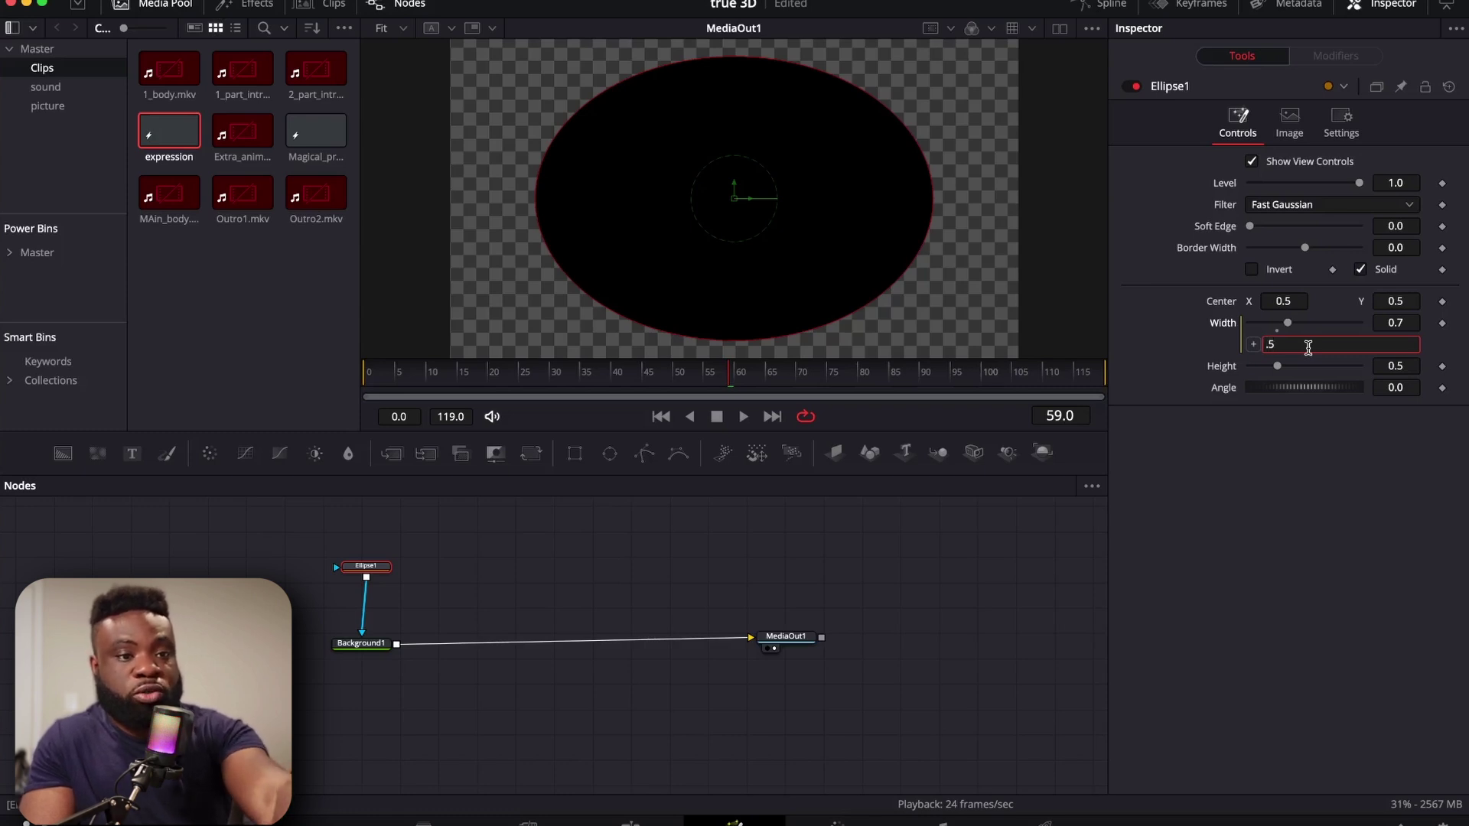
key(Tab)
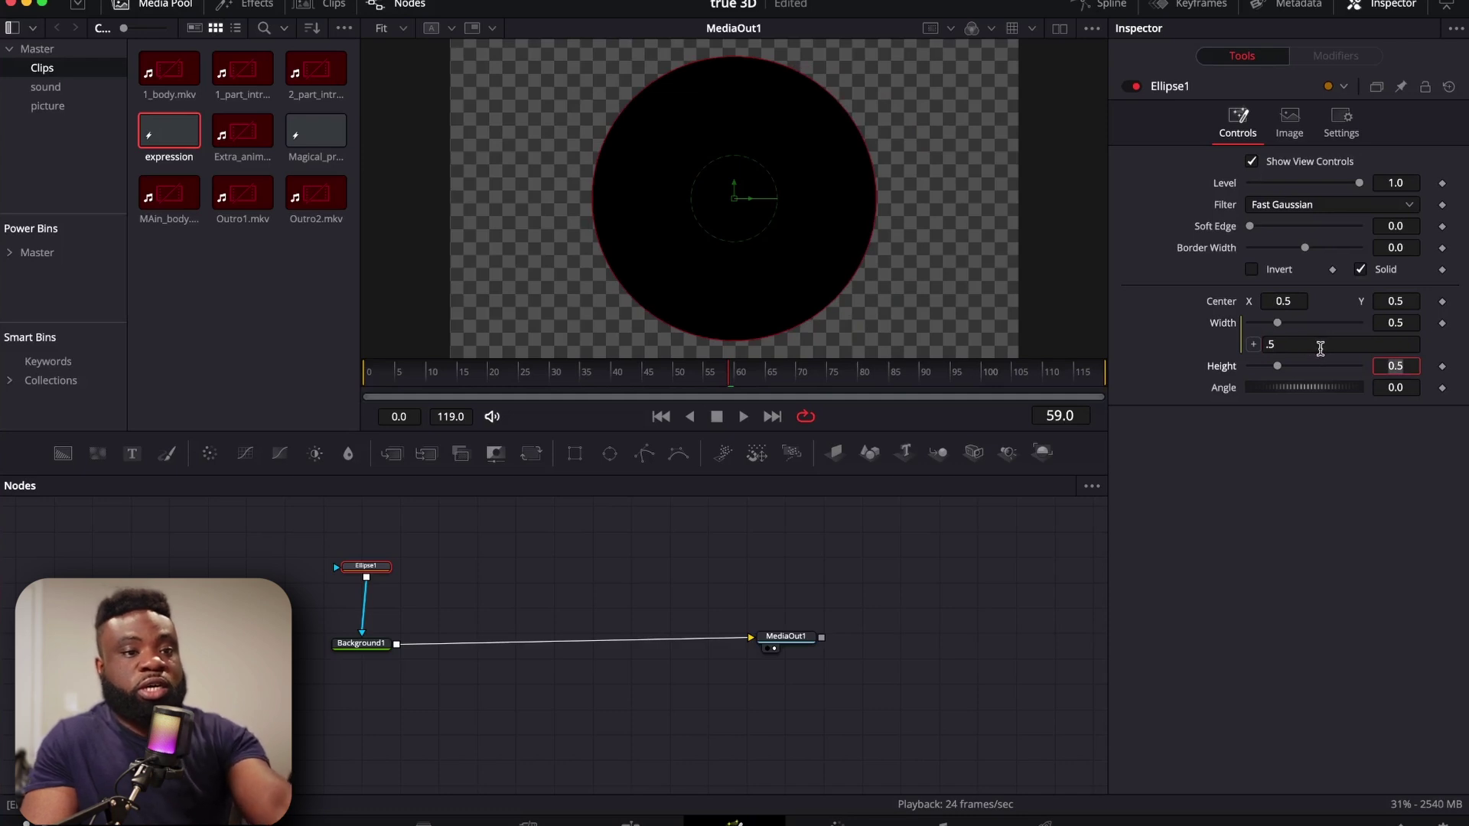
- Replace the Width expression with Height, and test the link by lowering the ellipse's height to about 0.44
click(1321, 347)
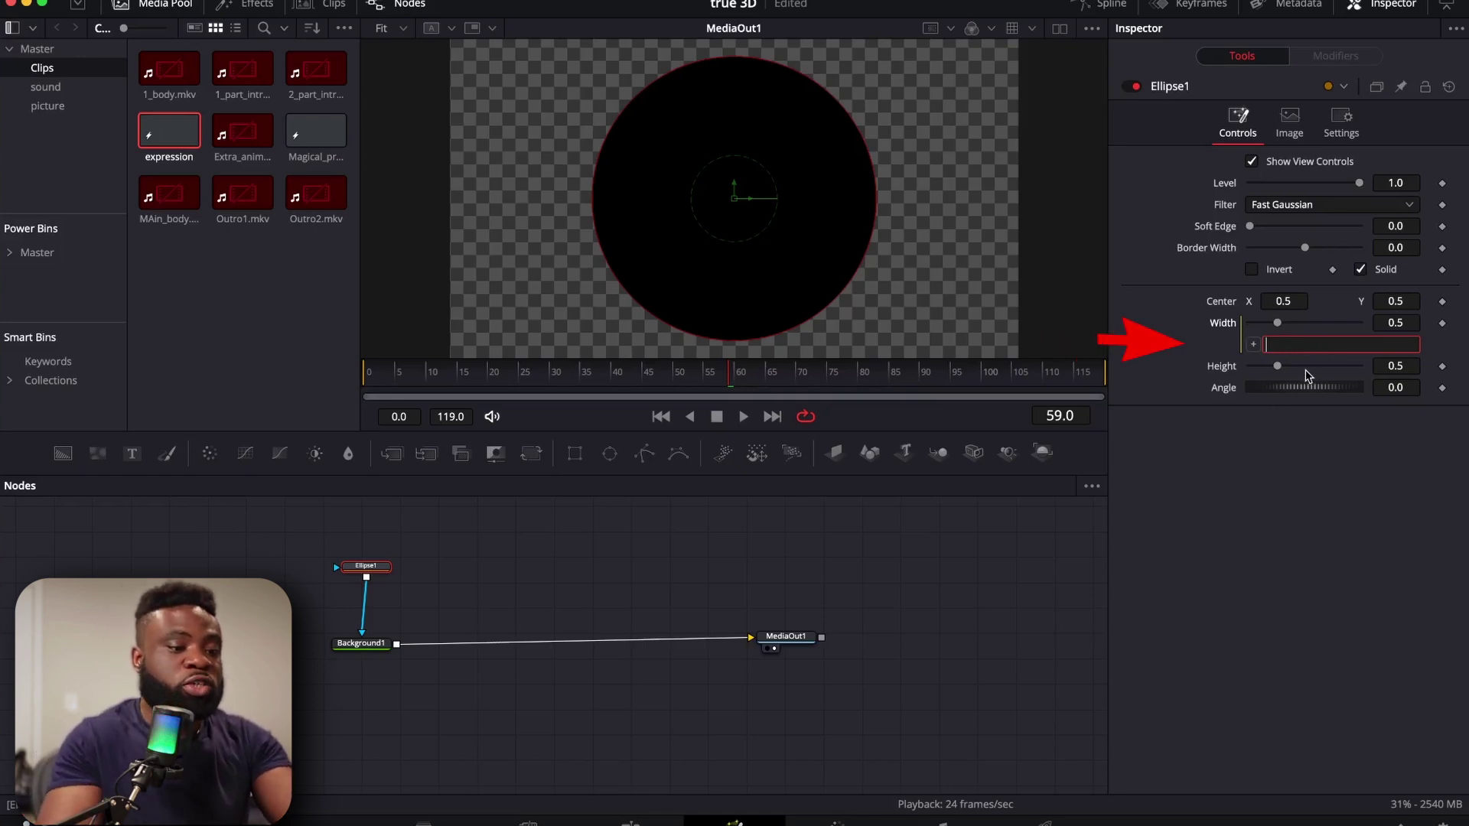
text(Height)
key(Tab)
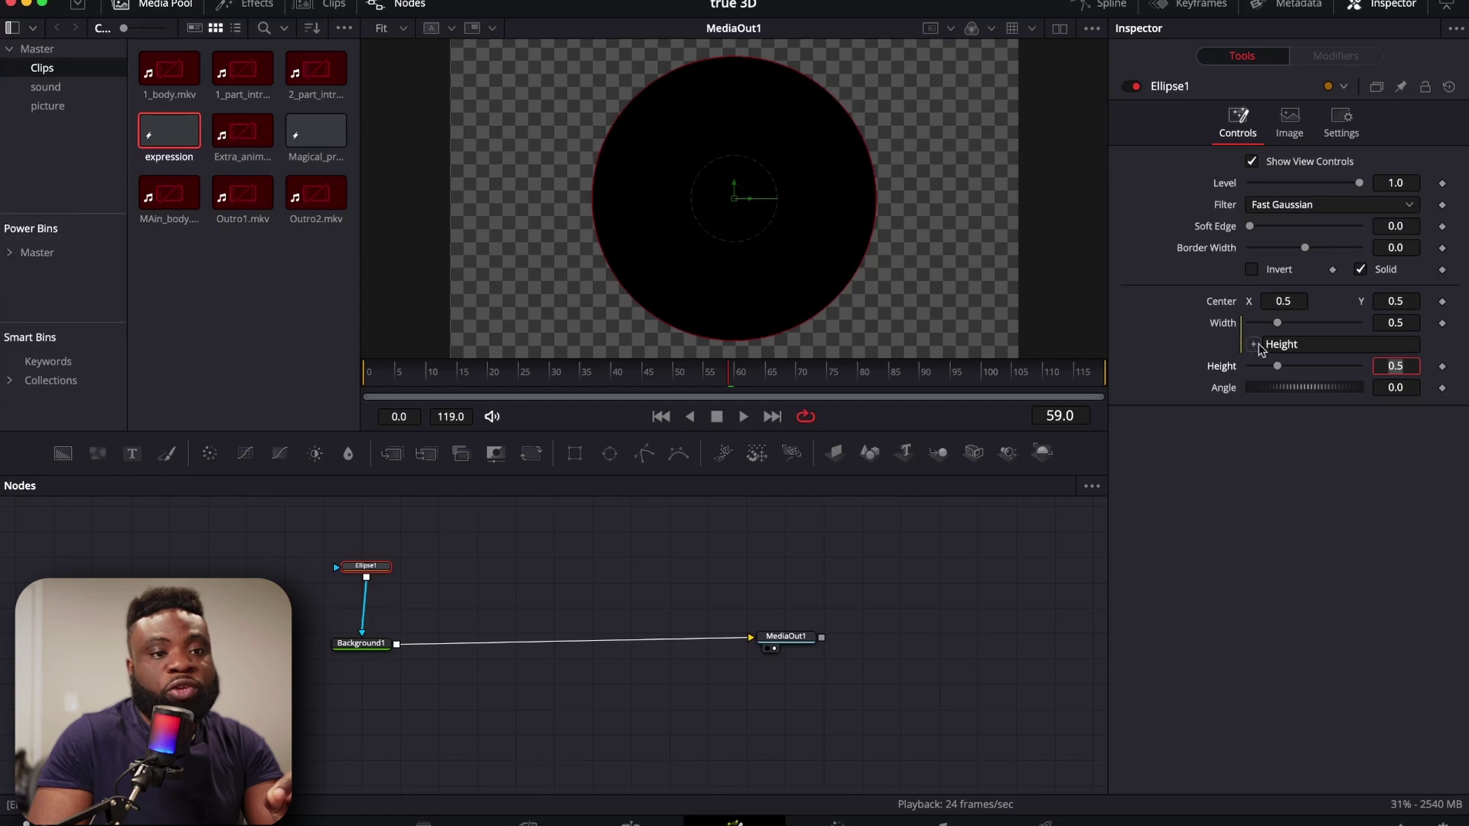
mouse_move(1289, 374)
mouse_down()
mouse_move(1330, 379)
mouse_move(1275, 375)
mouse_up()
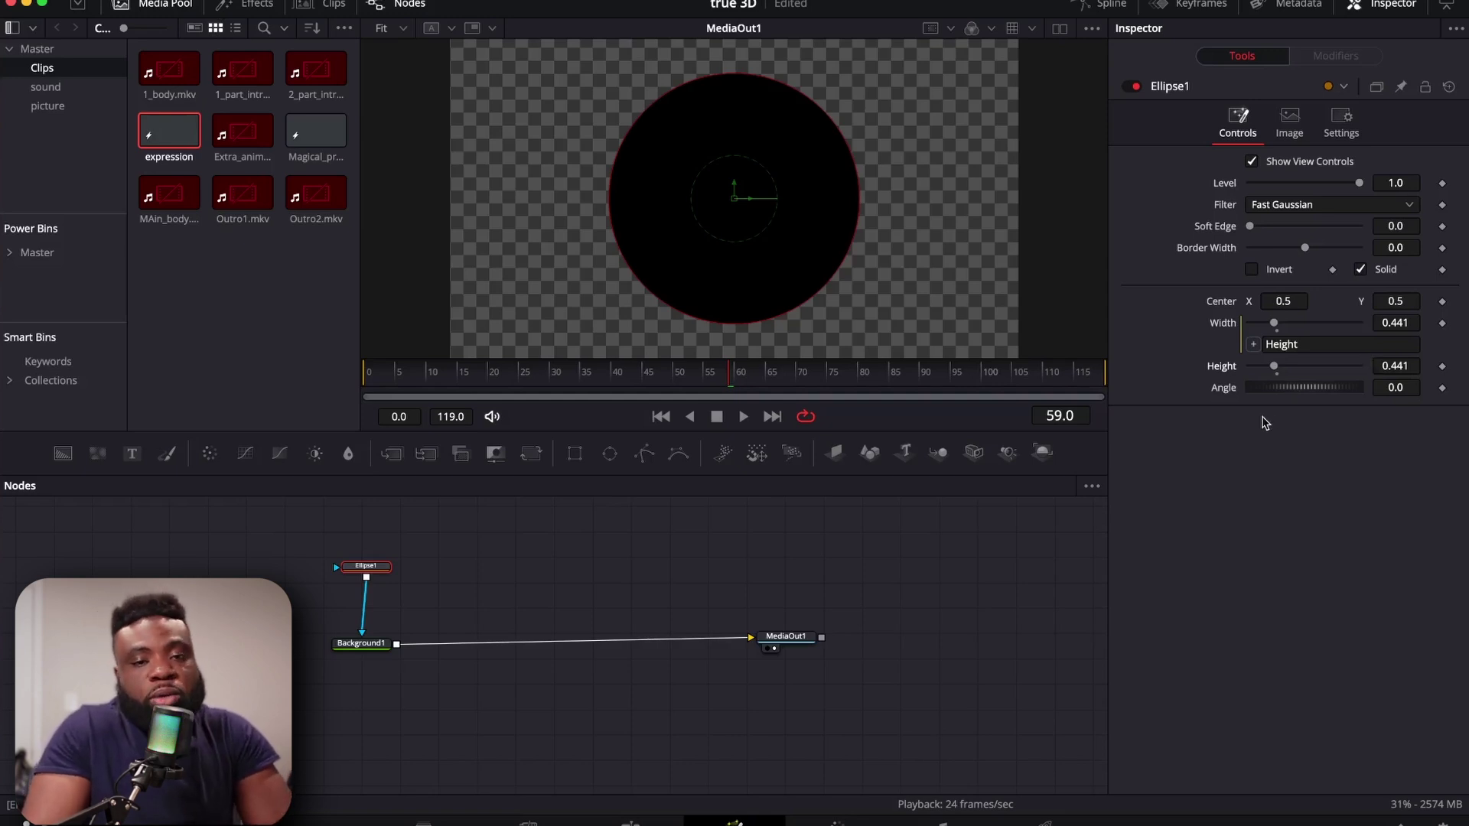
- Disconnect and delete the ellipse mask, and add a rectangle mask to Background1 in its place
drag(363, 635, 368, 593)
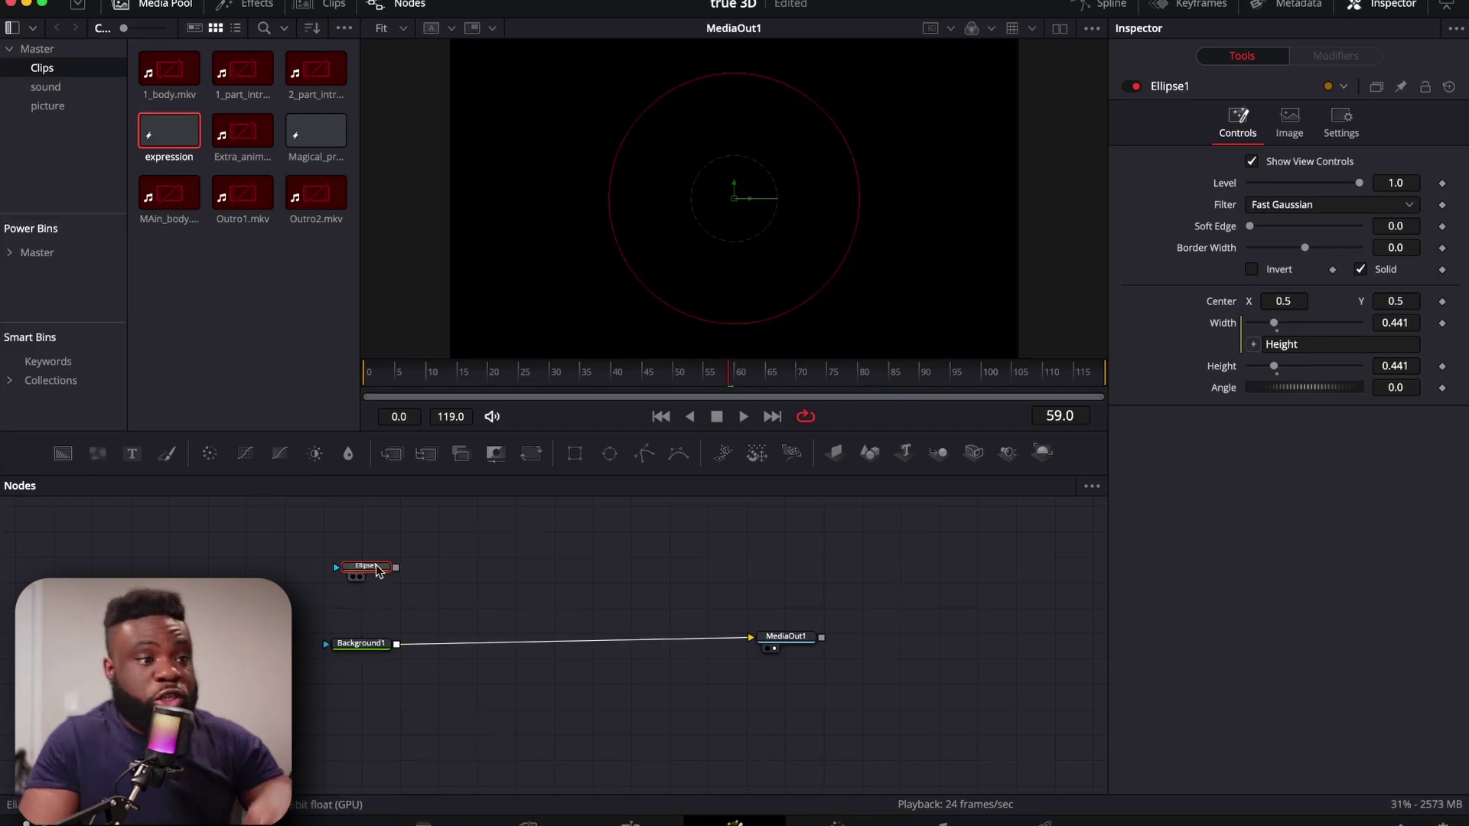
drag(387, 531, 373, 608)
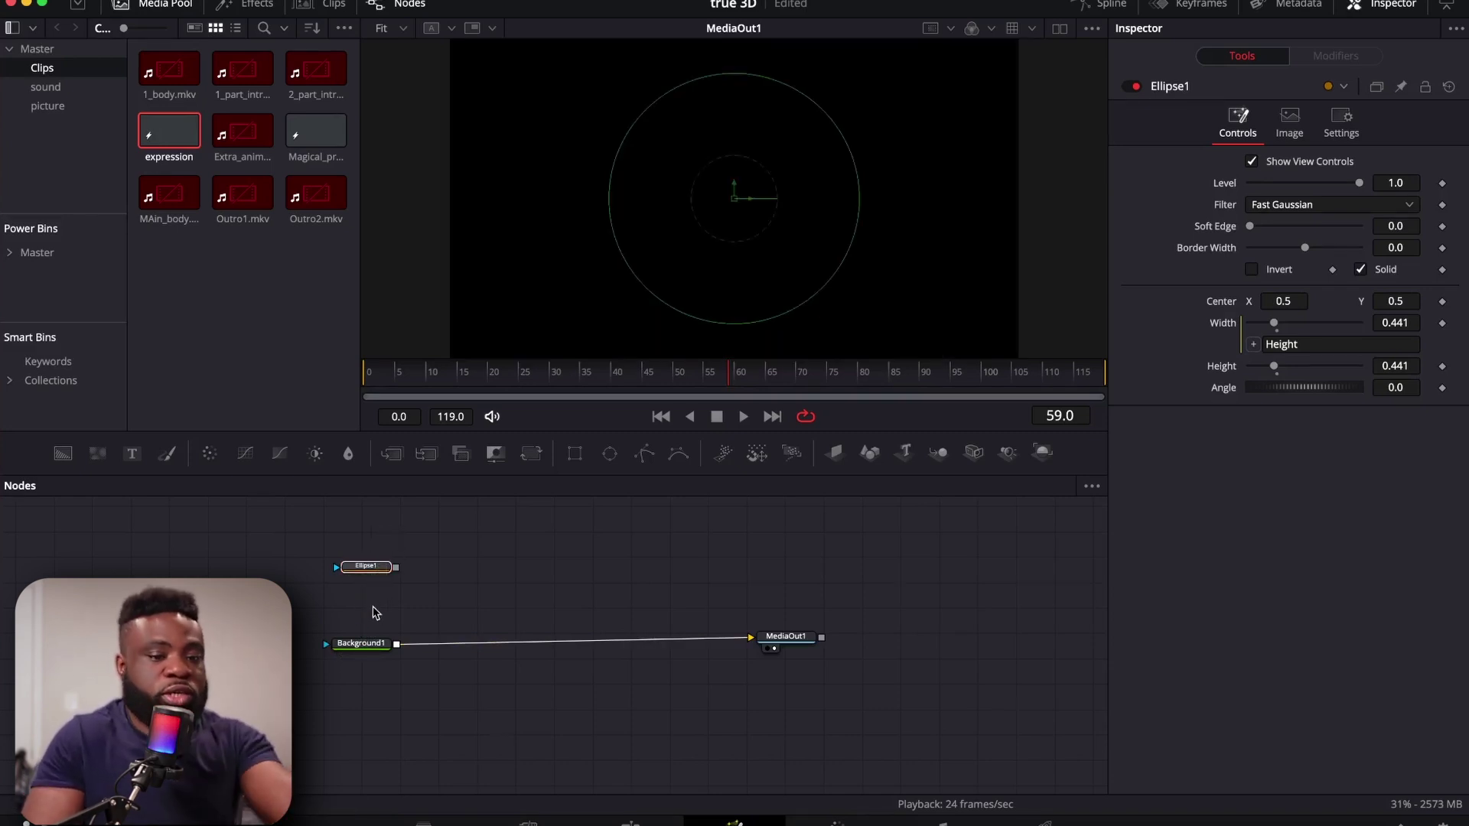
key(Delete)
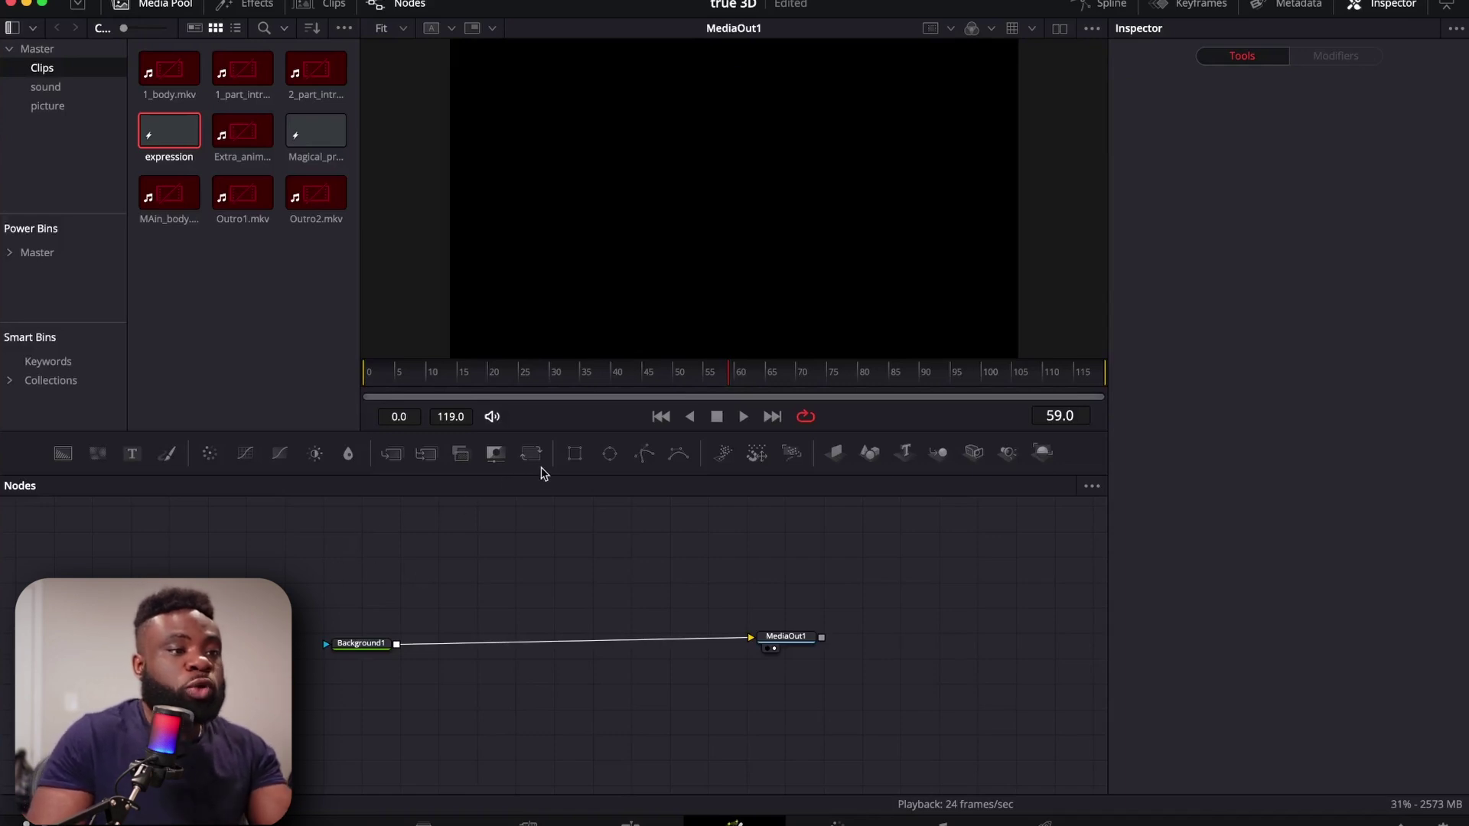
drag(572, 454, 364, 643)
drag(351, 567, 366, 568)
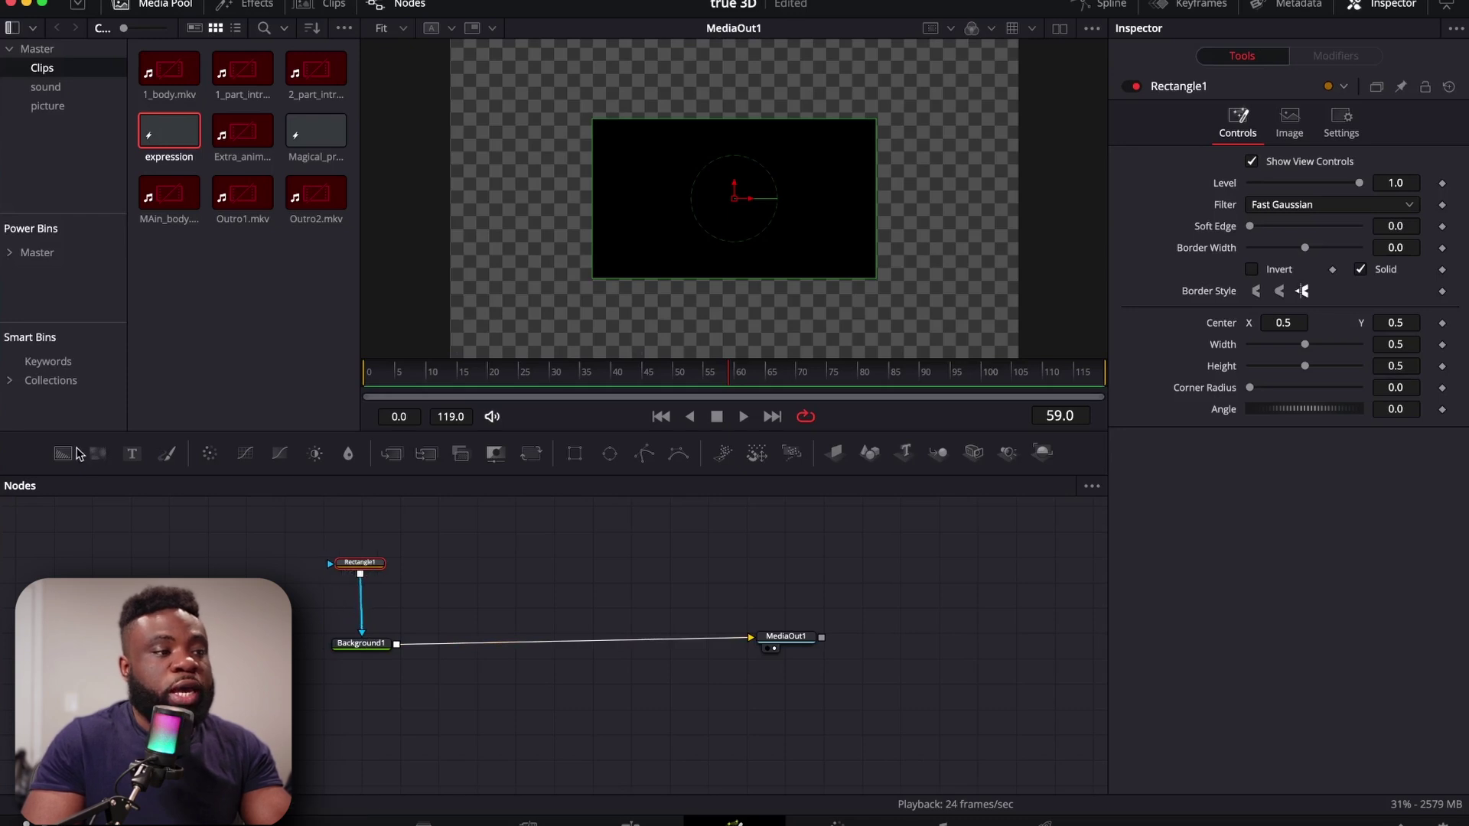
- Merge a second background over Background1 and mask it with its own rectangle
drag(62, 454, 403, 649)
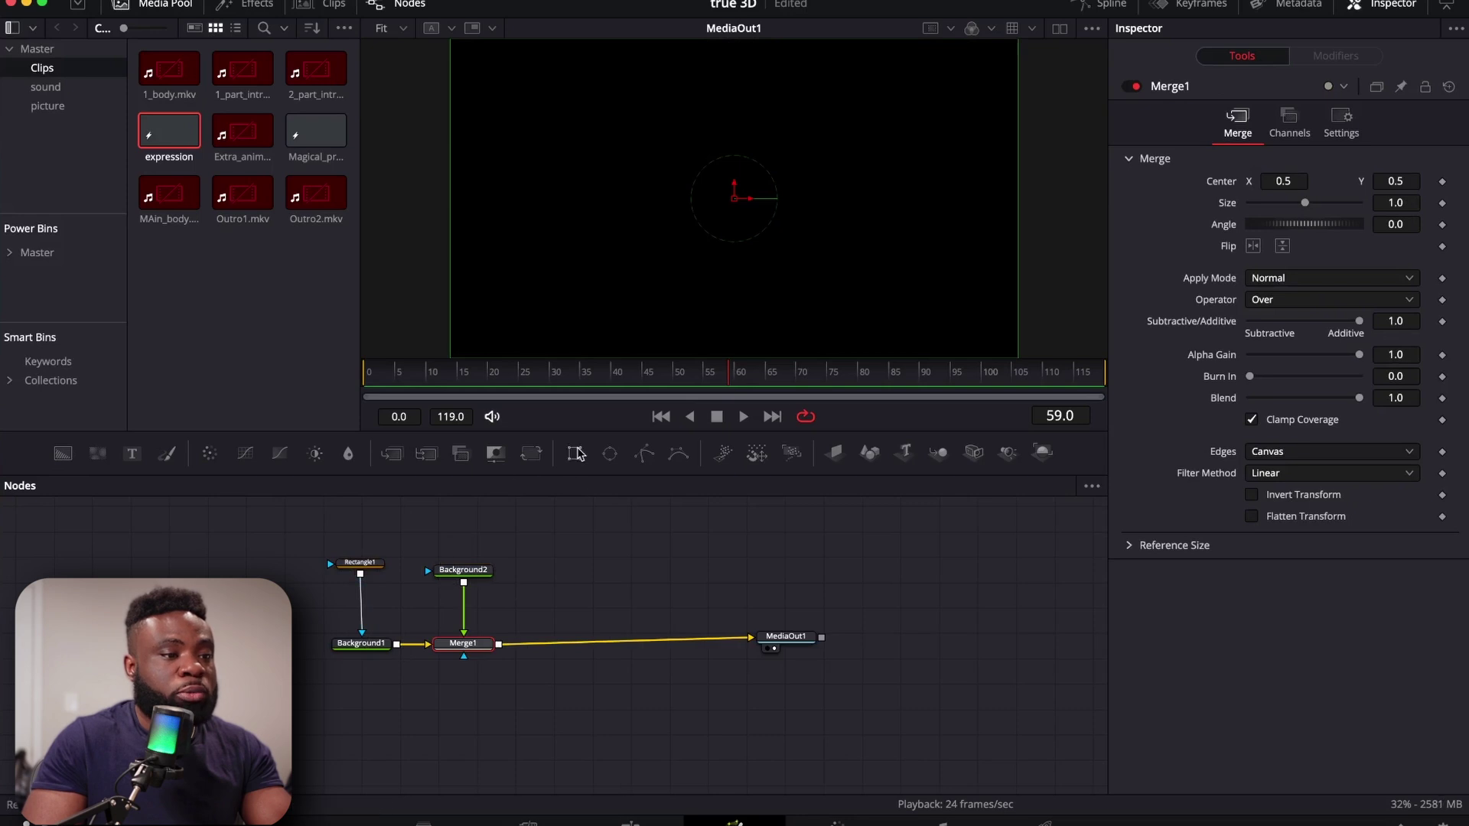
click(457, 581)
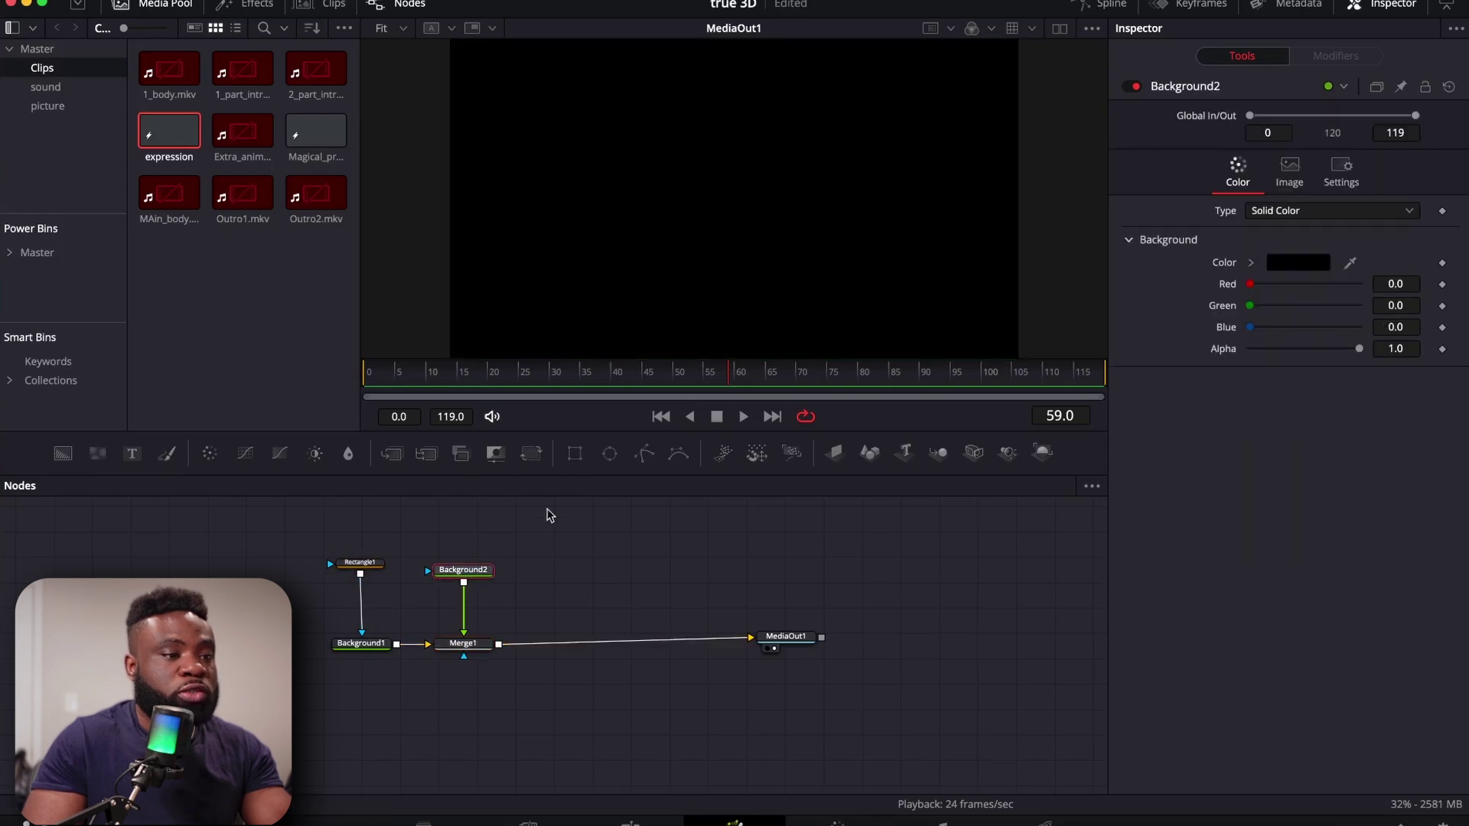
click(573, 455)
mouse_move(463, 570)
mouse_down()
mouse_move(461, 597)
mouse_move(466, 562)
mouse_up()
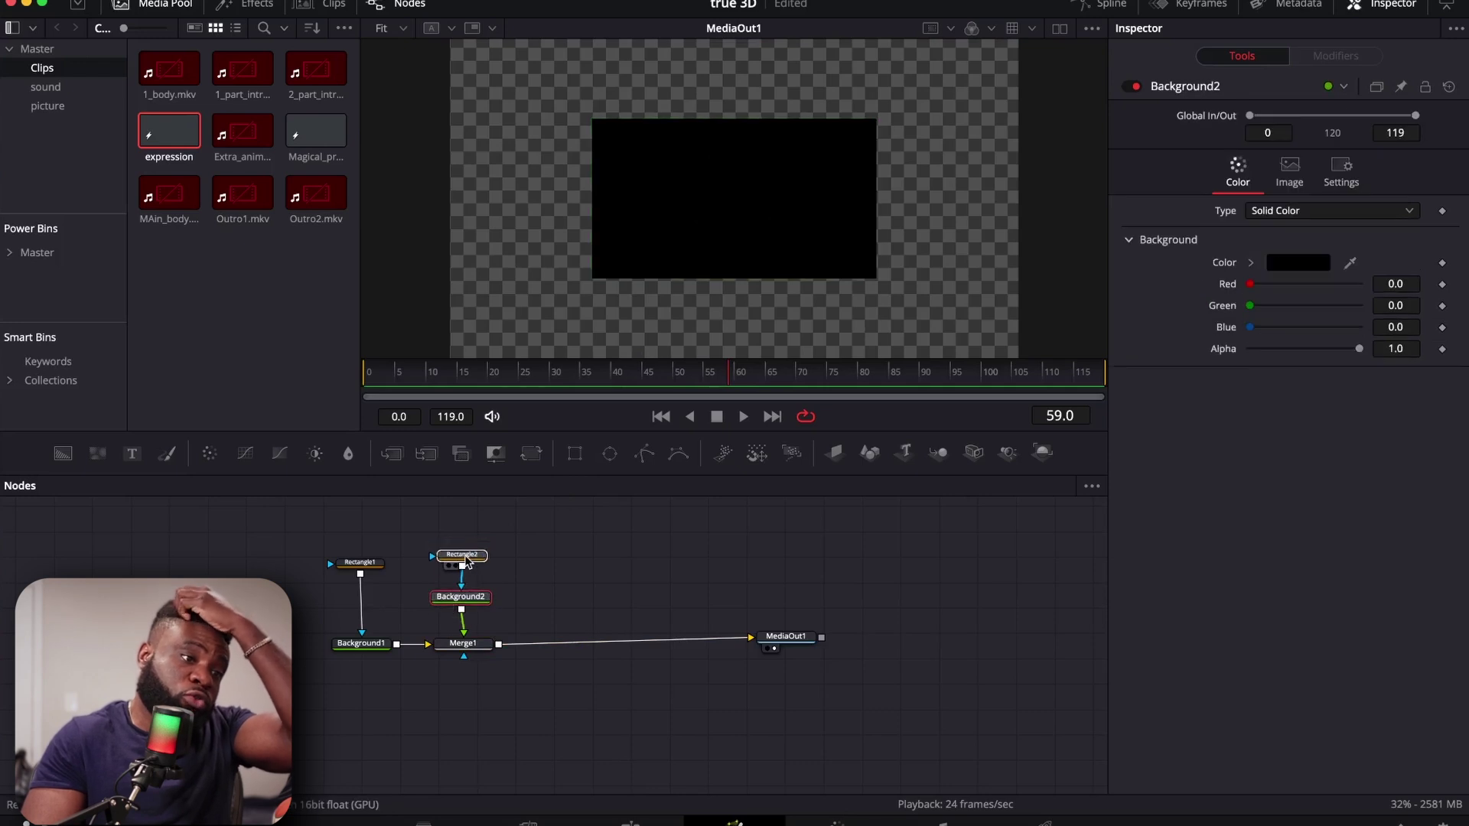
- Set Background2's color to green, with red about 0.08, green about 0.50 and blue about 0.18
click(461, 596)
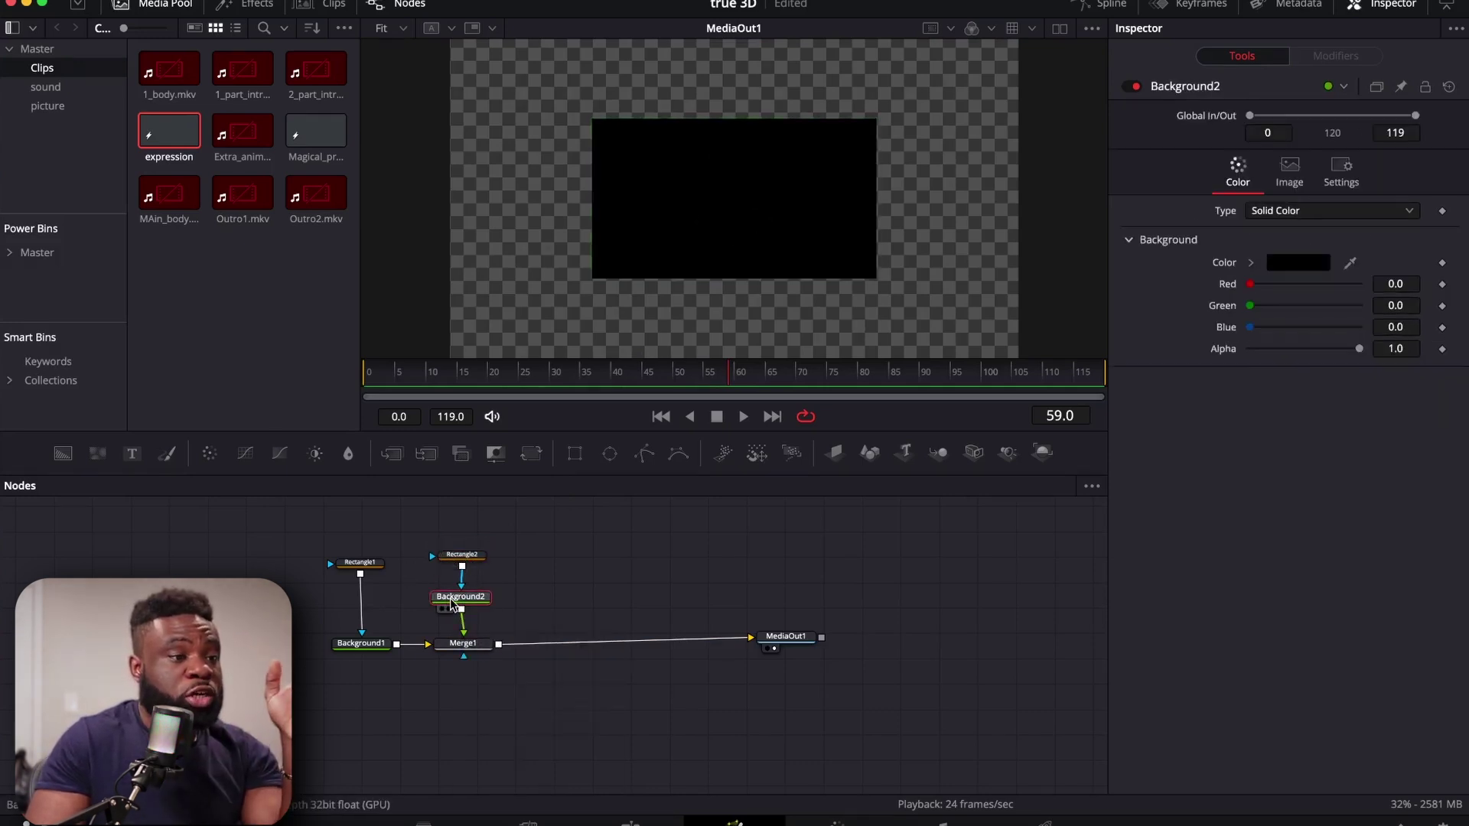
click(1305, 263)
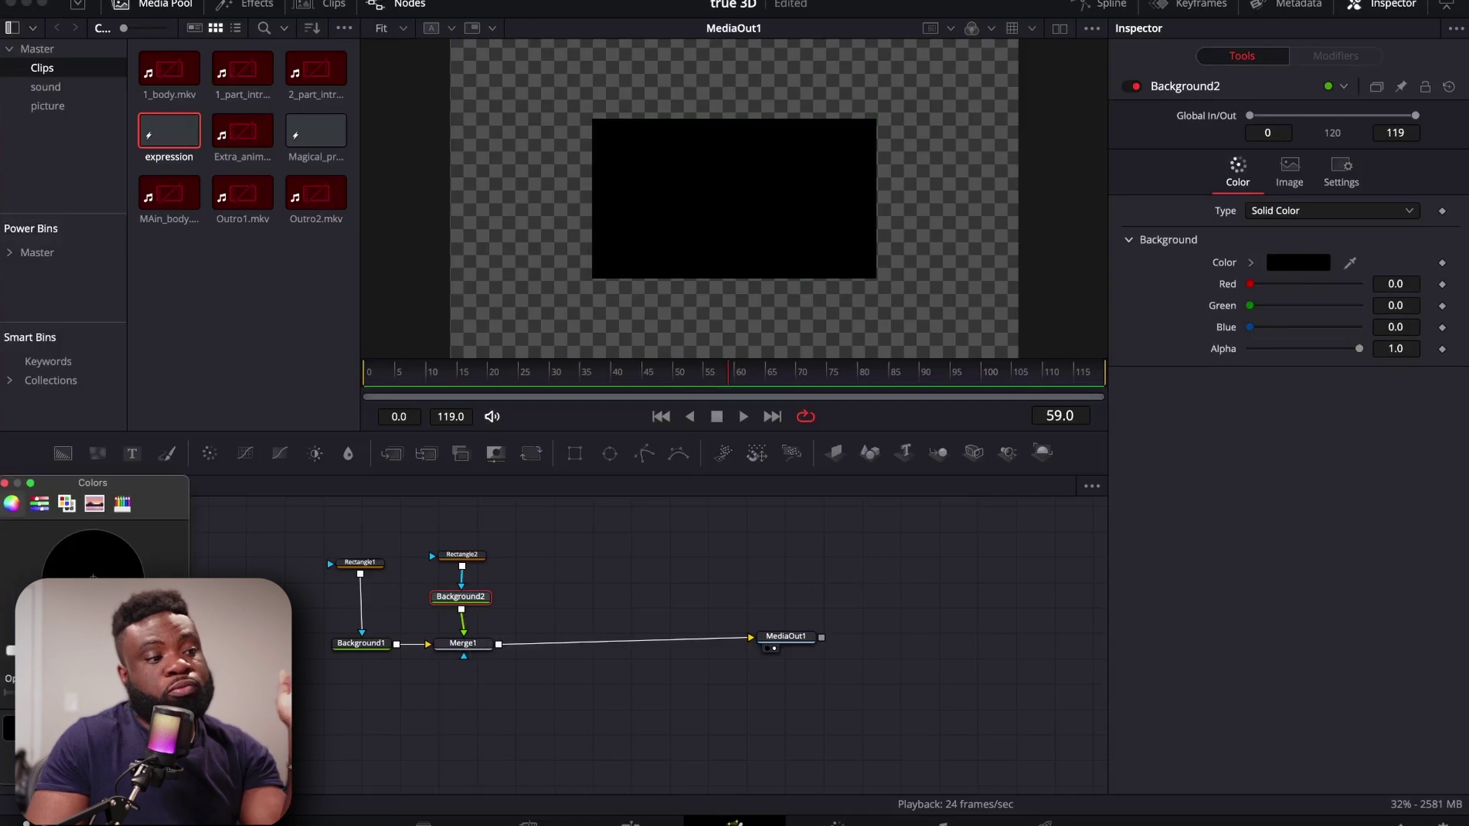
click(92, 650)
drag(93, 580, 64, 552)
click(144, 767)
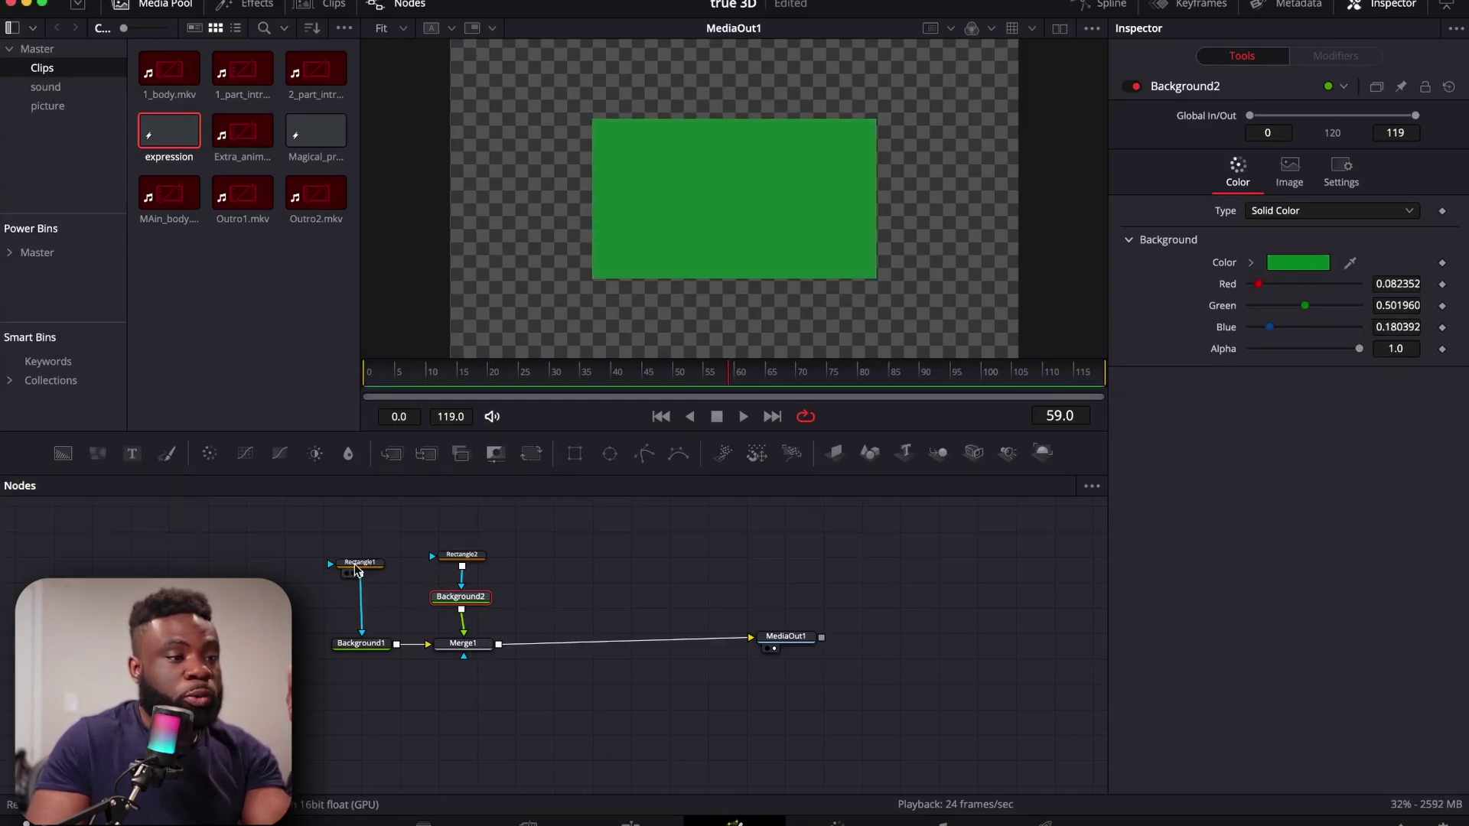
- Set Background1's color to yellow, with red about 0.56, green about 0.62 and blue about 0.10
click(356, 648)
click(1317, 264)
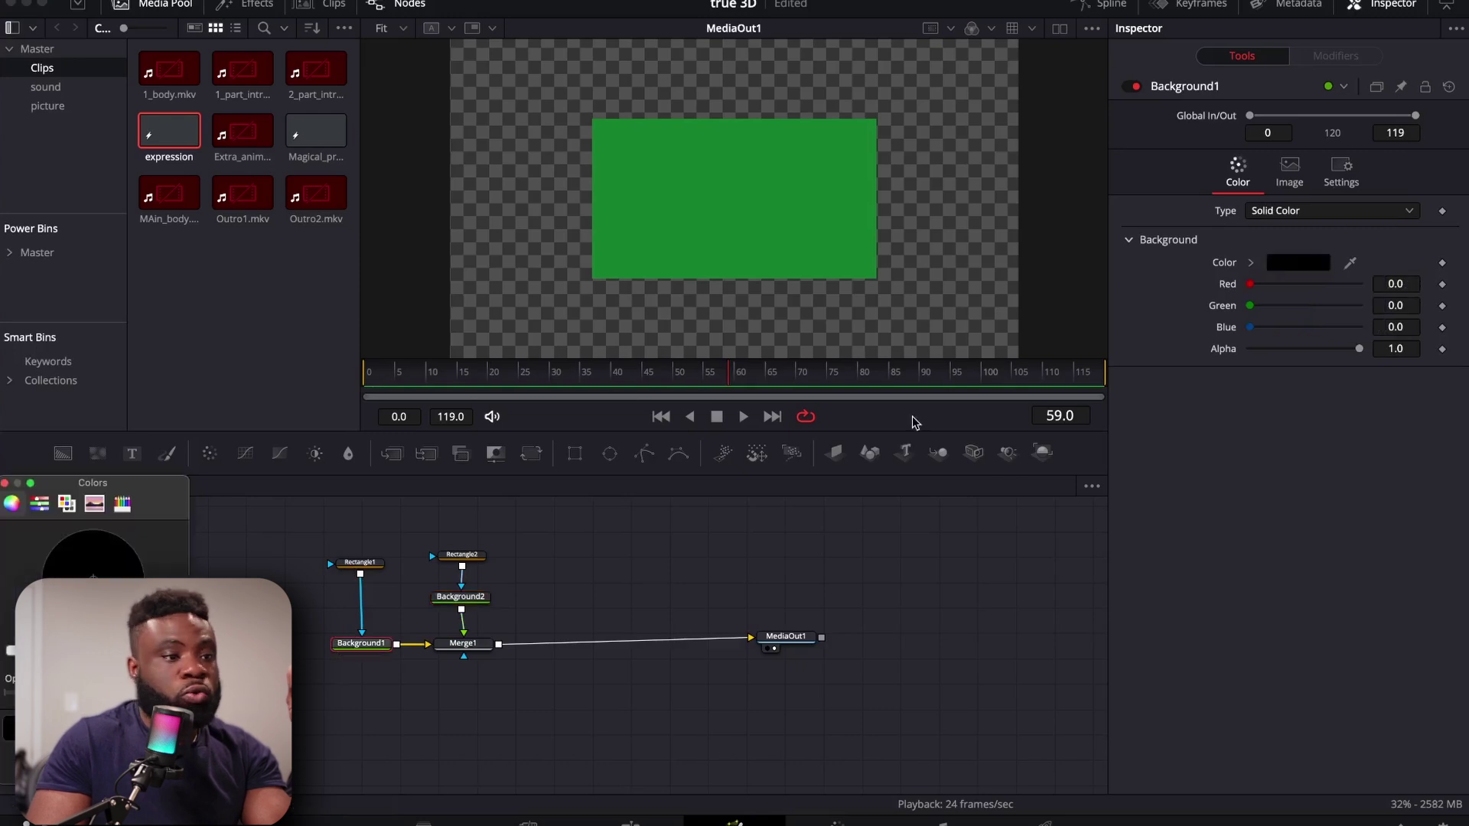
drag(173, 651, 94, 651)
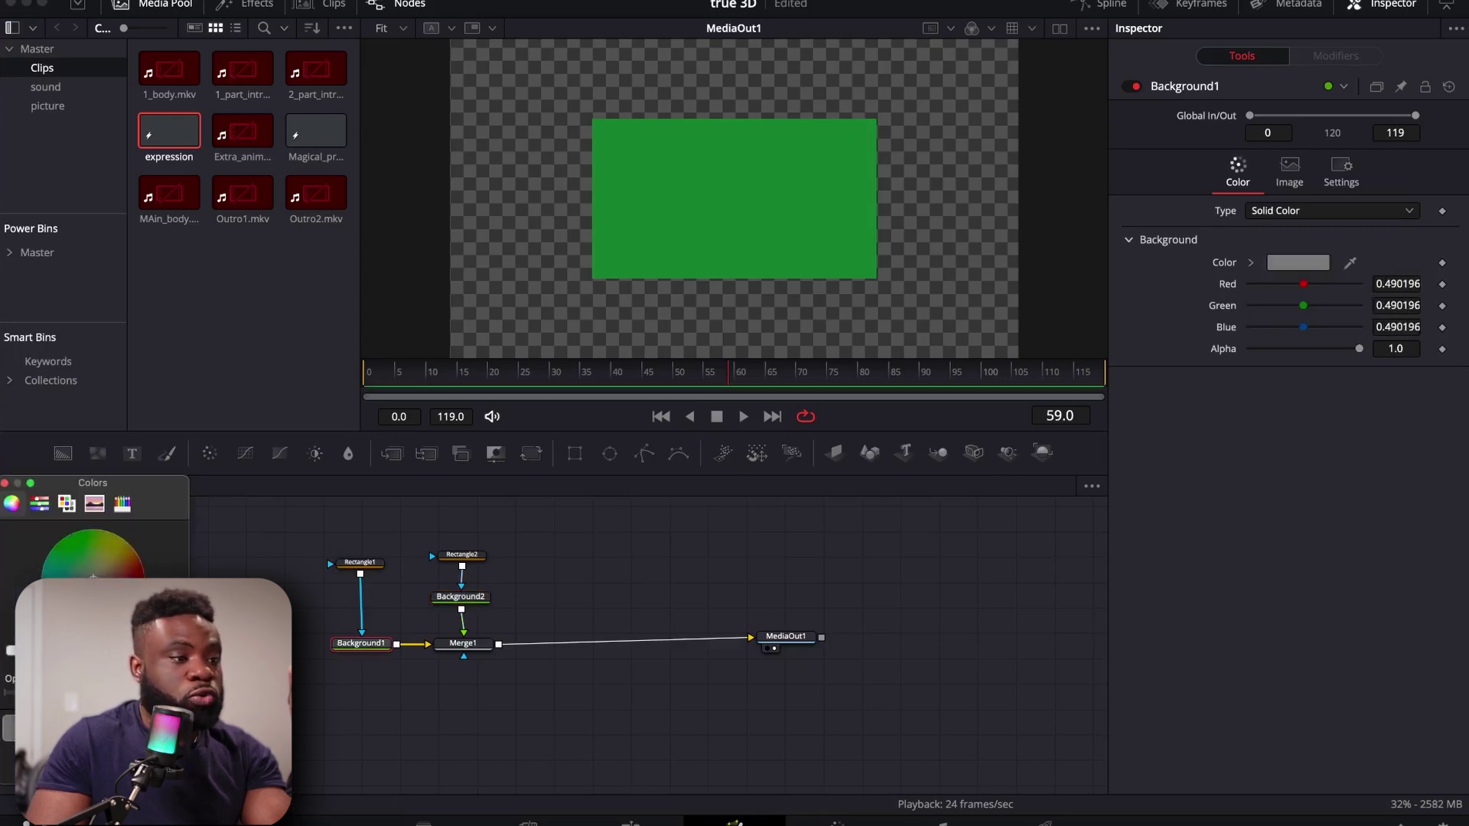
drag(93, 577, 111, 547)
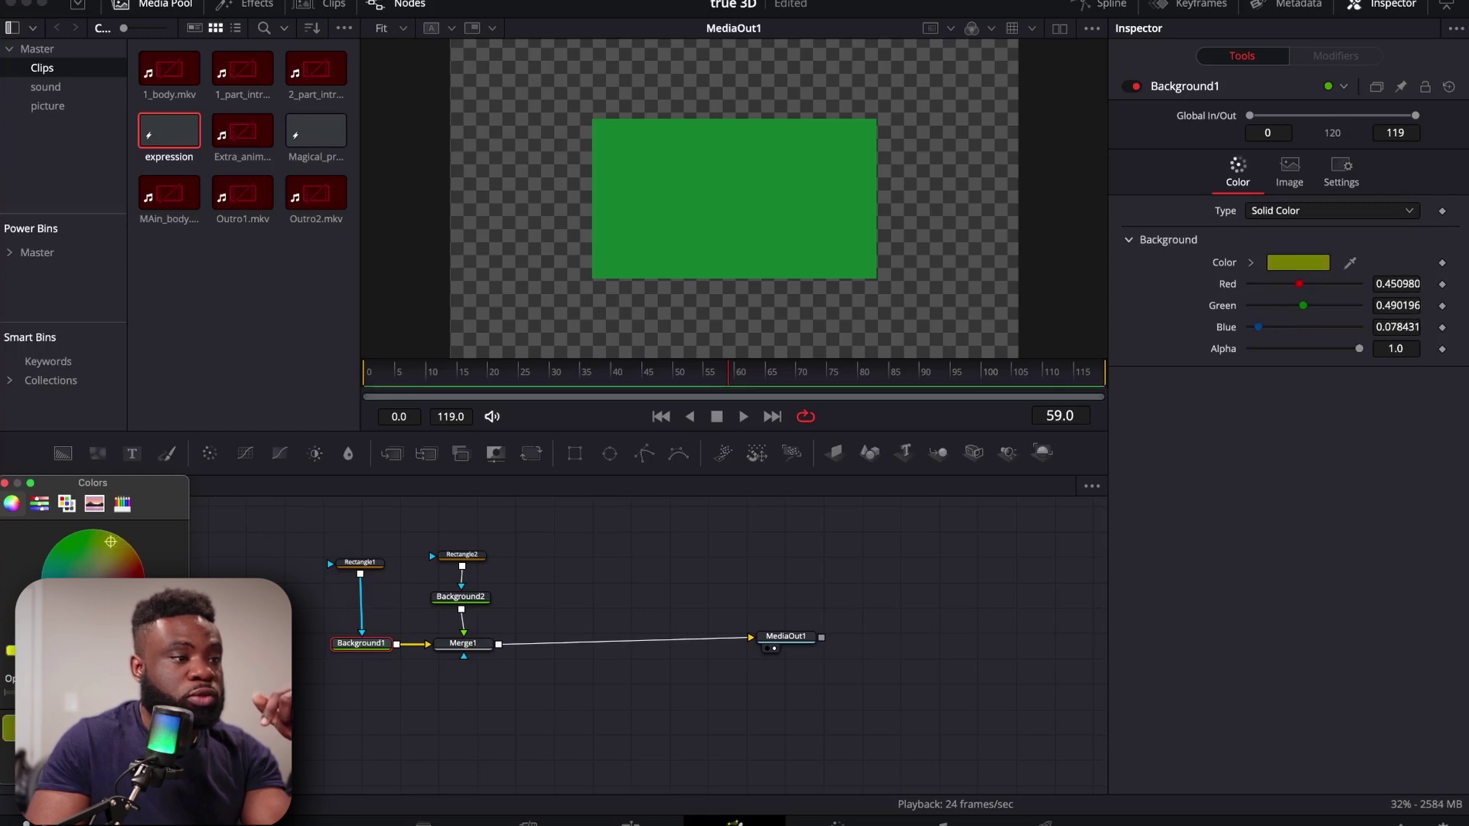
drag(94, 650, 73, 650)
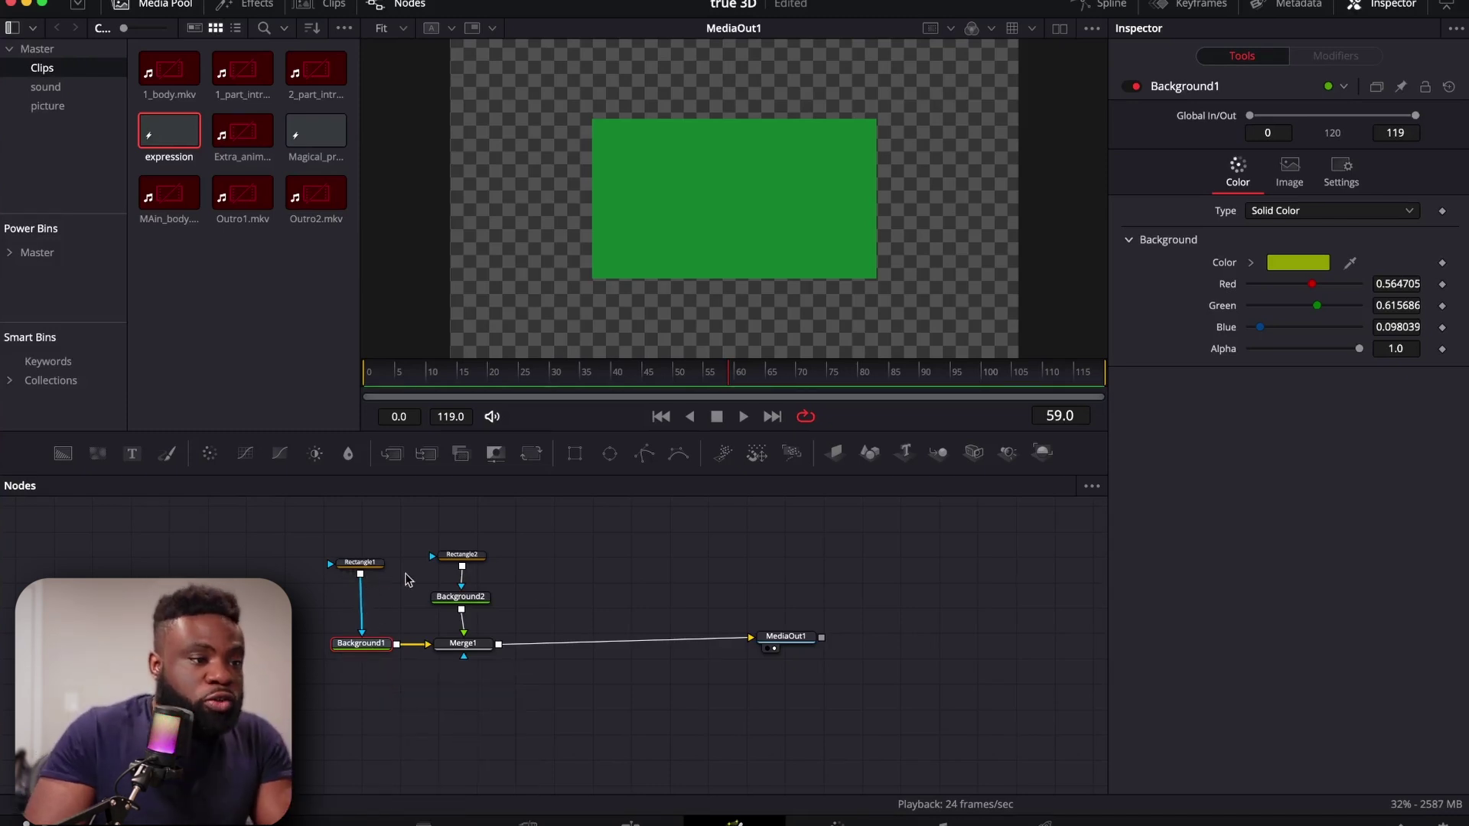
- Rename the Rectangle2 mask node as Green
click(471, 558)
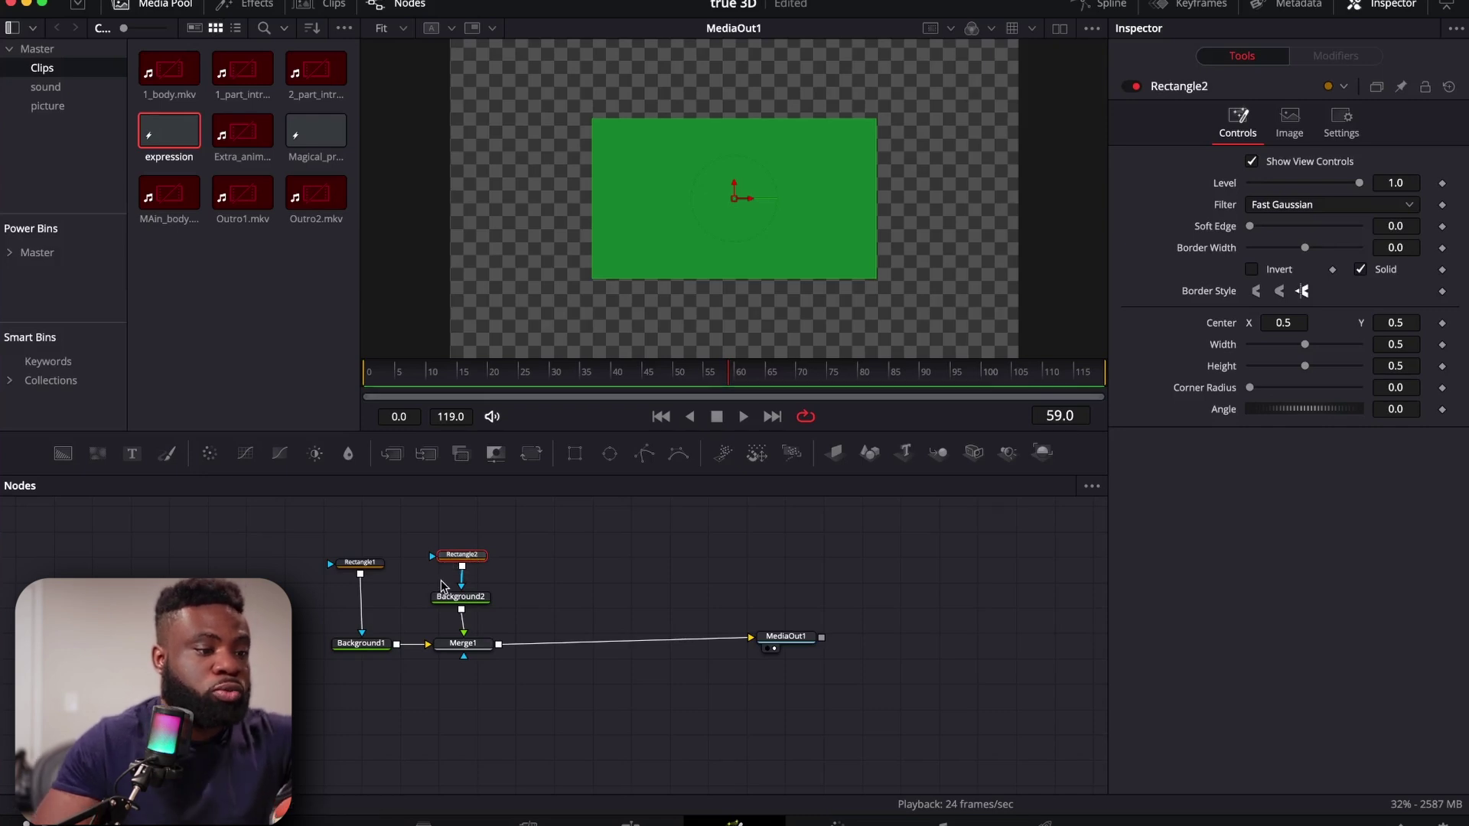
key(F2)
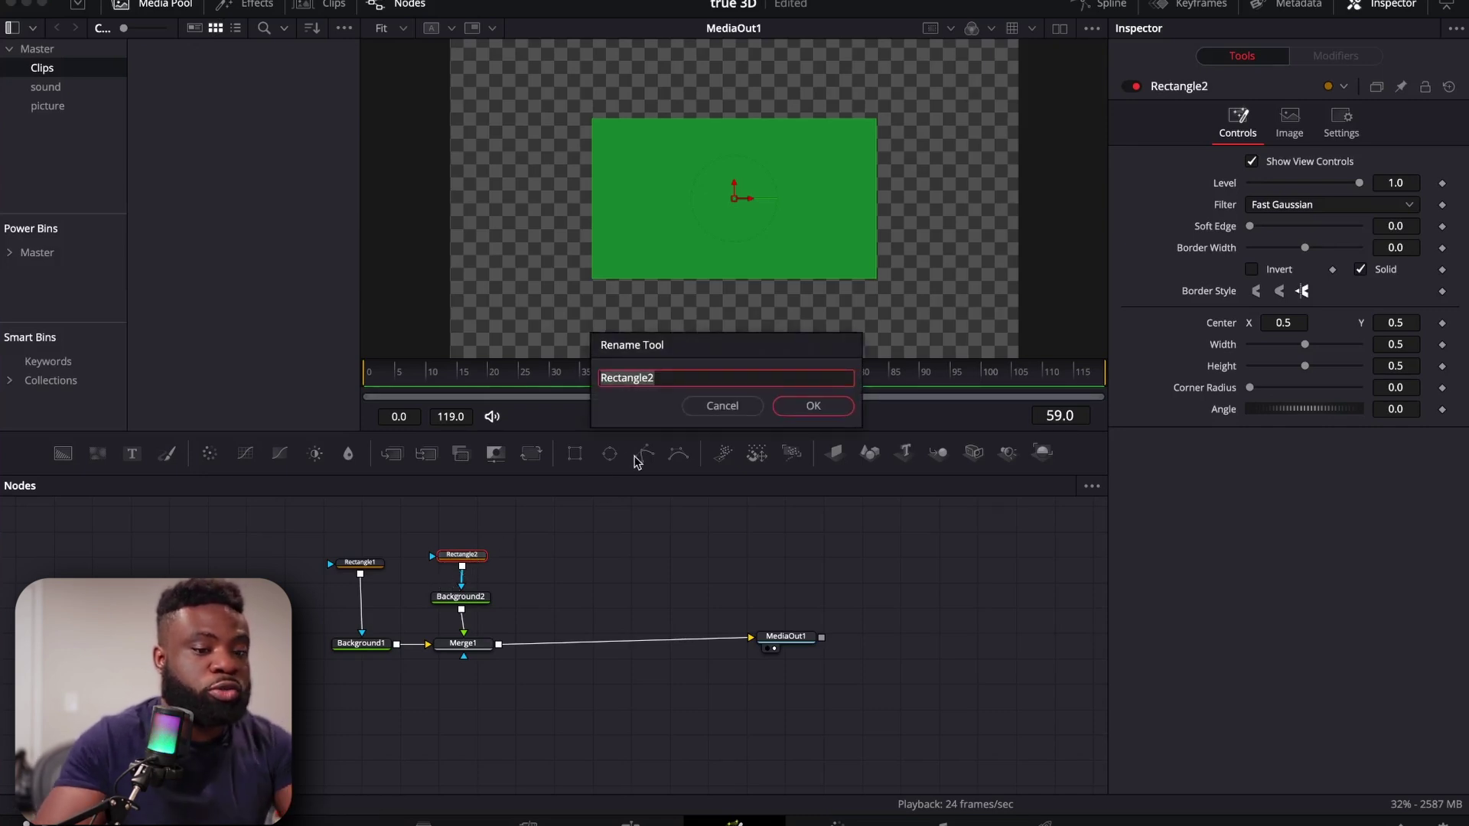
key(BackSpace)
text(Green)
key(Return)
- Rename the Rectangle1 mask node as Yellow and set its node color to Yellow
click(363, 565)
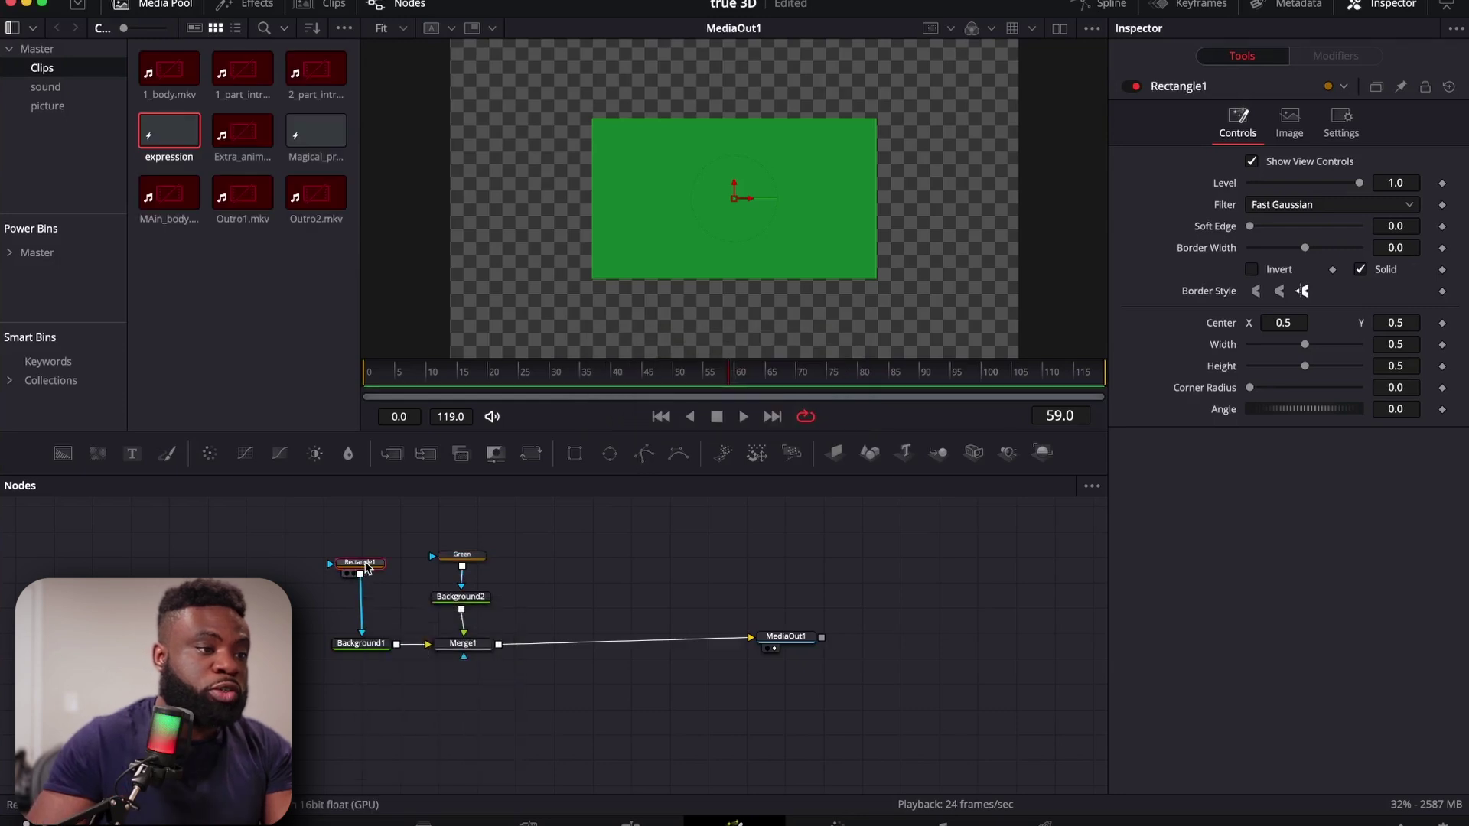
right_click(366, 567)
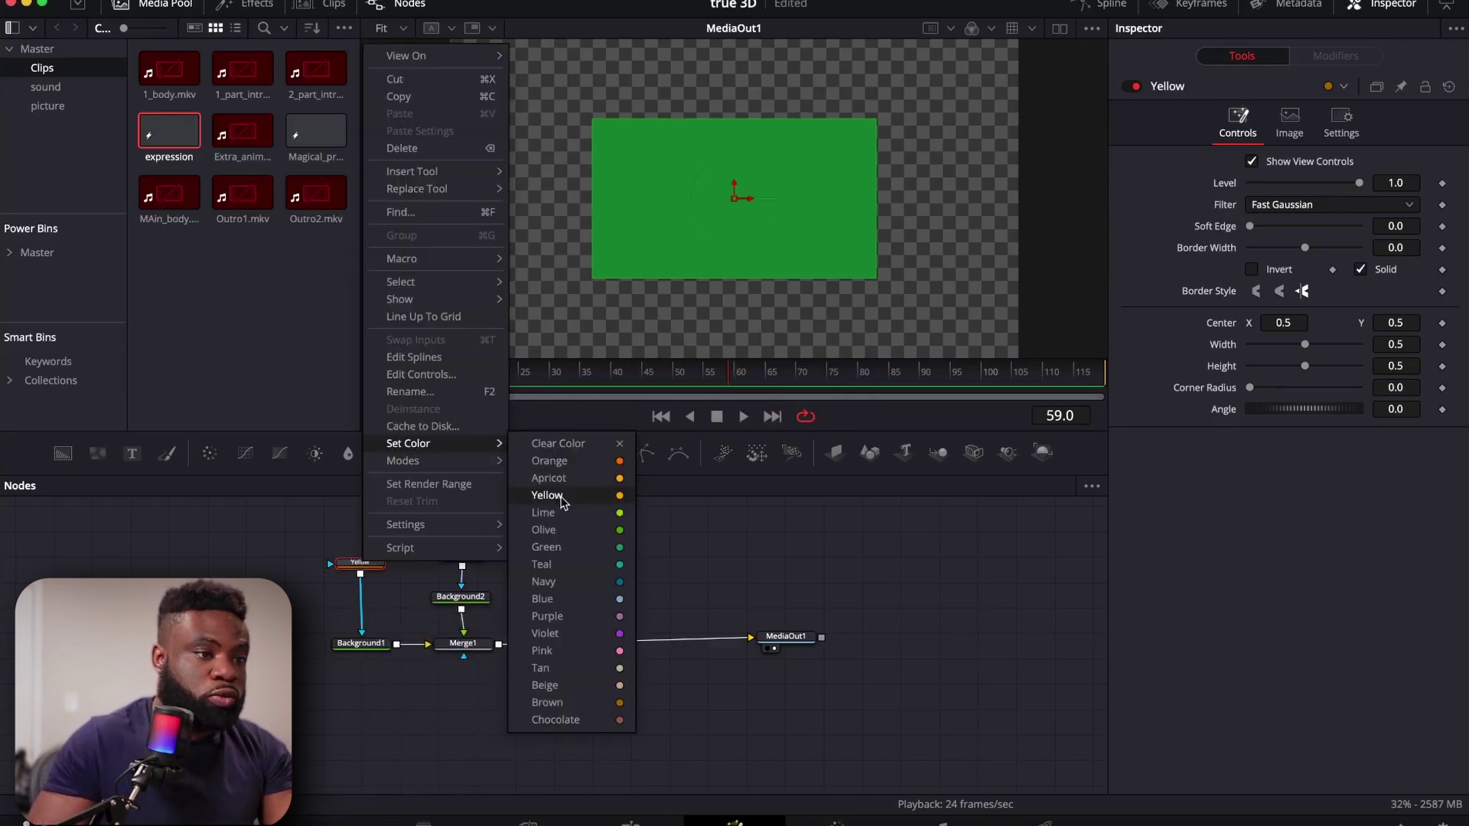
click(558, 496)
- Set the Green mask's node color to Green, and shift Background2 and the Green node slightly down in the node graph
click(468, 557)
right_click(469, 561)
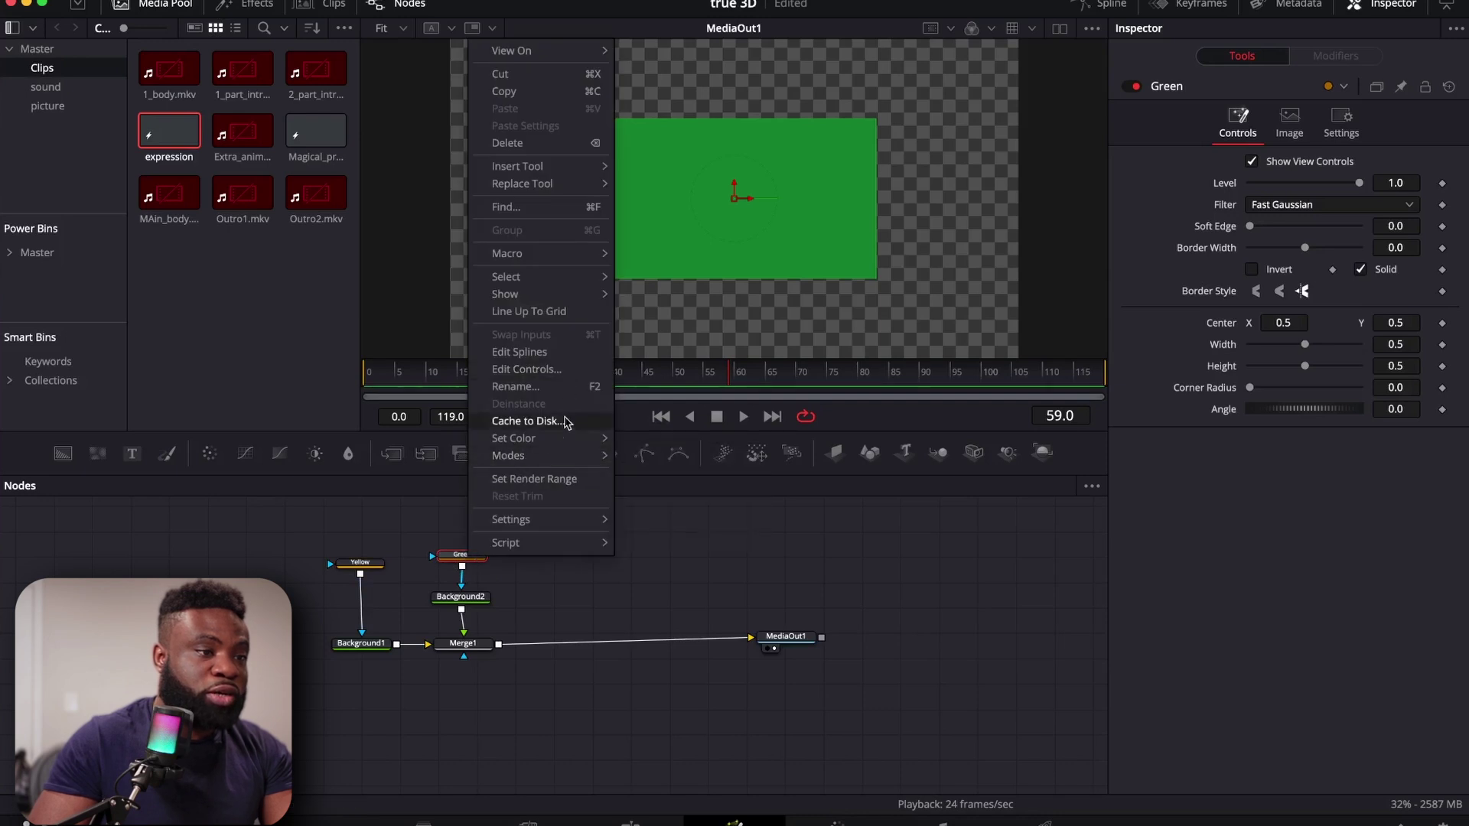
mouse_move(563, 436)
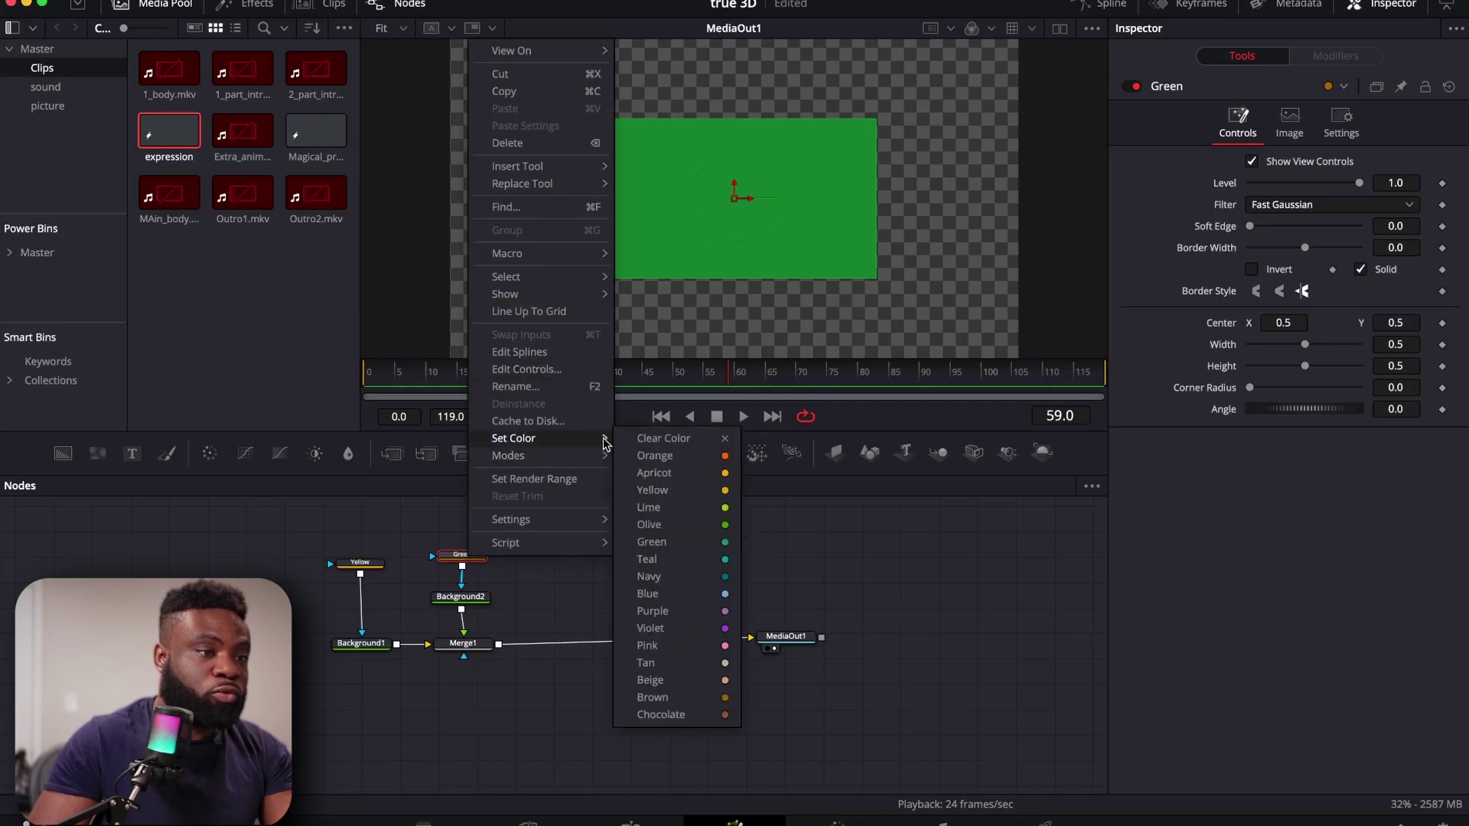
click(677, 543)
click(546, 593)
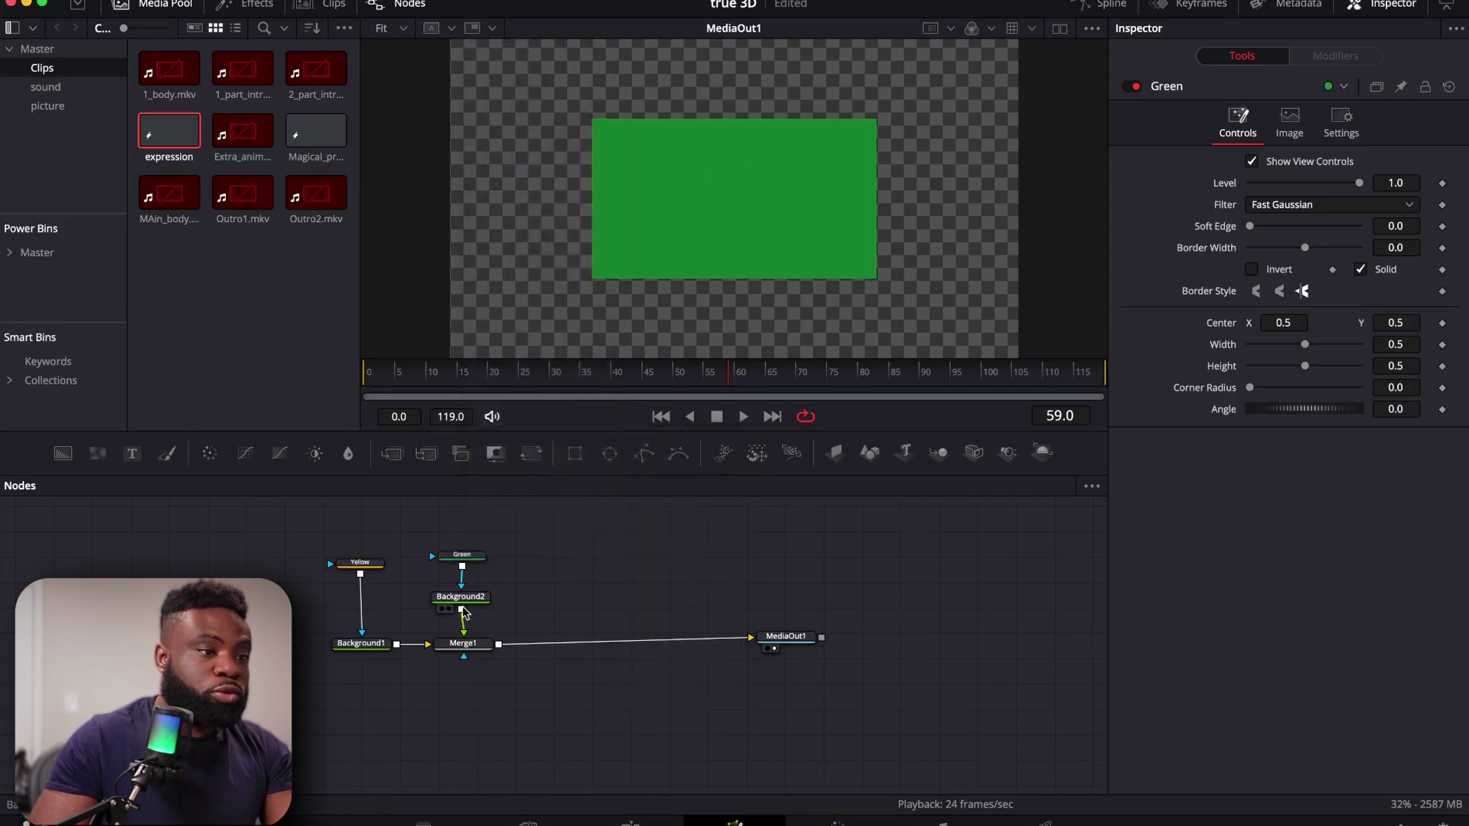
drag(466, 610, 466, 626)
drag(462, 555, 462, 564)
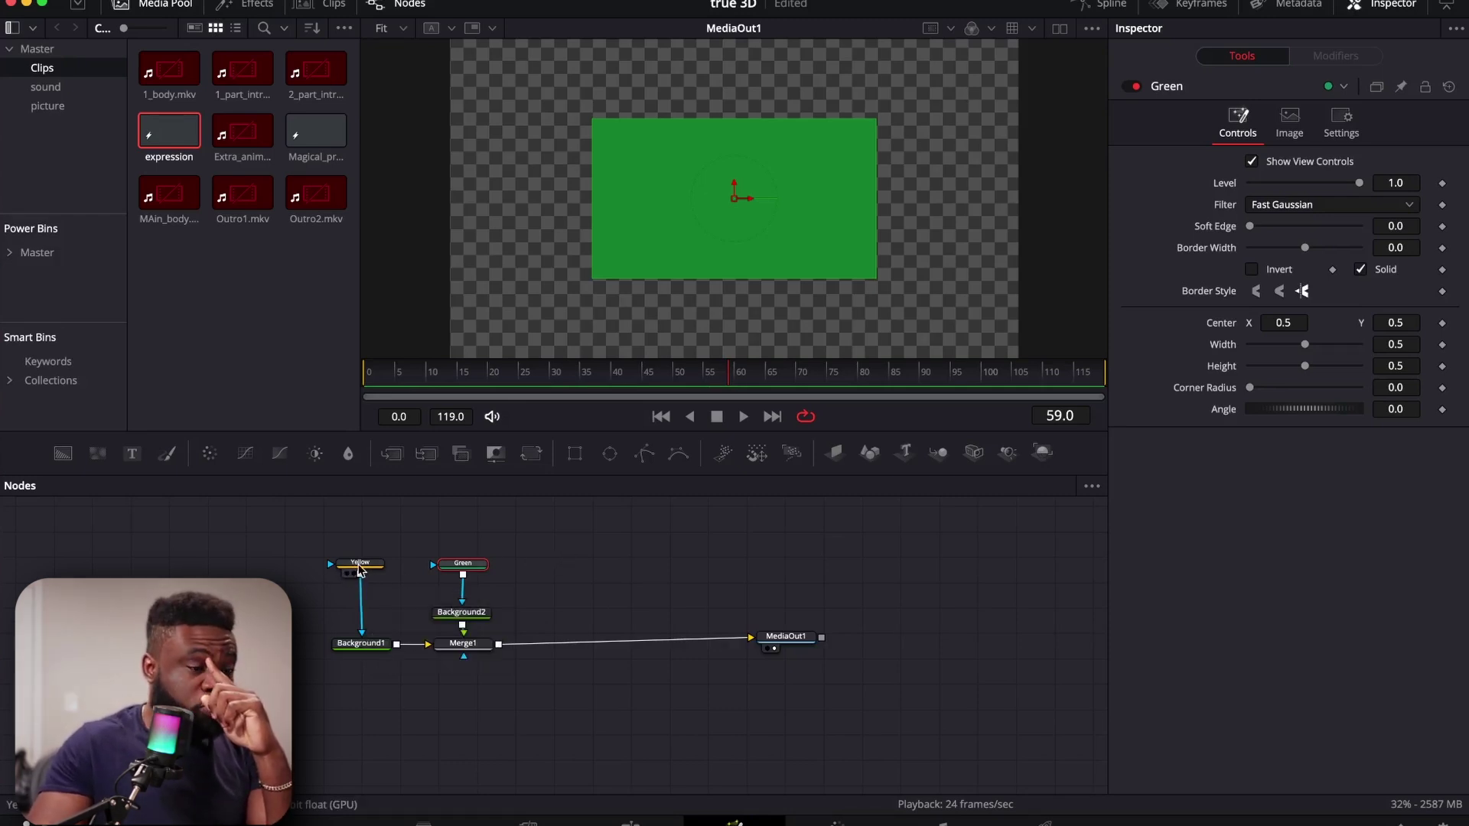
- Set the Yellow rectangle mask's Center X to 0.75
click(361, 565)
mouse_move(361, 567)
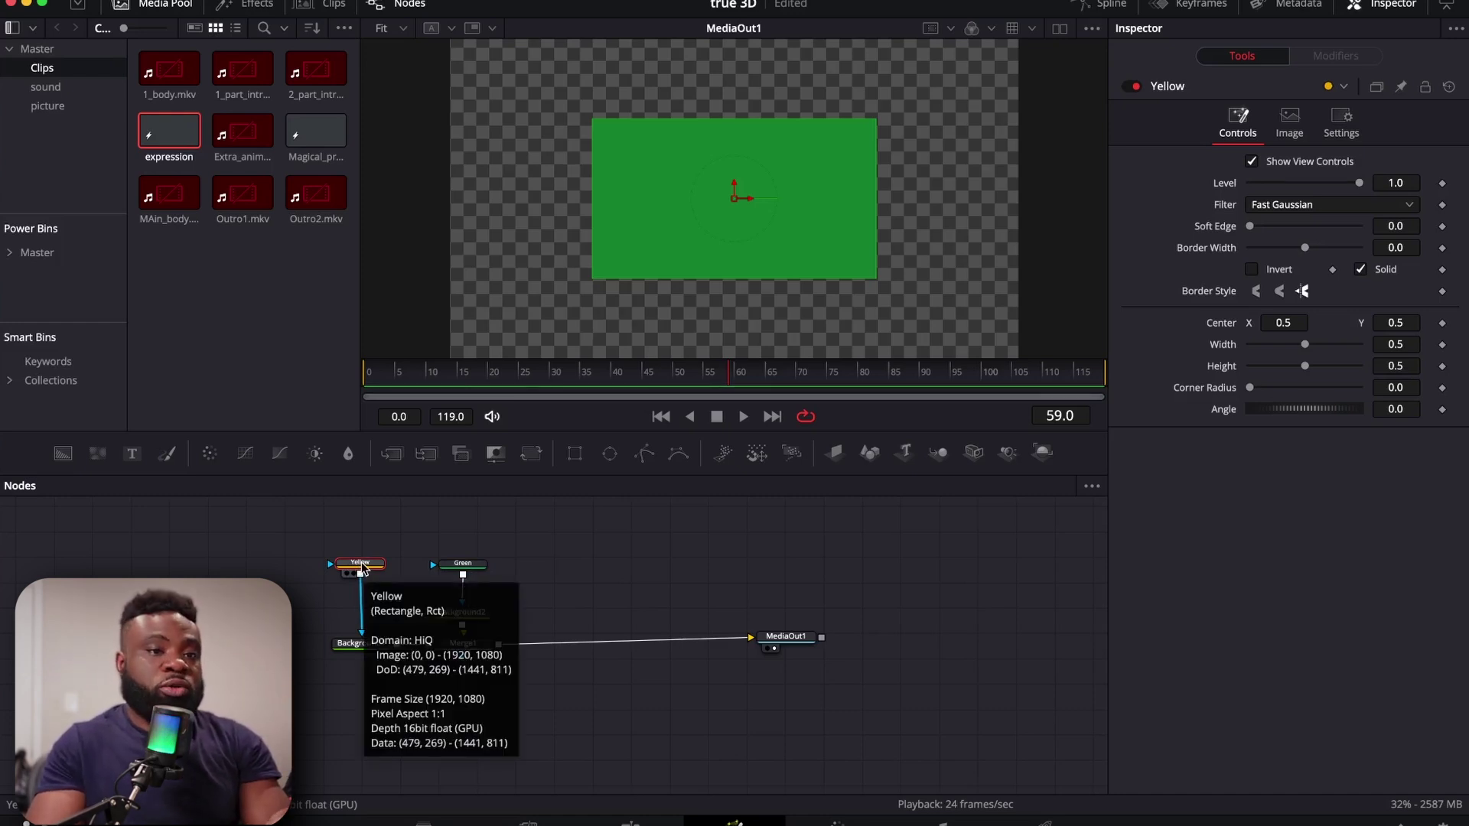
click(1300, 323)
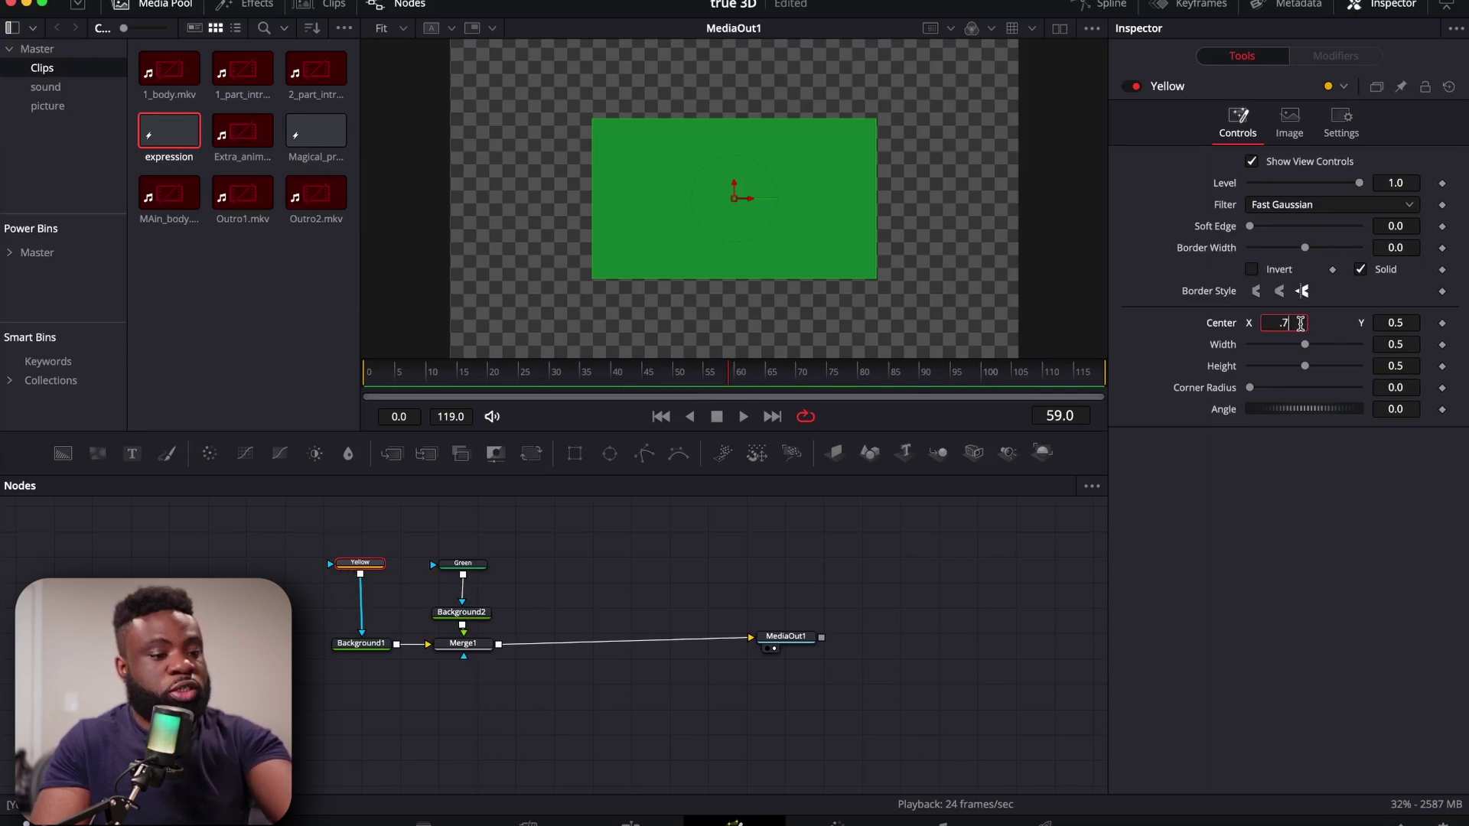
key(Tab)
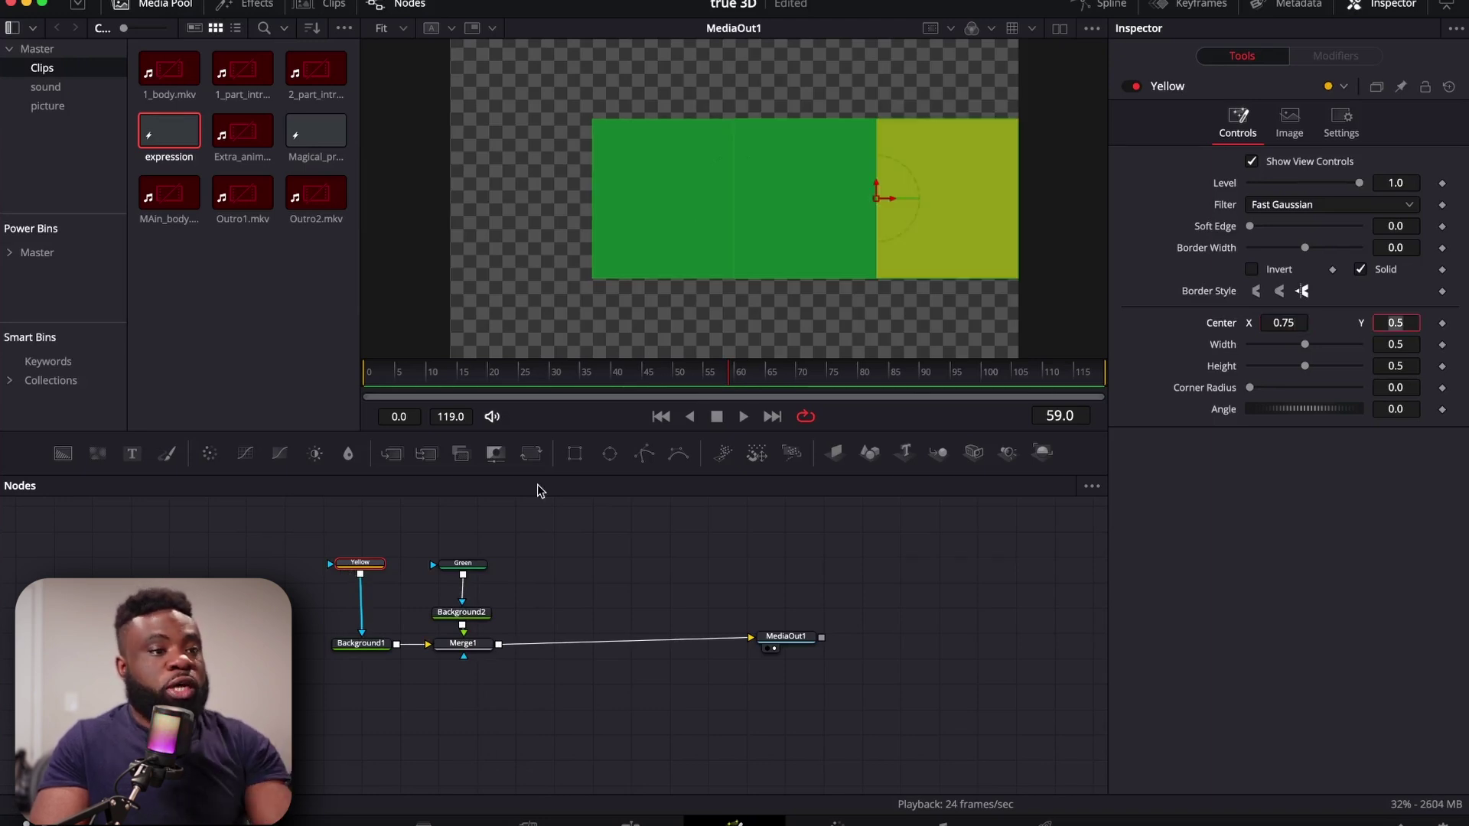
- Set the Green rectangle mask's Center X to 0.25
click(463, 568)
click(1296, 319)
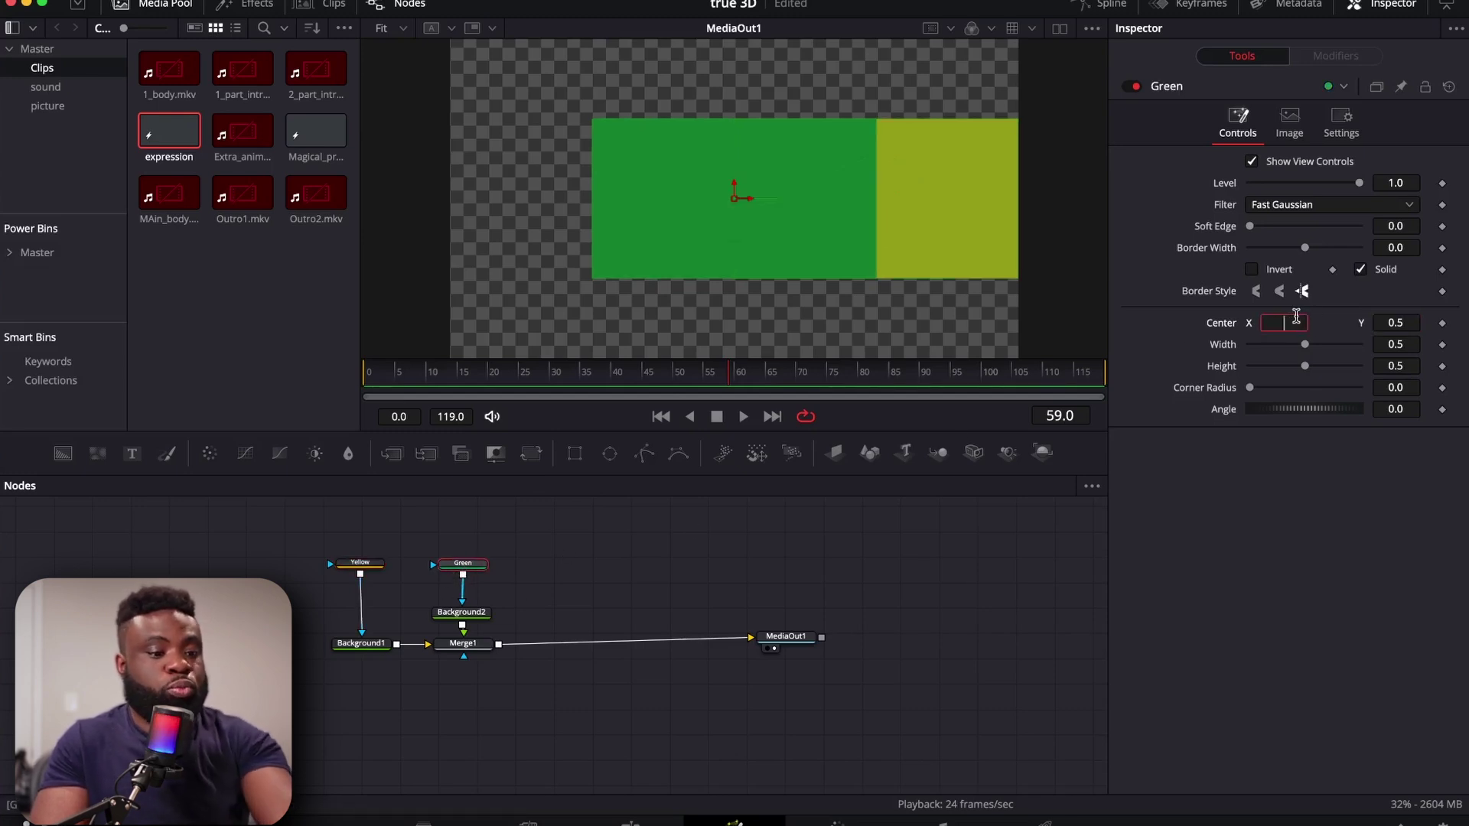
text(0.25)
key(Tab)
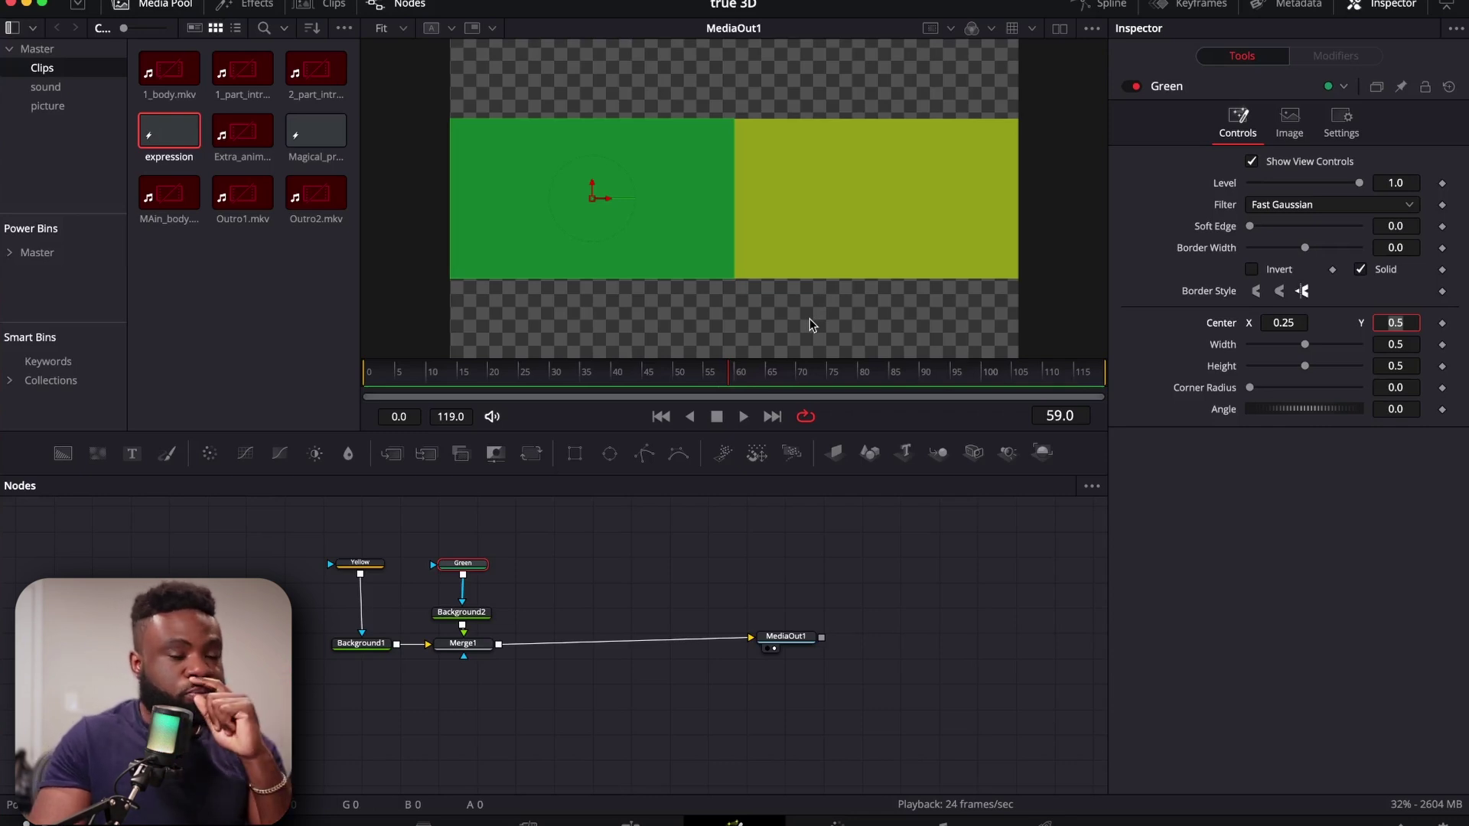
- Add an expression to the Green rectangle mask's Center parameter
click(465, 566)
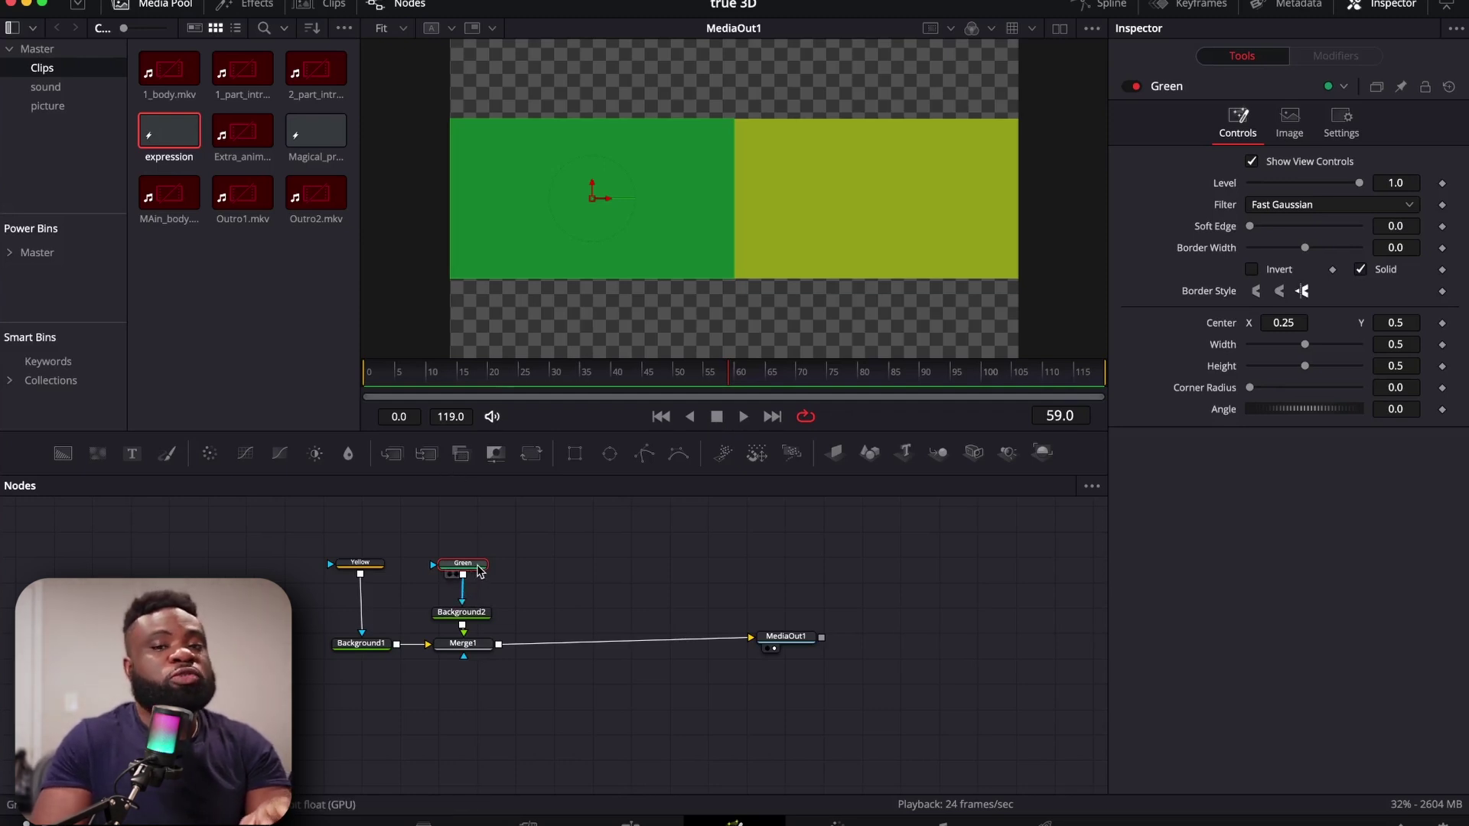
mouse_move(479, 571)
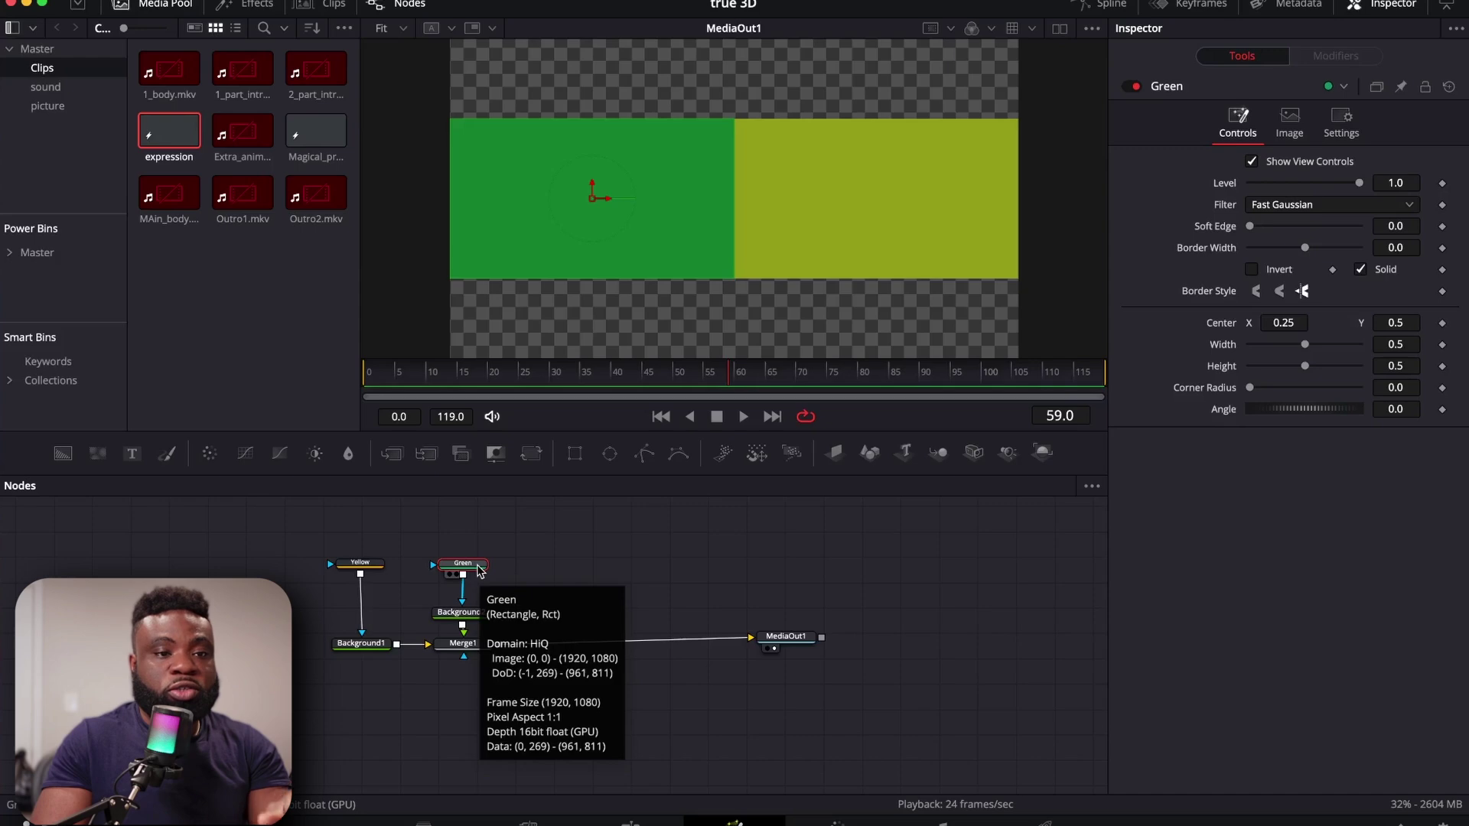
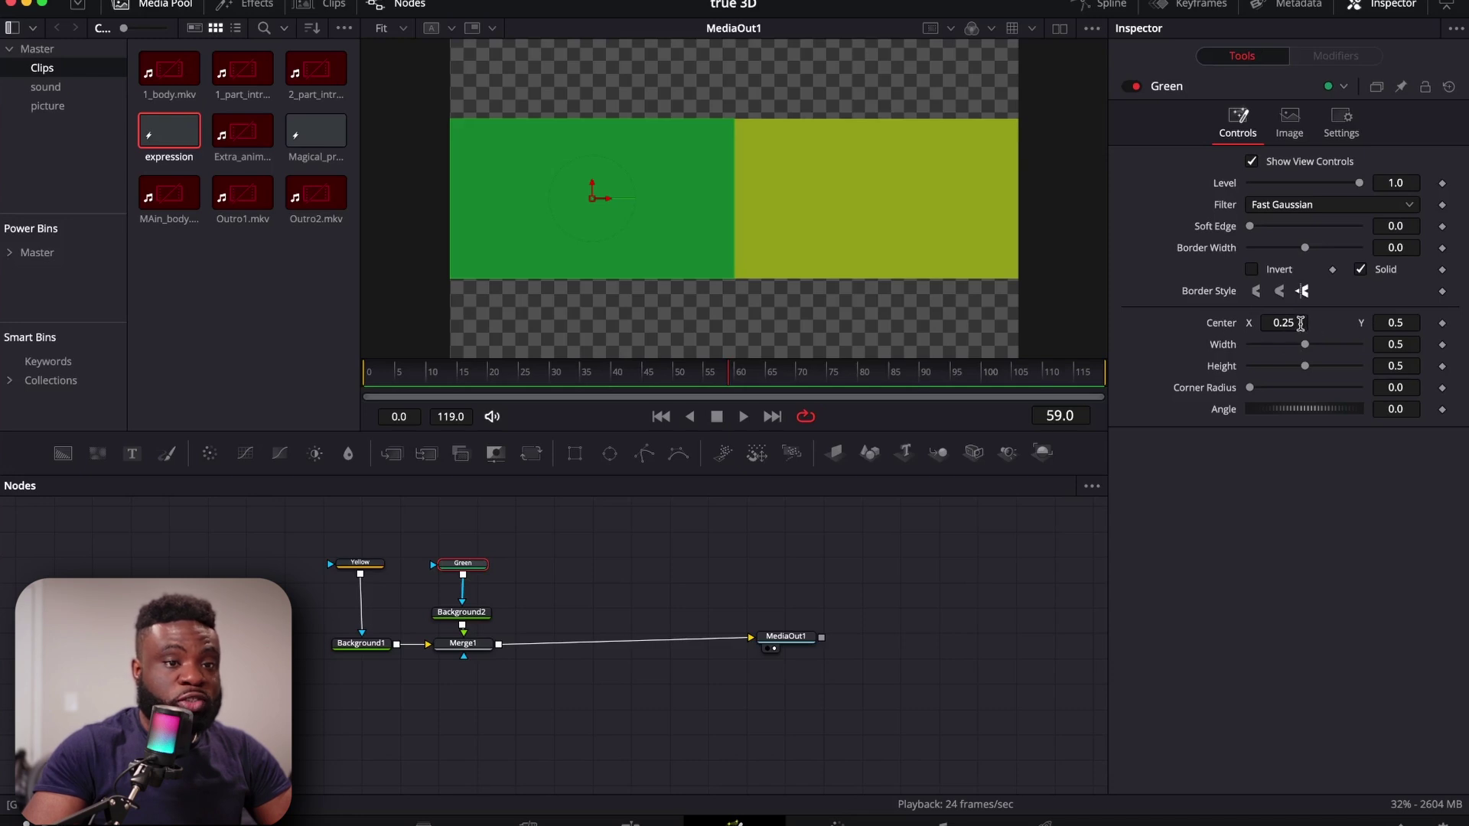
right_click(1324, 327)
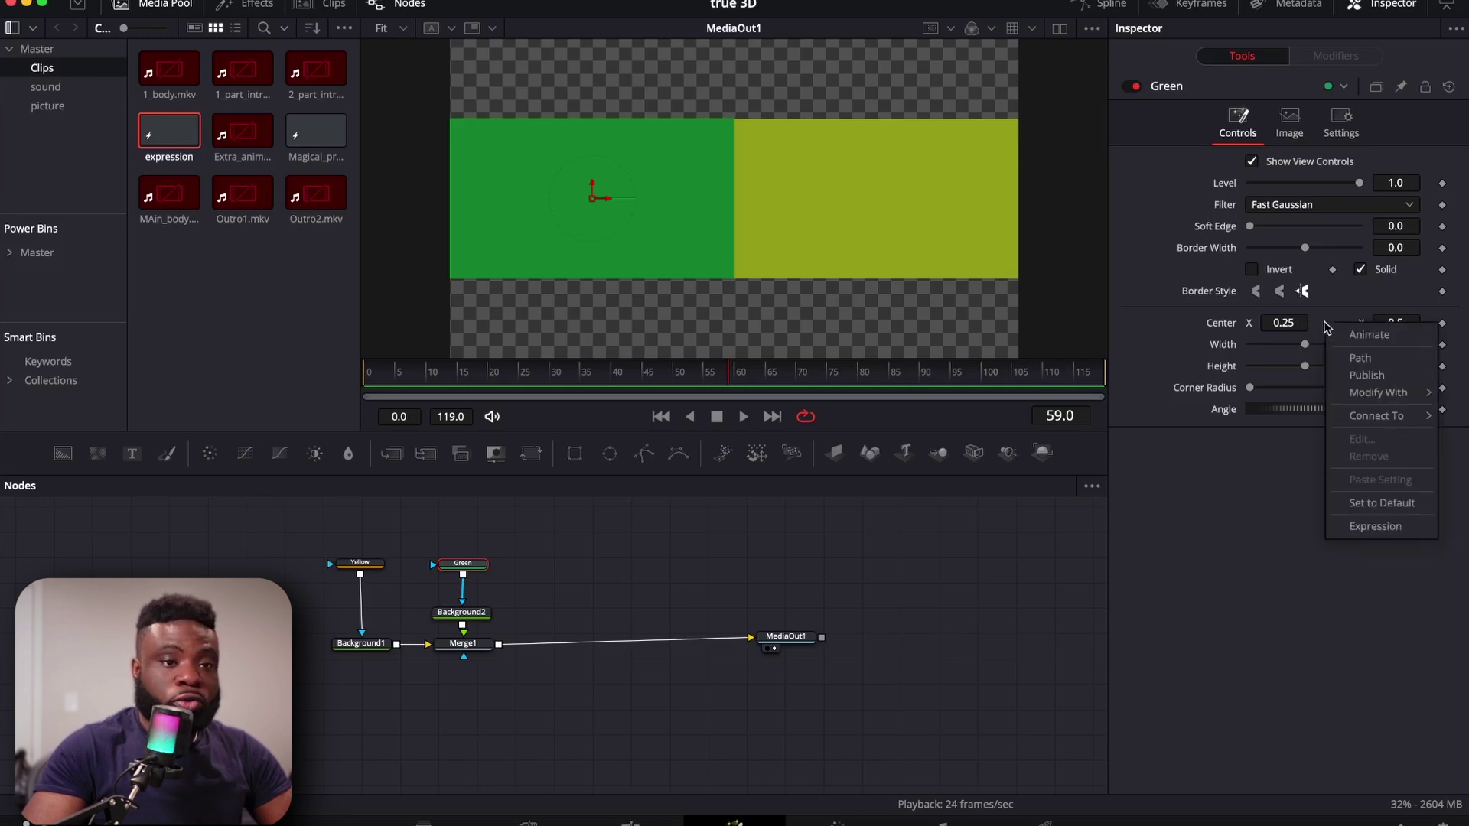
click(1403, 527)
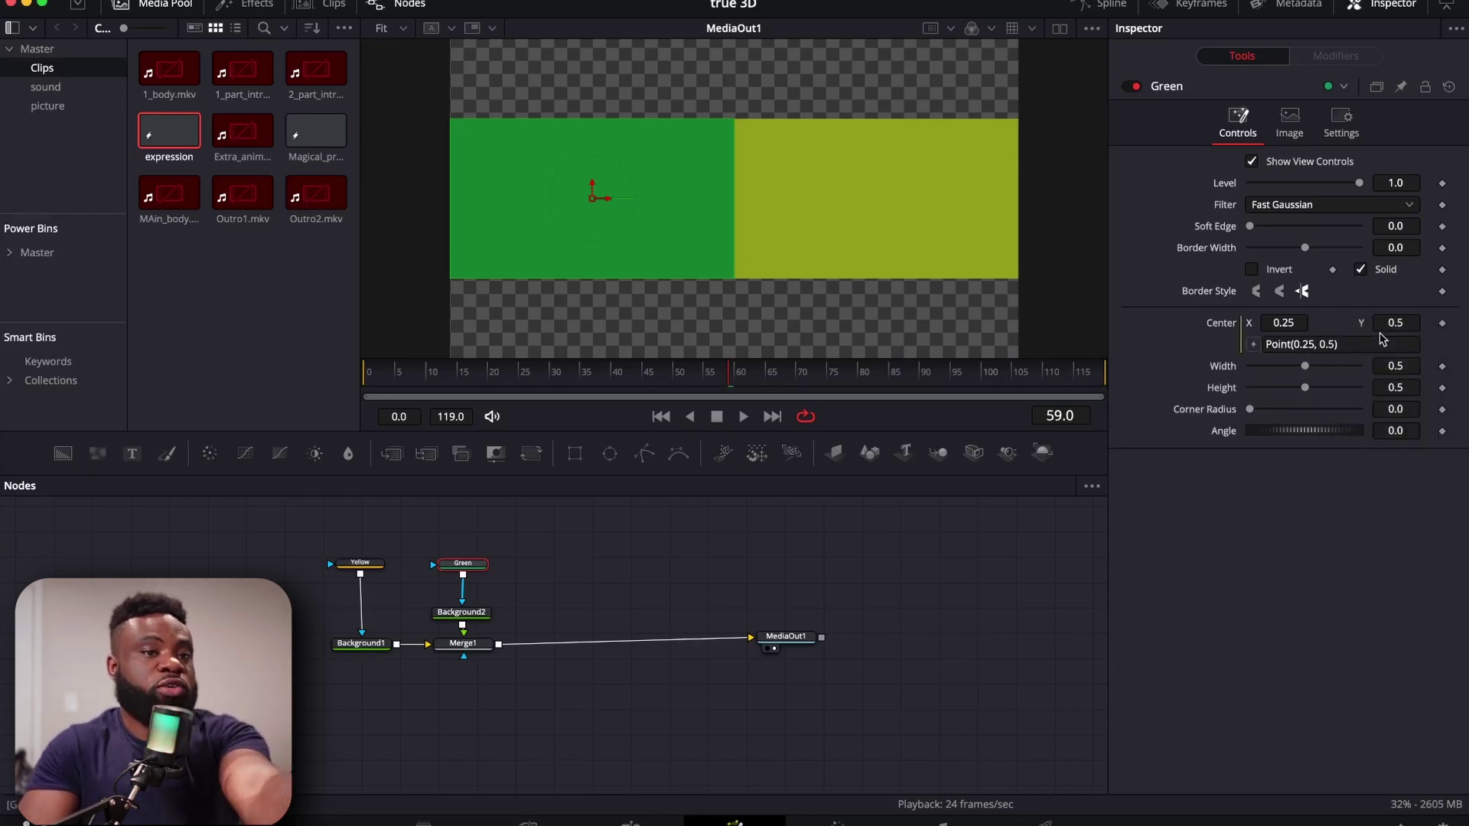
- Try Point(0.25, 0.5+.2) as Green's Center expression, and restore it to Point(0.25, 0.5)
click(1316, 344)
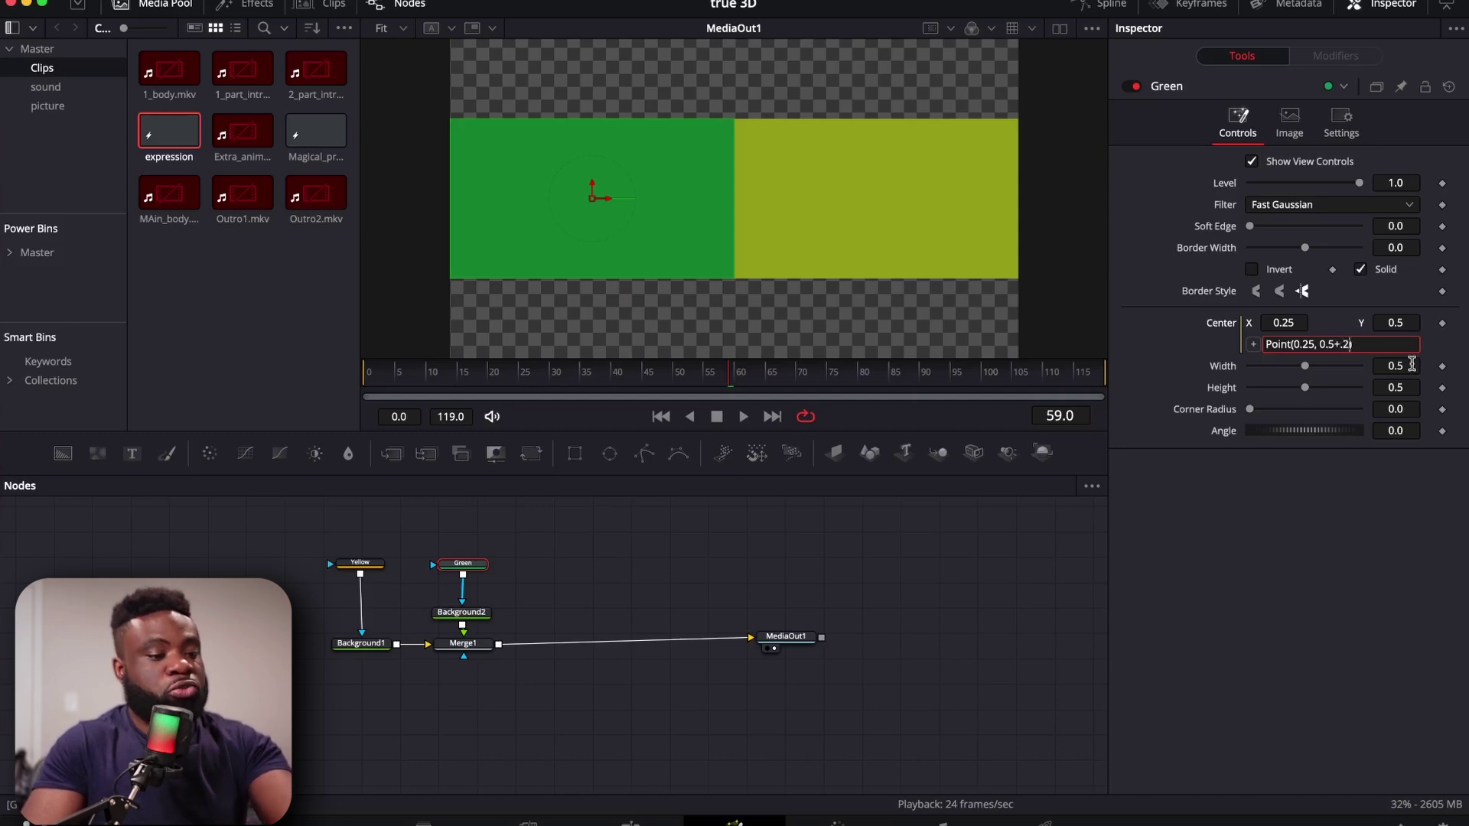
click(1411, 365)
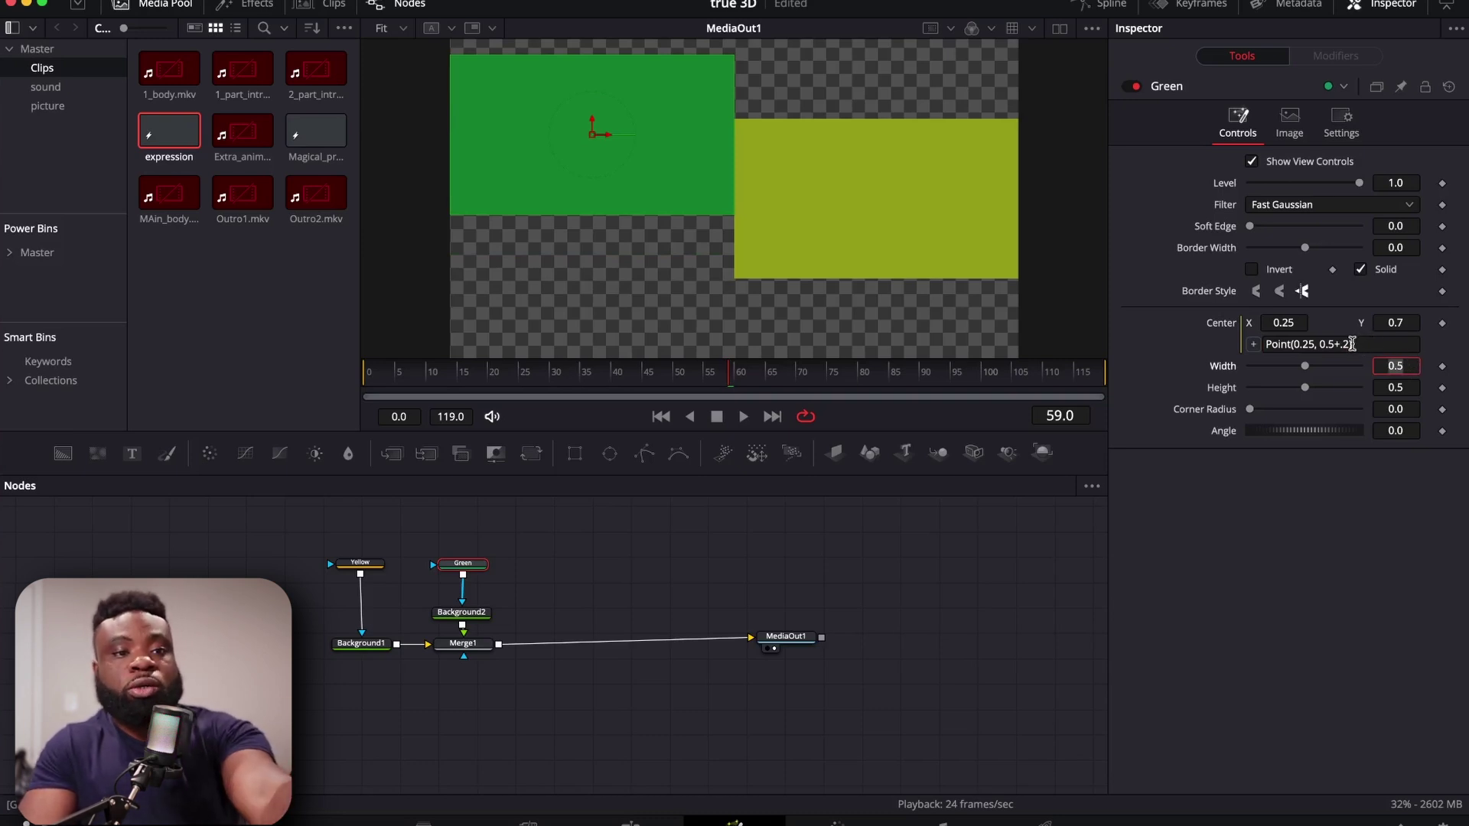
click(1362, 344)
key(BackSpace)
key(BackSpace)
key(BackSpace)
click(1407, 361)
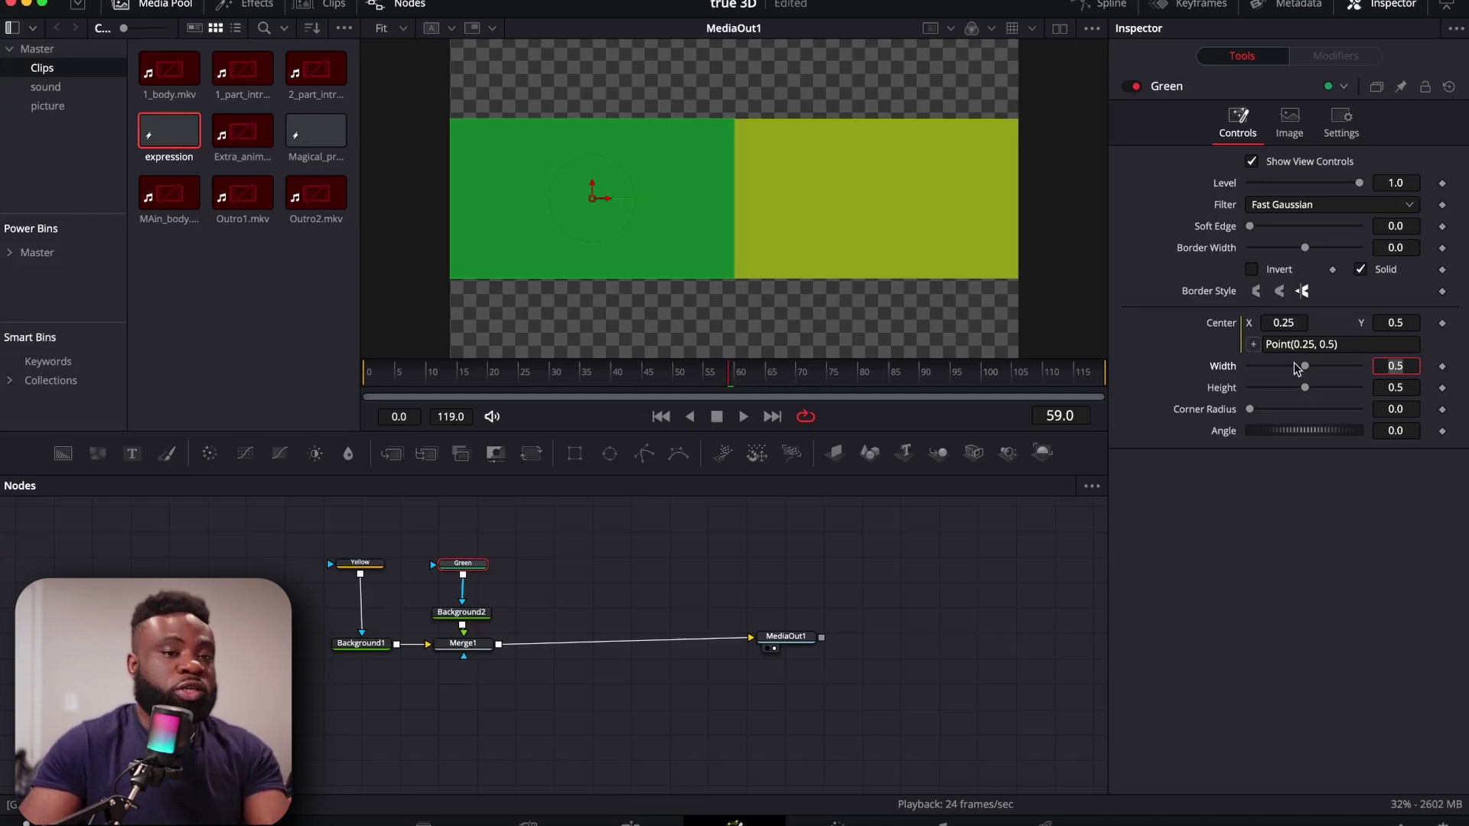
- Link Green's horizontal position to Yellow's by changing its Center expression to Point(Yellow.Center.X, 0.5)
click(1310, 346)
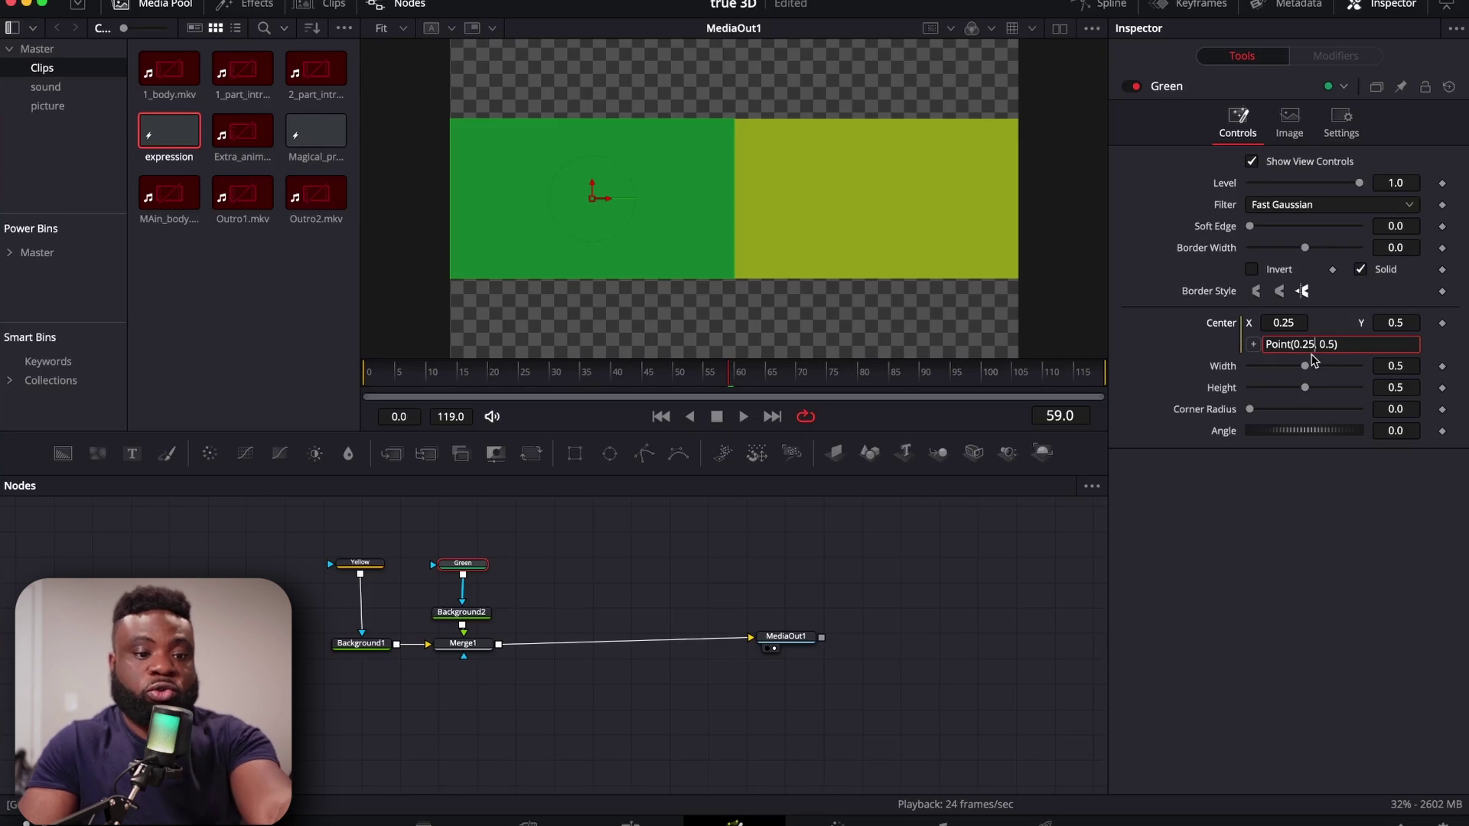
key(BackSpace)
key(BackSpace)
key(BackSpace)
key(BackSpace)
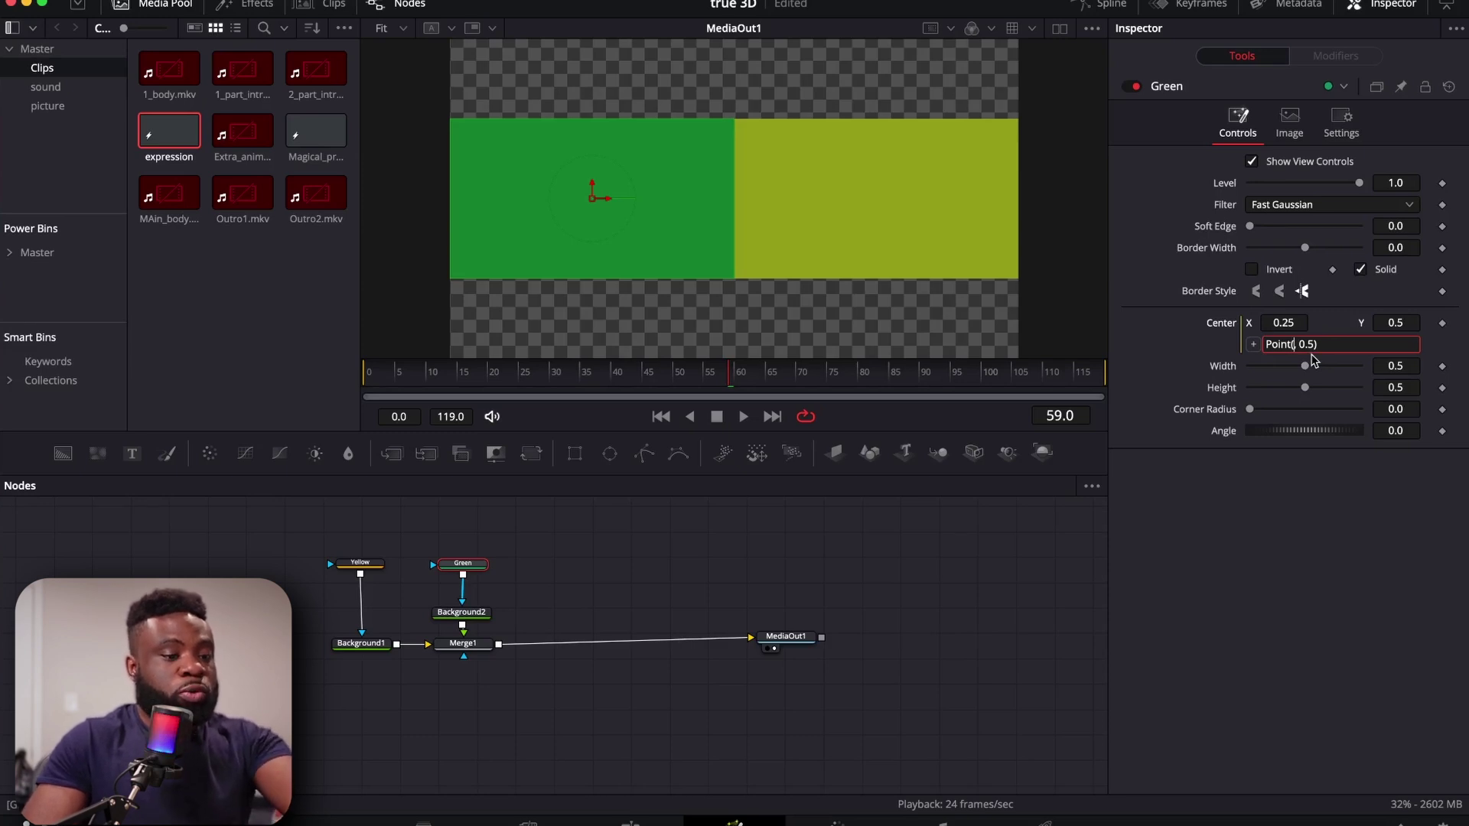
text(Yellow)
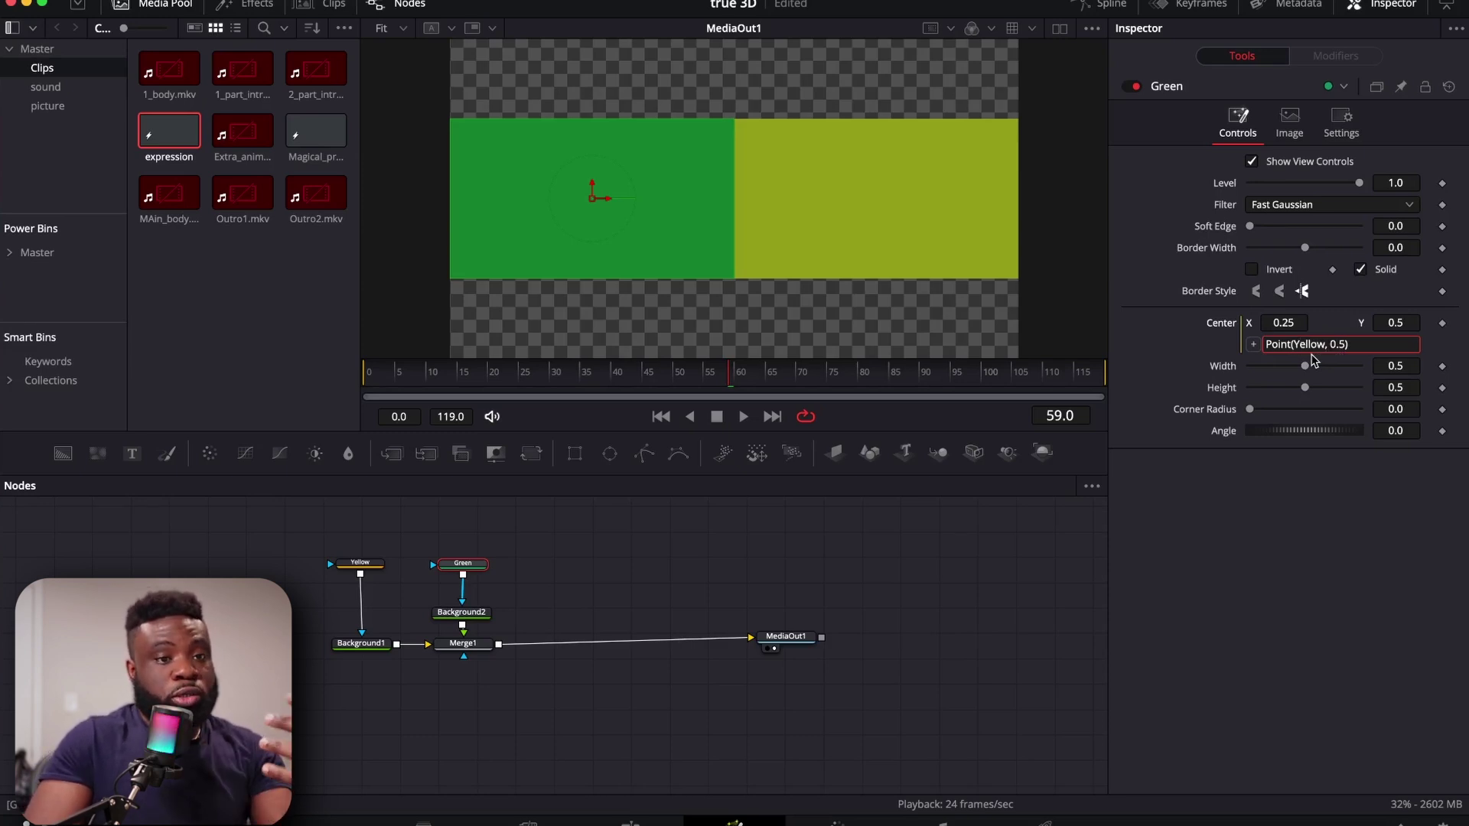
text(.)
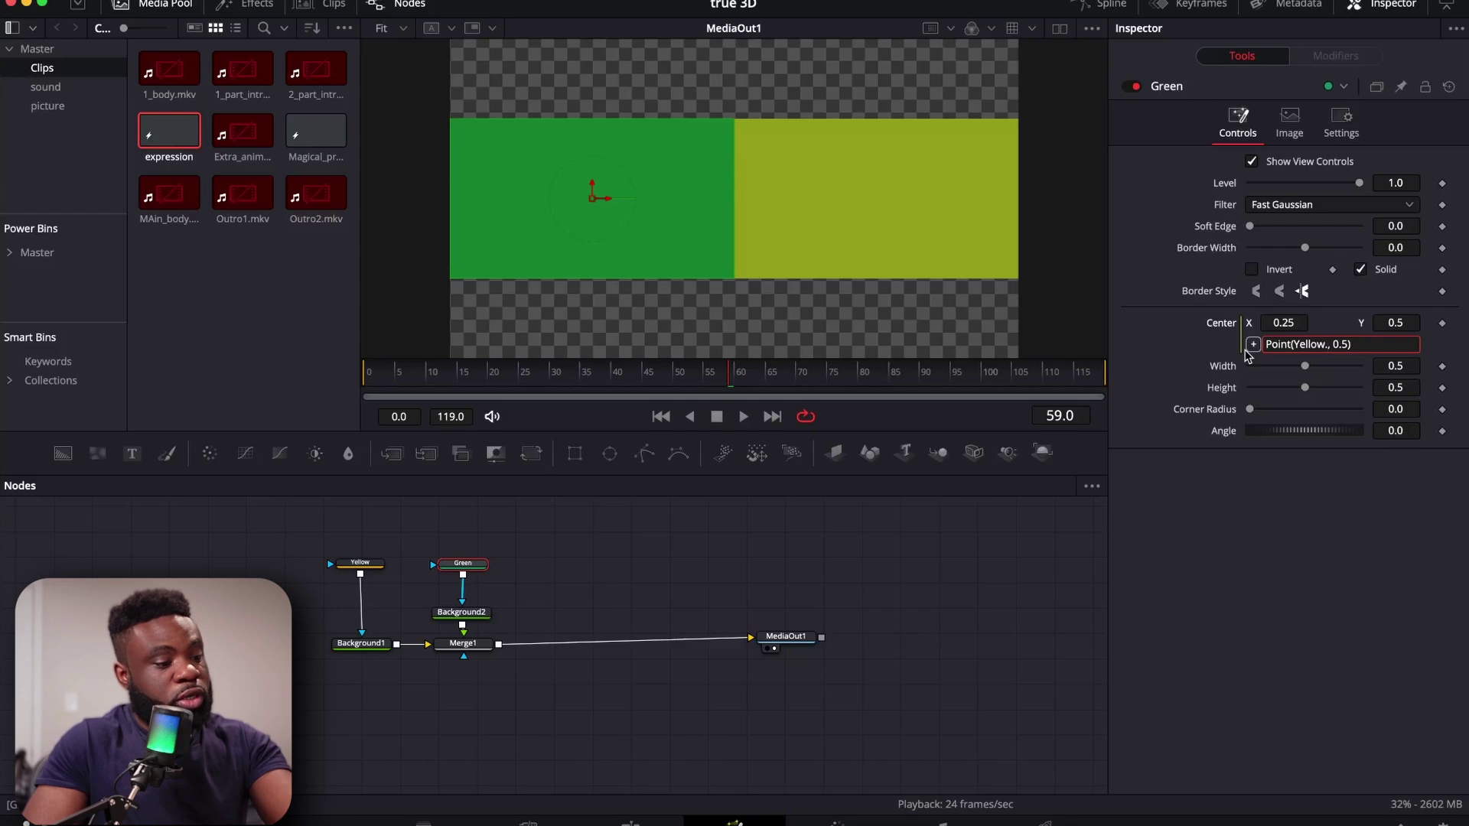
text(C)
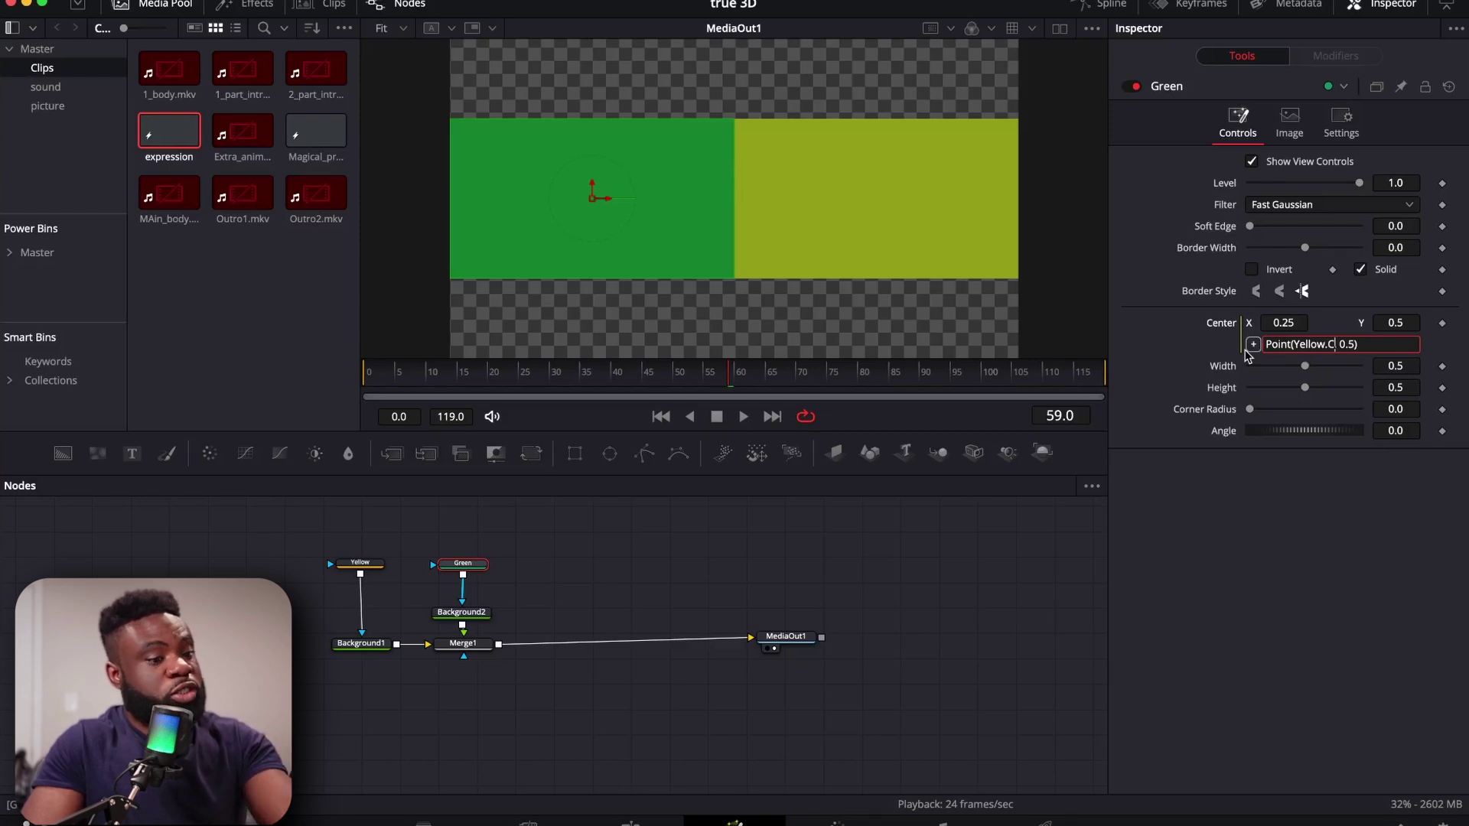
text(enter.)
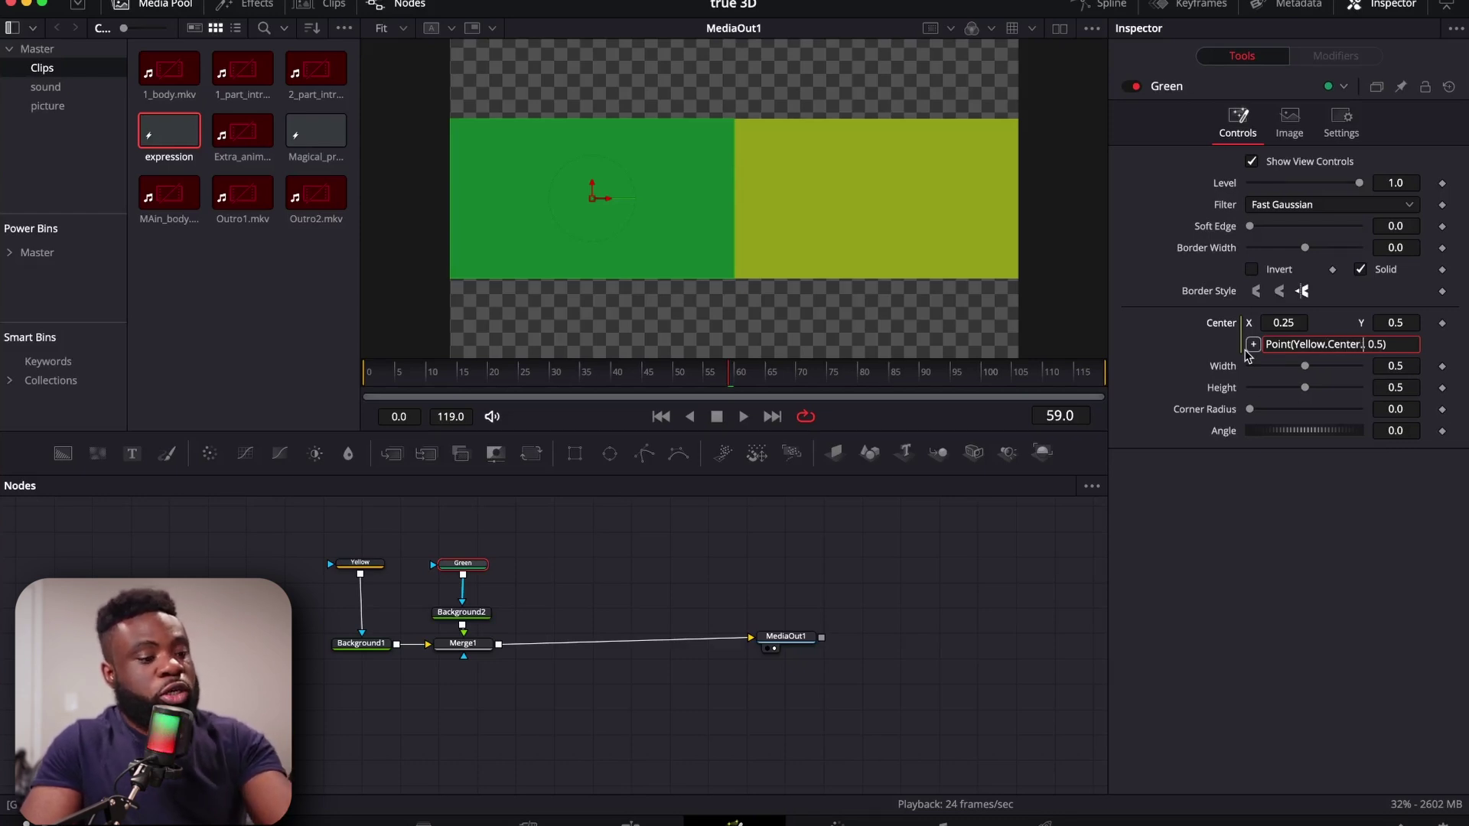
text(X)
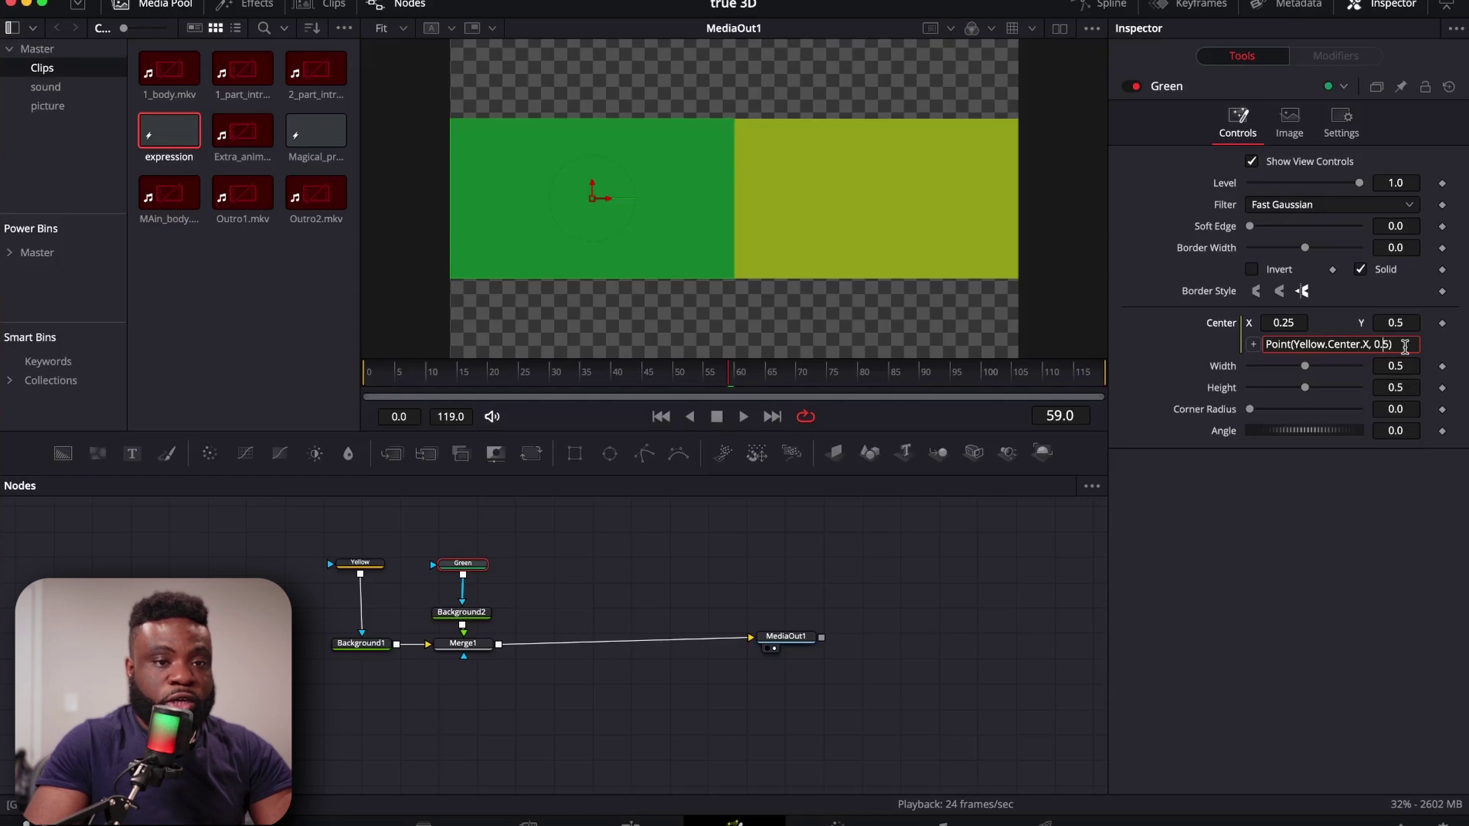
key(Return)
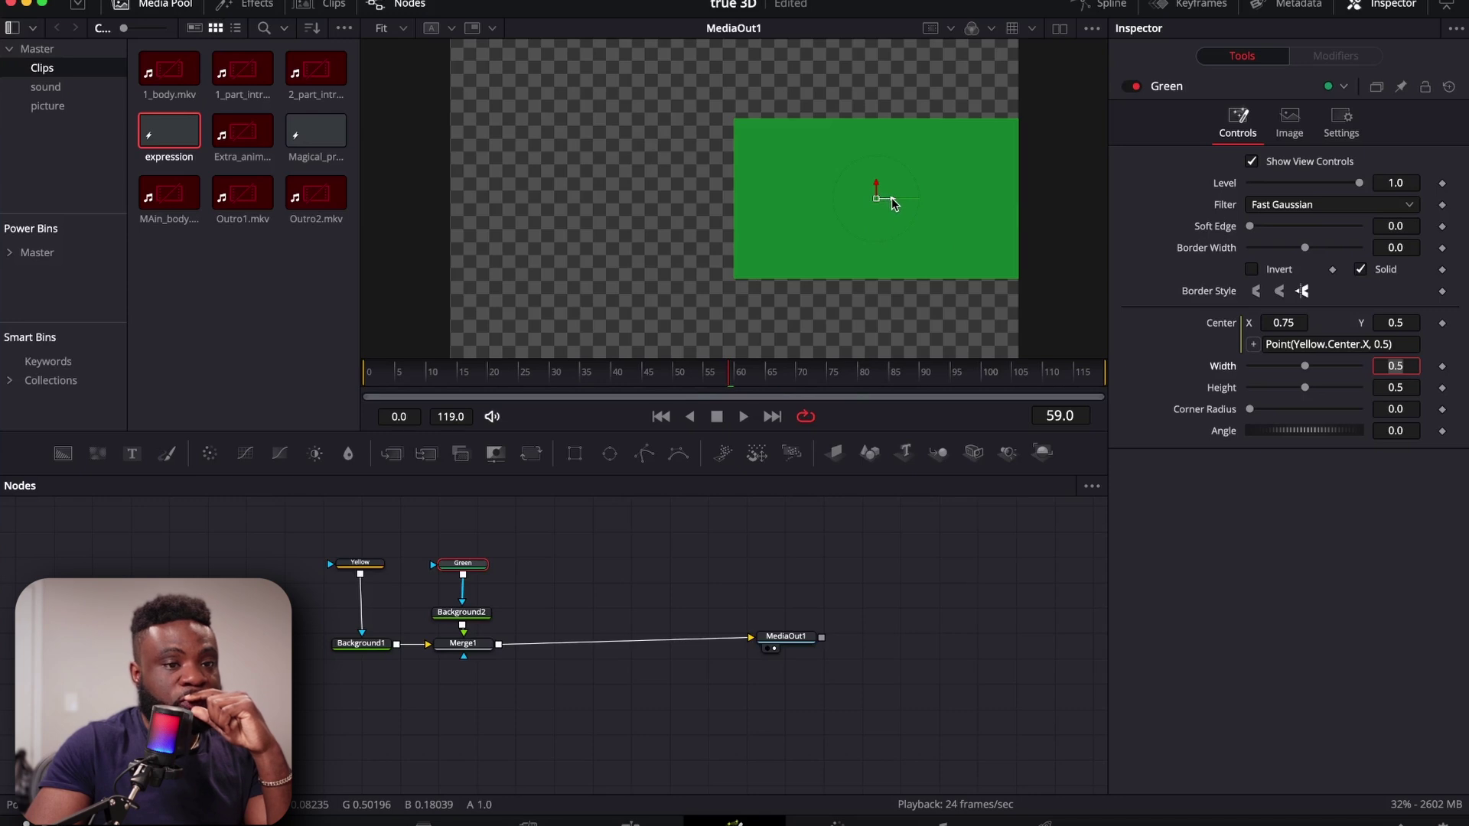
- Test the link by moving the Yellow rectangle horizontally and vertically, and return its Center Y to 0.5
click(358, 564)
drag(892, 199, 887, 239)
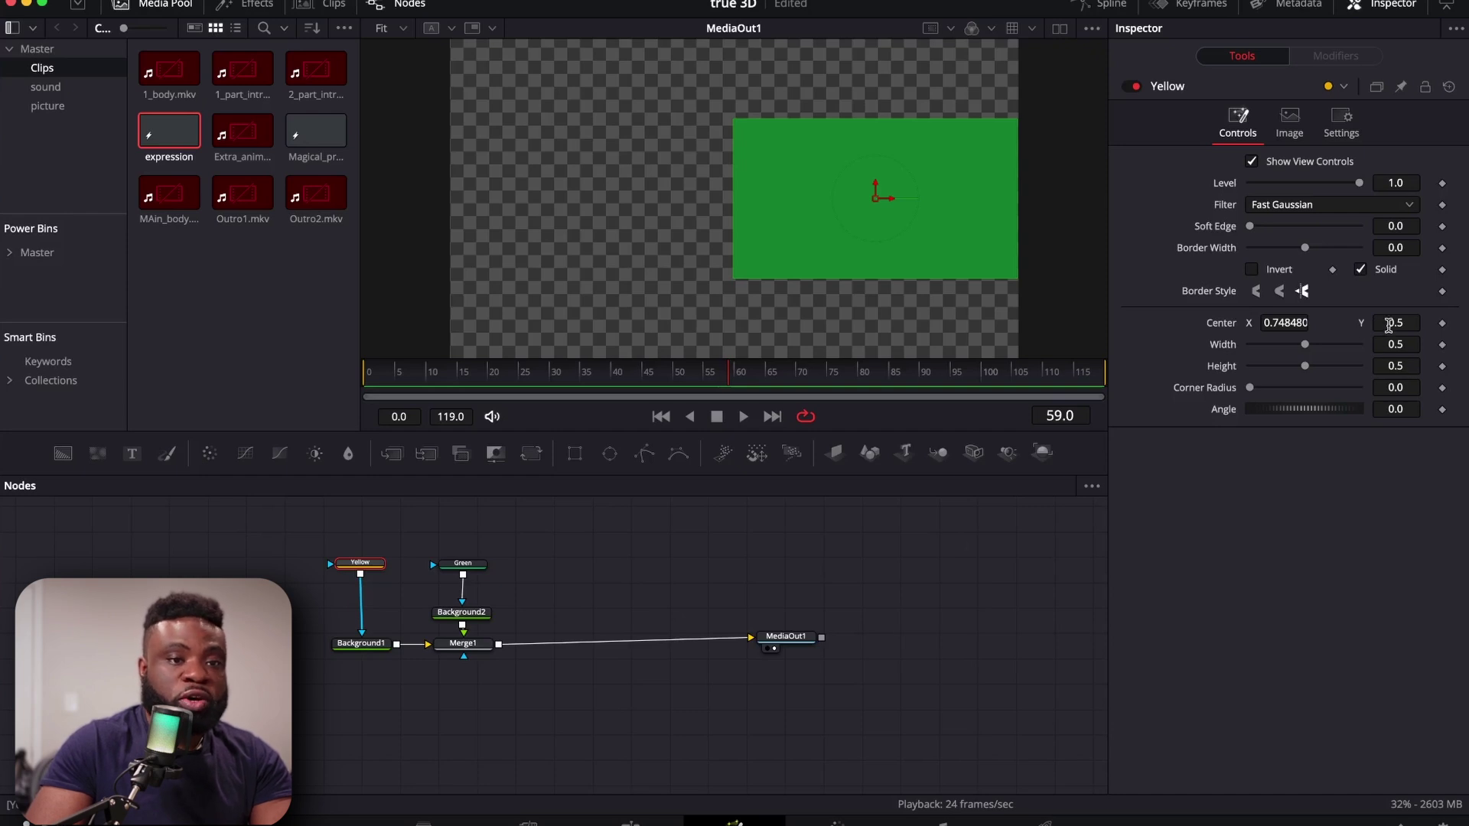
drag(1389, 326, 1462, 325)
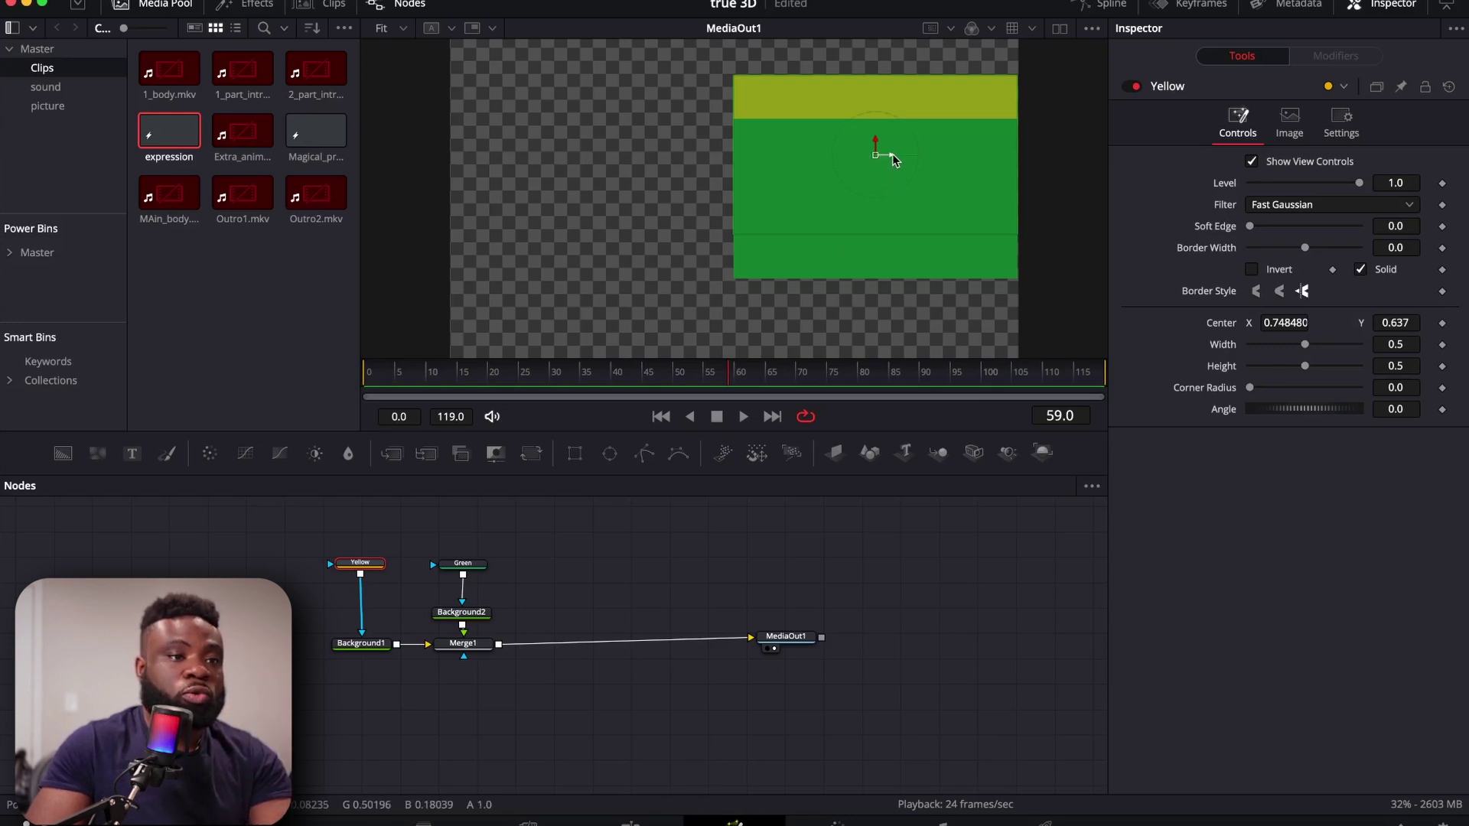
drag(893, 154, 892, 246)
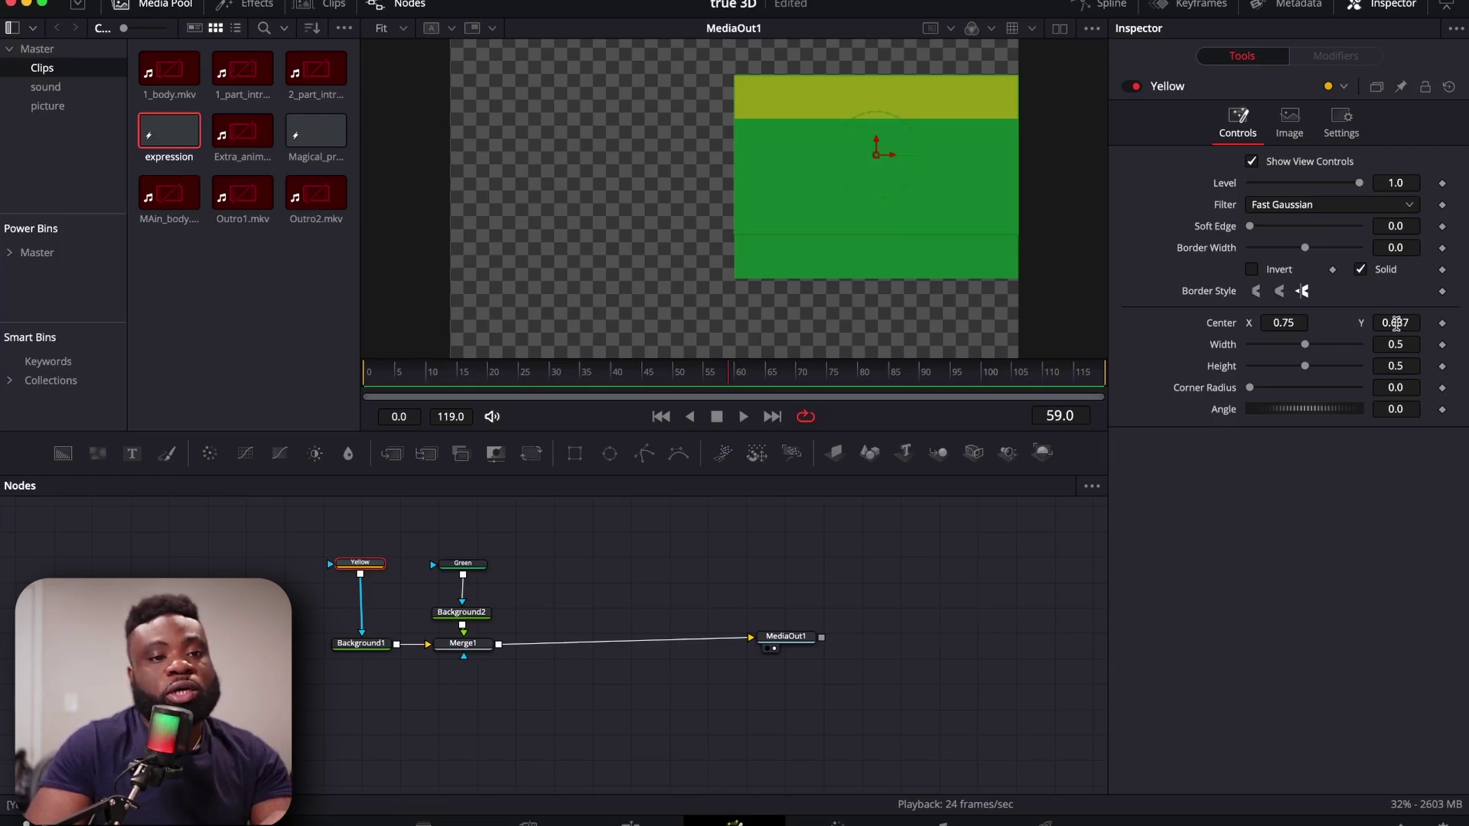
mouse_move(1386, 322)
mouse_down()
mouse_move(1347, 322)
mouse_move(1404, 322)
mouse_move(1372, 322)
mouse_up()
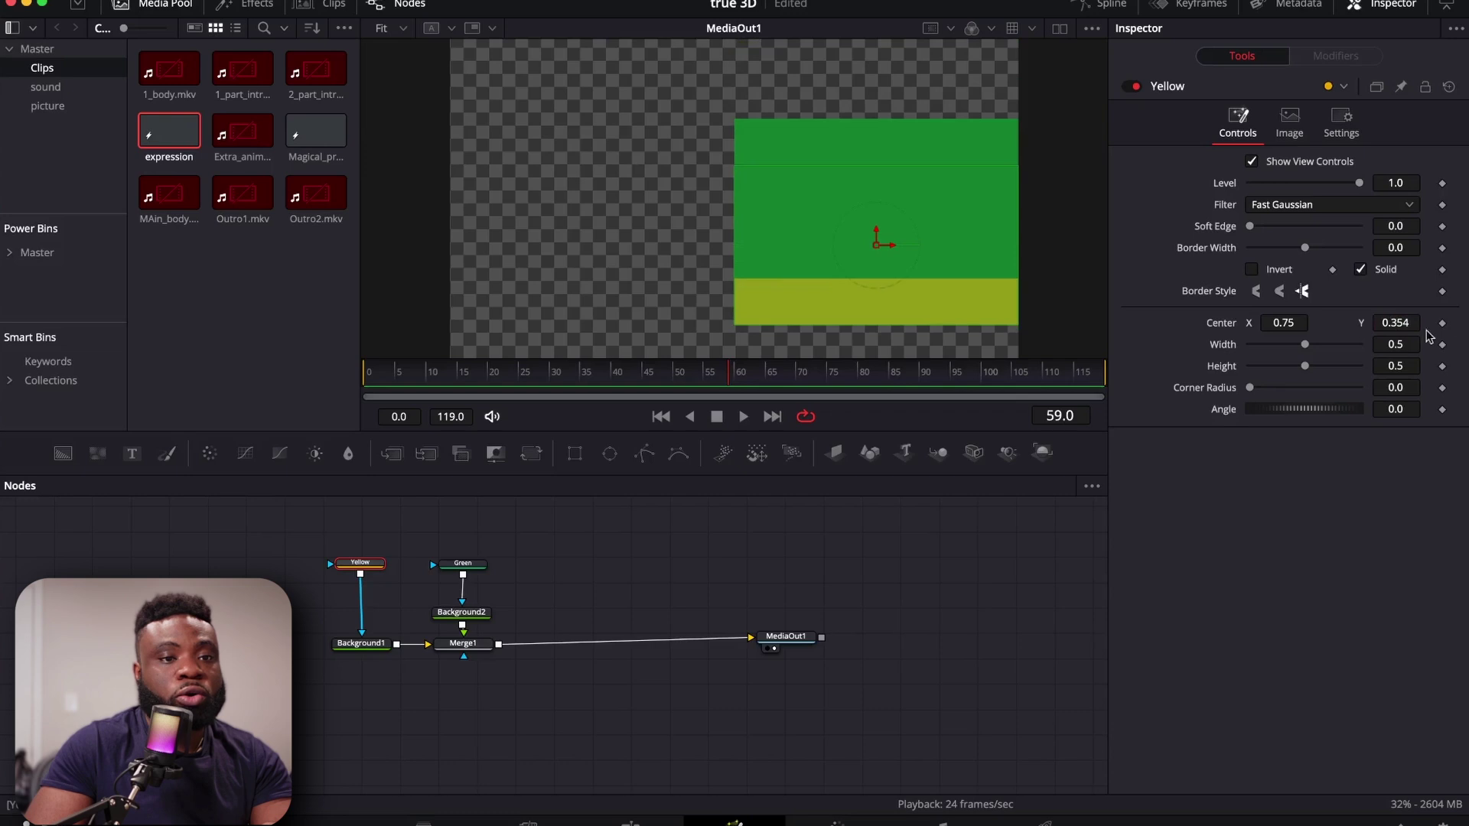
click(1378, 323)
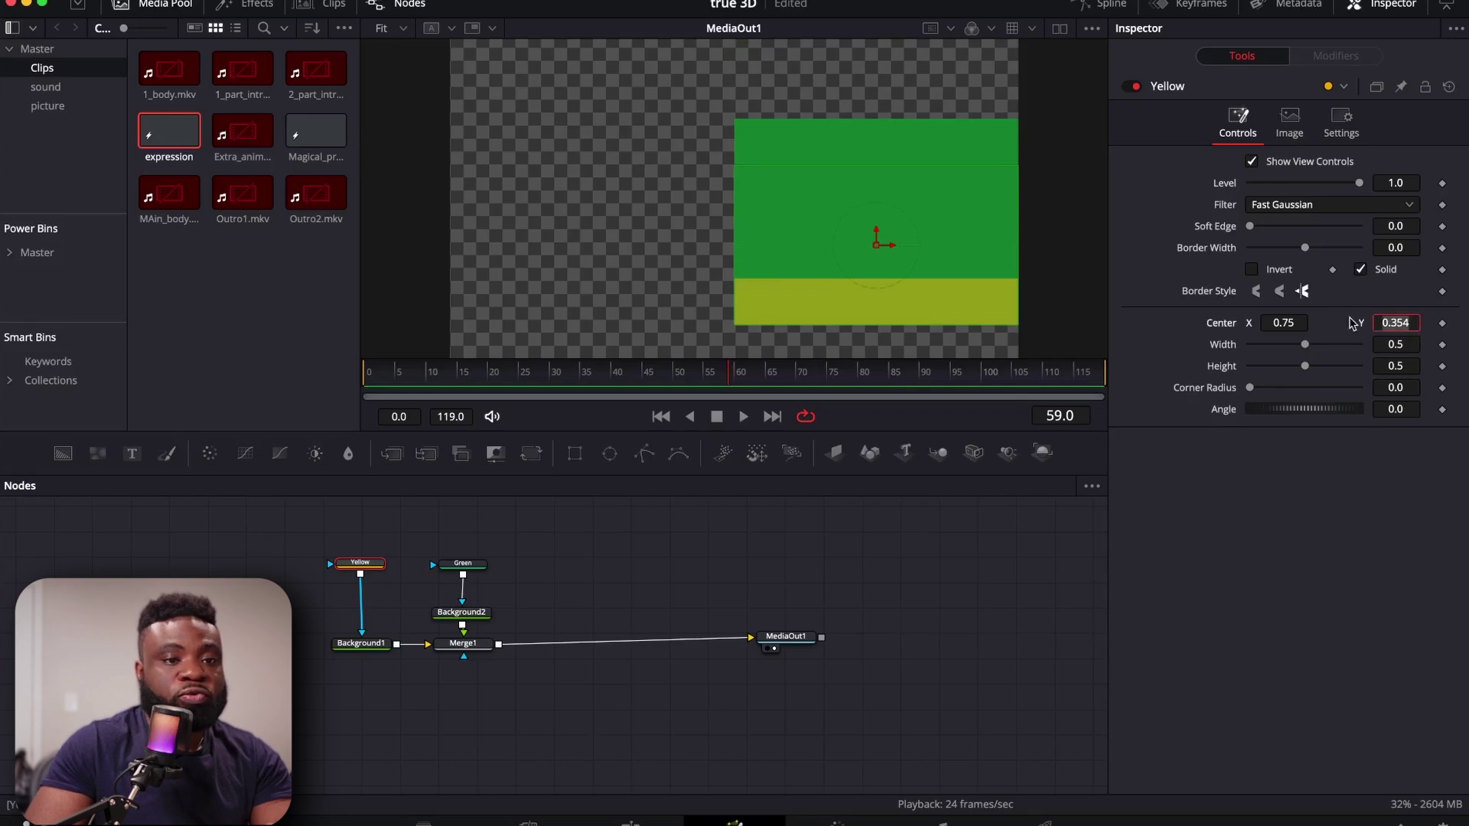
text(0.5)
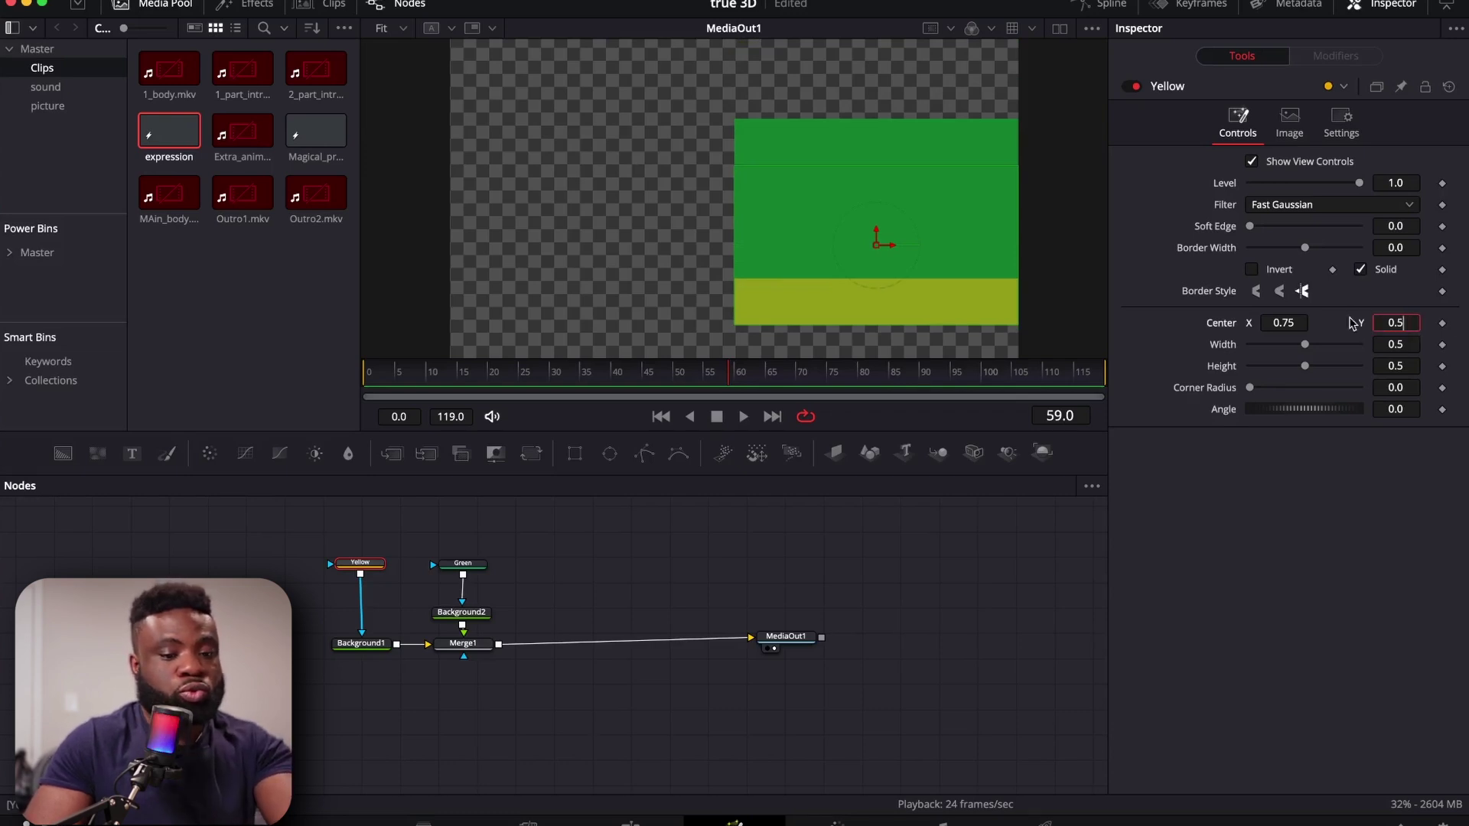
key(Tab)
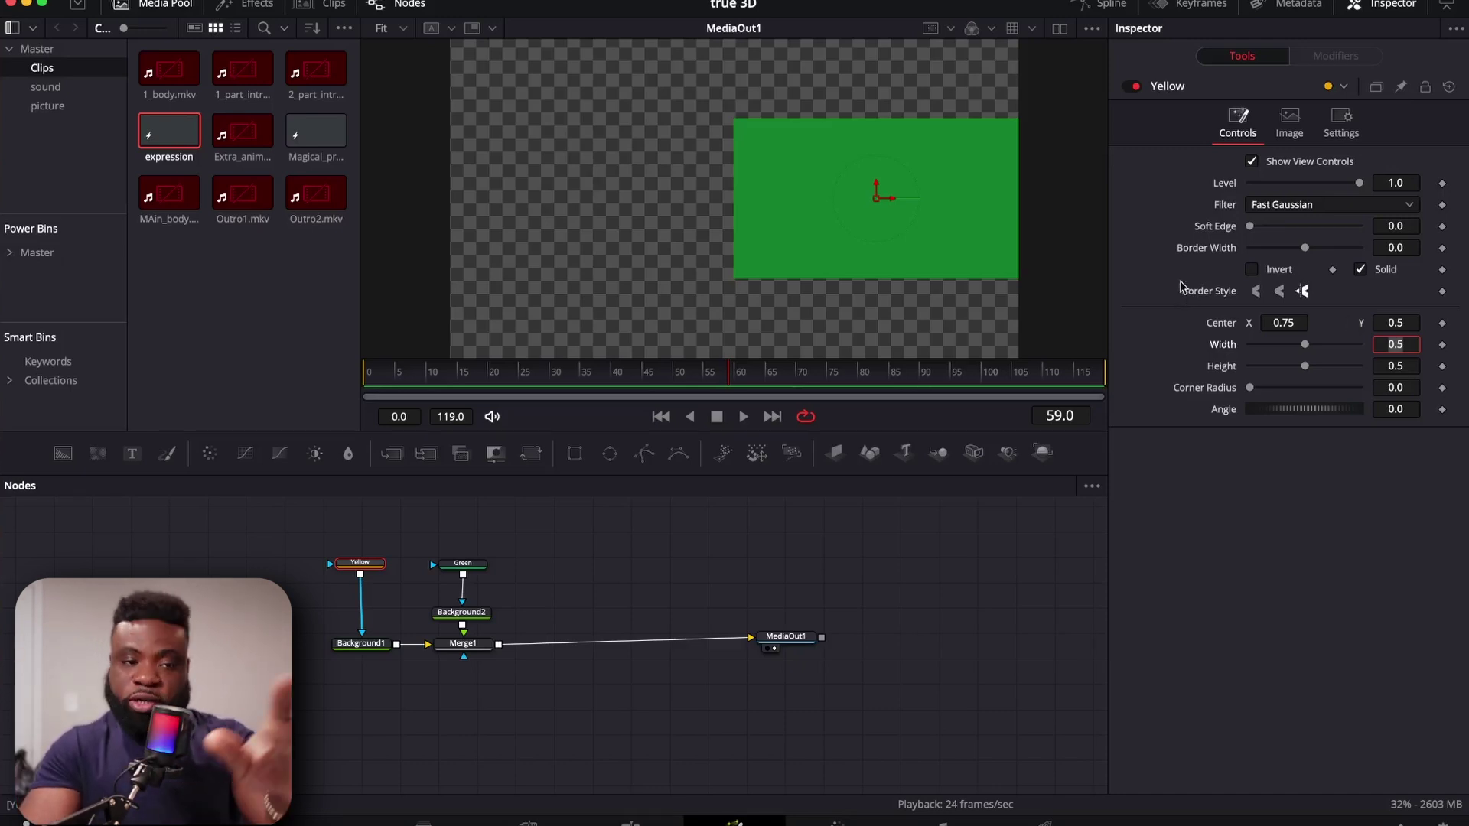
- Double the horizontal term in Green's Center expression so it reads Point(Yellow.Center.X*2, 0.5)
click(472, 565)
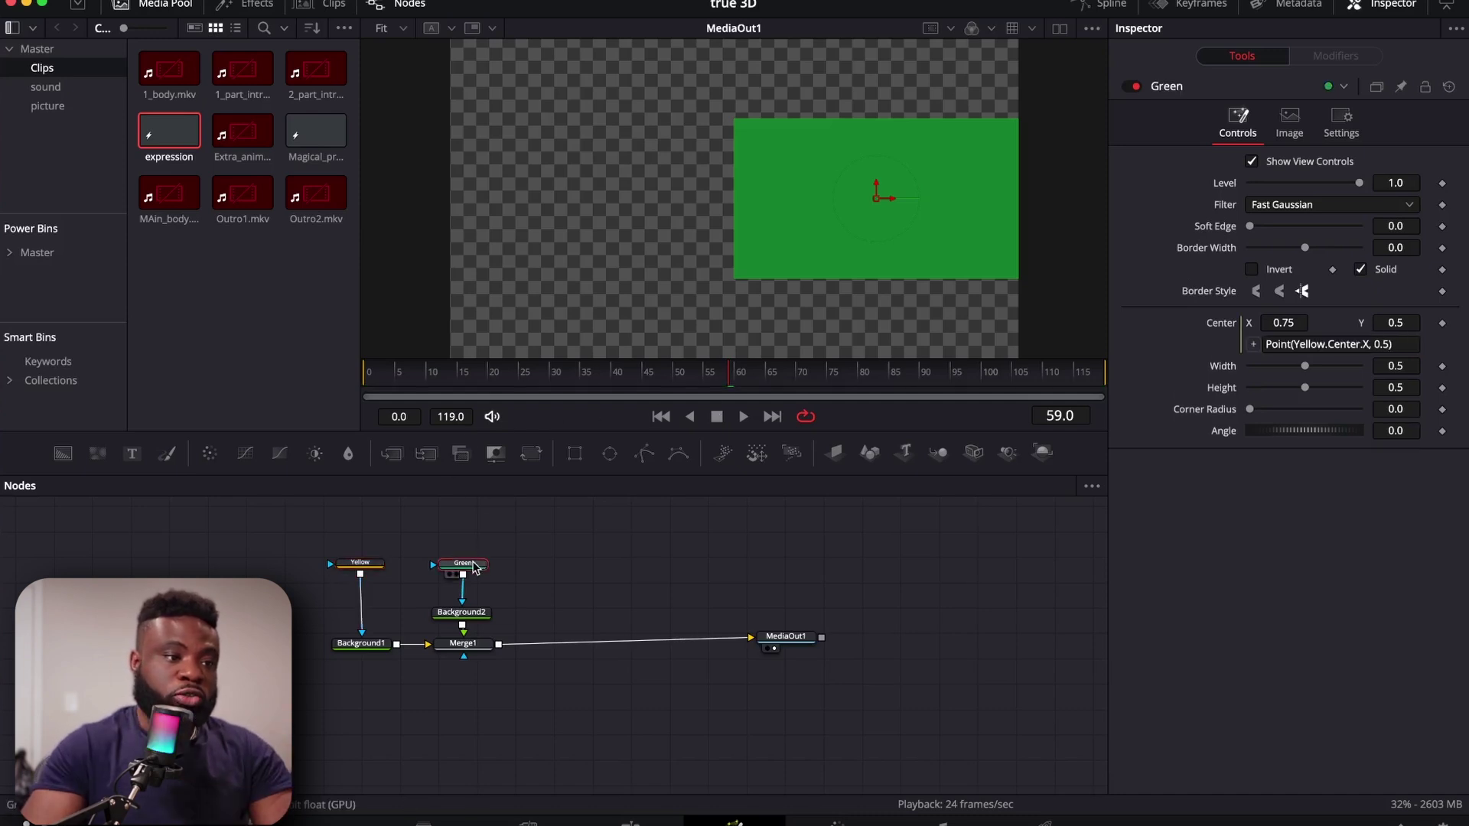
click(1370, 344)
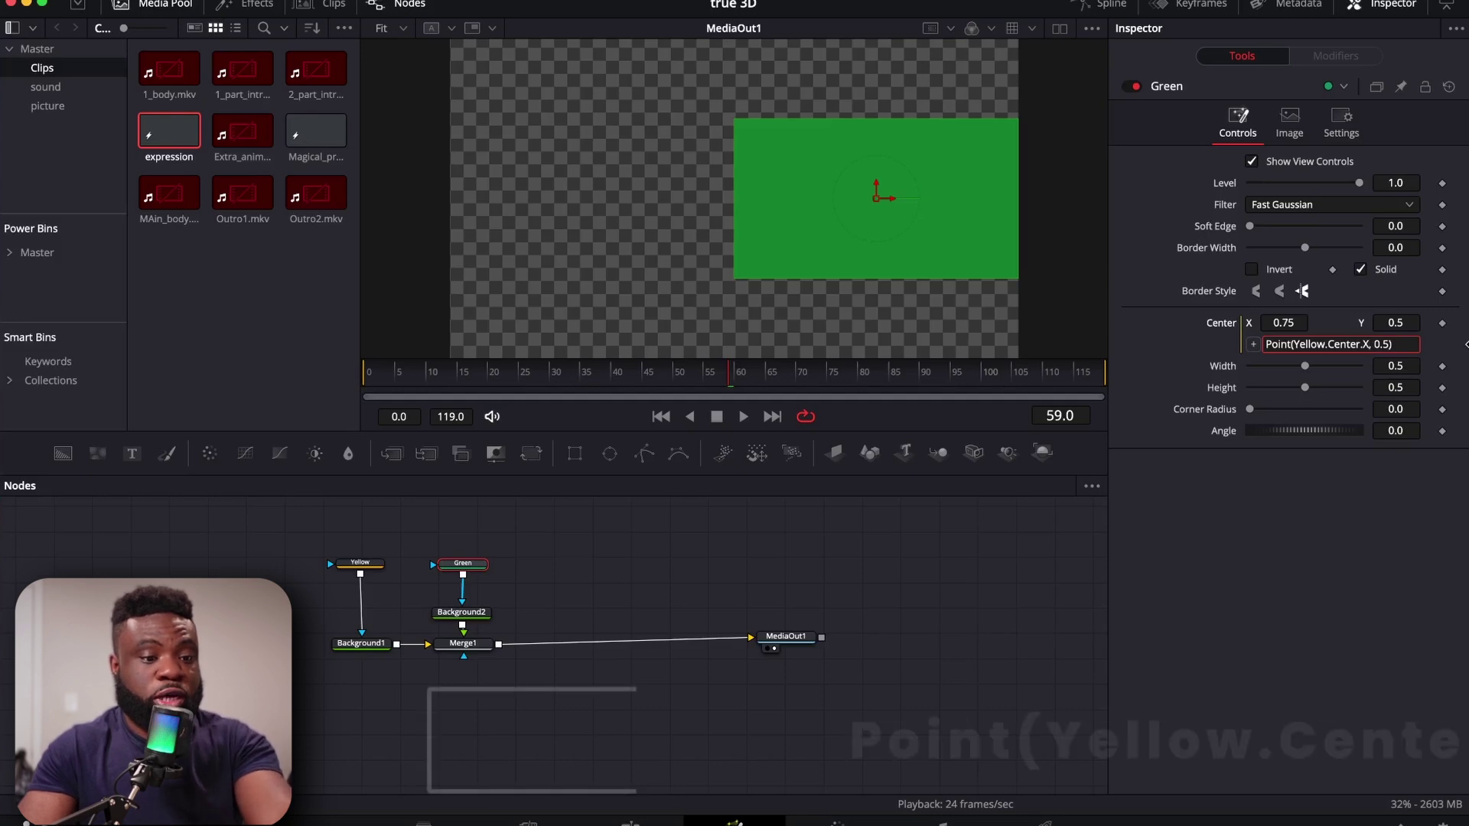
text(*)
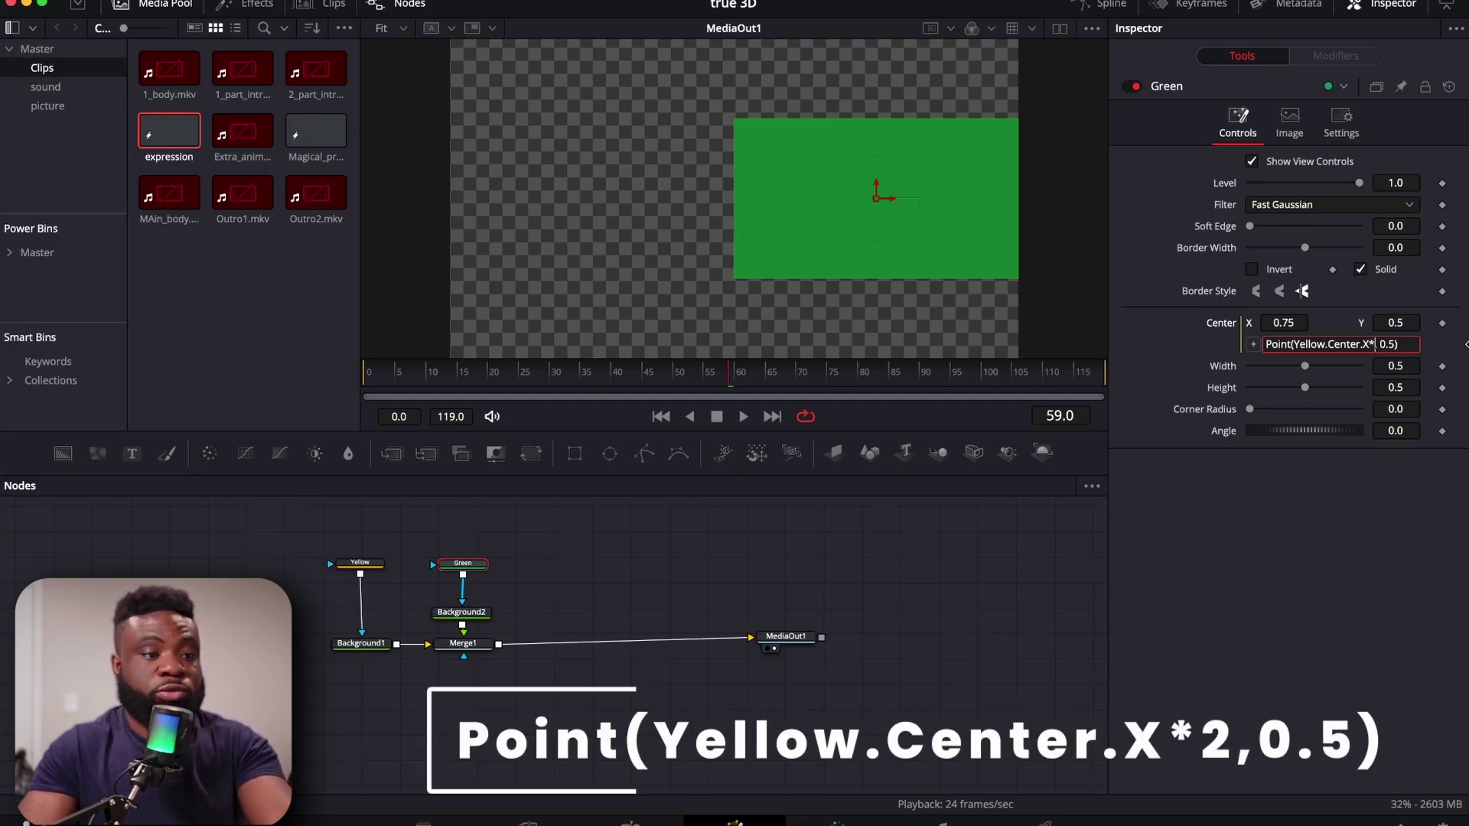
text(2)
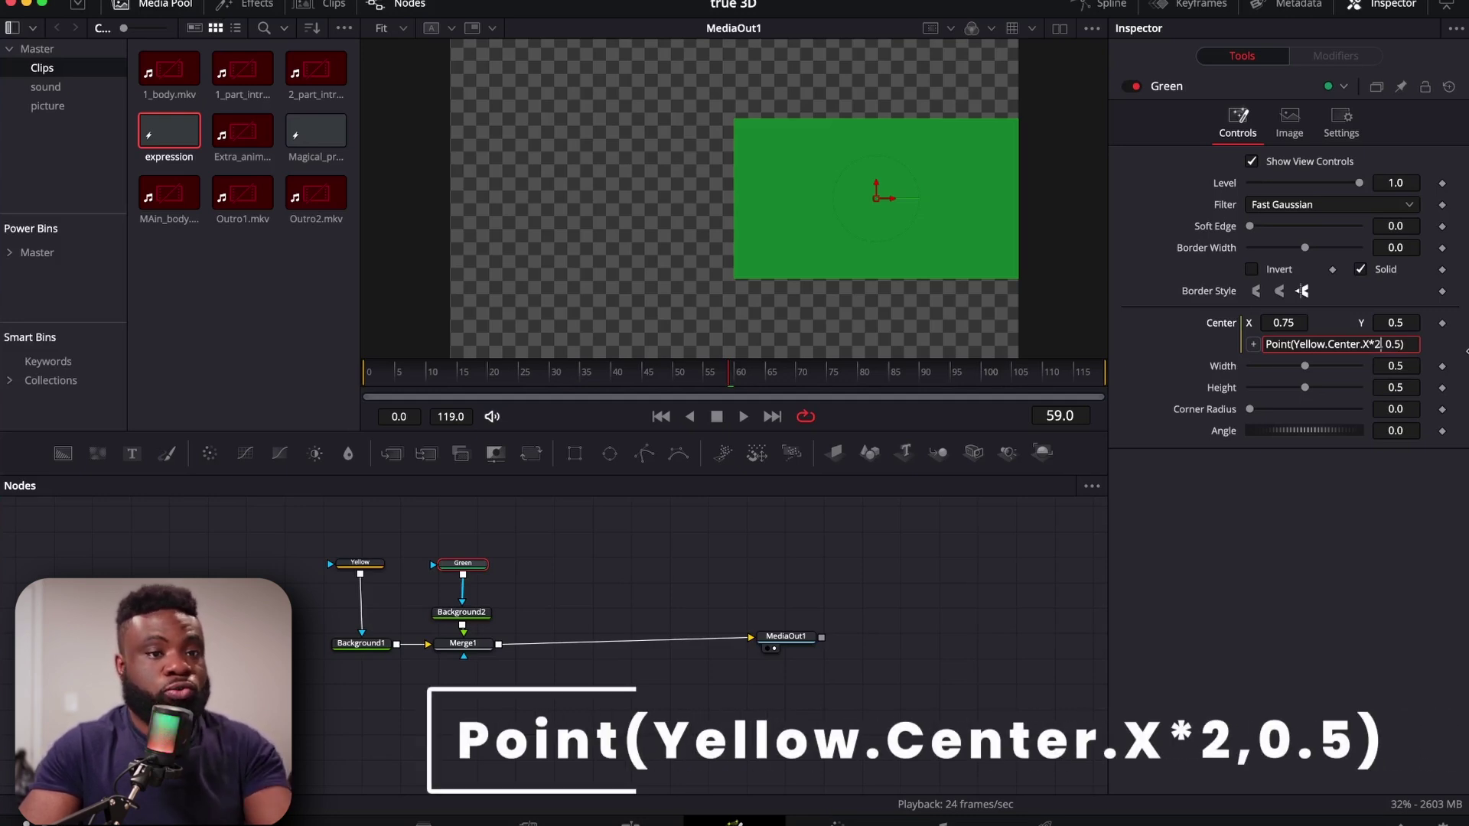
- Move the Yellow rectangle horizontally to a Center X of about 0.18, and inspect Green's Center values
click(370, 571)
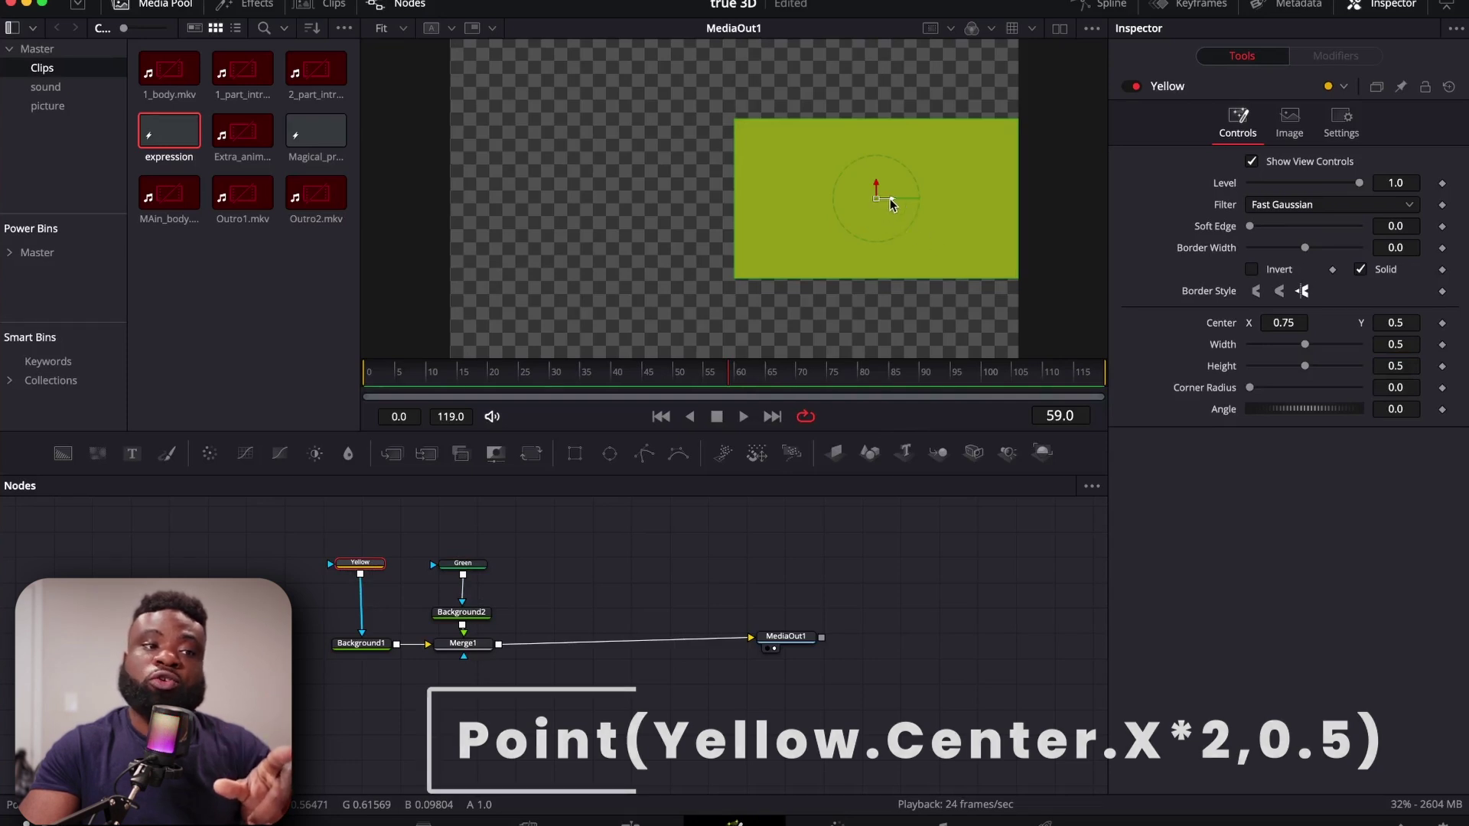
drag(889, 199, 567, 300)
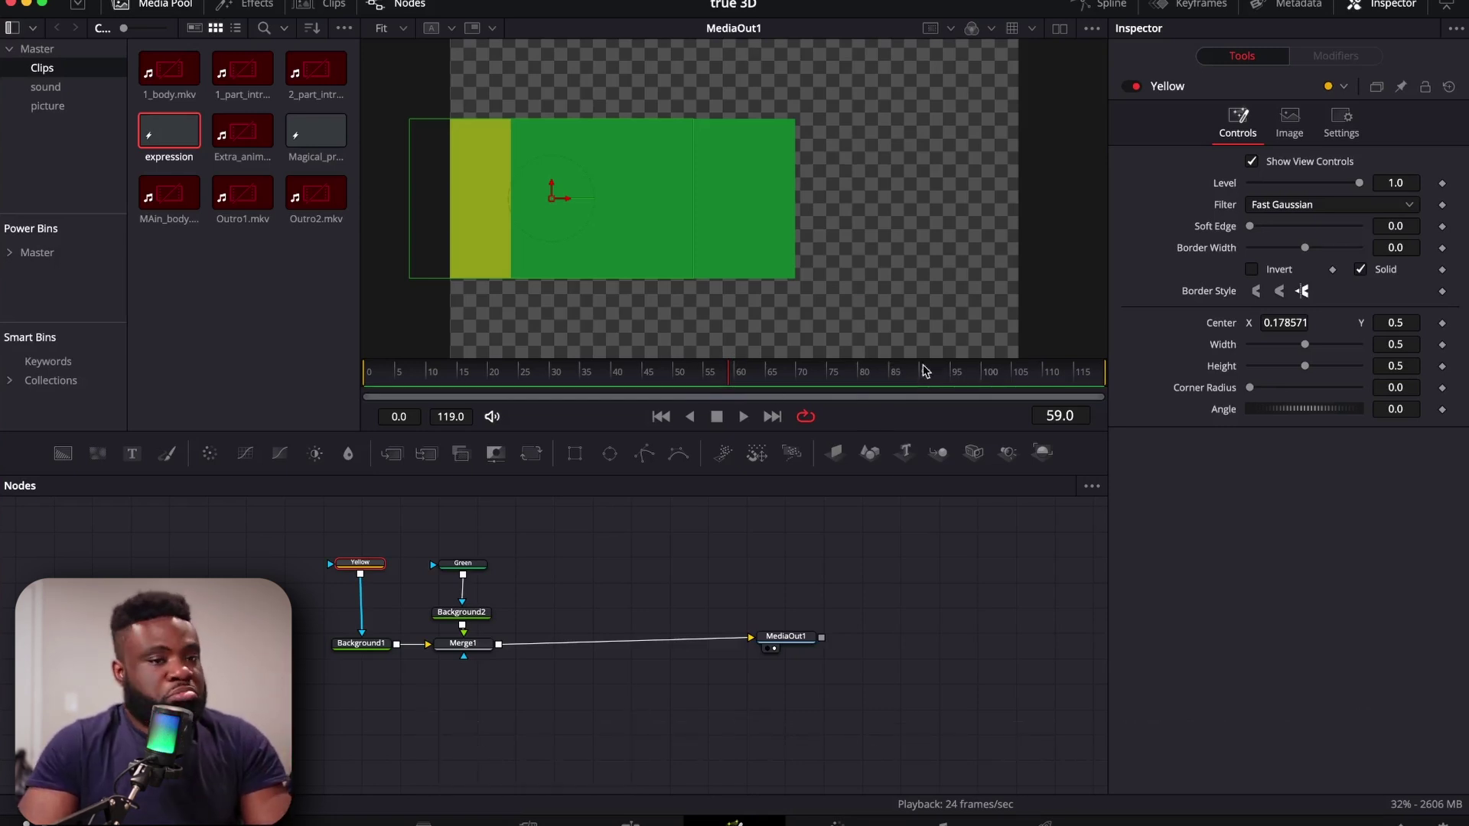
click(467, 566)
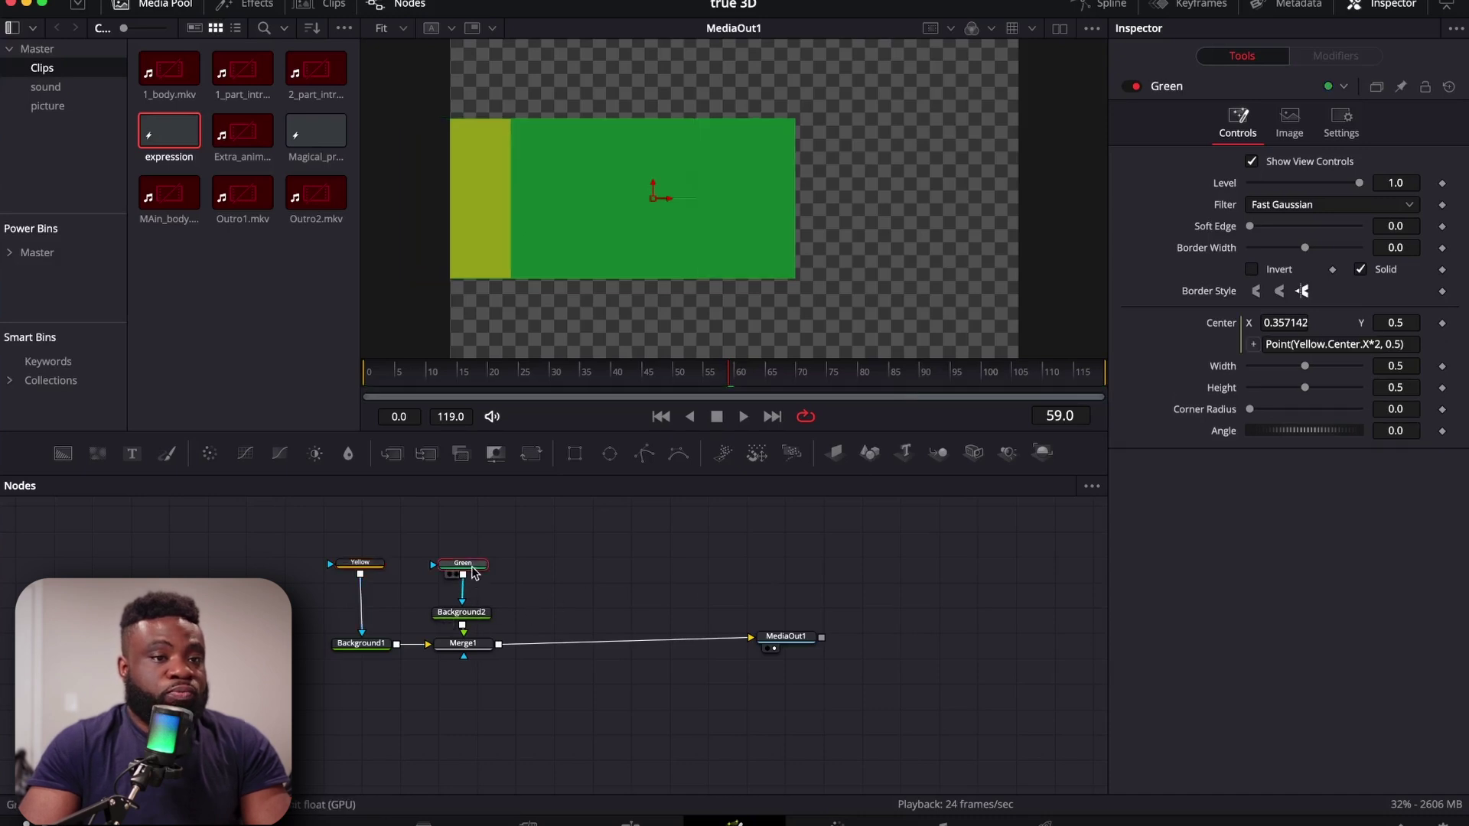
- Remove the *2 multiplier from Green's Center expression so it reads Point(Yellow.Center.X, 0.5)
click(1389, 352)
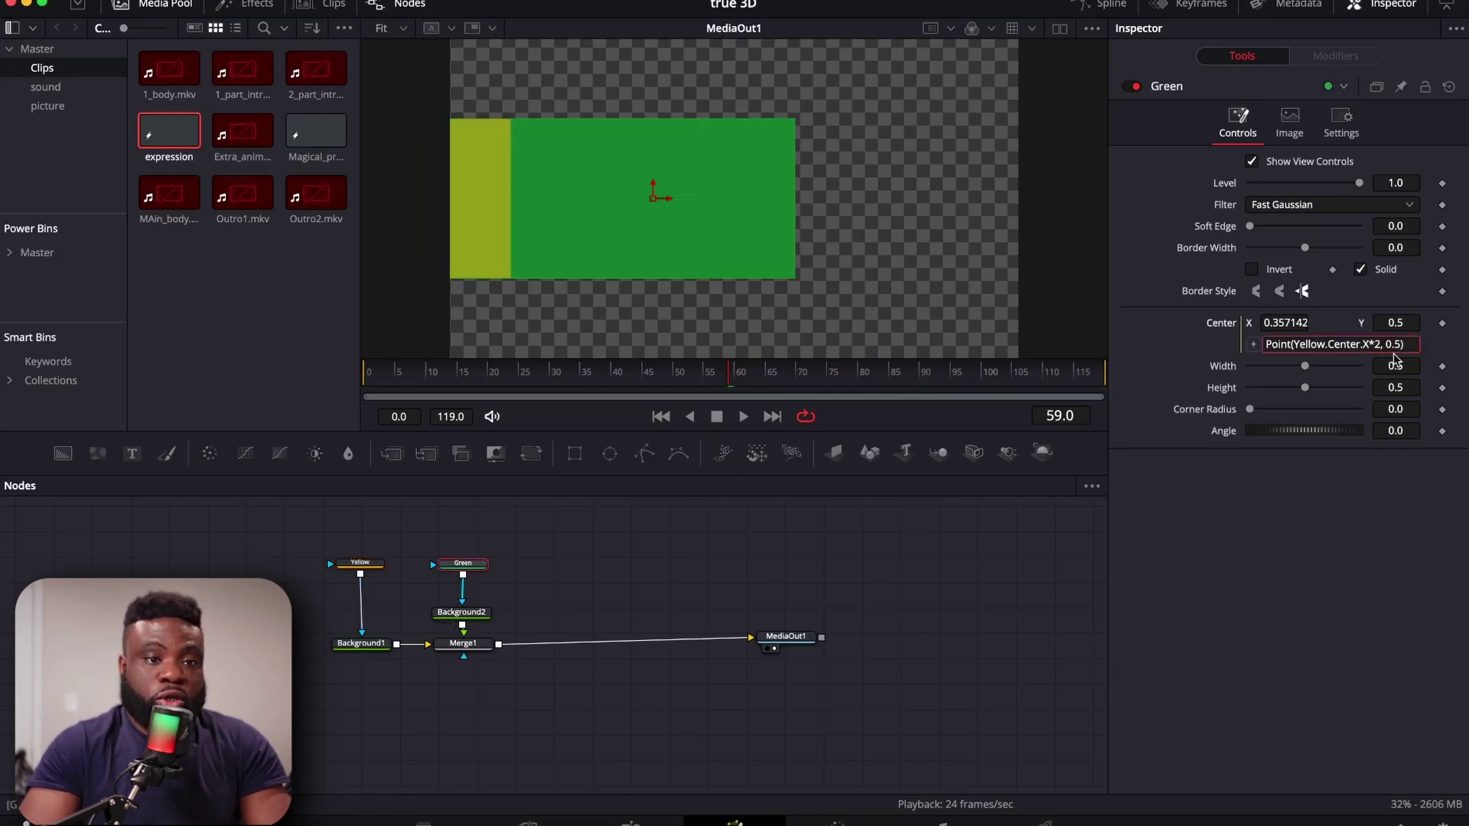
key(BackSpace)
key(BackSpace)
key(Tab)
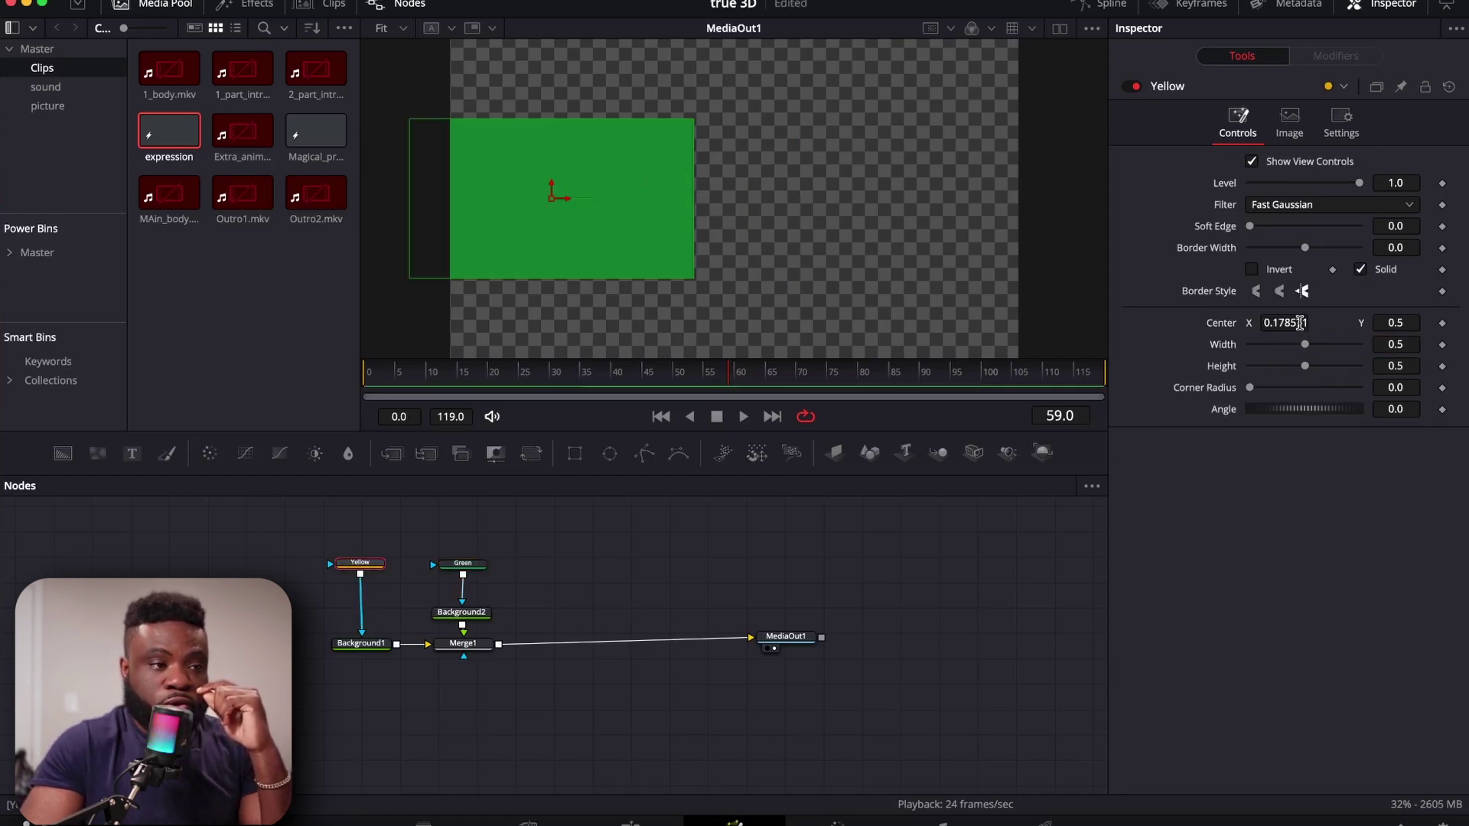
- Set the Yellow rectangle's Center X to 0.75
click(1302, 322)
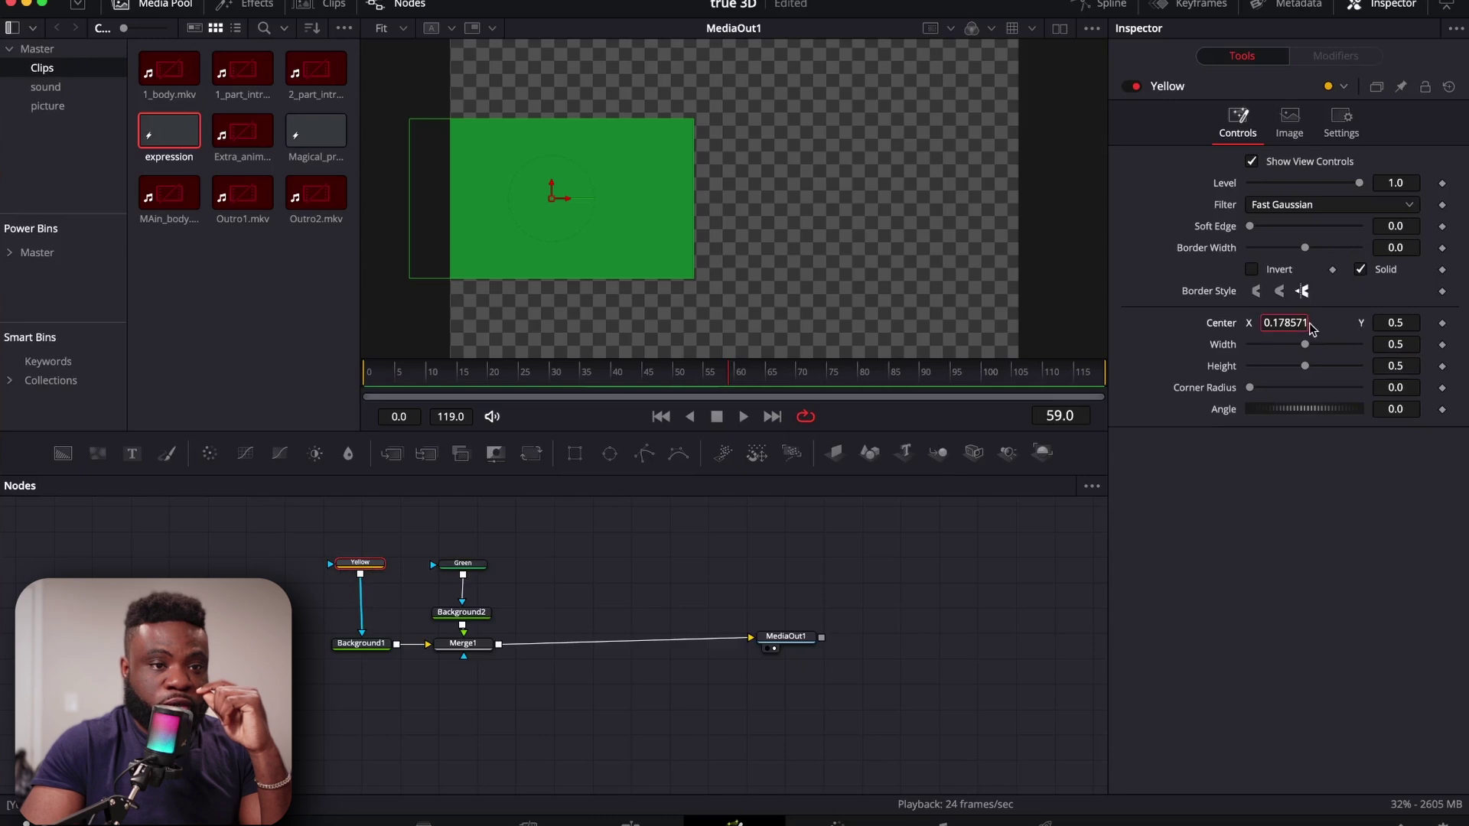
drag(1306, 324, 1220, 326)
key(BackSpace)
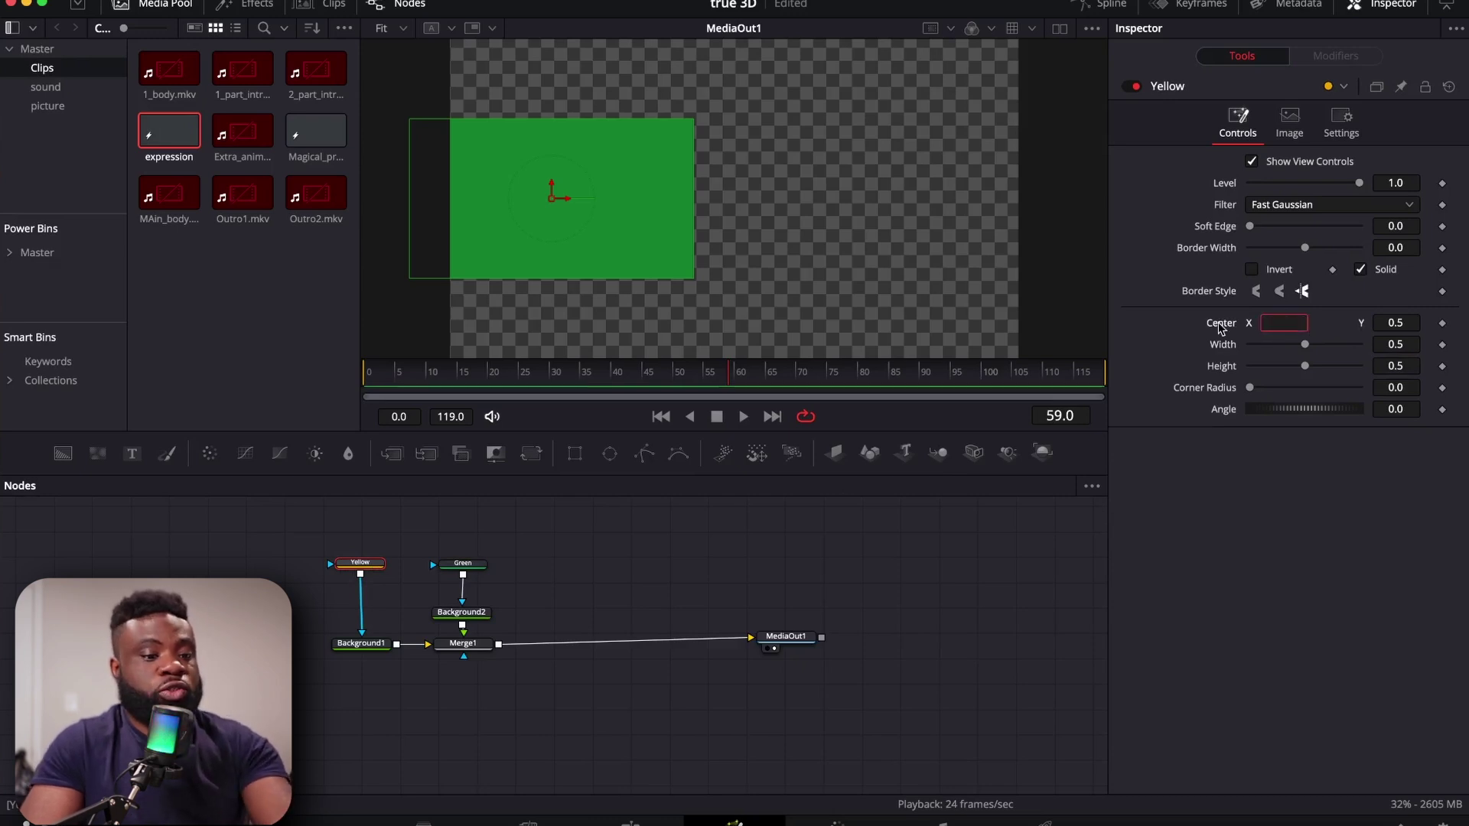
text(0.75)
key(Tab)
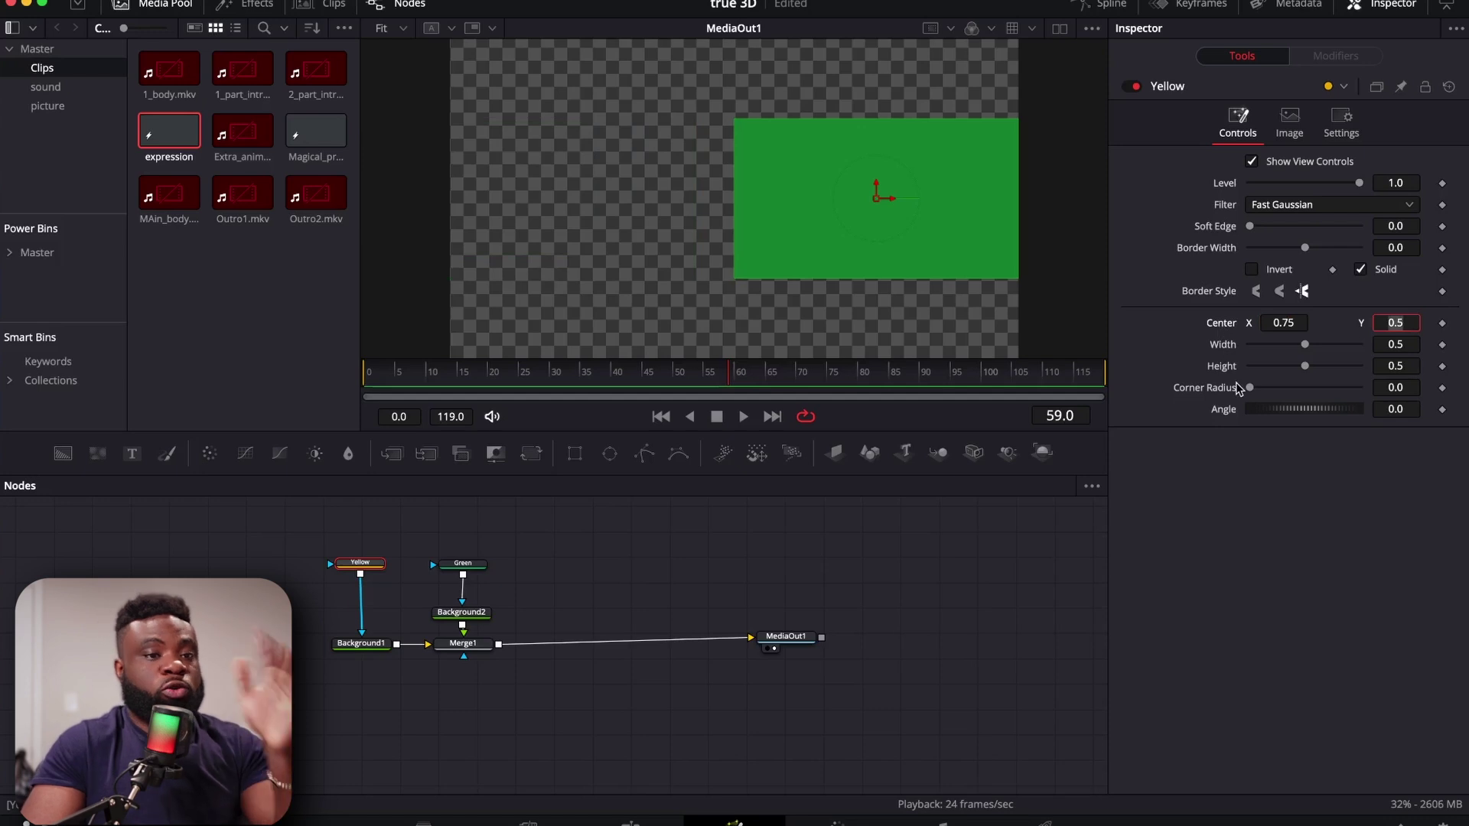
- Test the direct link by moving the Yellow rectangle to a Center X of 0.25 and back to 0.75
click(463, 566)
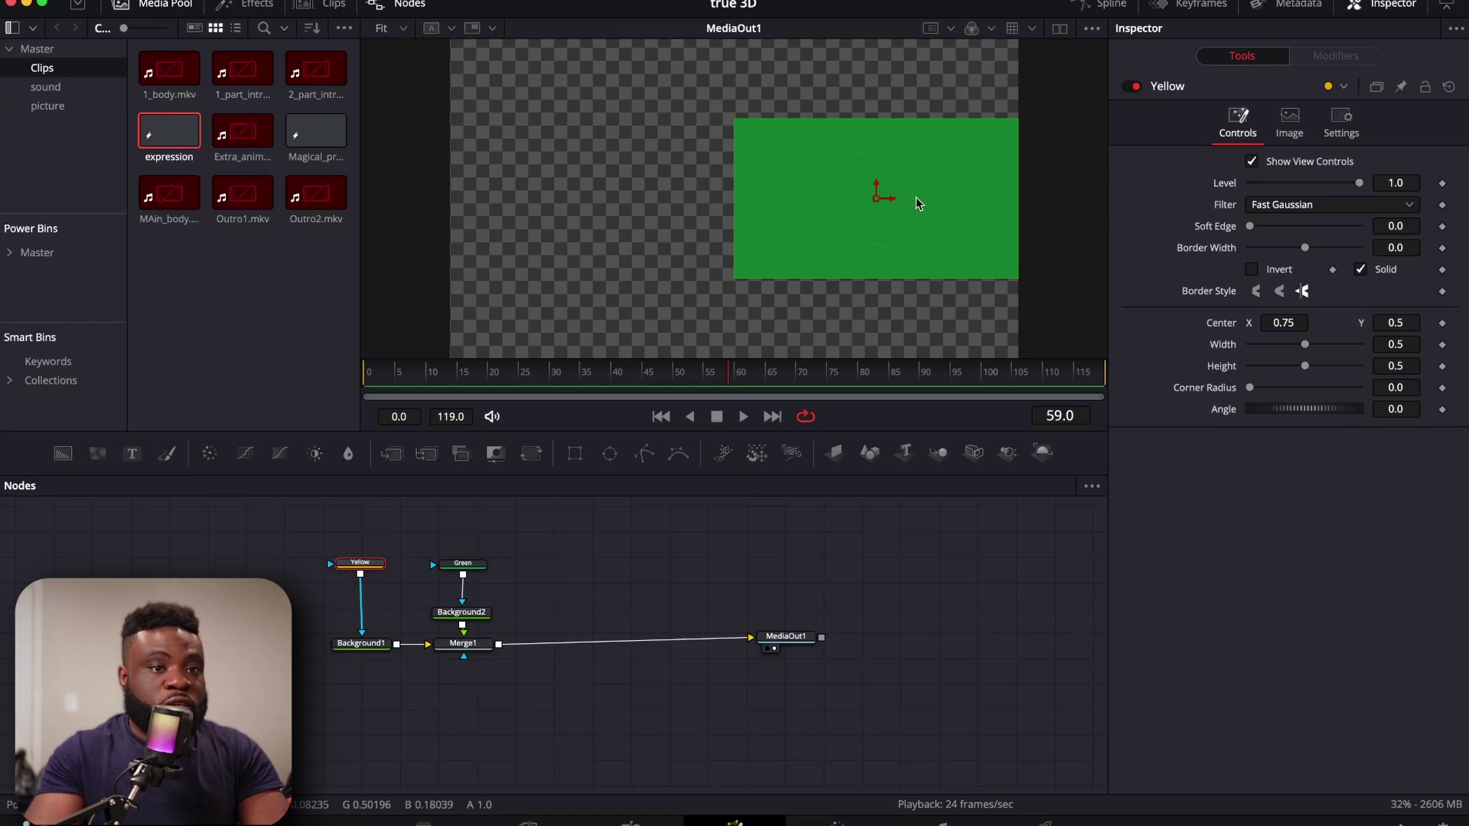
drag(892, 199, 607, 215)
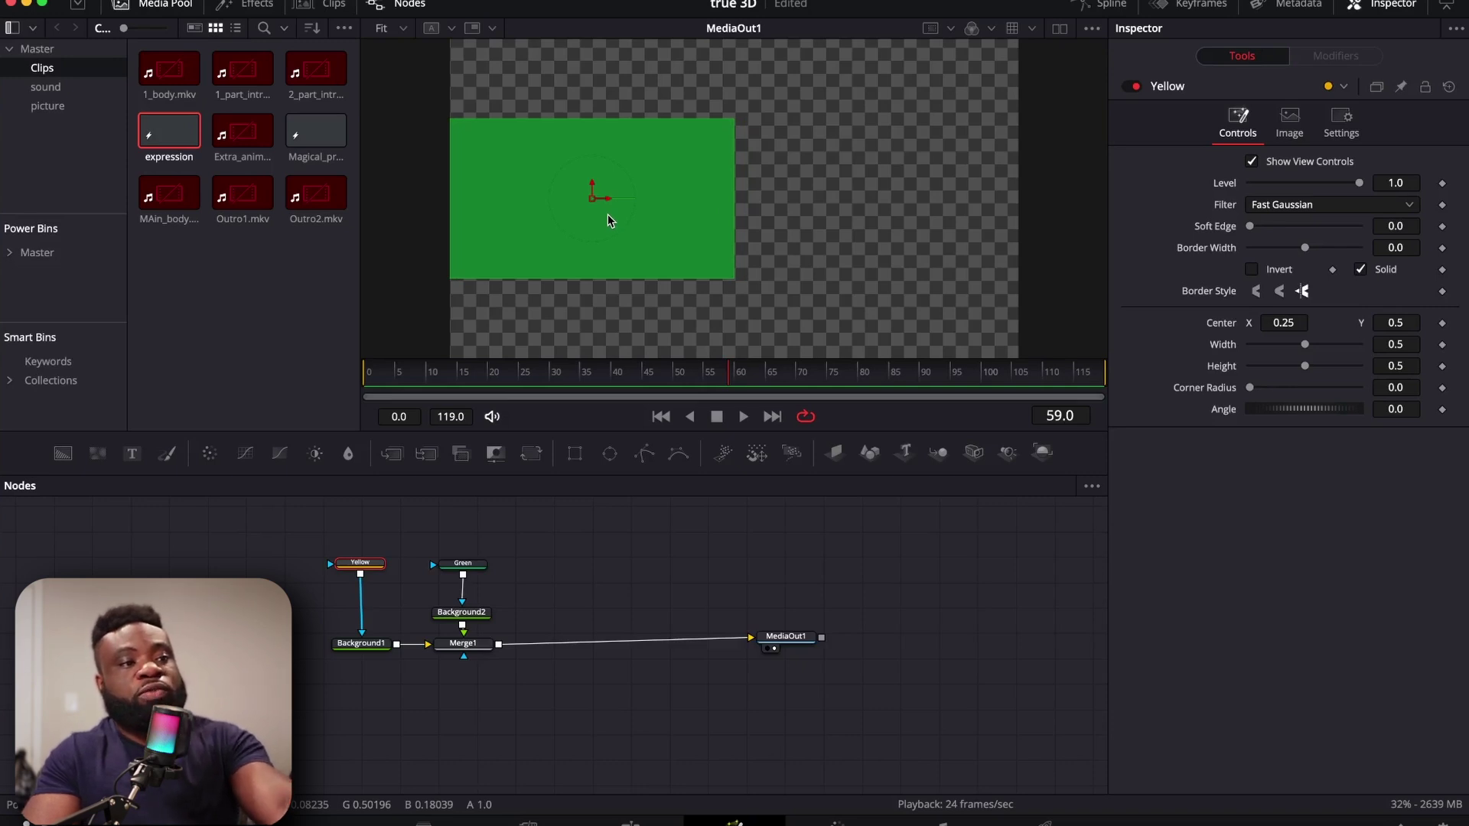
drag(600, 197, 883, 216)
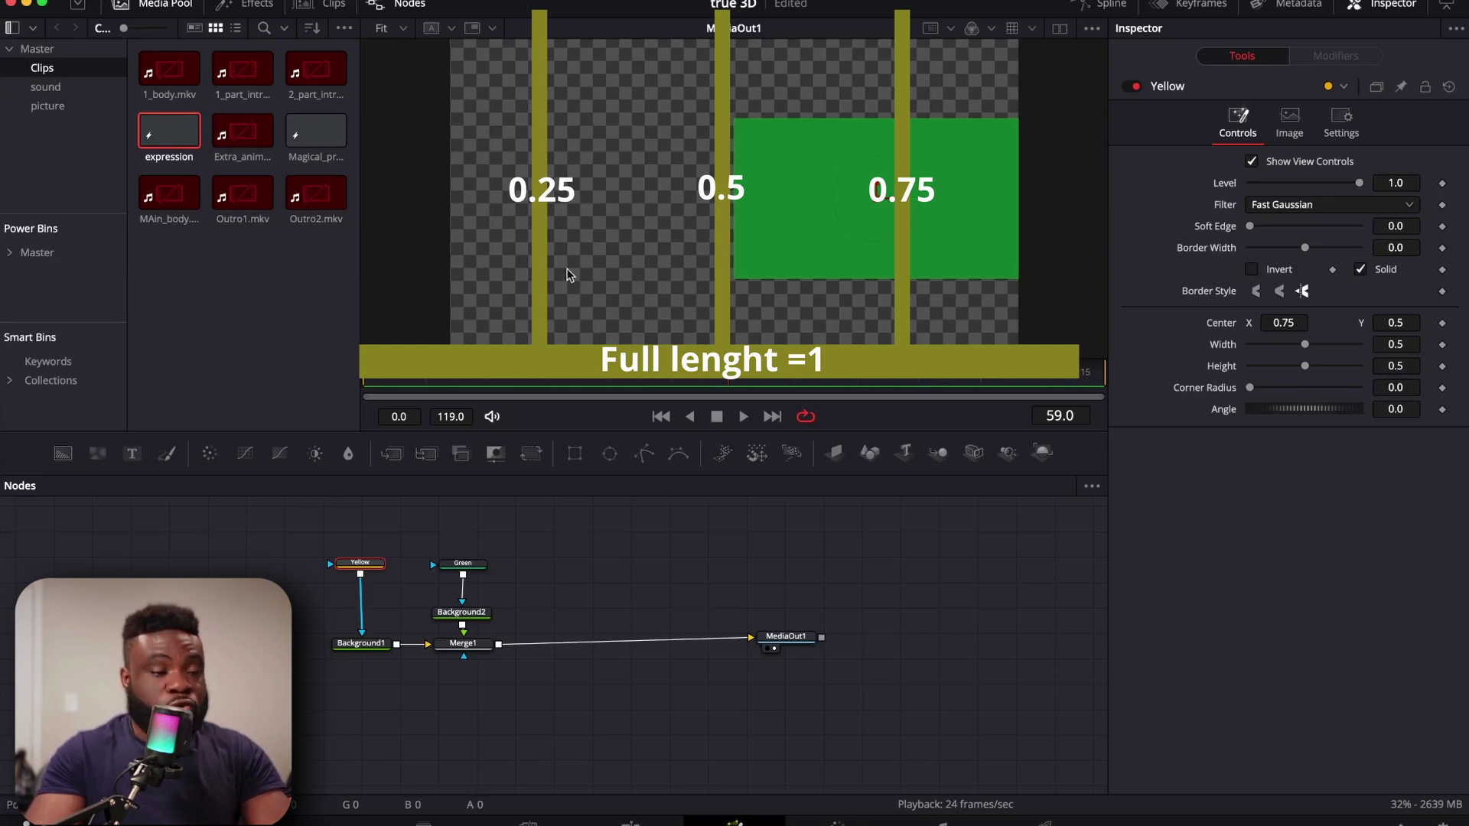
- Invert Green's horizontal link to Yellow by changing its Center expression to Point(1-Yellow.Center.X, 0.5)
click(474, 573)
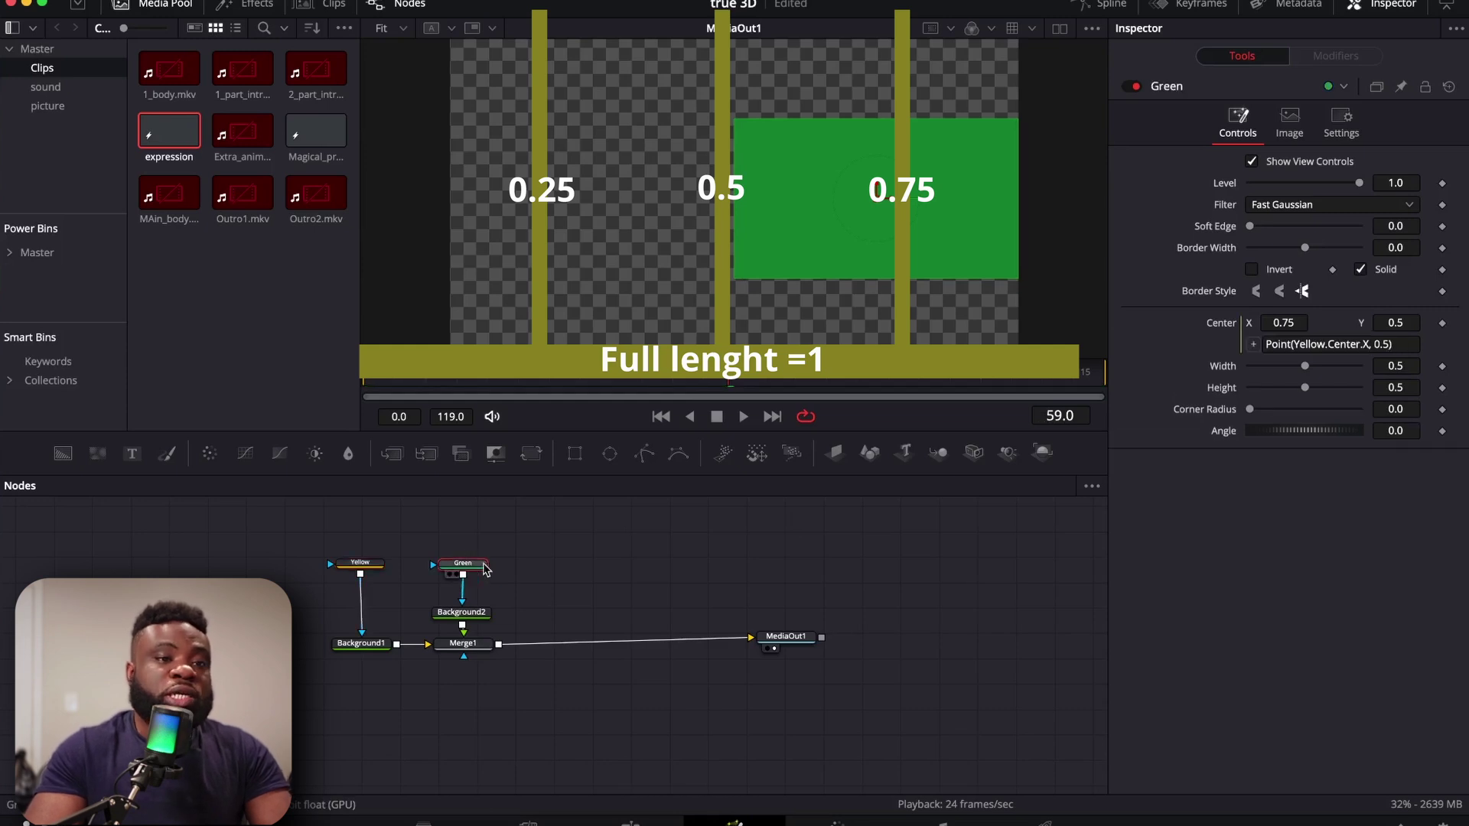
click(1294, 343)
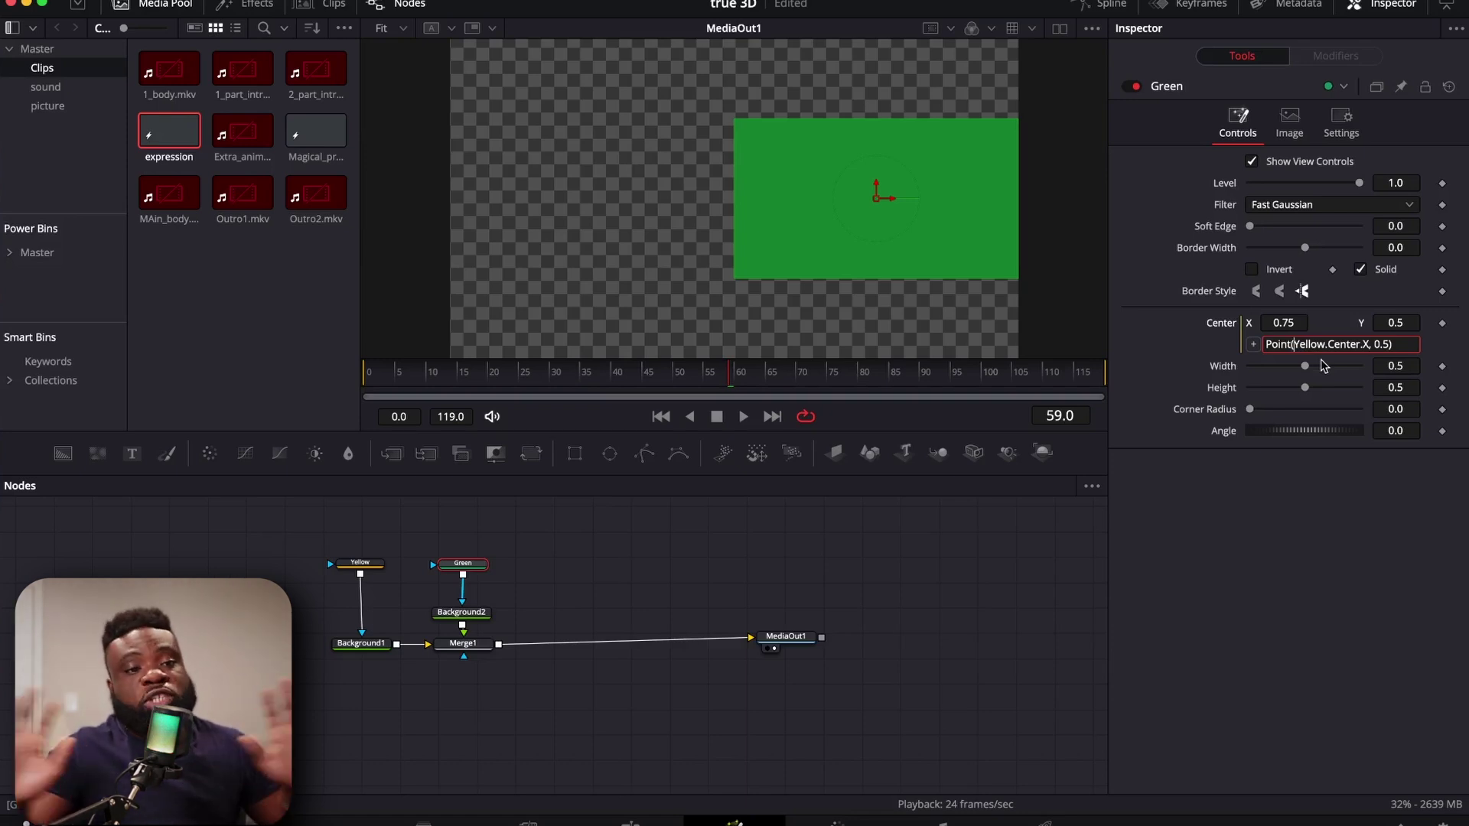
text(1)
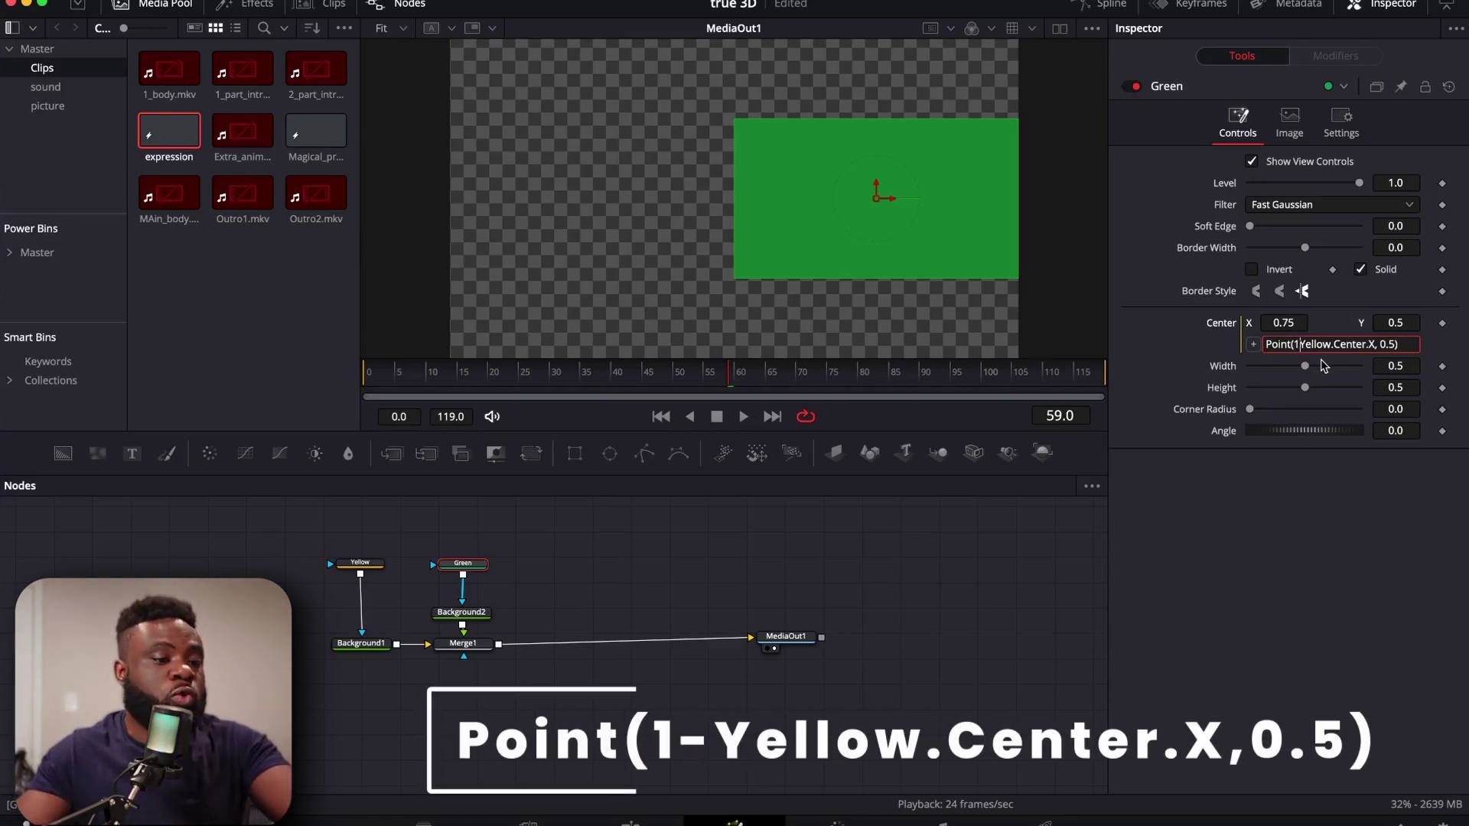
text(-)
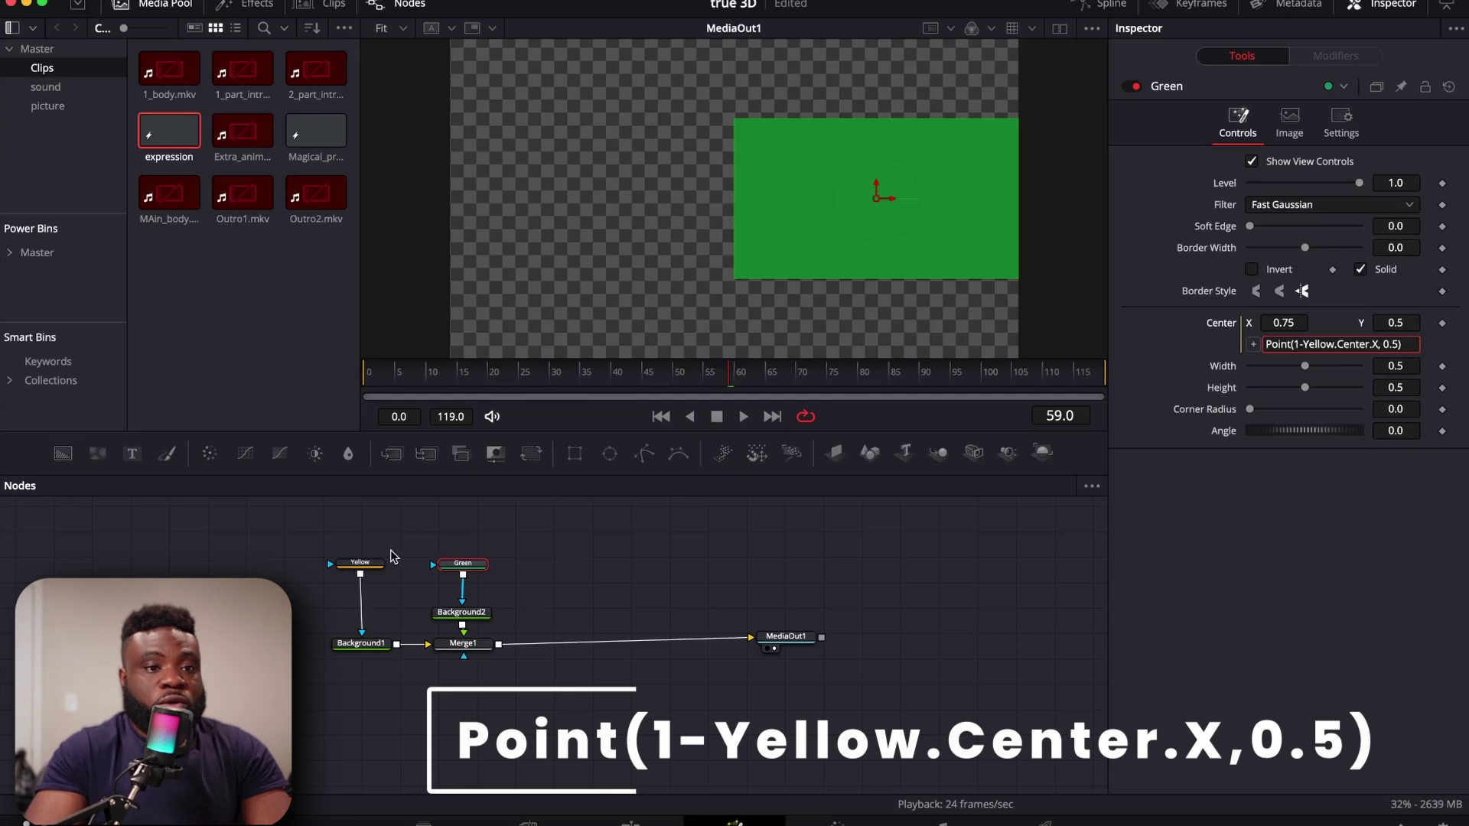
- Test the mirrored link by shifting Yellow horizontally, return its Center X to 0.75, and inspect Green's Center values
click(360, 563)
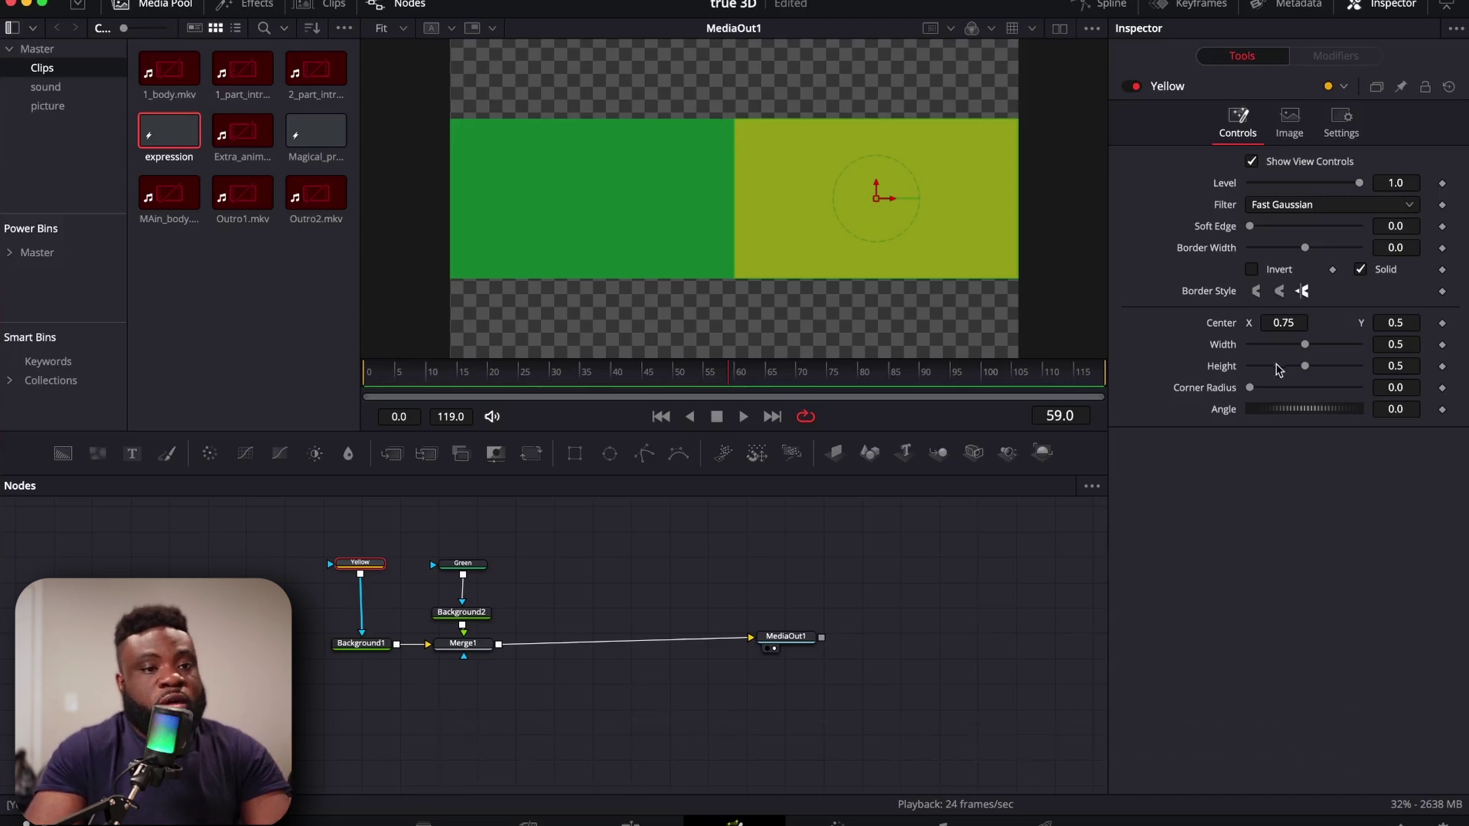
mouse_move(1272, 324)
mouse_down()
mouse_move(1444, 324)
mouse_move(1269, 324)
mouse_up()
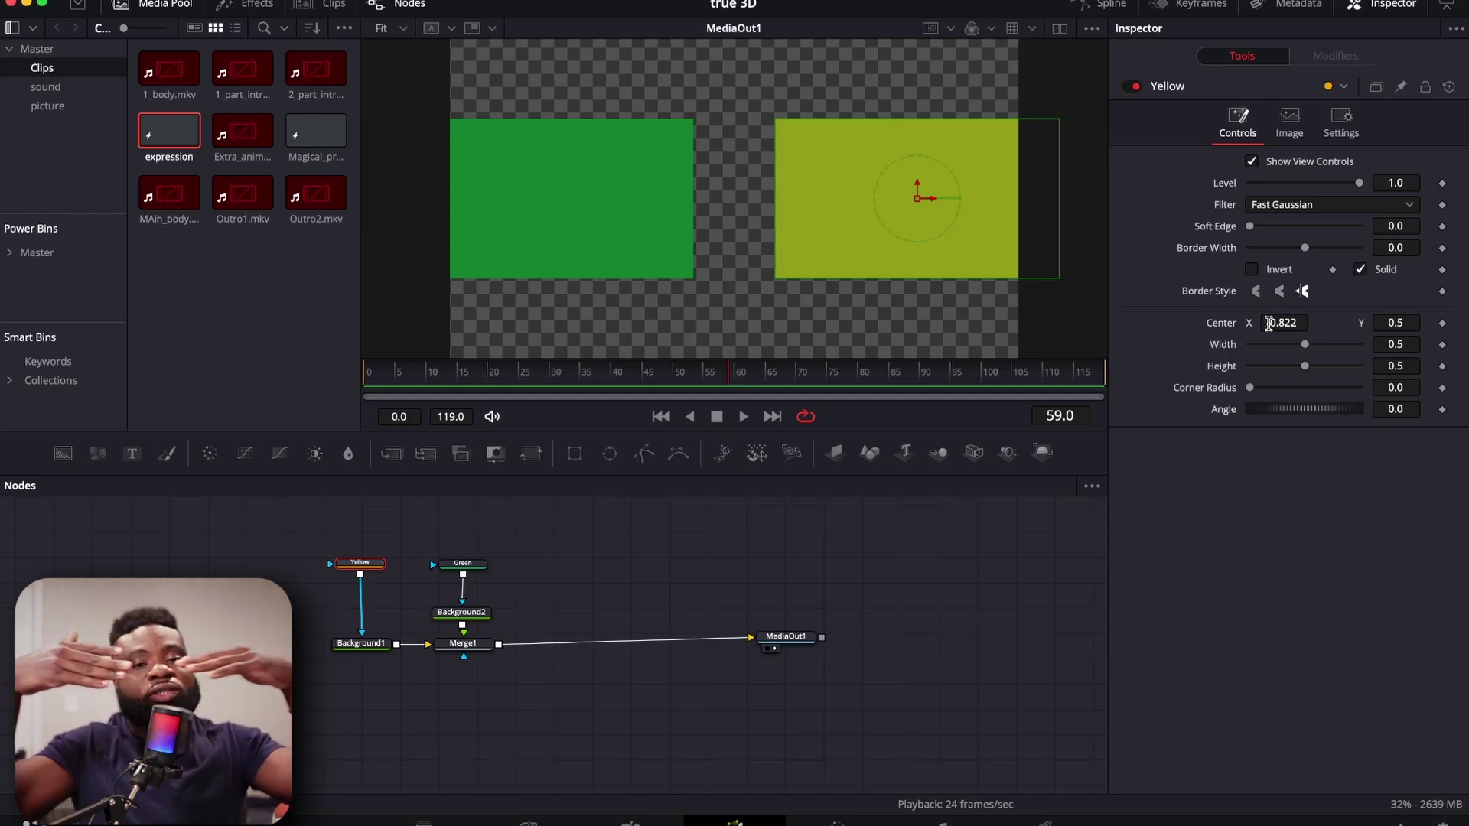
mouse_move(1269, 323)
mouse_down()
mouse_move(1250, 324)
mouse_move(1394, 324)
mouse_move(1240, 324)
mouse_up()
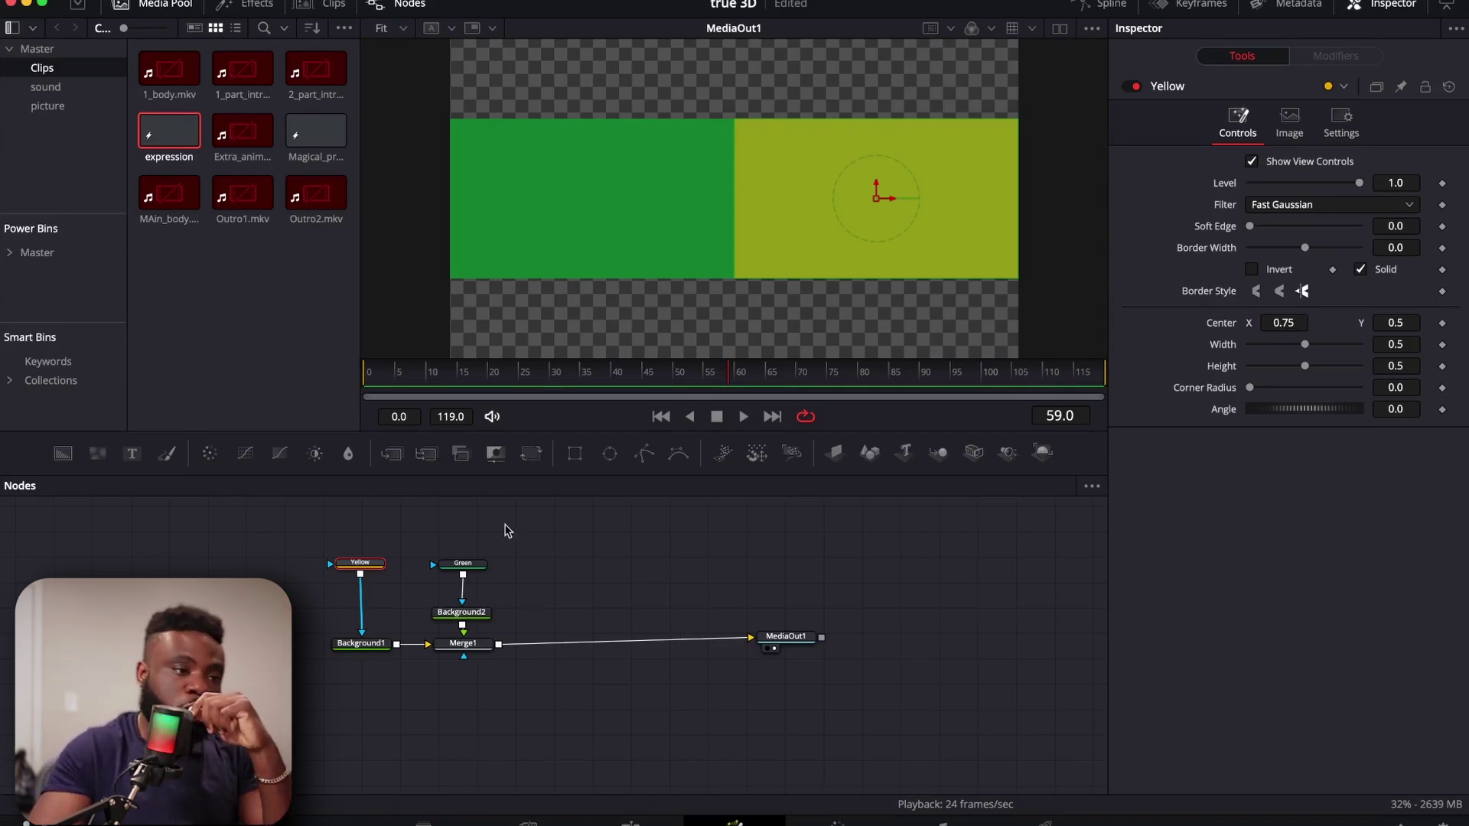
click(459, 564)
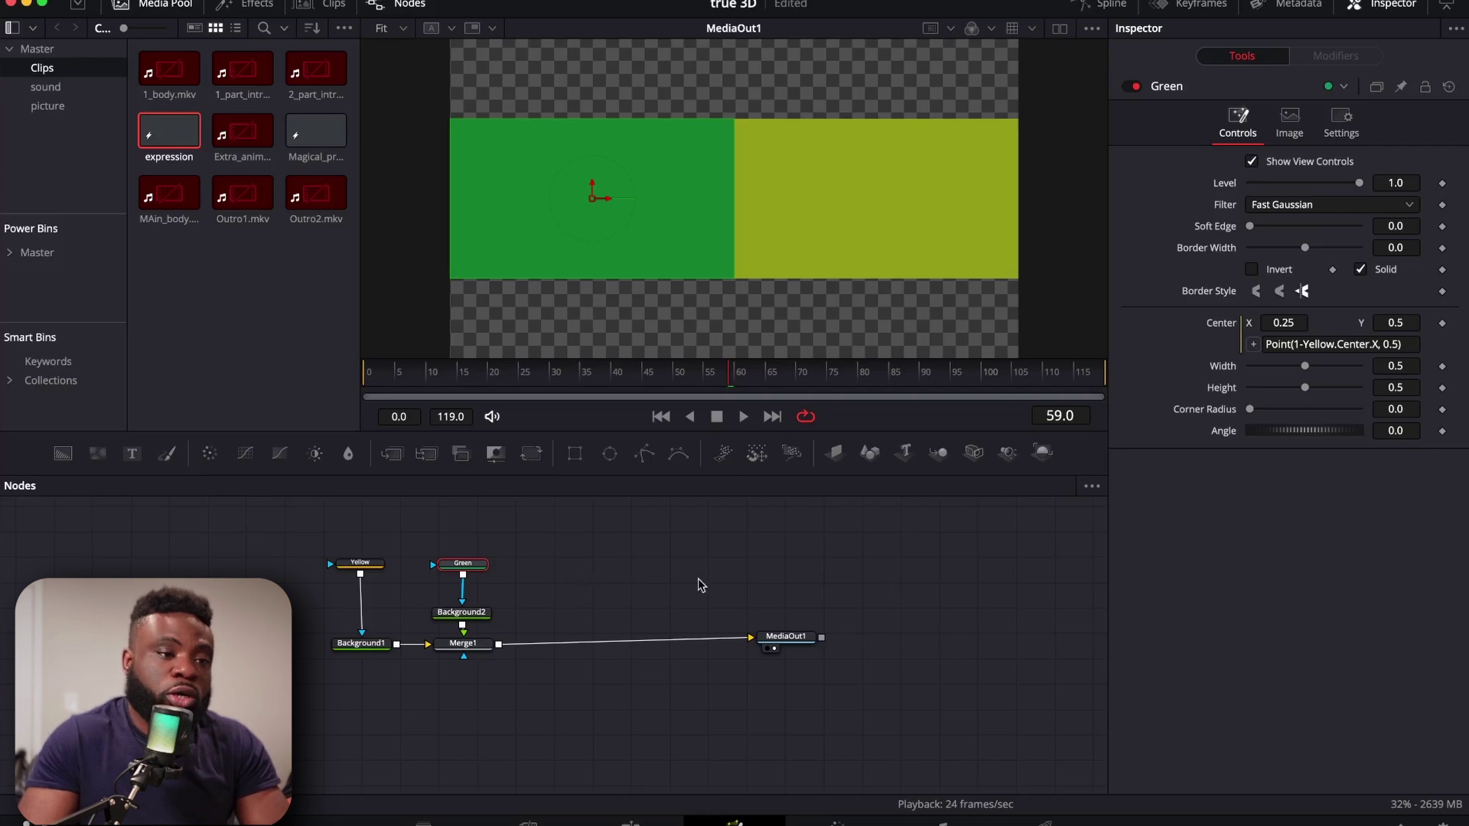
- Make room before MediaOut1 and merge a new Background node over the output of Merge1
drag(785, 638, 909, 655)
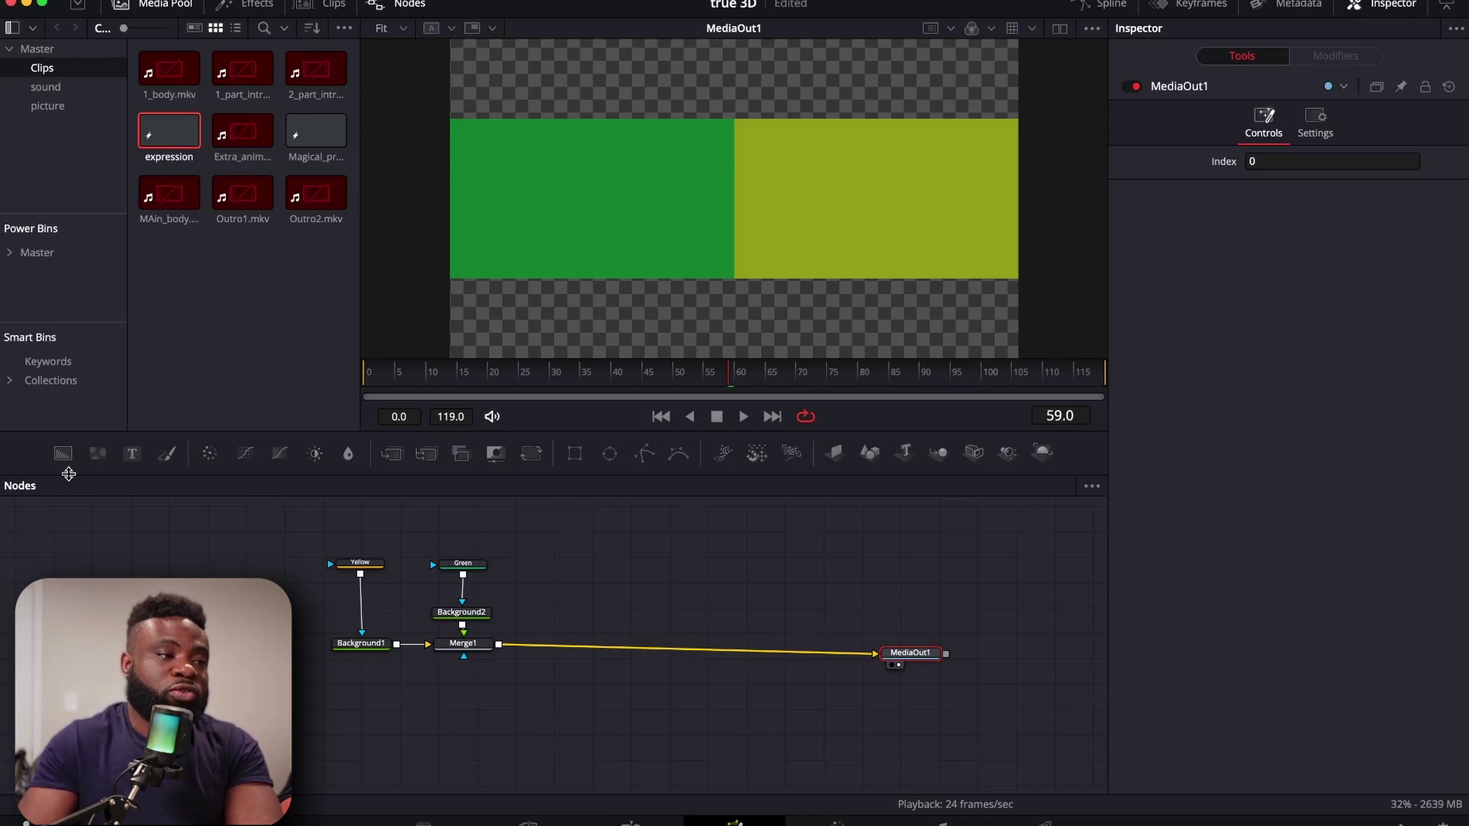
drag(63, 454, 482, 646)
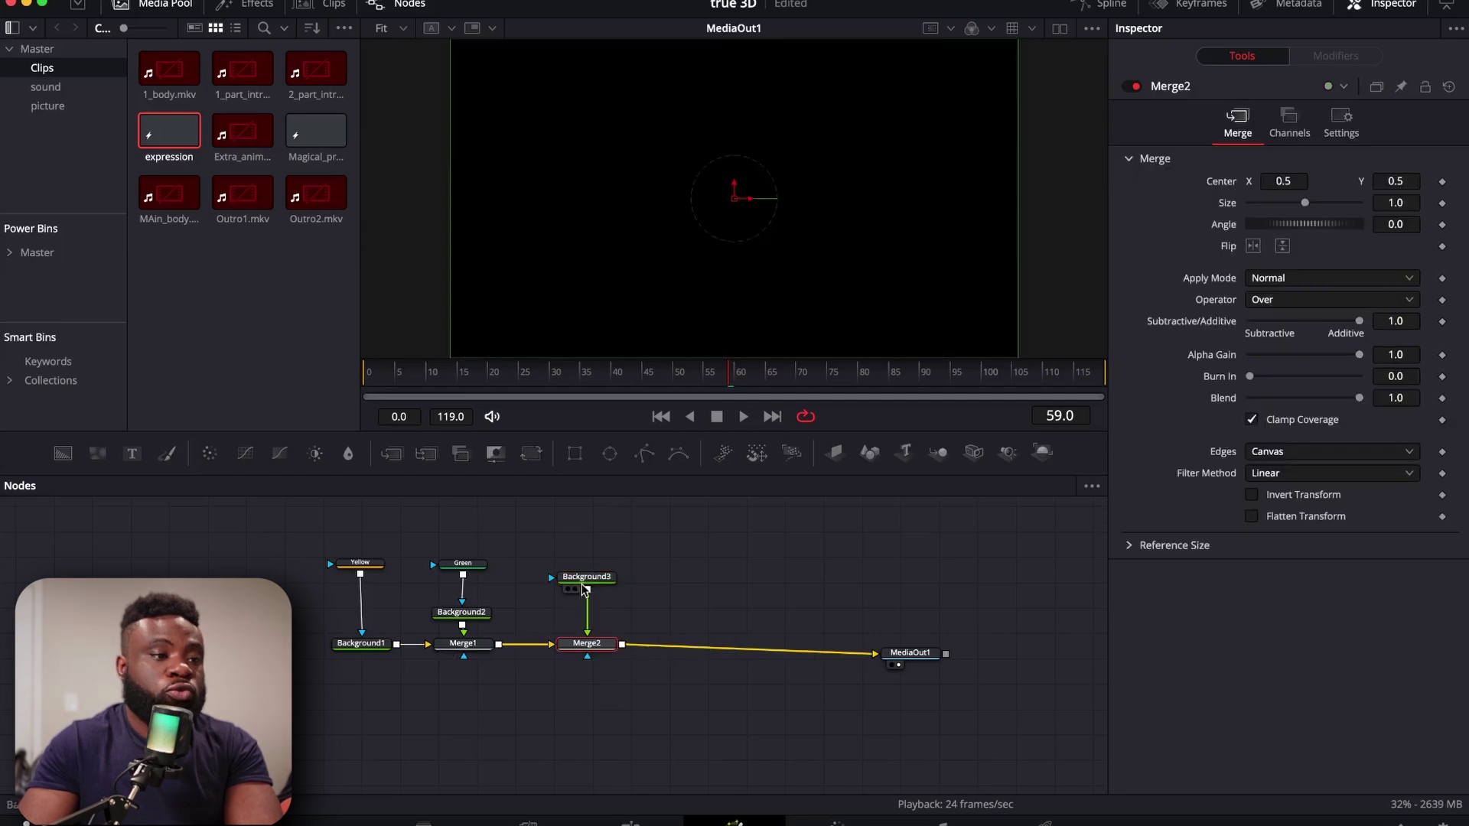
drag(586, 587, 578, 597)
- Mask the new Background with a rectangle and narrow the mask's width to about 0.06
click(577, 597)
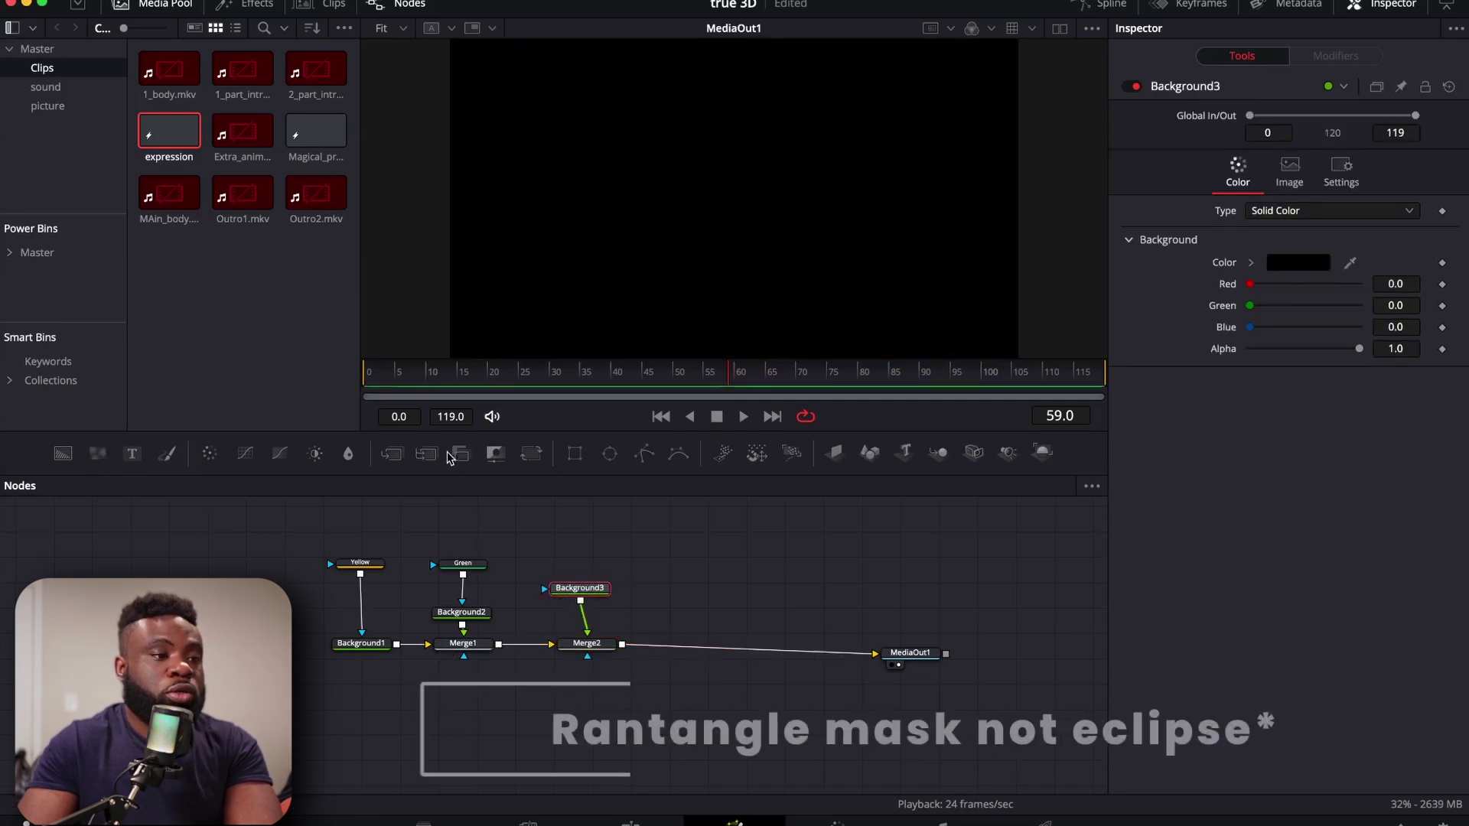
click(575, 454)
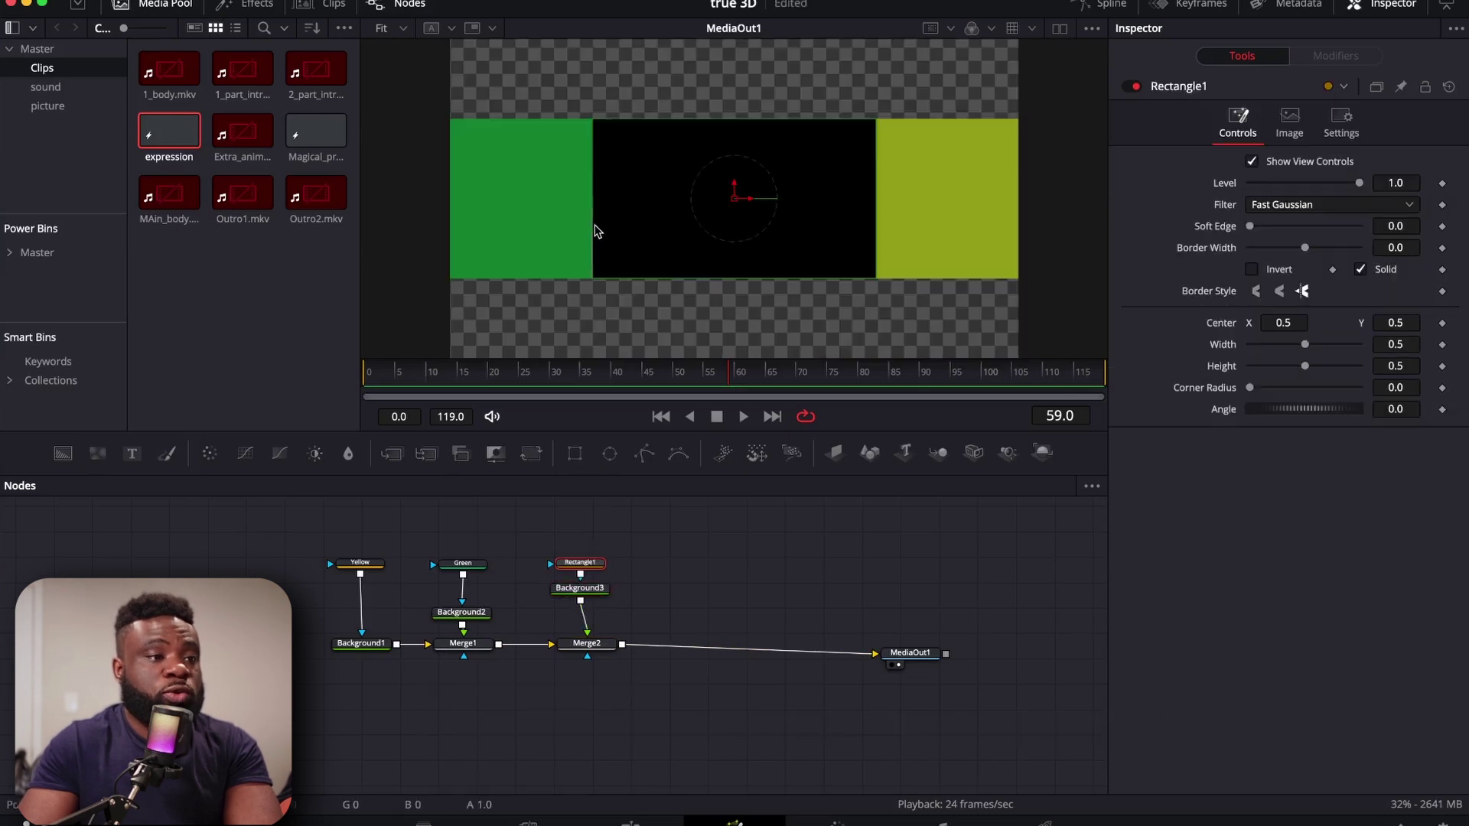
drag(594, 231, 717, 264)
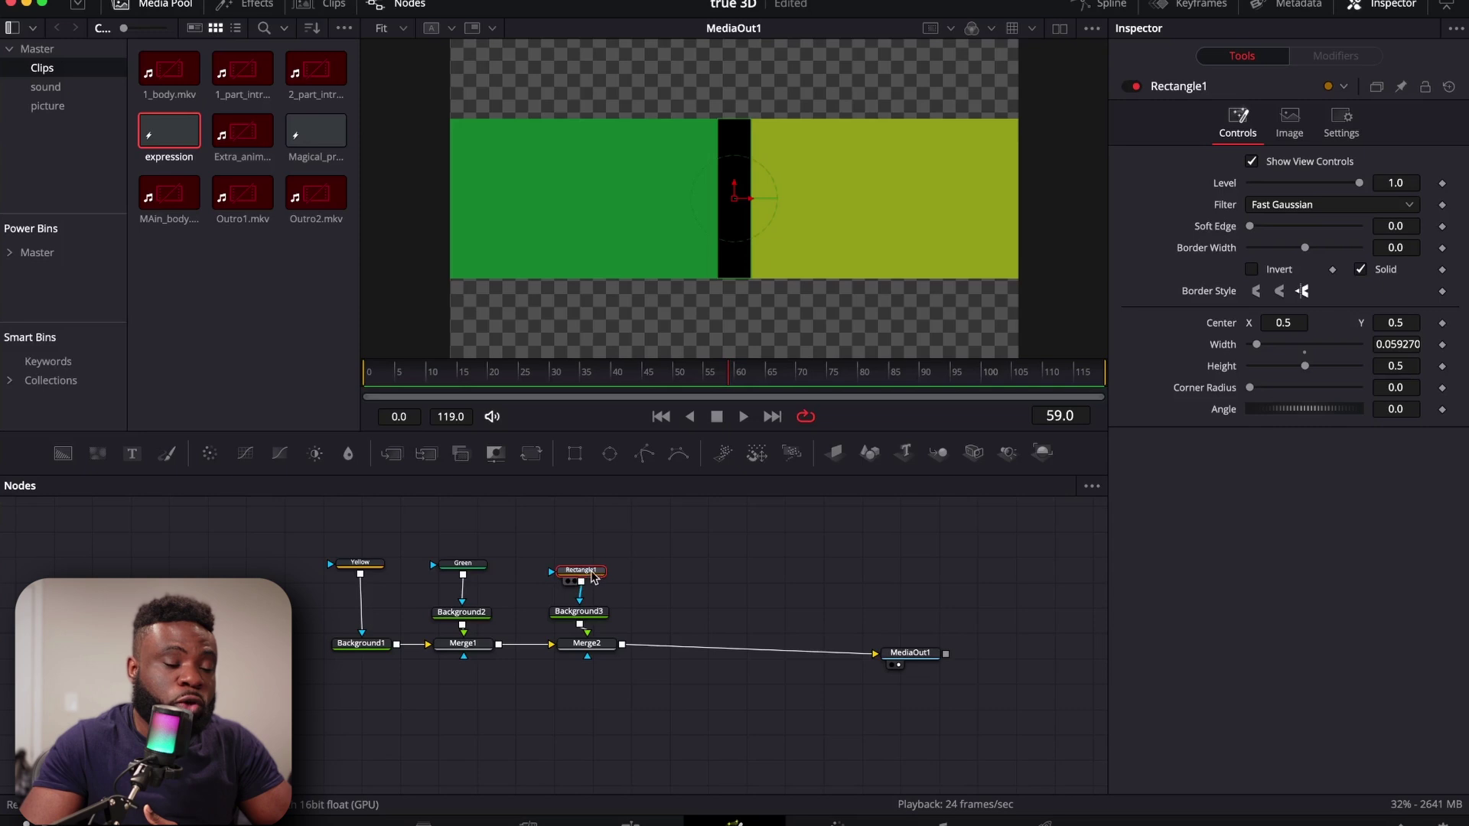
- Rename the new rectangle mask node to Black
mouse_move(580, 576)
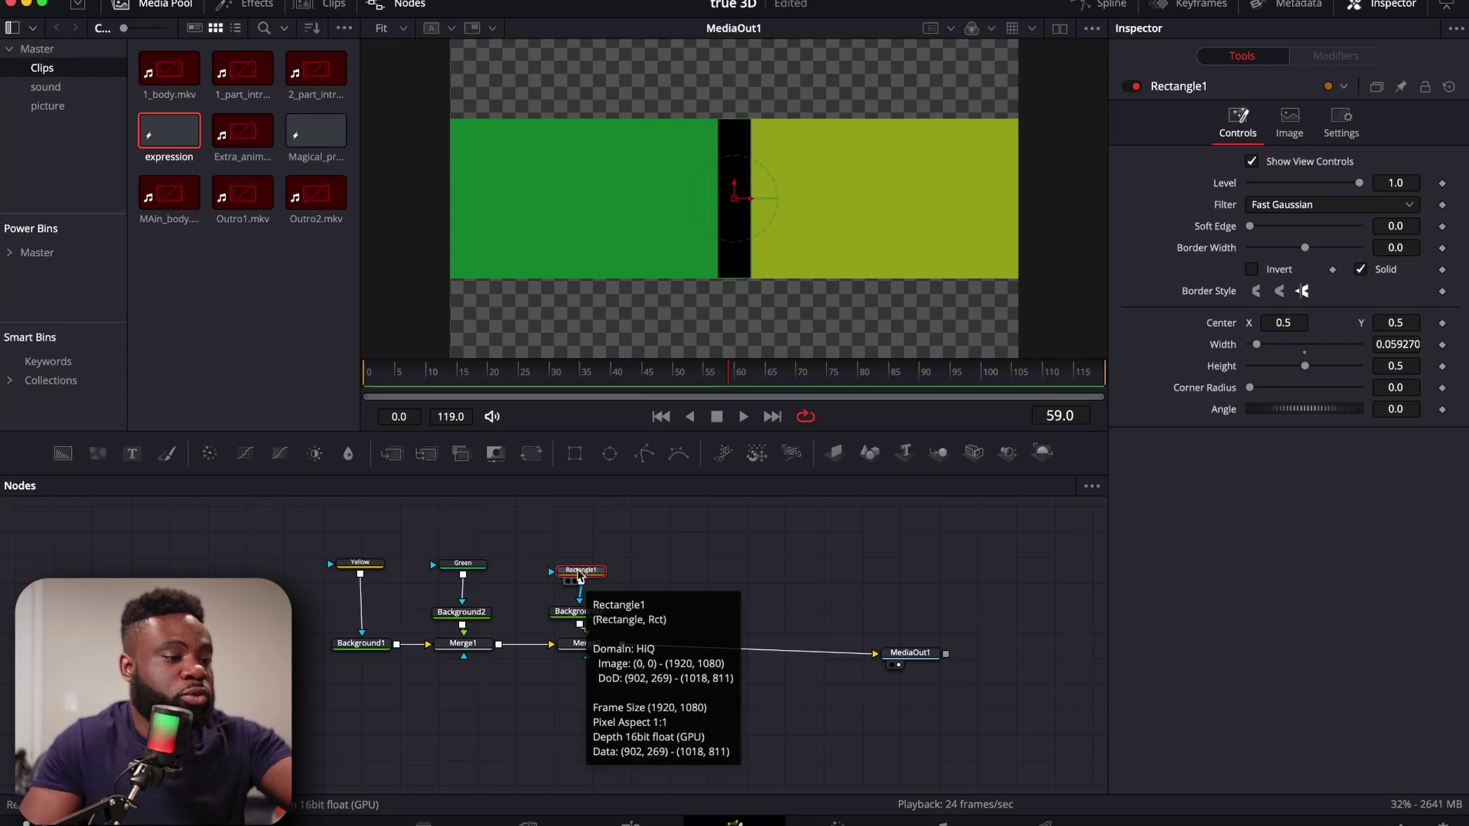
key(F2)
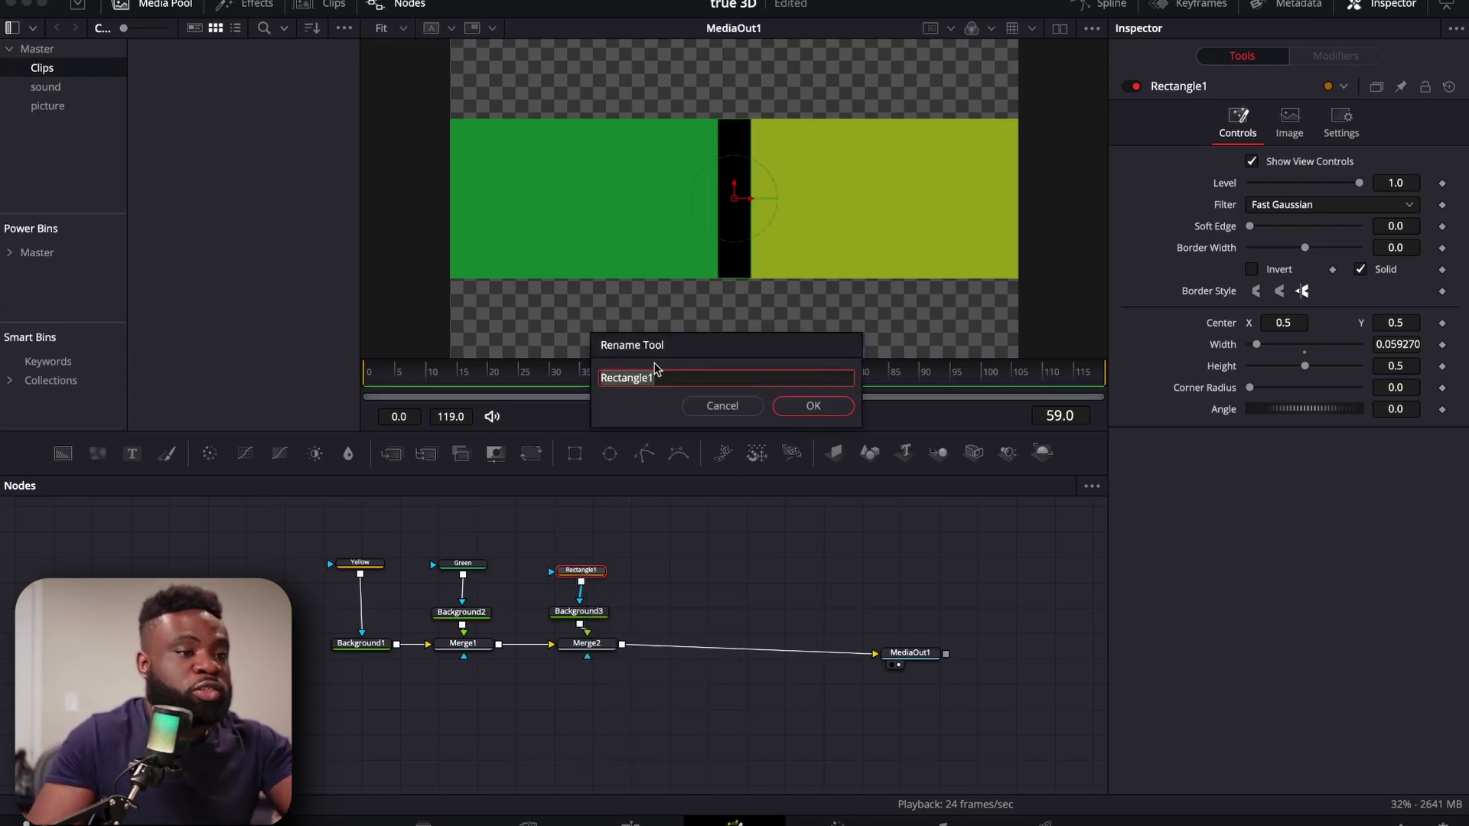
key(BackSpace)
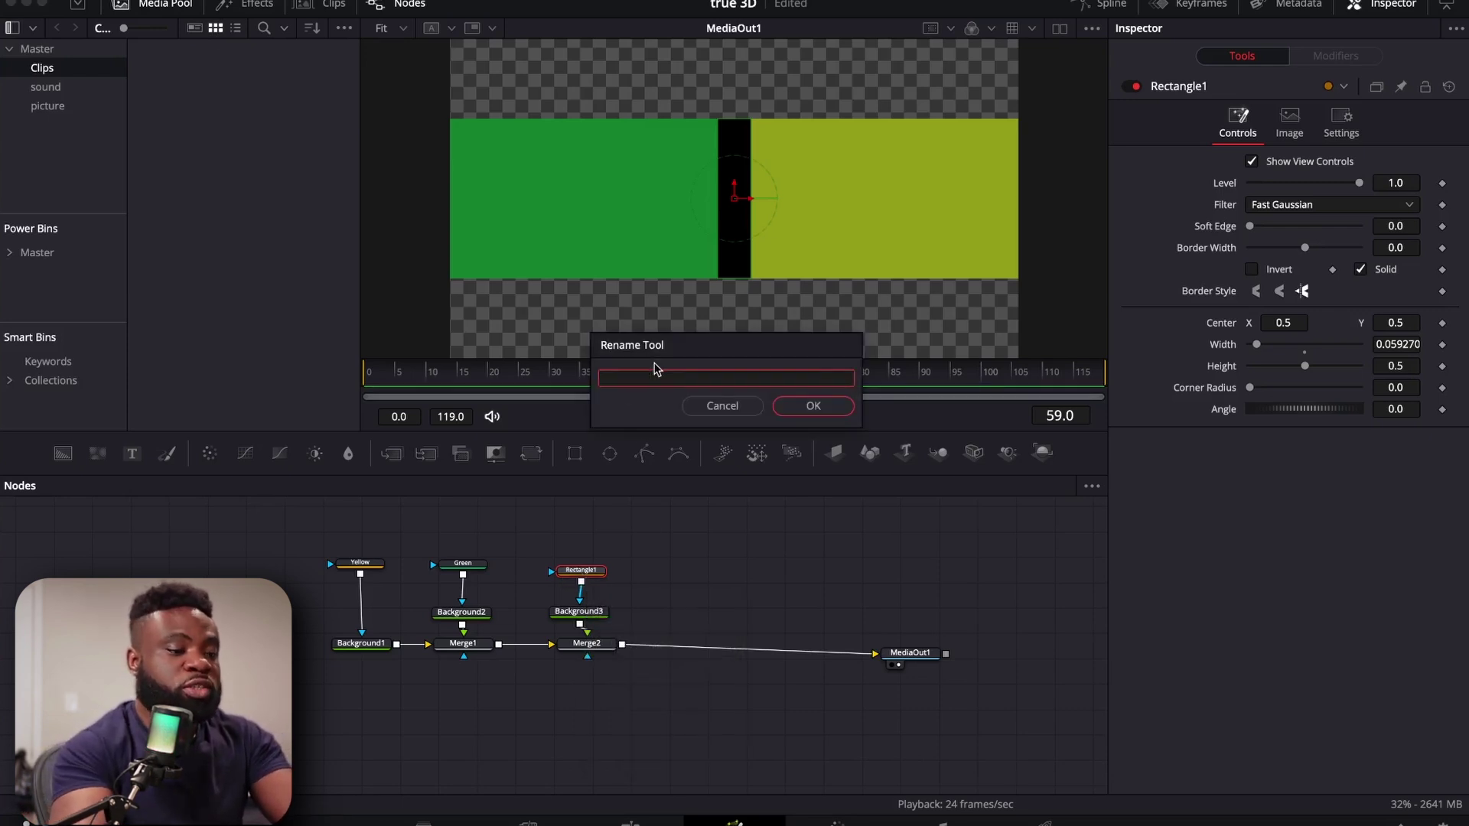
text(Black)
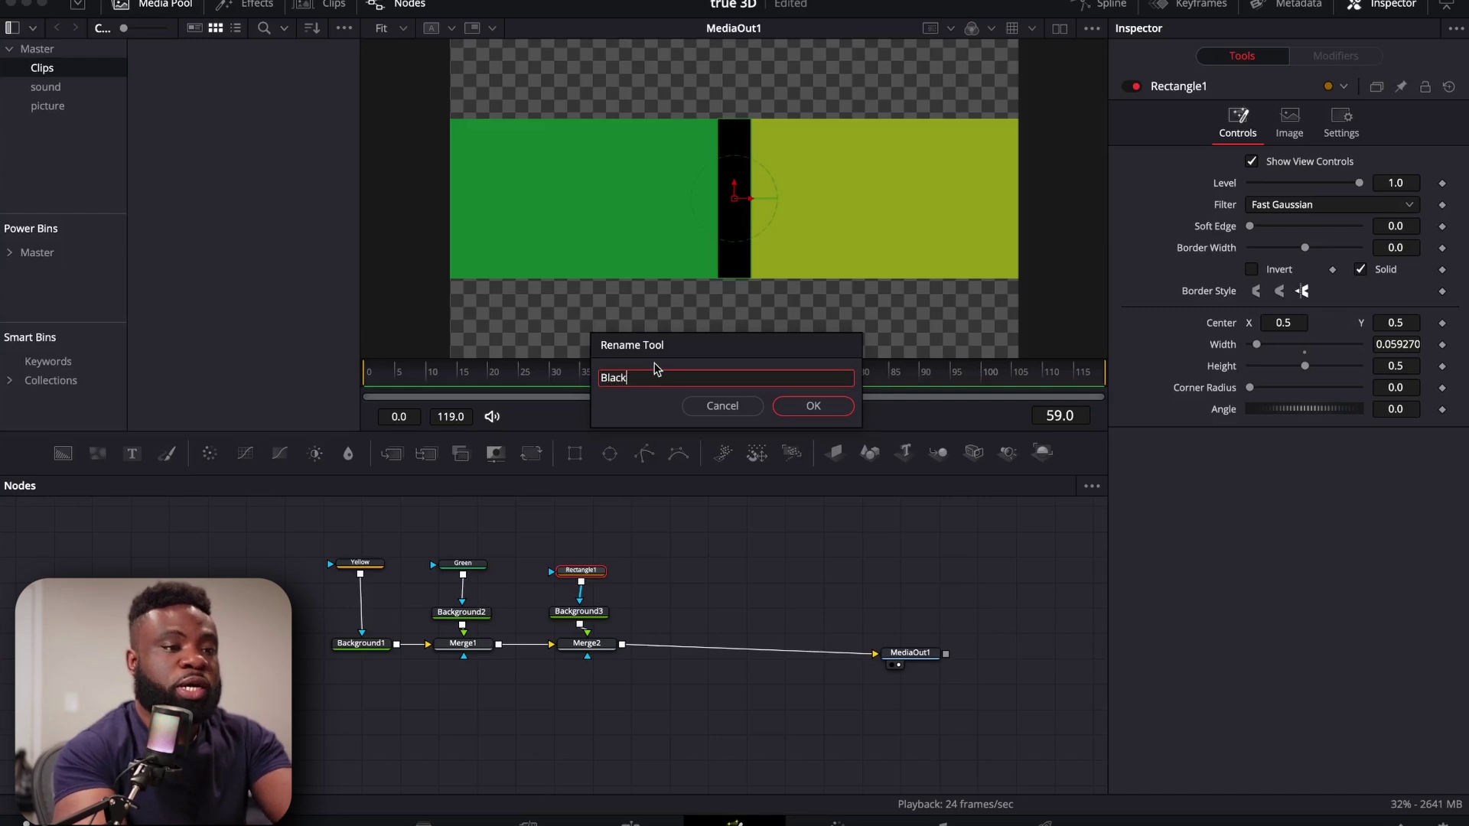
key(Return)
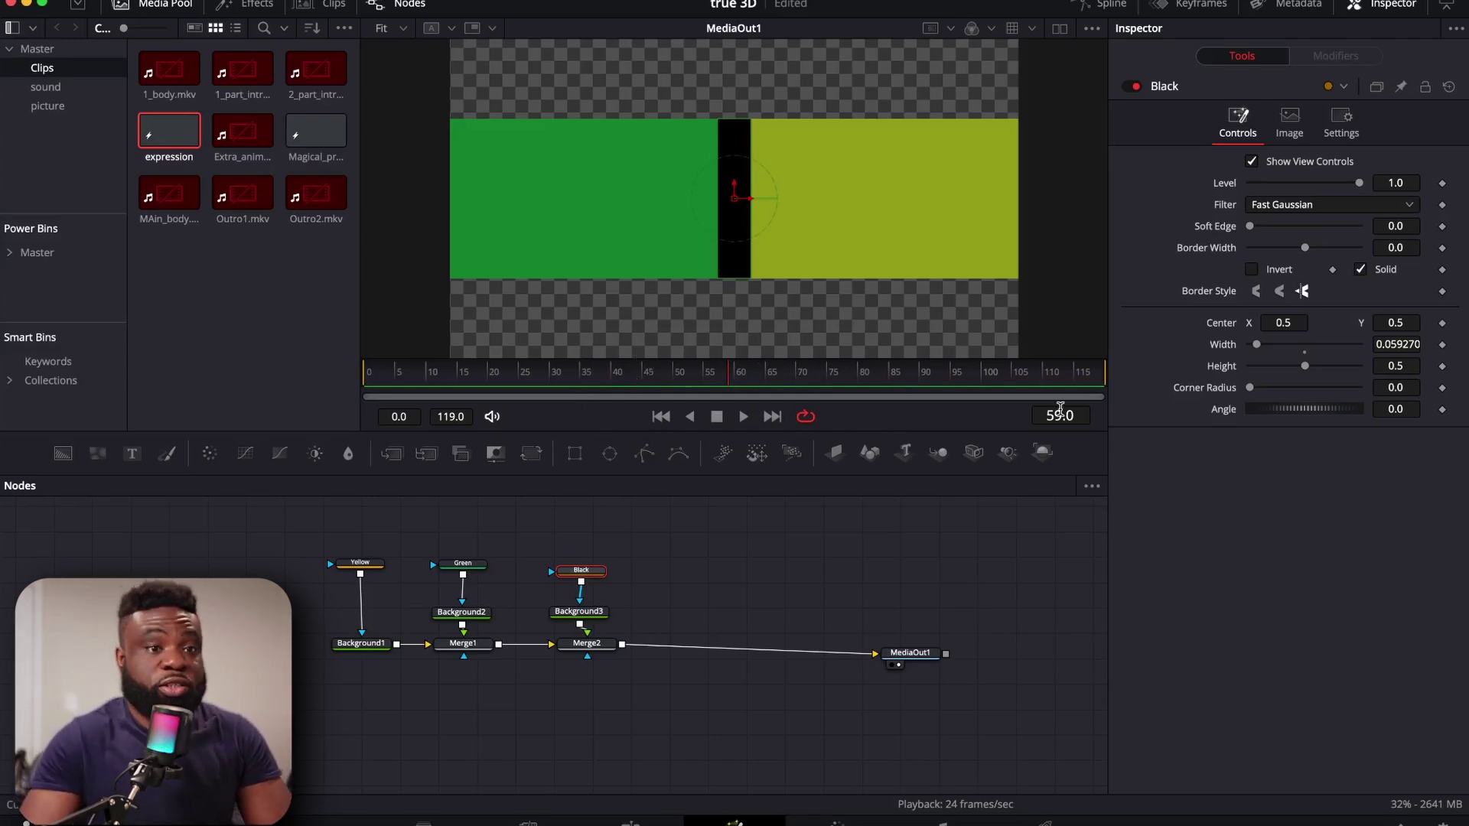
- Add an expression to Black's Center that ties its vertical position to Yellow's horizontal one: Point(0.5, Yellow.Center.X)
right_click(1331, 330)
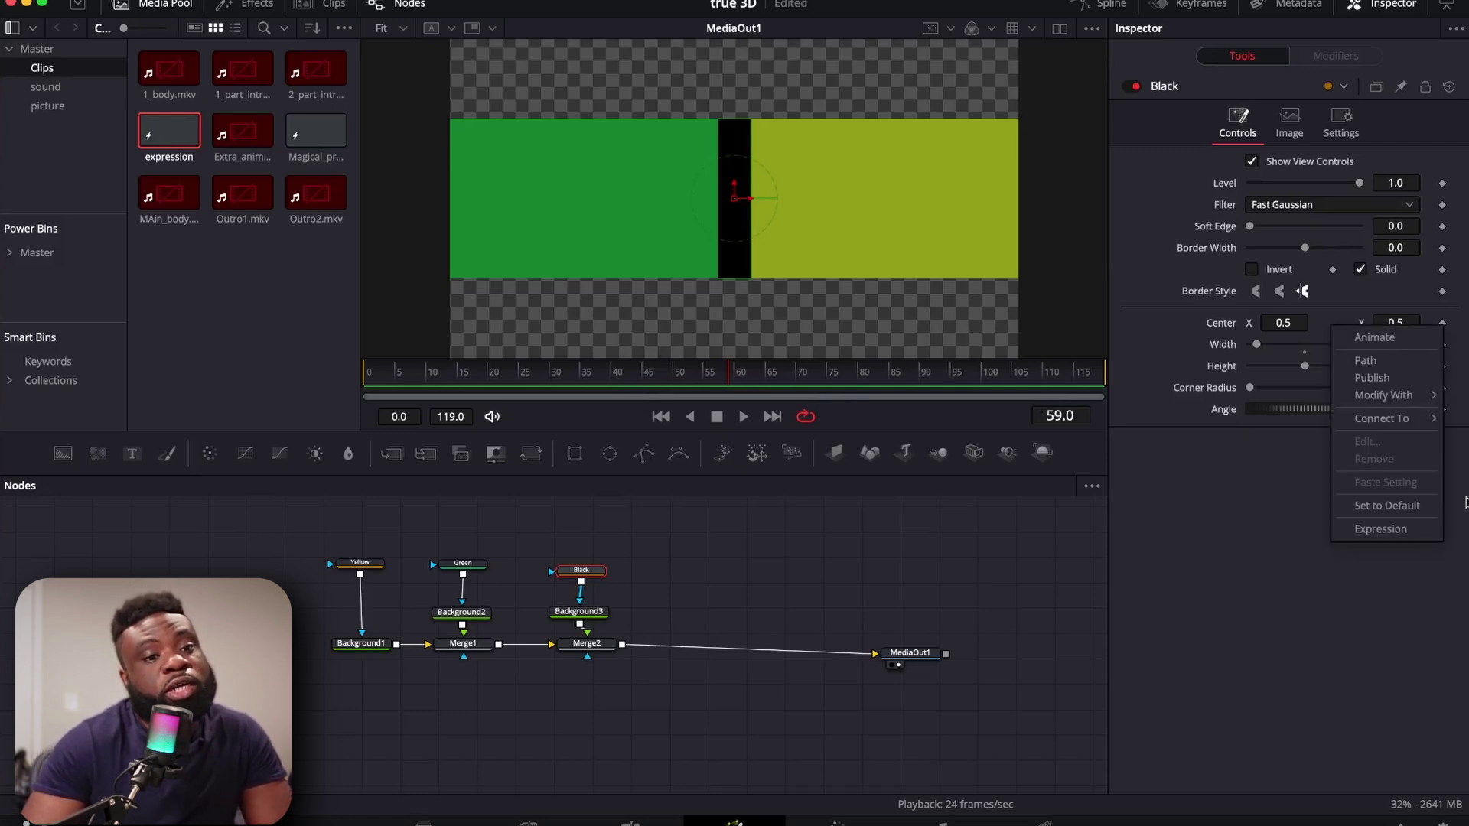
click(1397, 536)
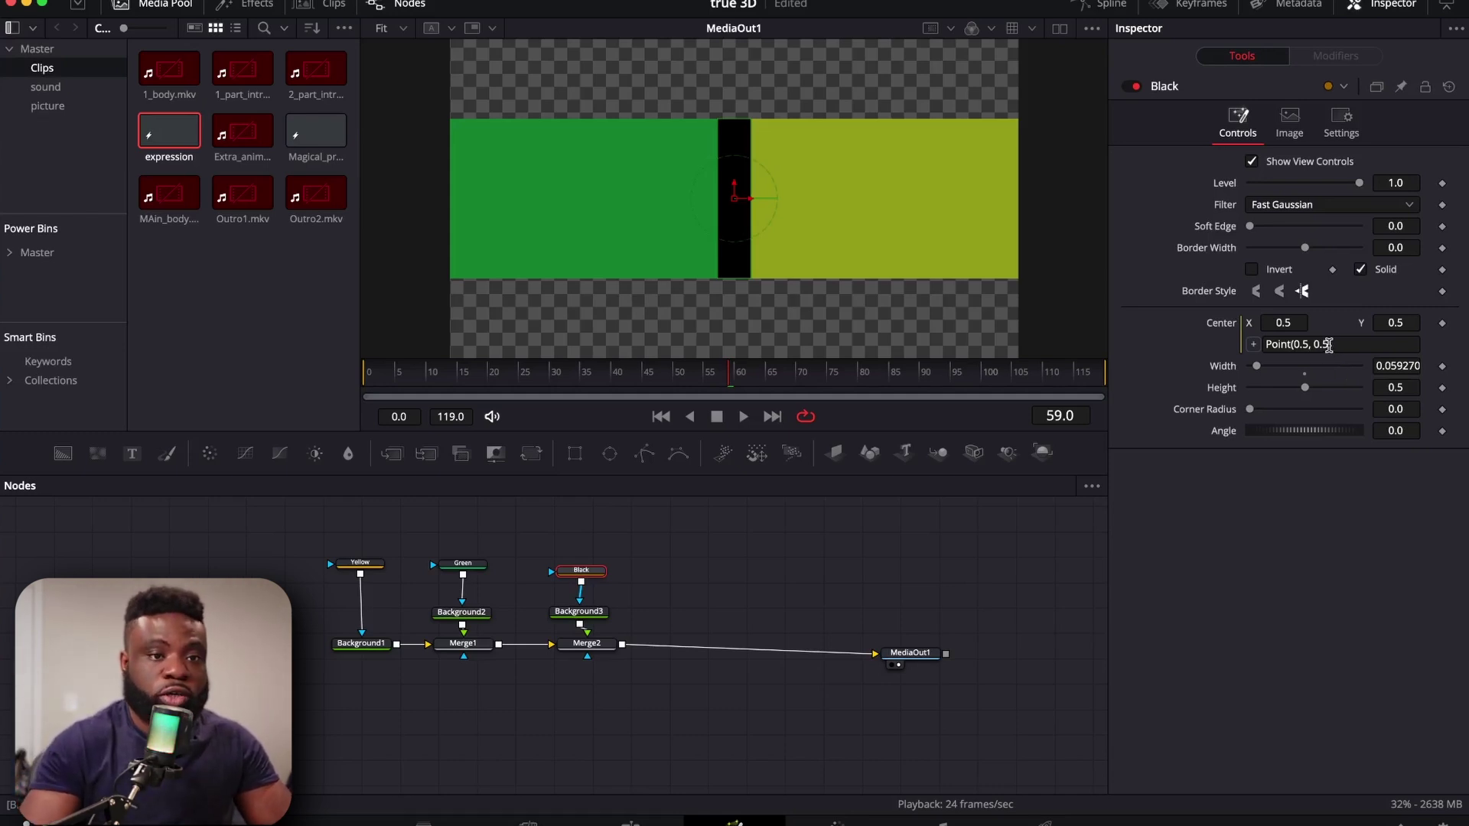
click(1335, 345)
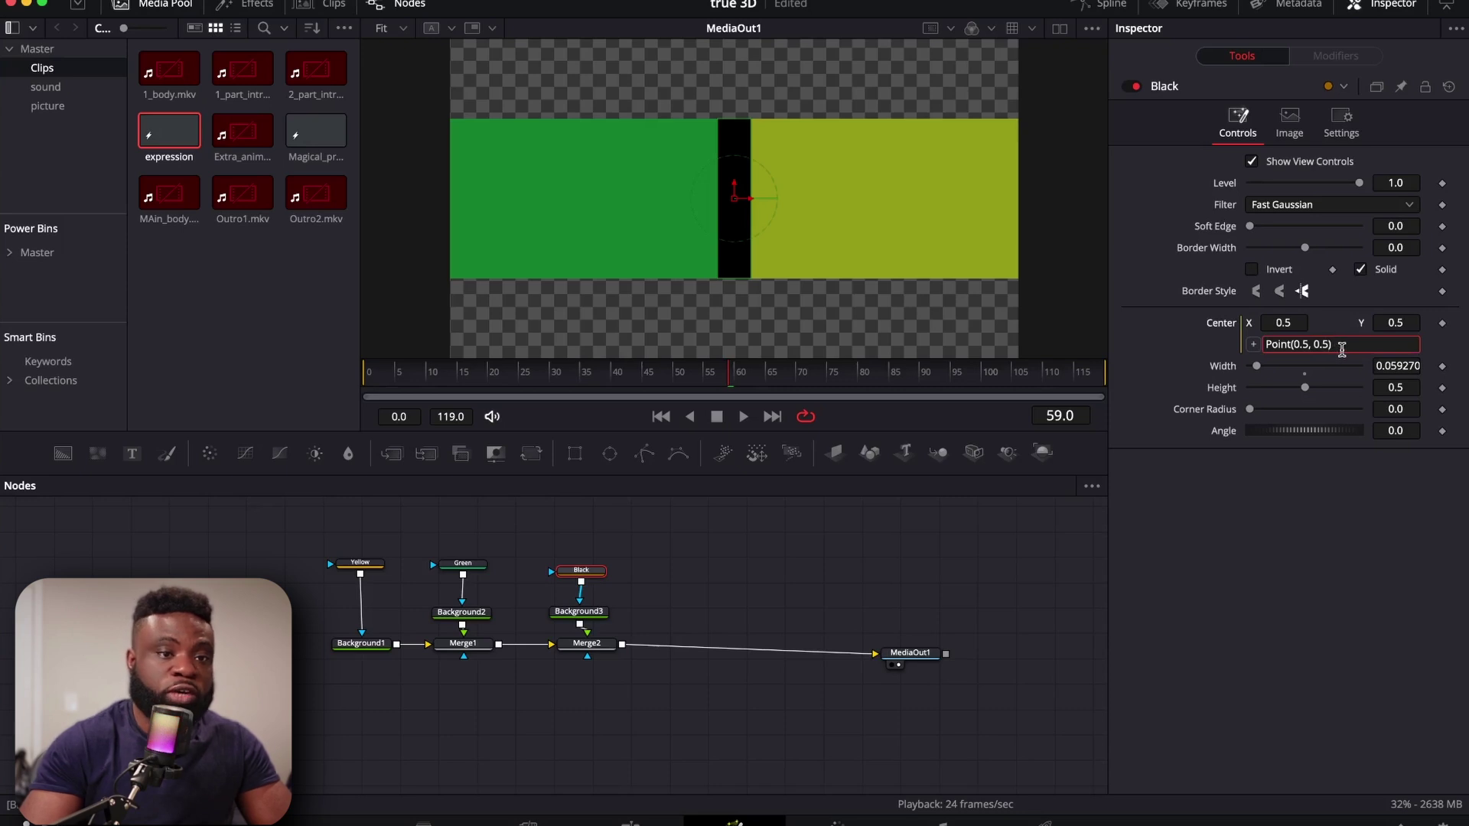
key(BackSpace)
key(BackSpace)
key(BackSpace)
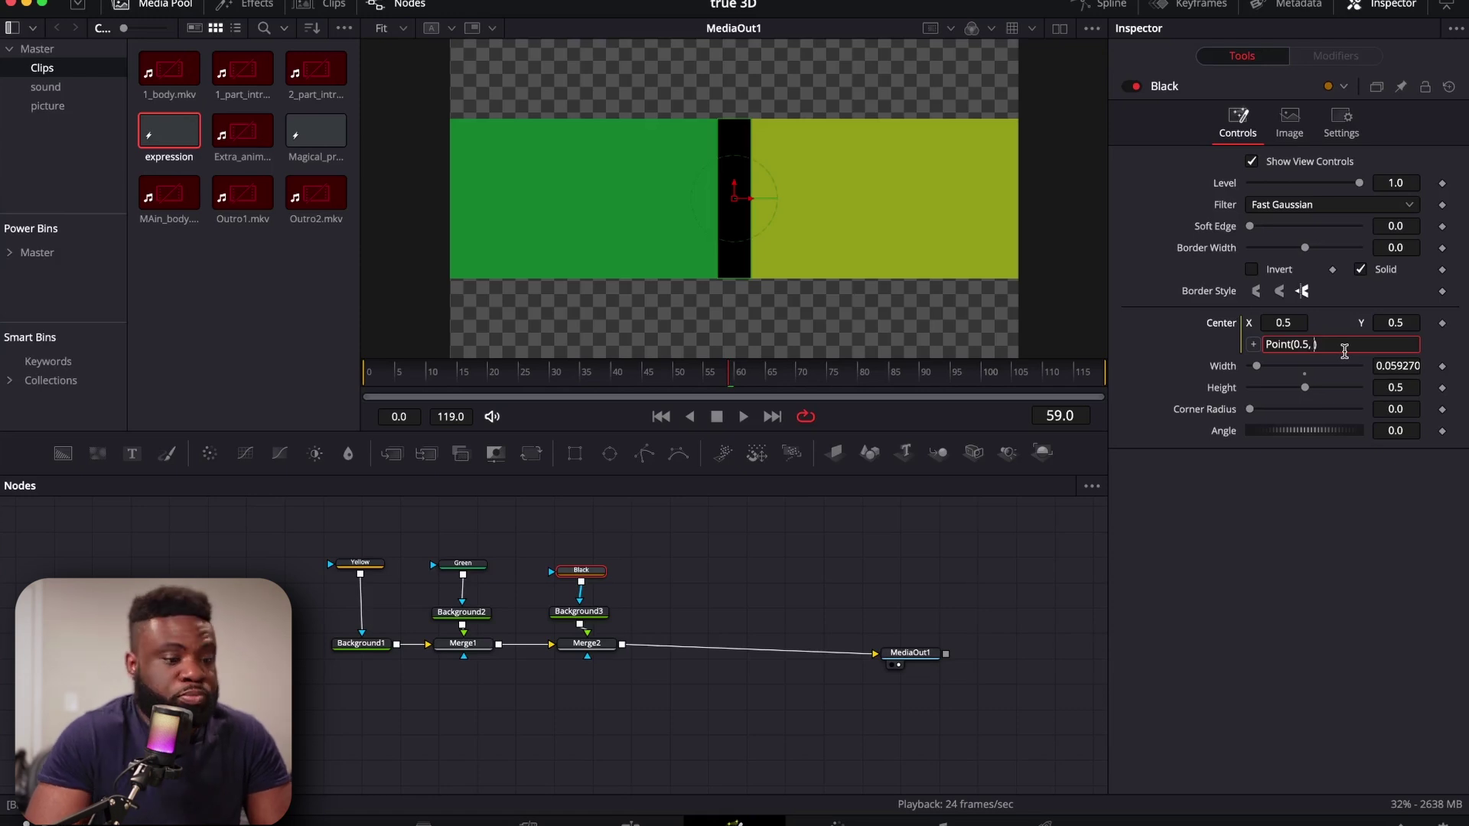
text(Yellow)
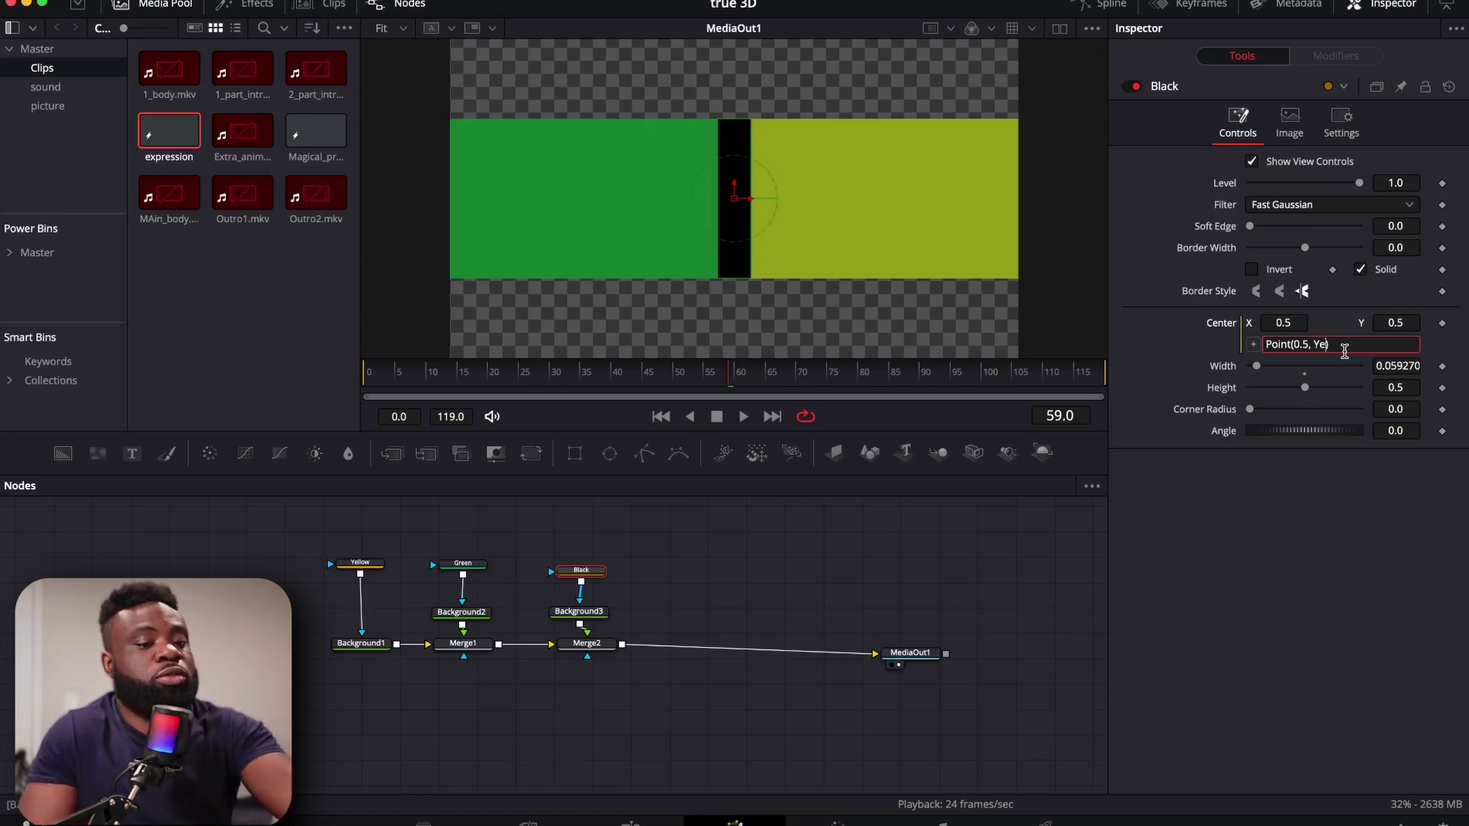
text(.Center.)
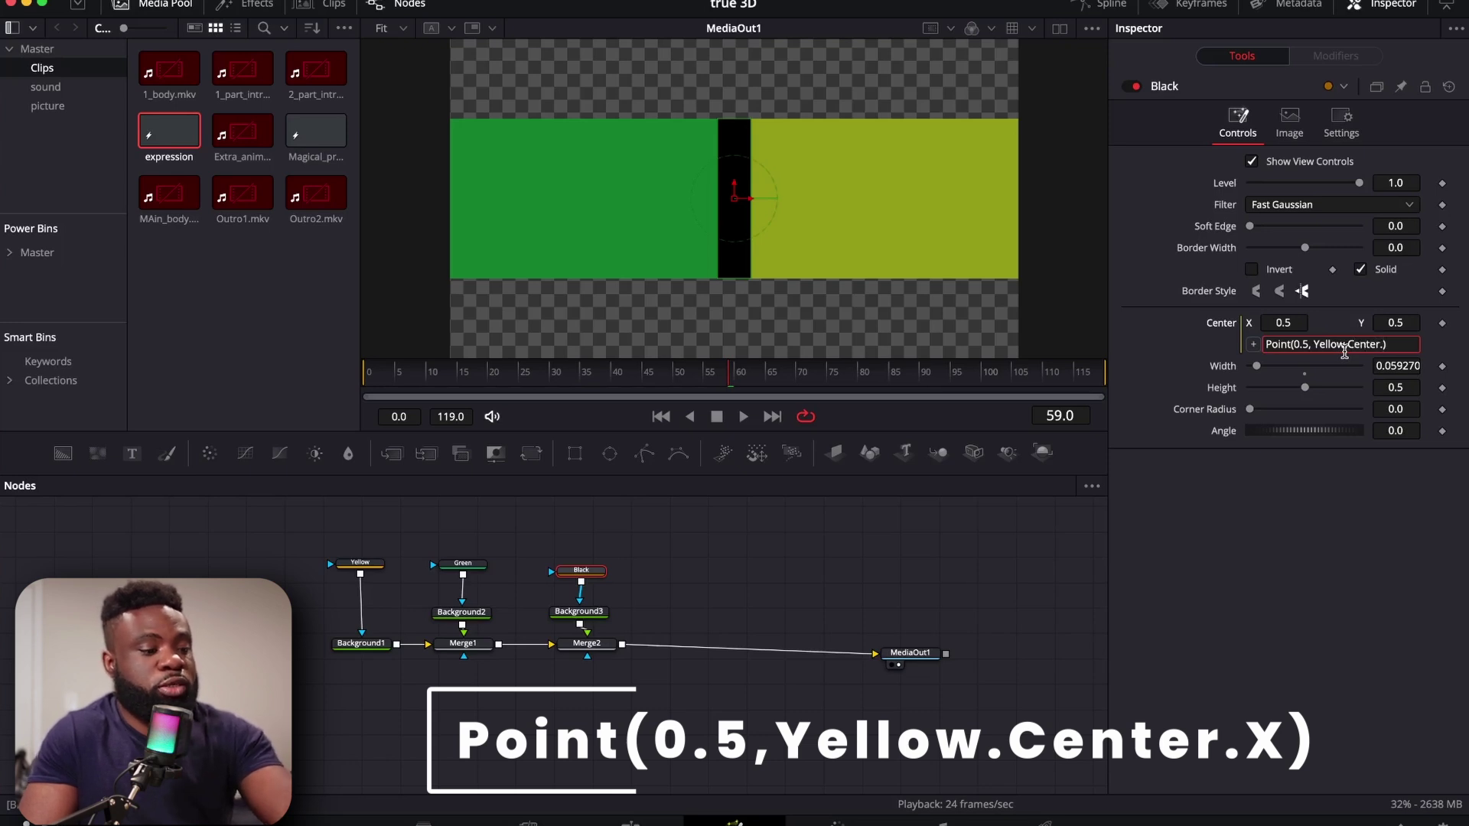
text(X)
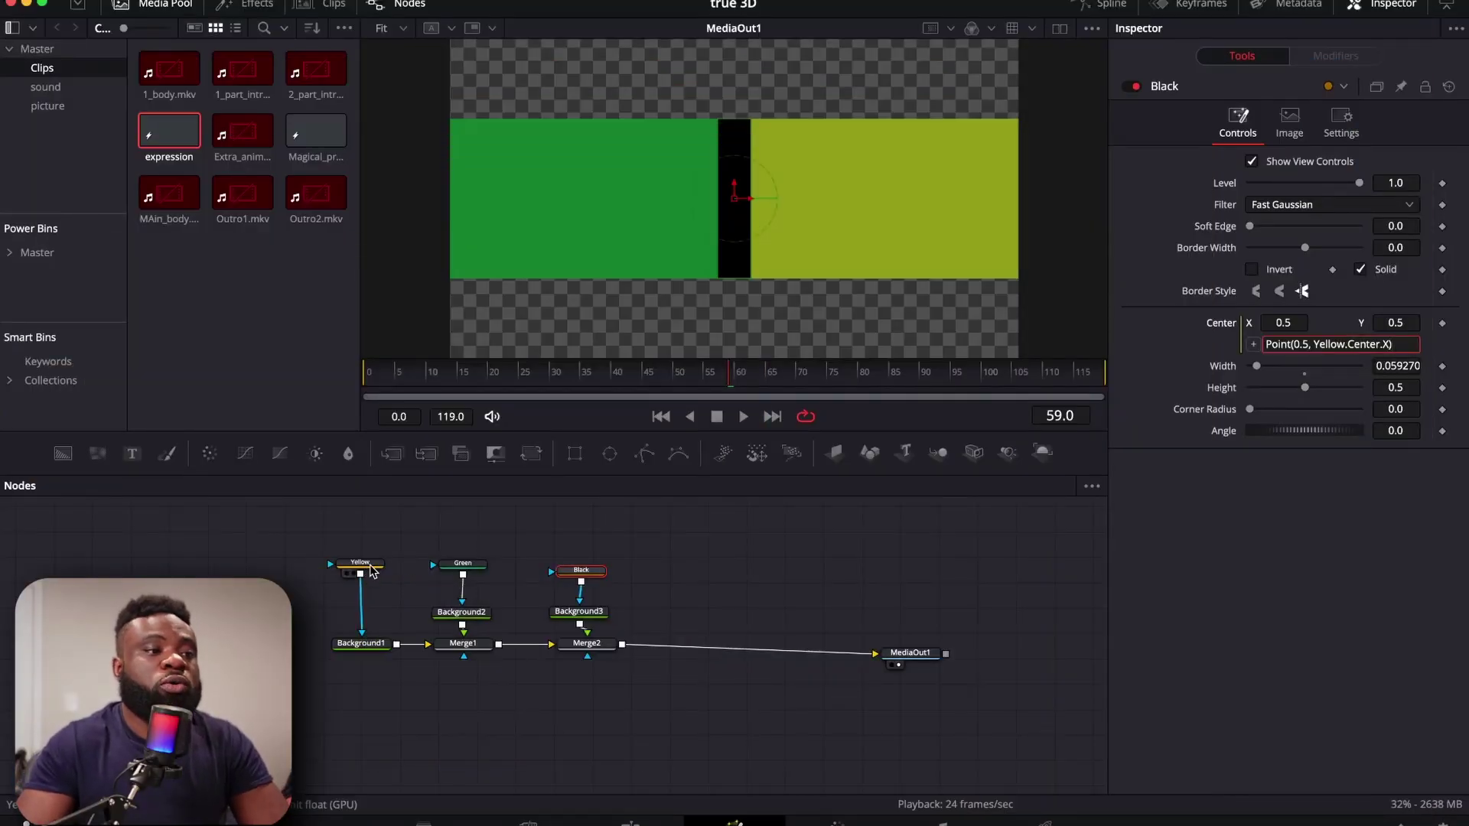
- Move the Yellow rectangle to a Center X of about 0.25 to test the vertical link, and inspect Black's Center values
click(372, 573)
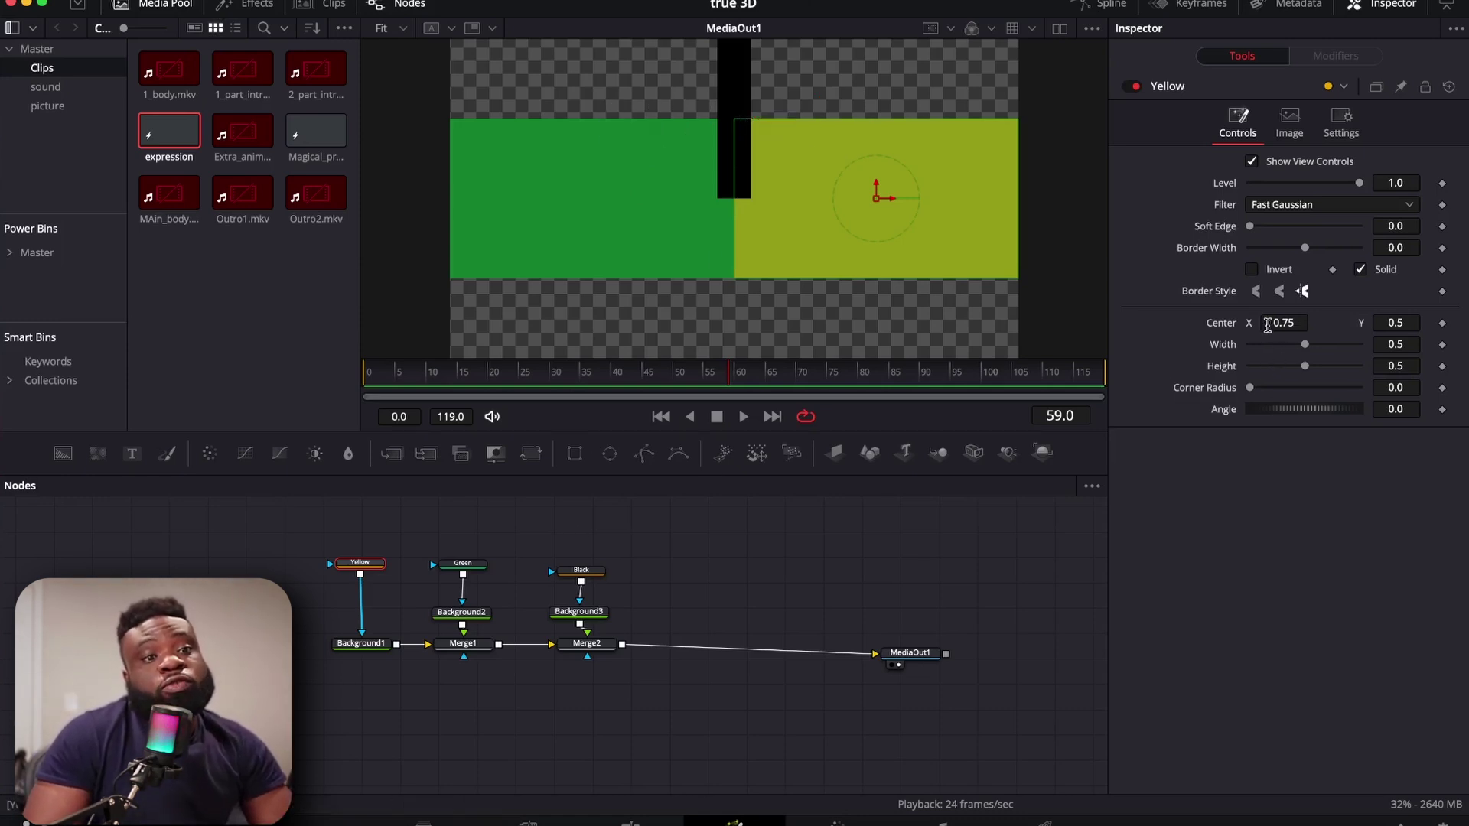
drag(1268, 325, 1178, 325)
click(580, 570)
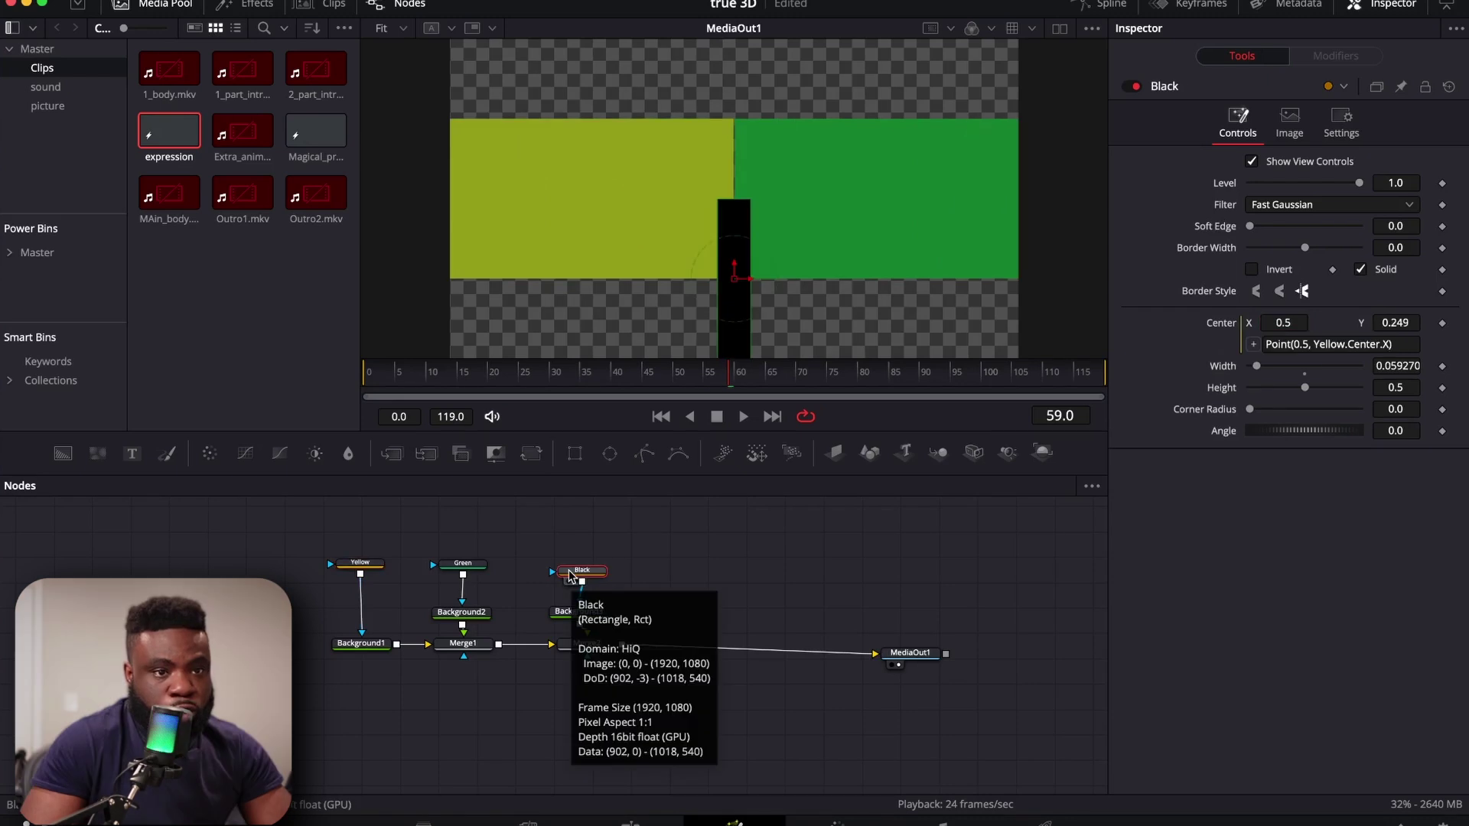
- Change Black's Center expression to Point(0.5, 1.25-Yellow.Center.X)
click(361, 563)
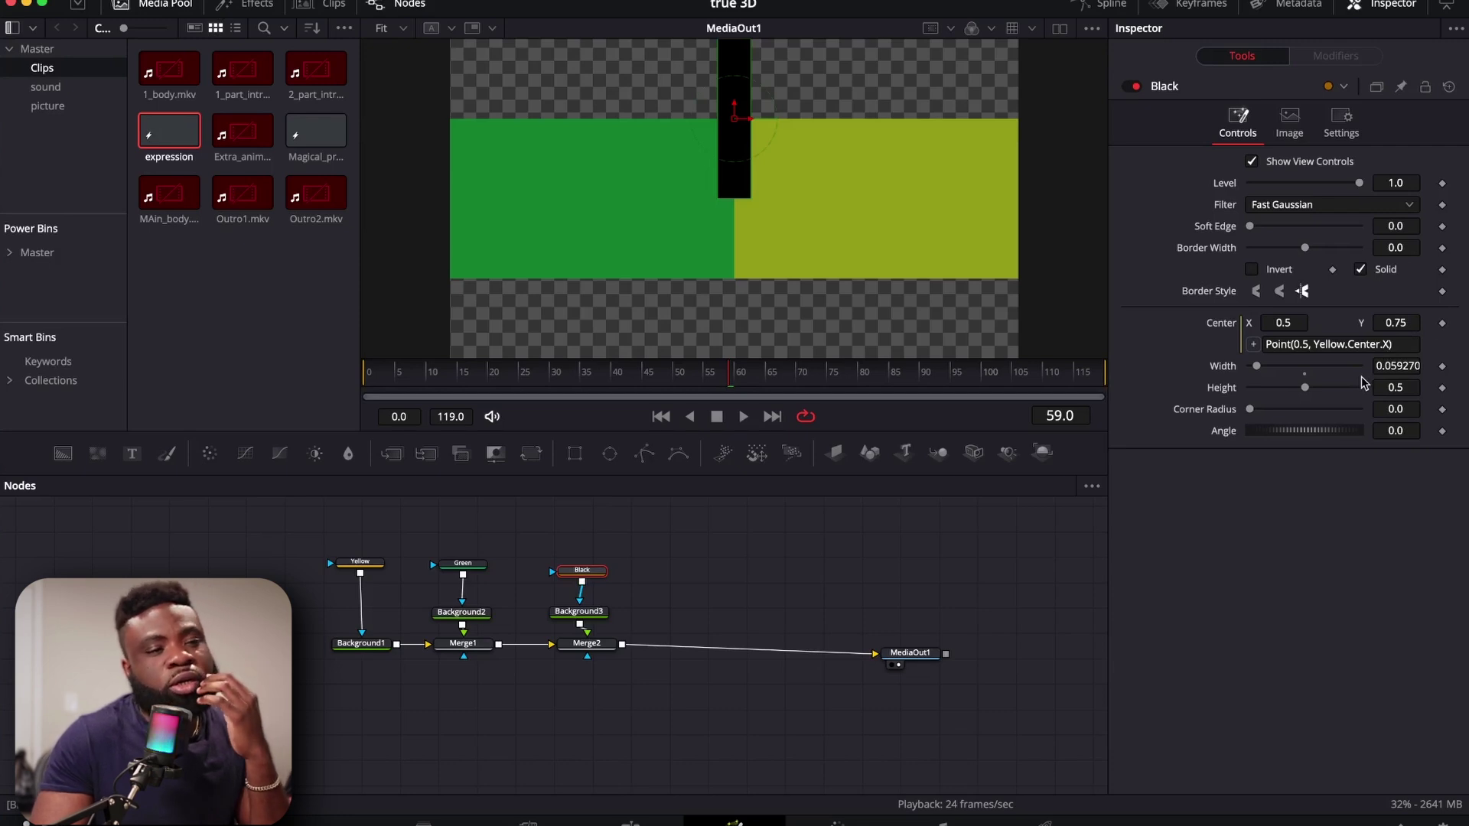
click(1314, 344)
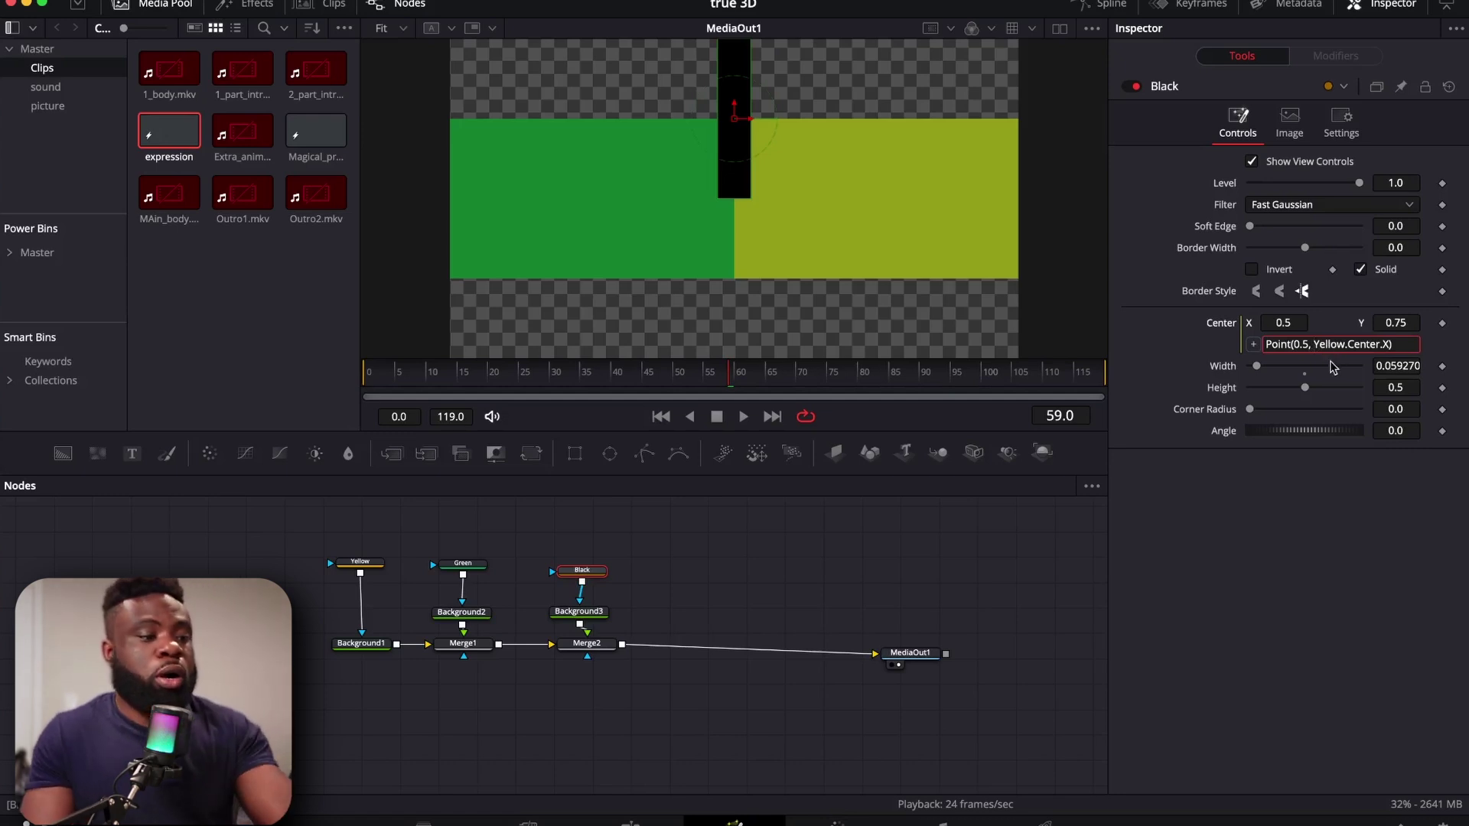
text(1)
text(.25)
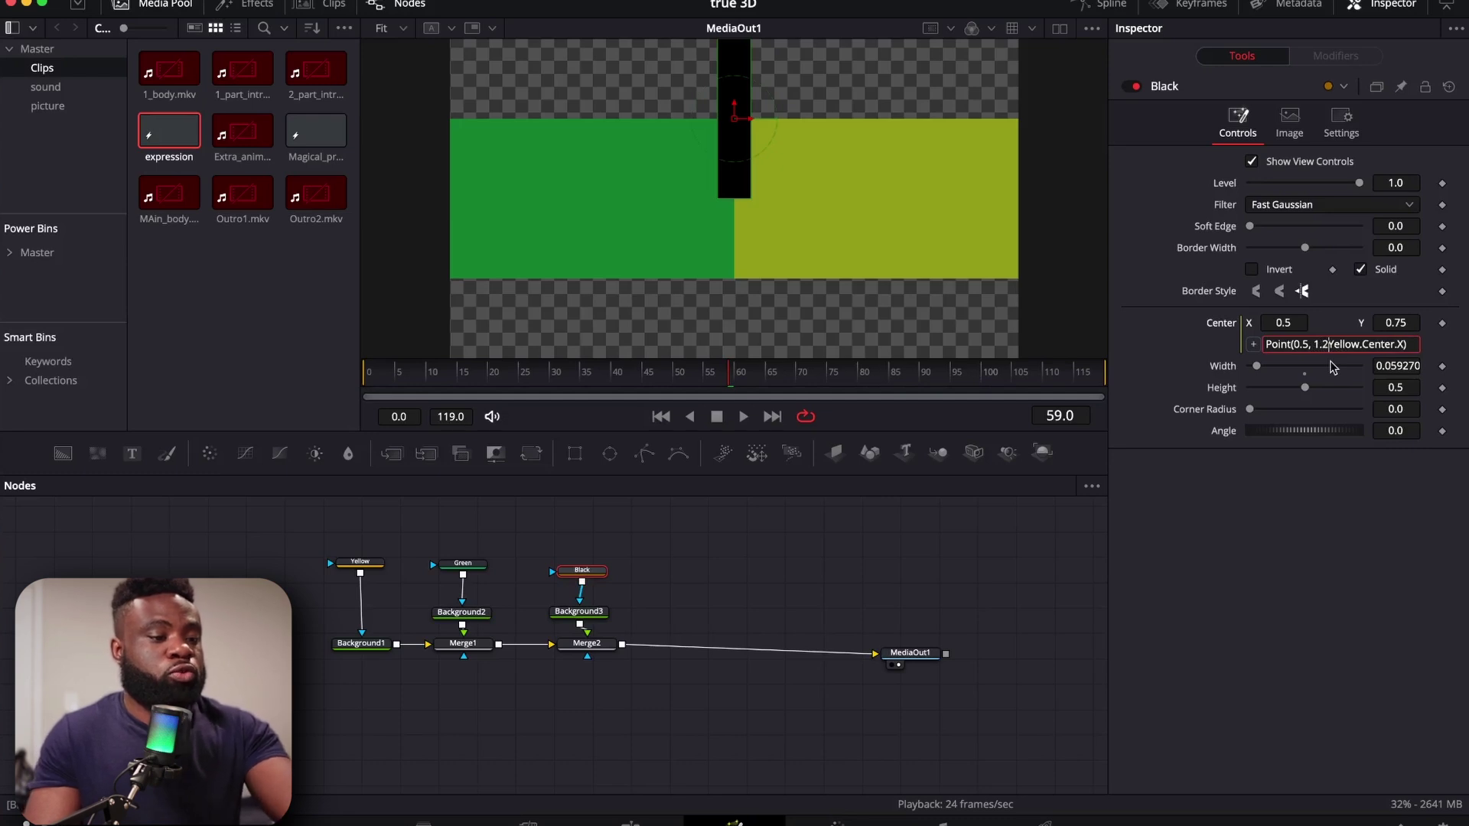
text(-)
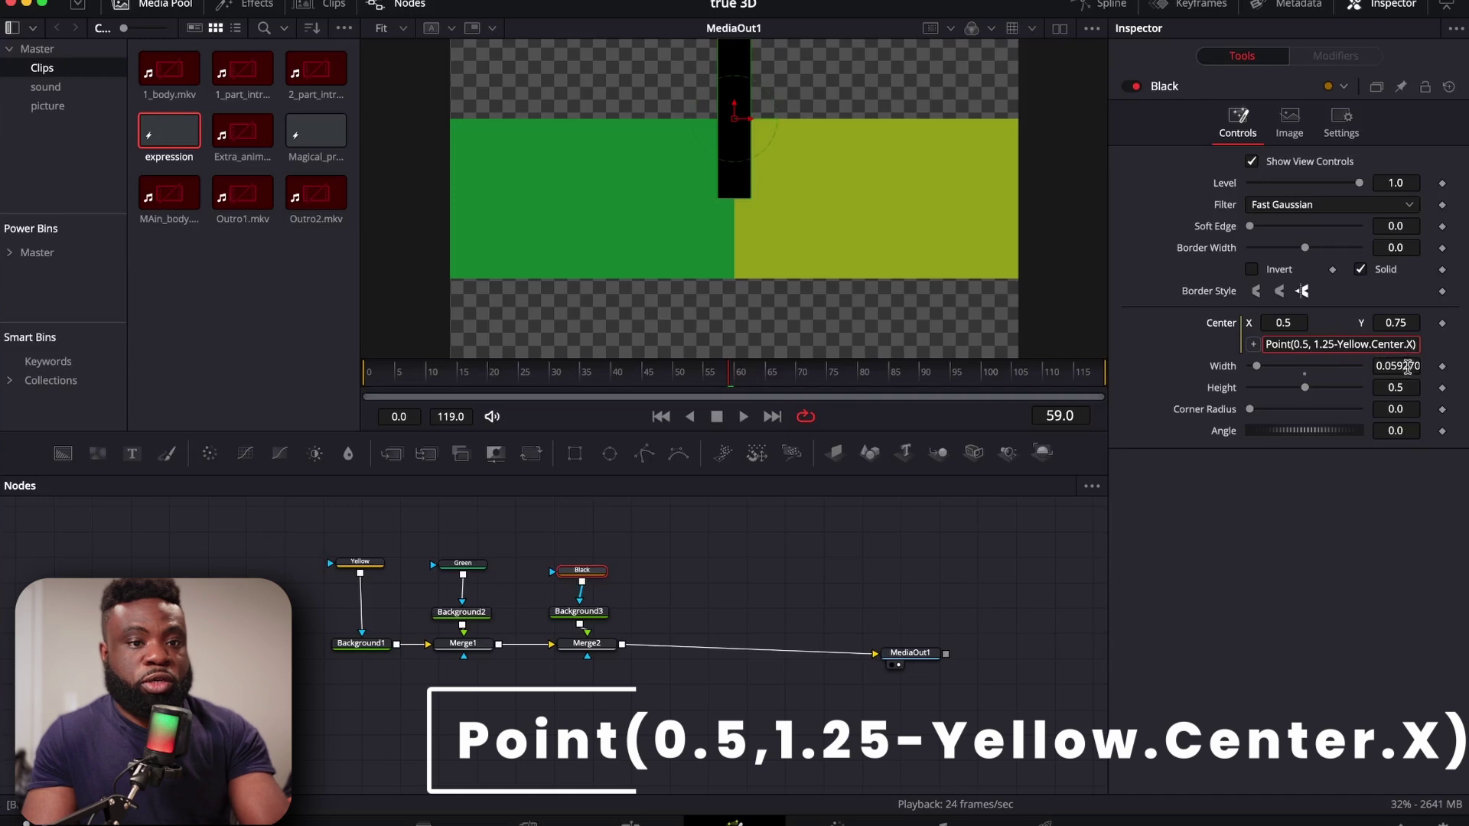
key(Tab)
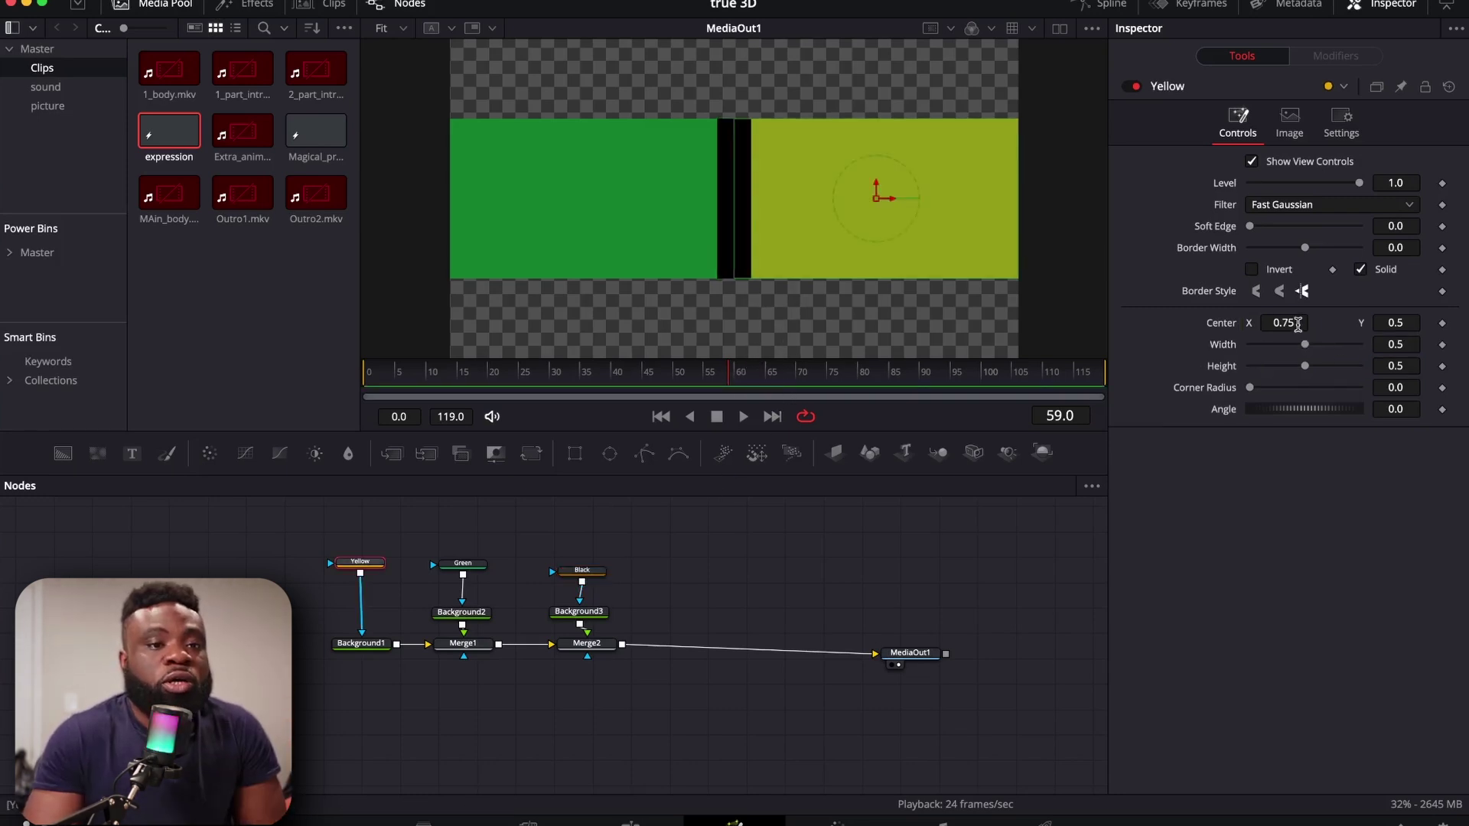
- Nudge the Yellow rectangle's Center X to test the linked rectangles, and set it back to 0.75
mouse_move(1298, 324)
mouse_down()
mouse_move(1408, 324)
mouse_move(1295, 324)
mouse_up()
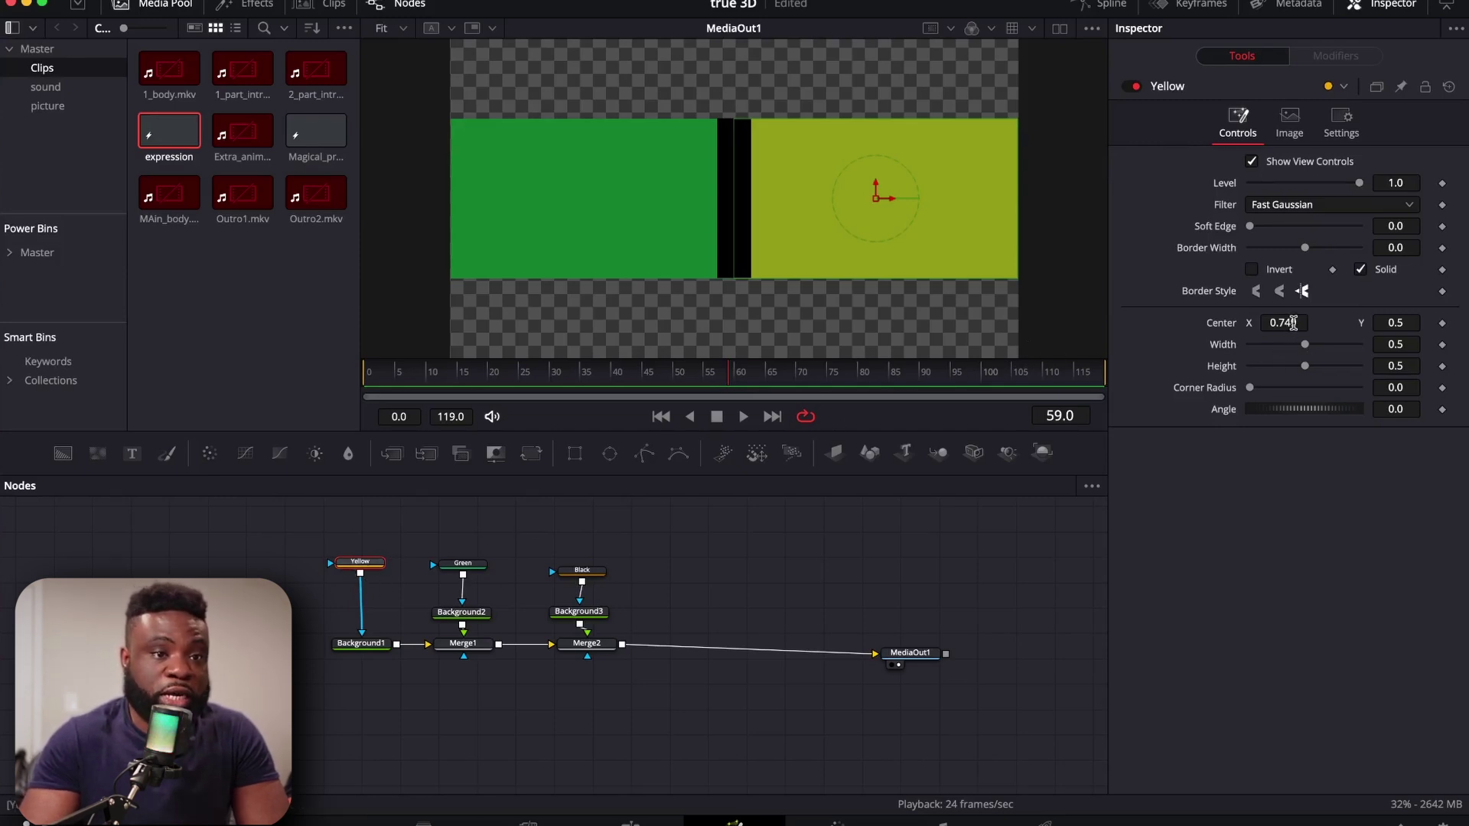
mouse_move(1293, 322)
mouse_down()
mouse_move(1217, 322)
mouse_move(1411, 322)
mouse_move(1292, 322)
mouse_up()
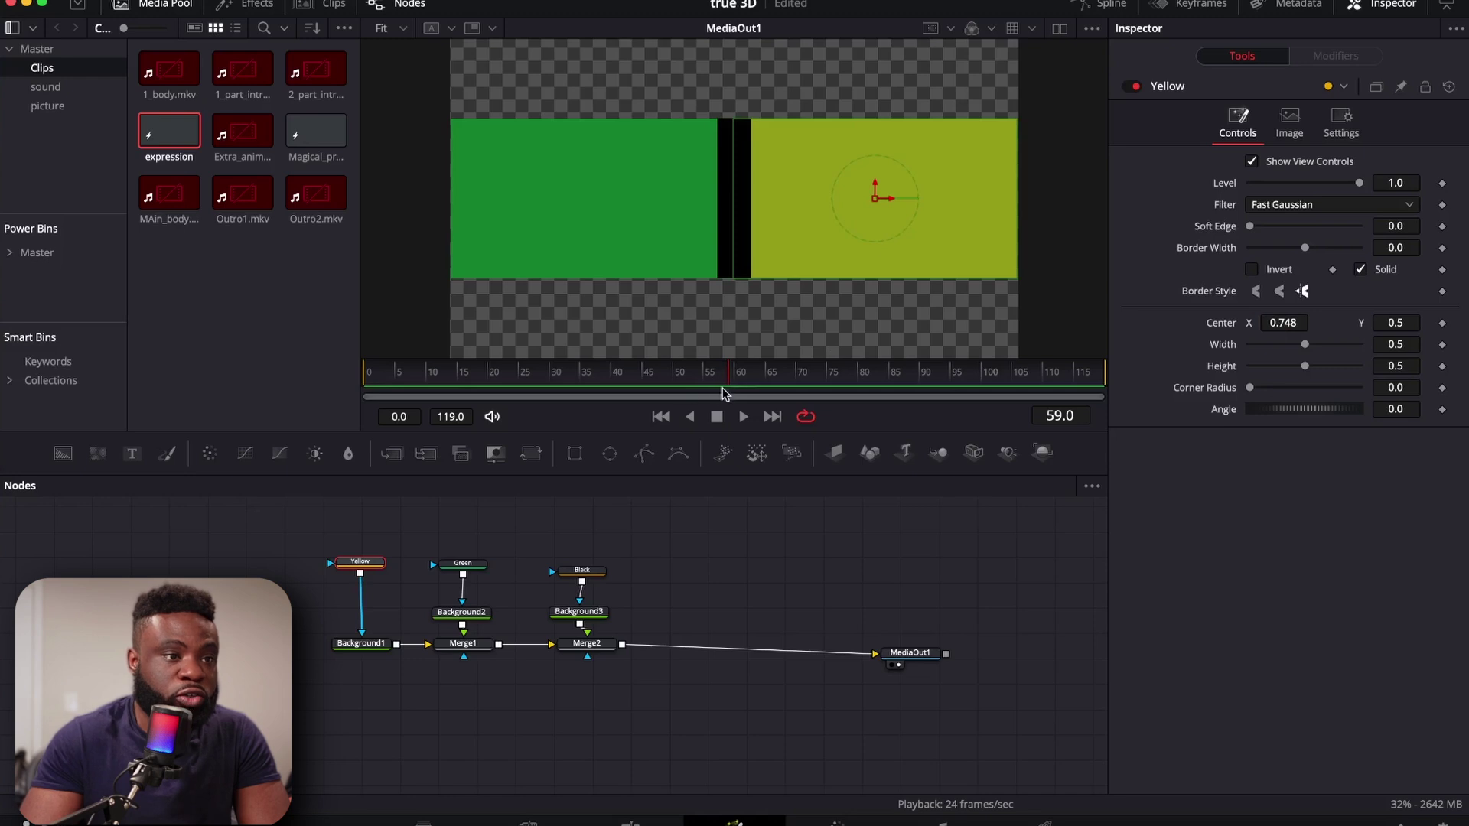
click(1306, 330)
key(BackSpace)
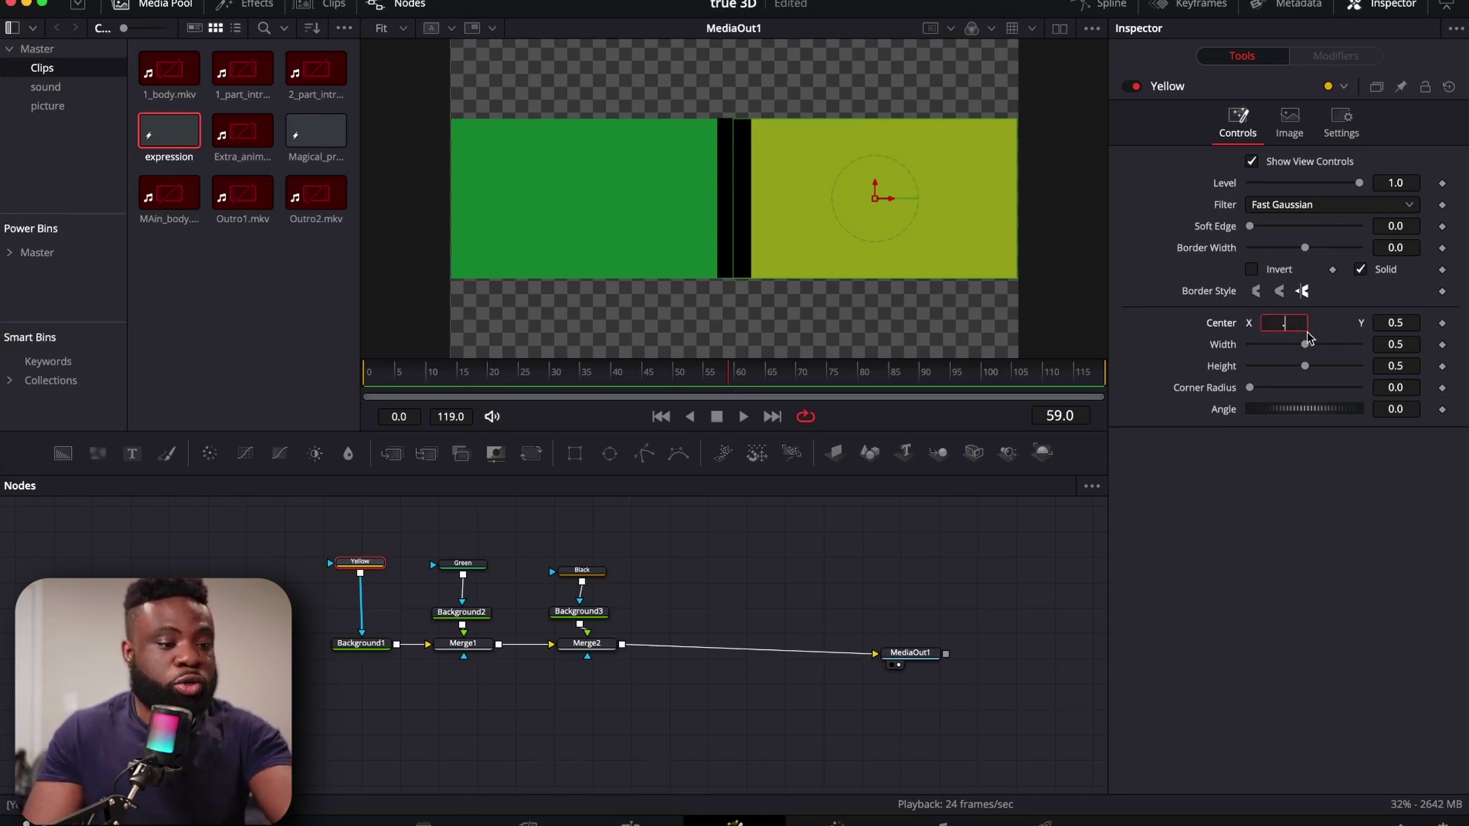
text(.75)
key(Tab)
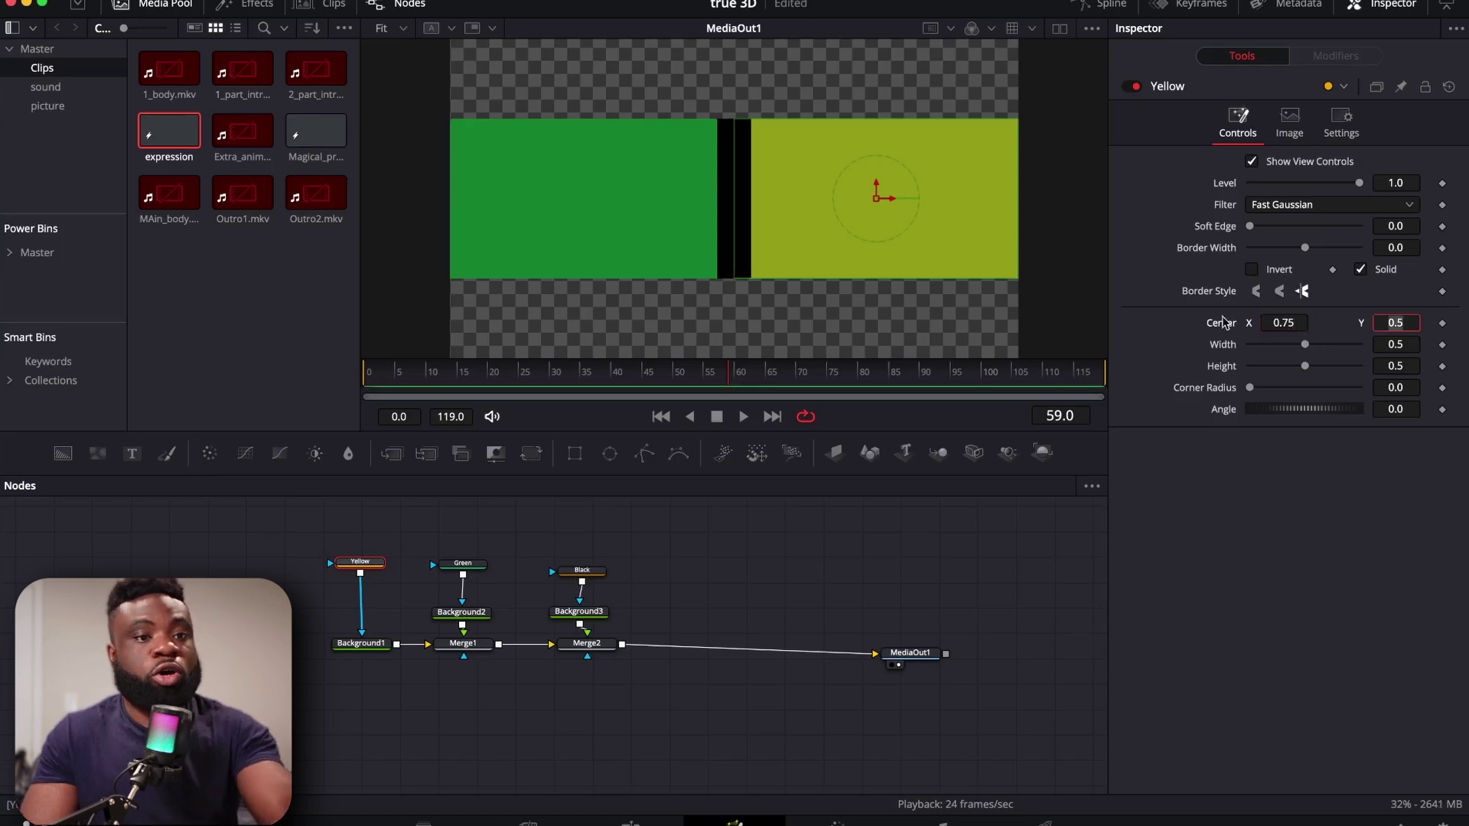
- Keyframe Yellow's Center at frame 15 with X at 0.75 and at frame 0 with X at about 1.254
click(559, 388)
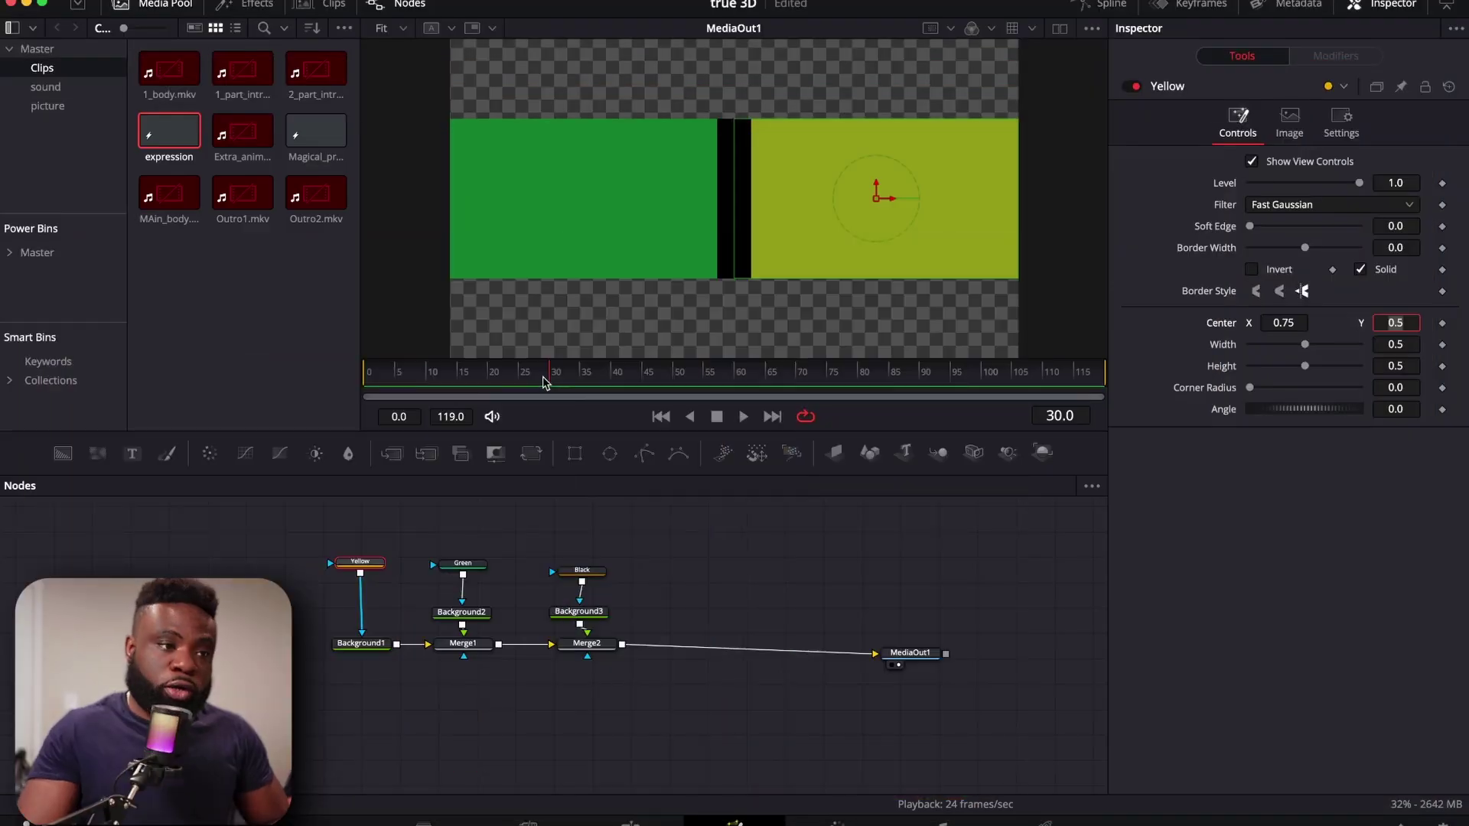
drag(541, 382, 463, 382)
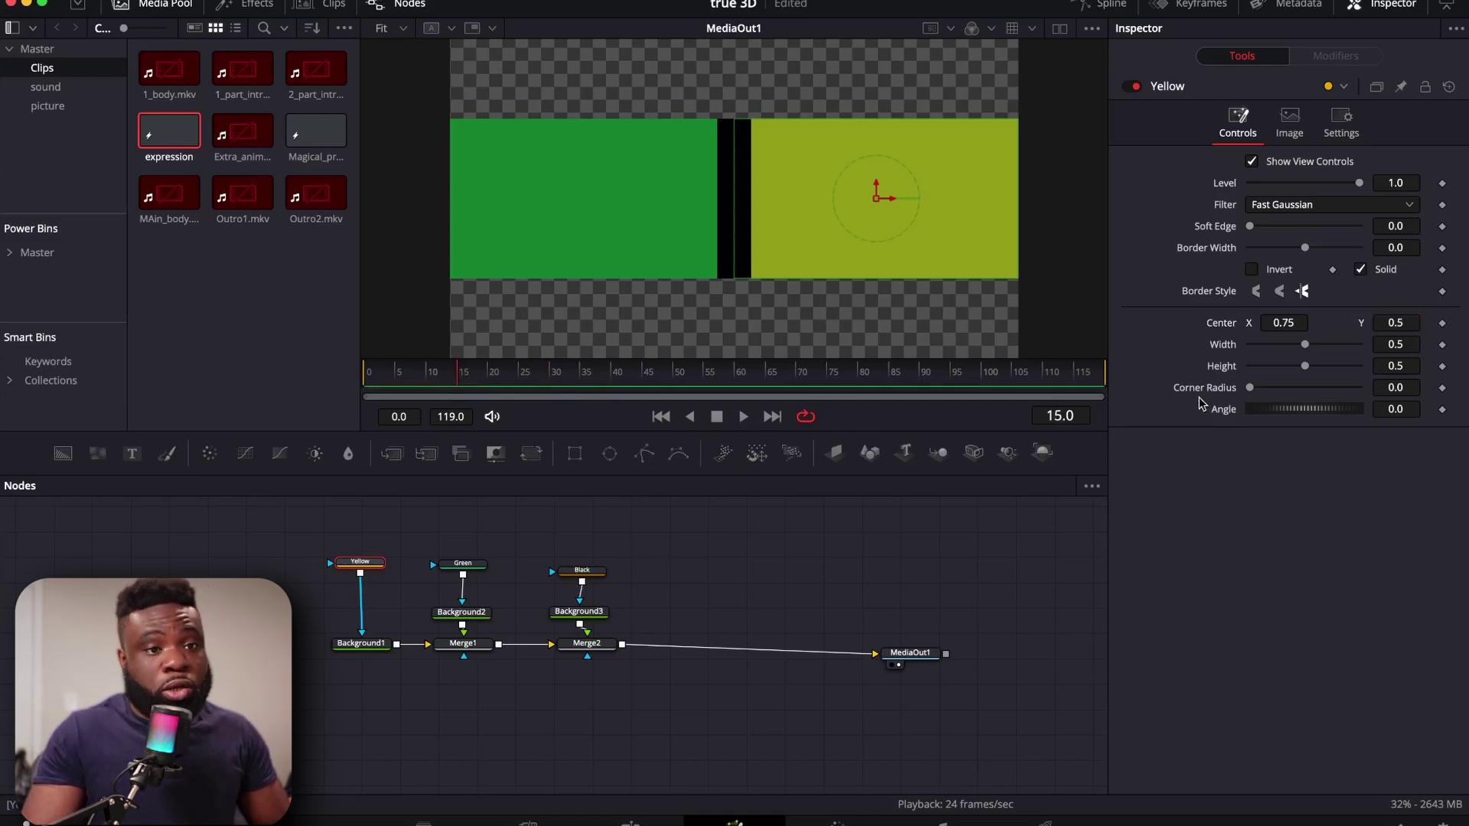
click(1442, 322)
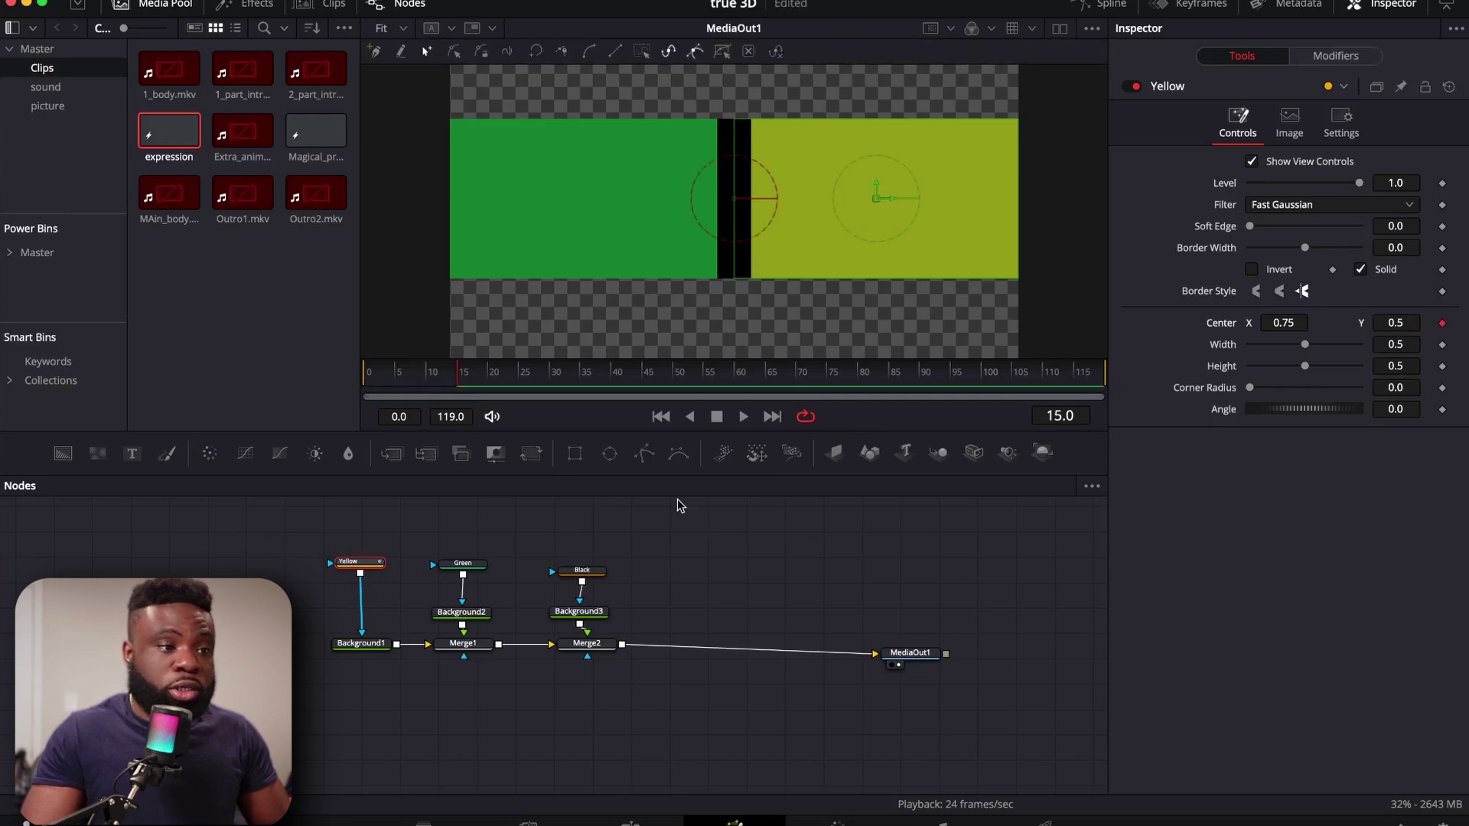
drag(462, 382, 368, 382)
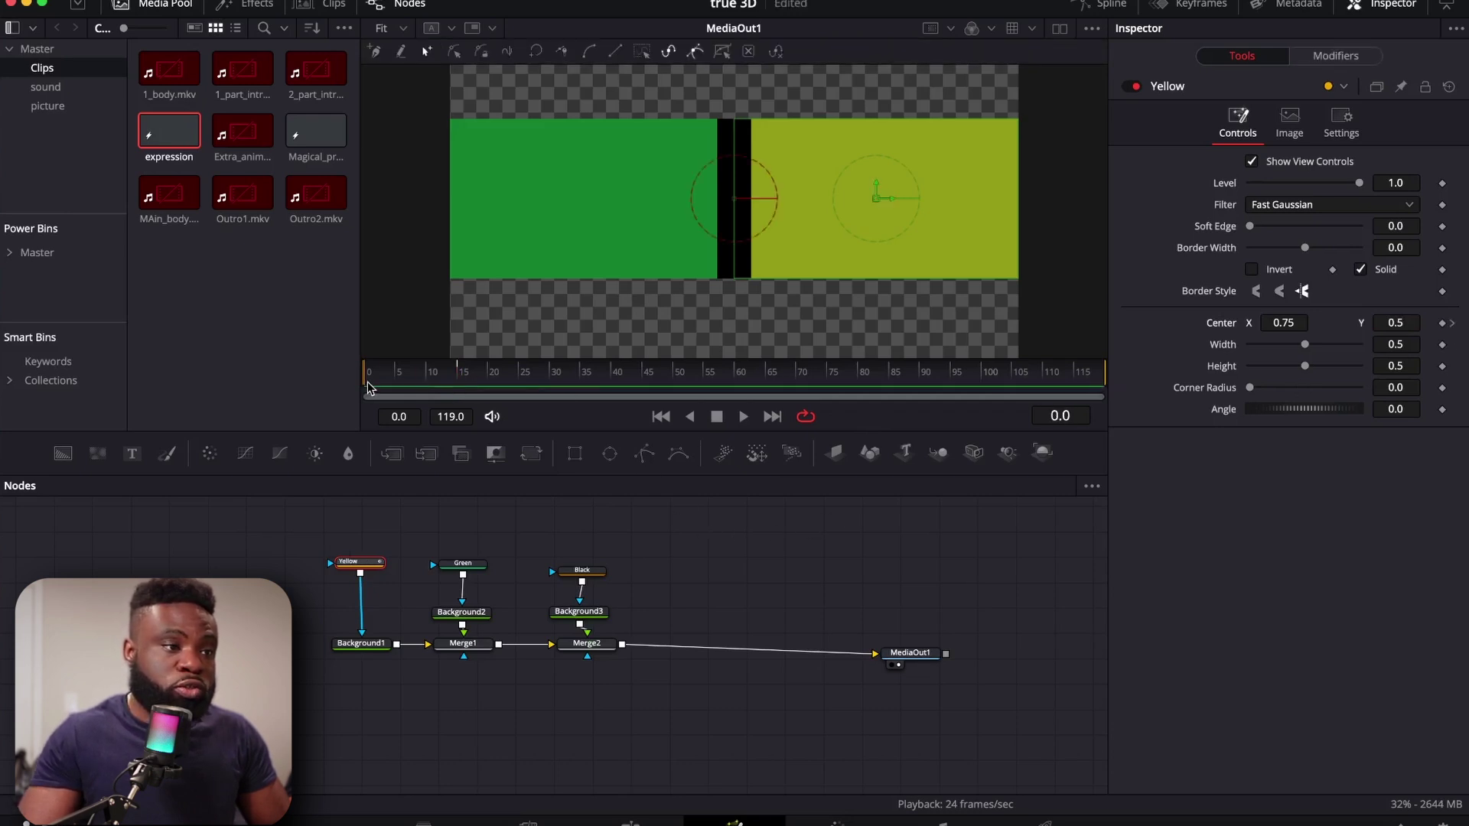
drag(1288, 323, 1465, 322)
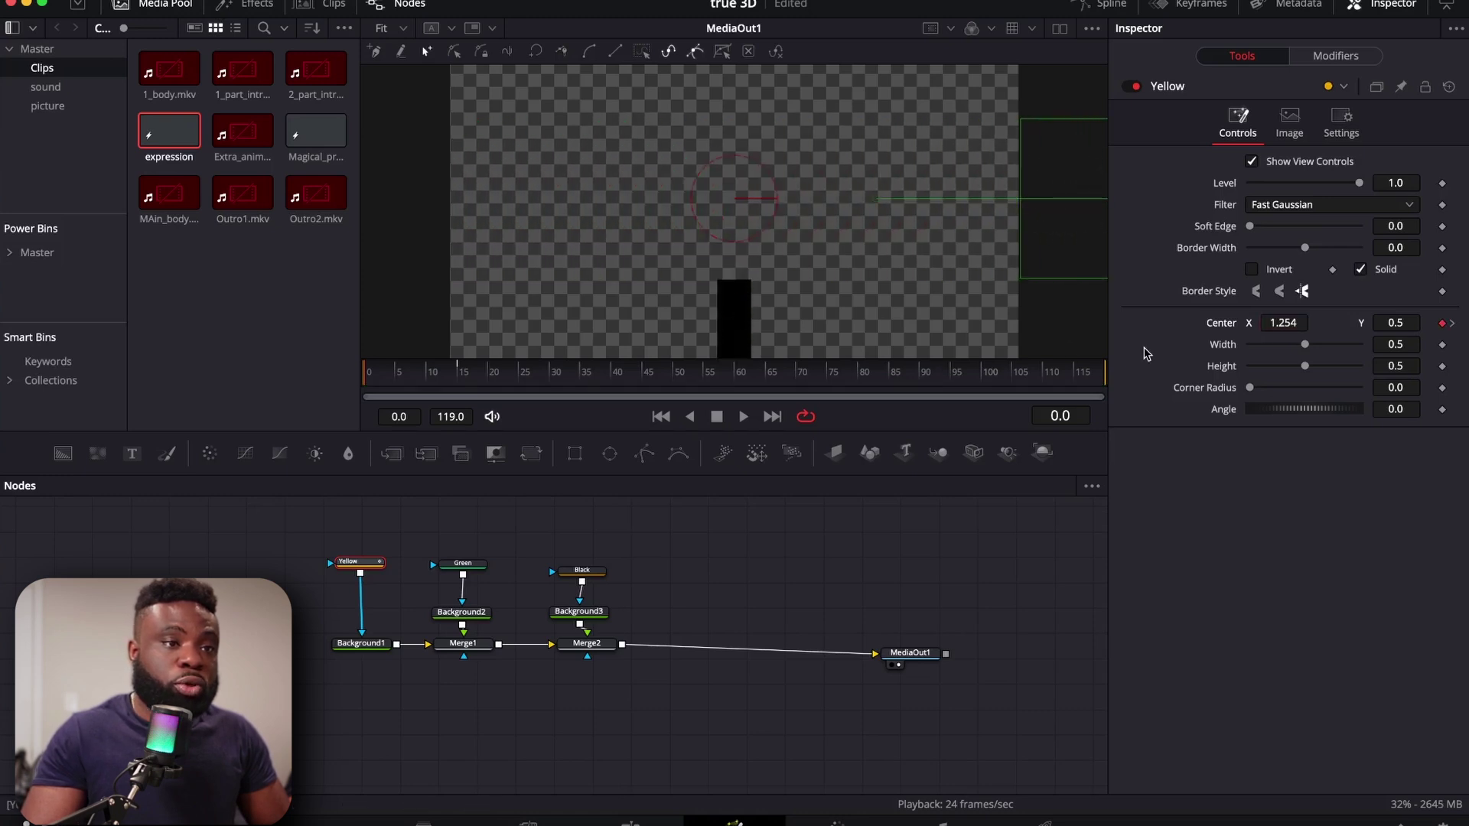
- Play the animation from the start to check how the three rectangles move together
click(742, 417)
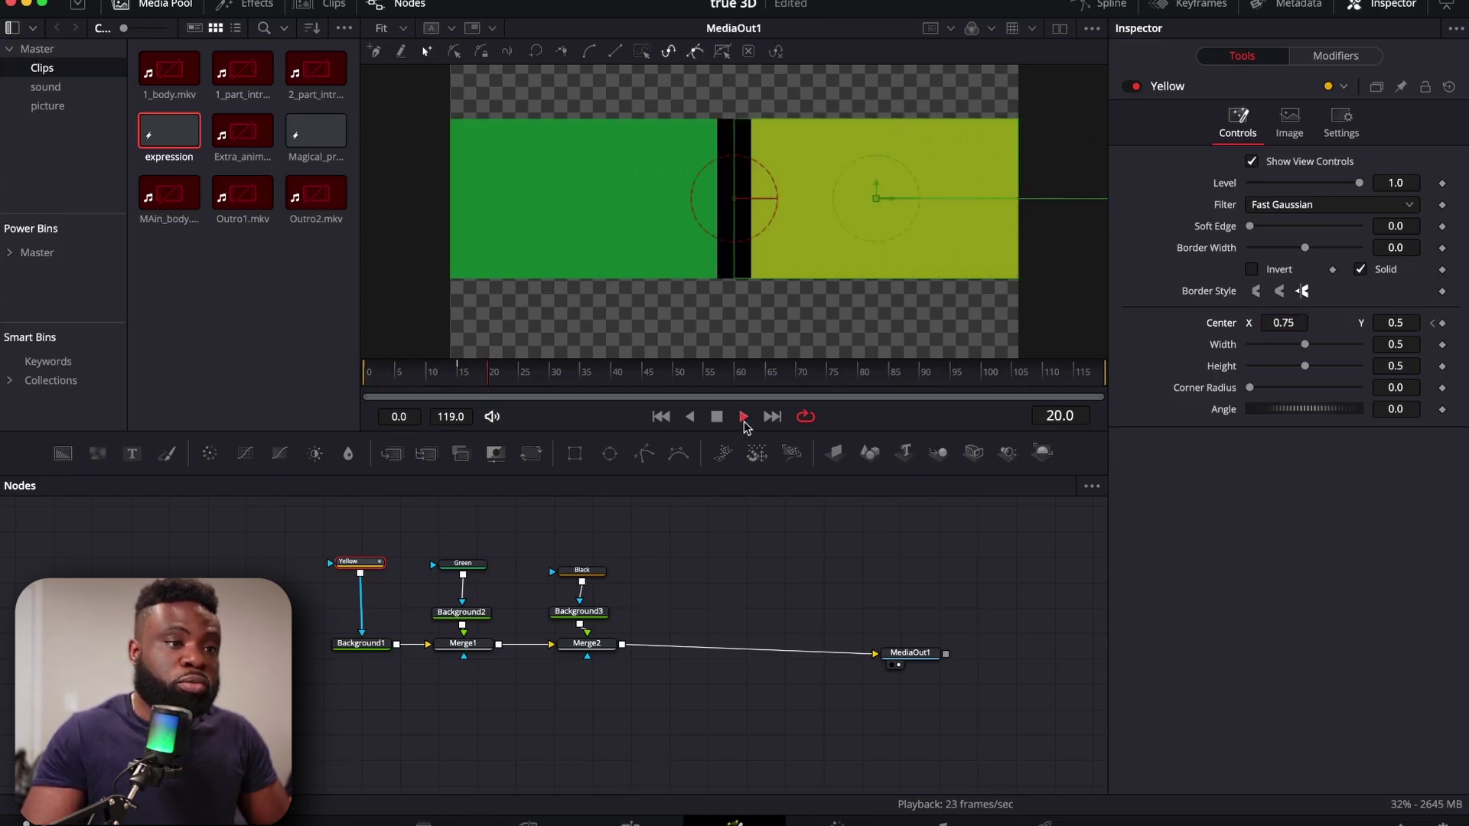
click(723, 419)
drag(596, 381, 363, 379)
click(743, 418)
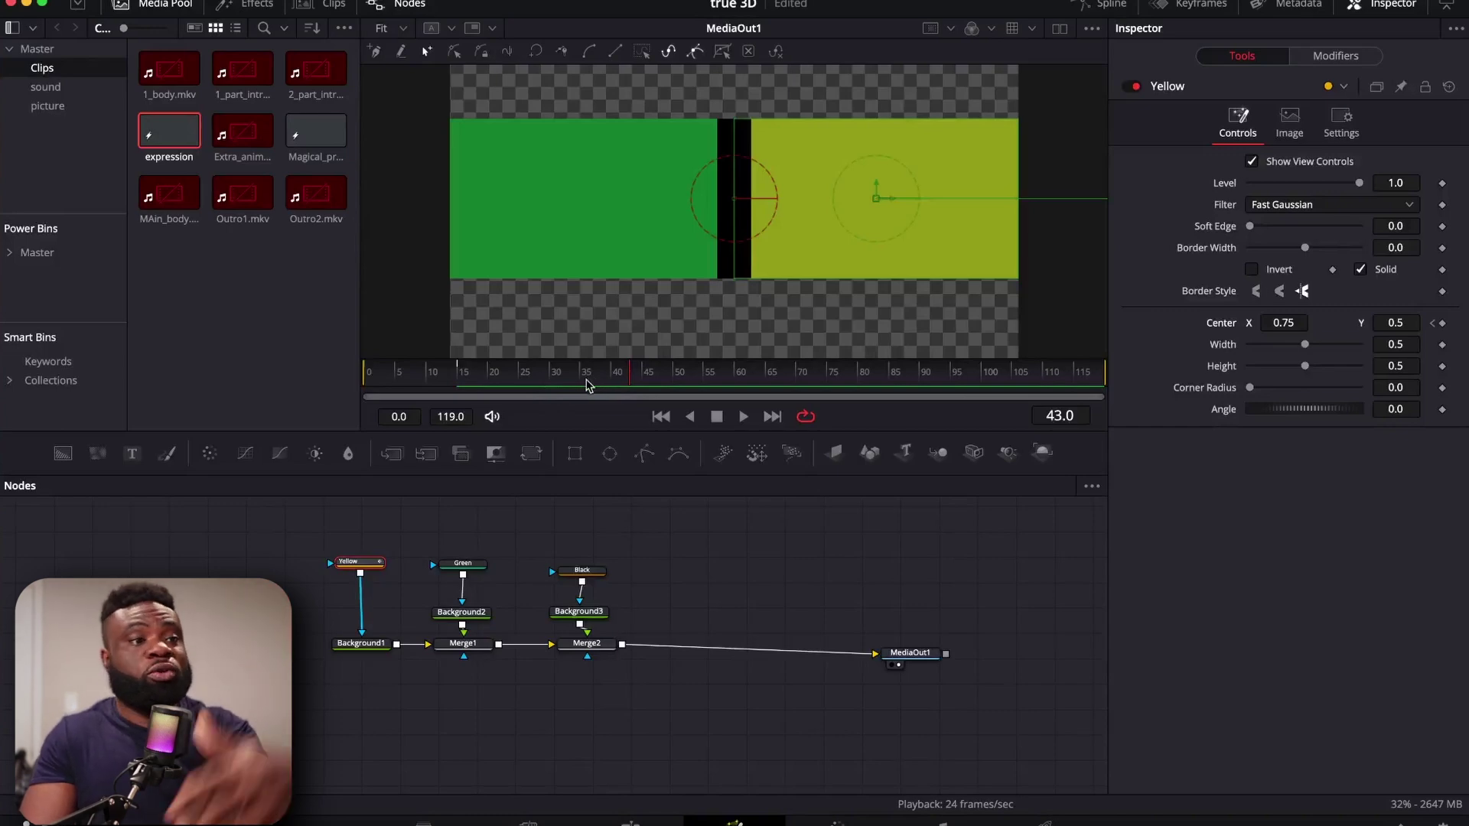
- Remove the keyframe animation from Yellow's Center, keeping its X value at 0.75
click(504, 535)
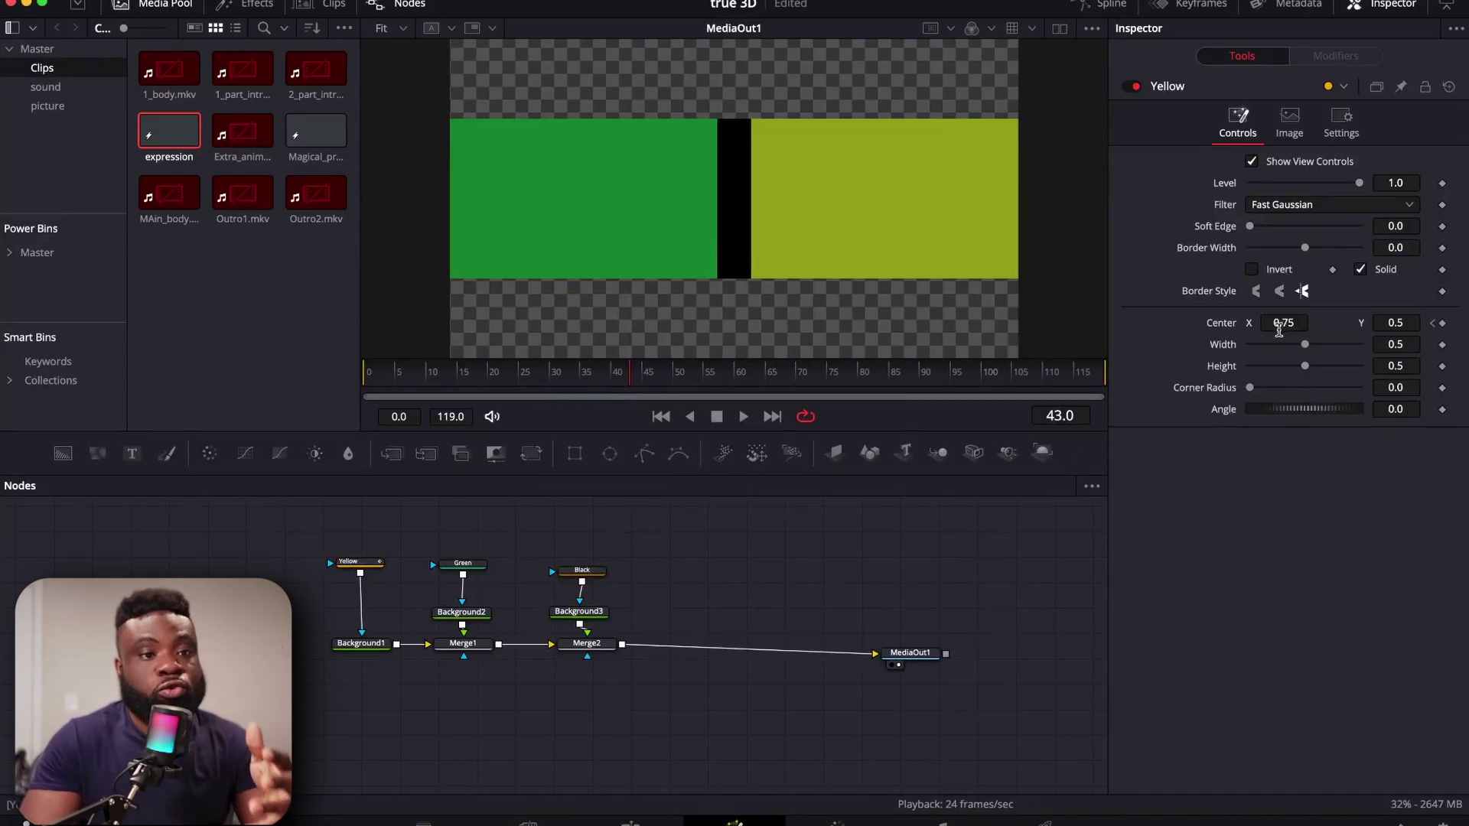
mouse_move(1292, 325)
mouse_down()
mouse_move(1374, 325)
mouse_move(1291, 325)
mouse_up()
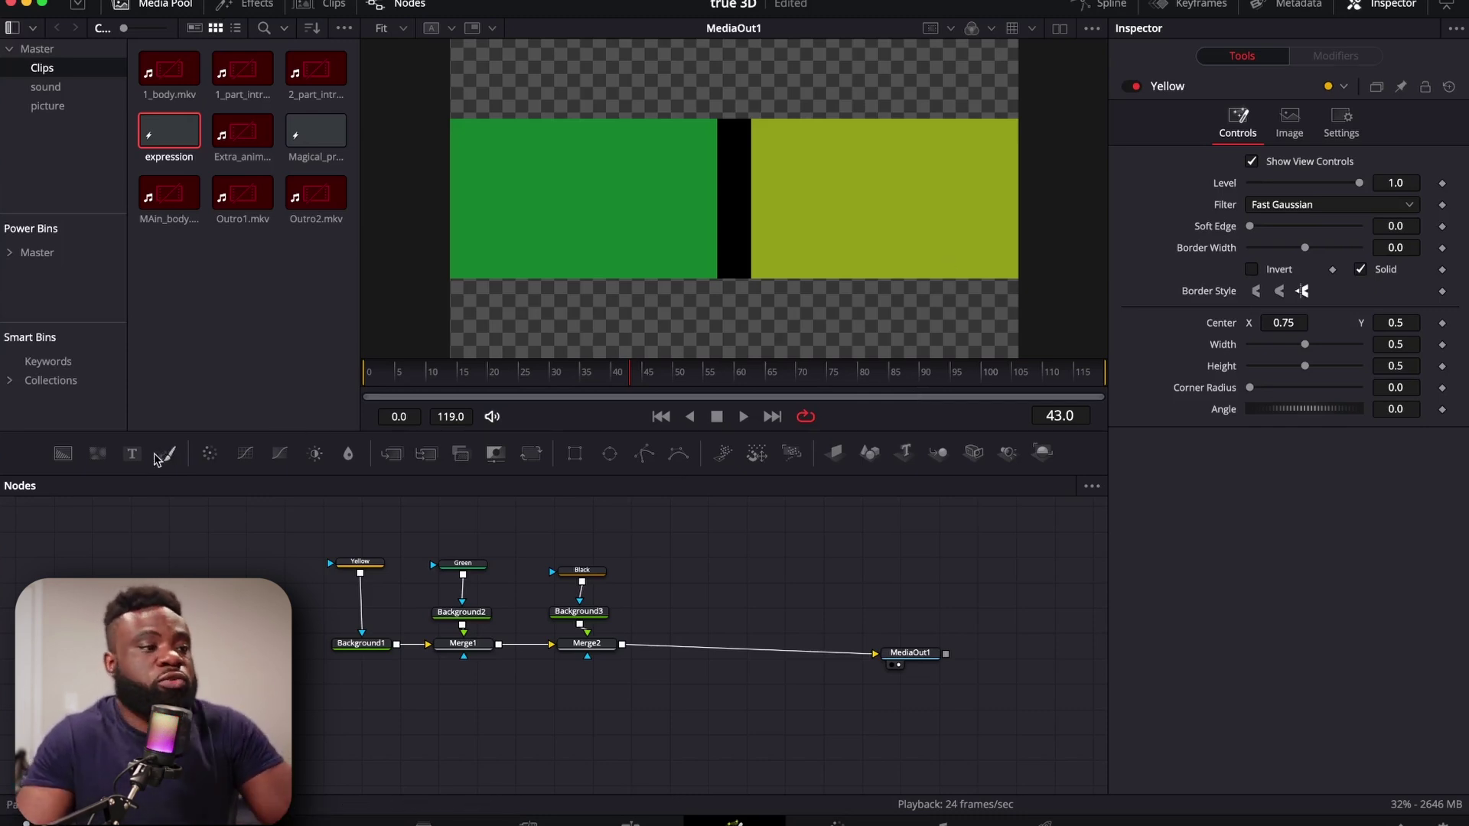
- Add a Text node merged after Merge2 and position it just above its new merge node
drag(133, 457, 621, 639)
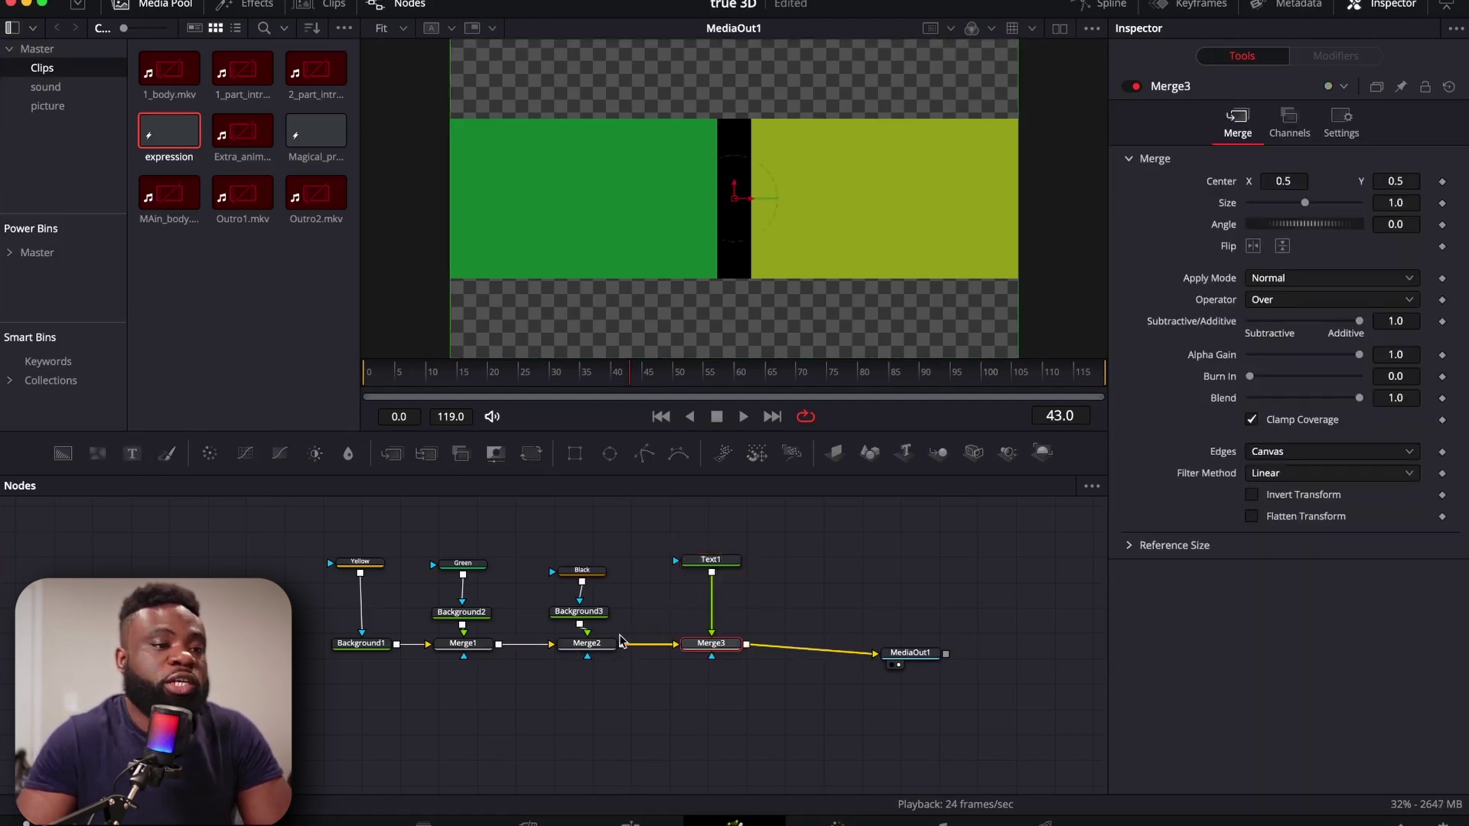
click(731, 566)
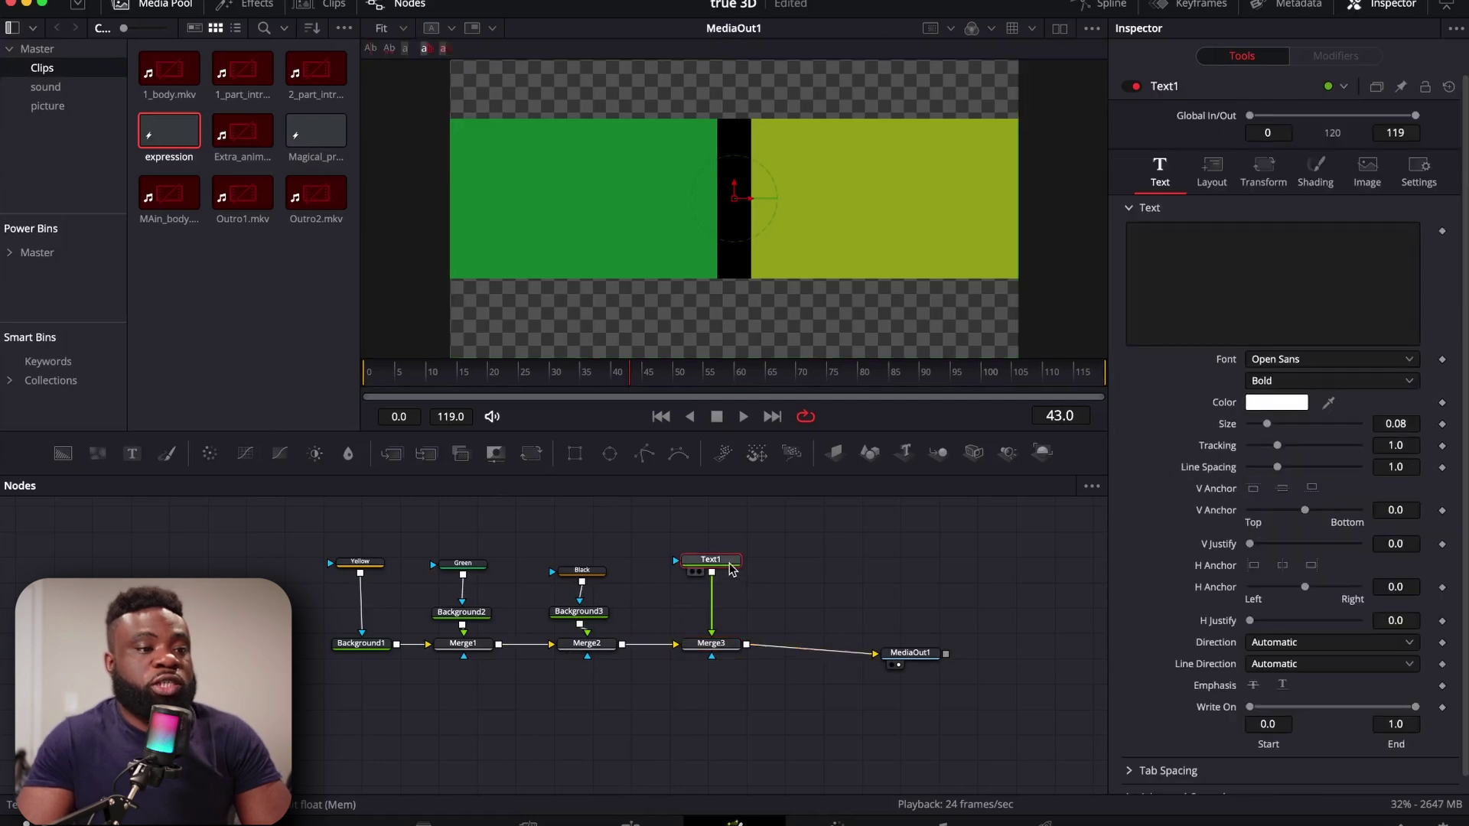
drag(731, 566, 727, 582)
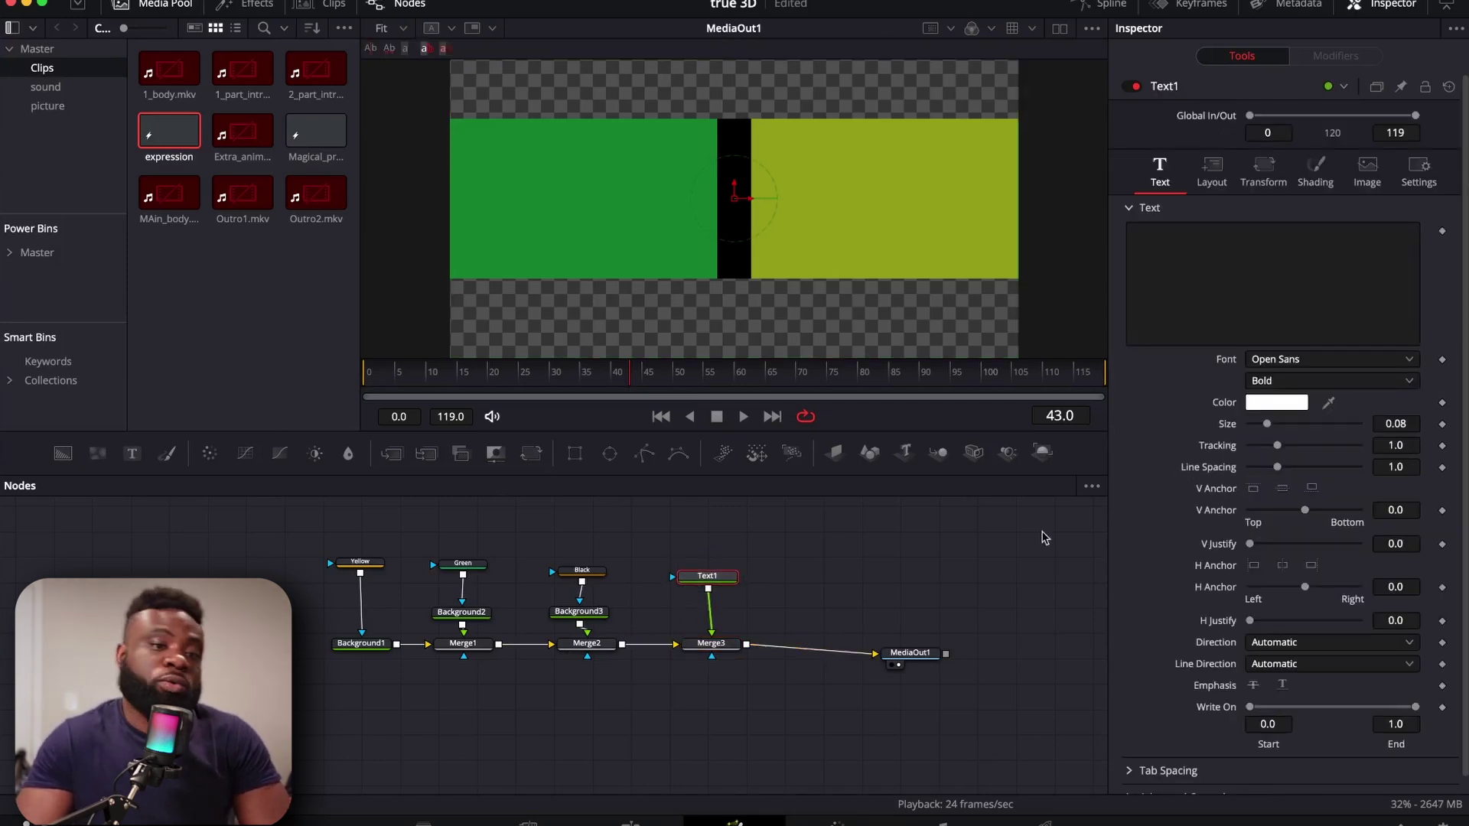
- Add an expression to Text1's text content and set it to time/24
right_click(1164, 258)
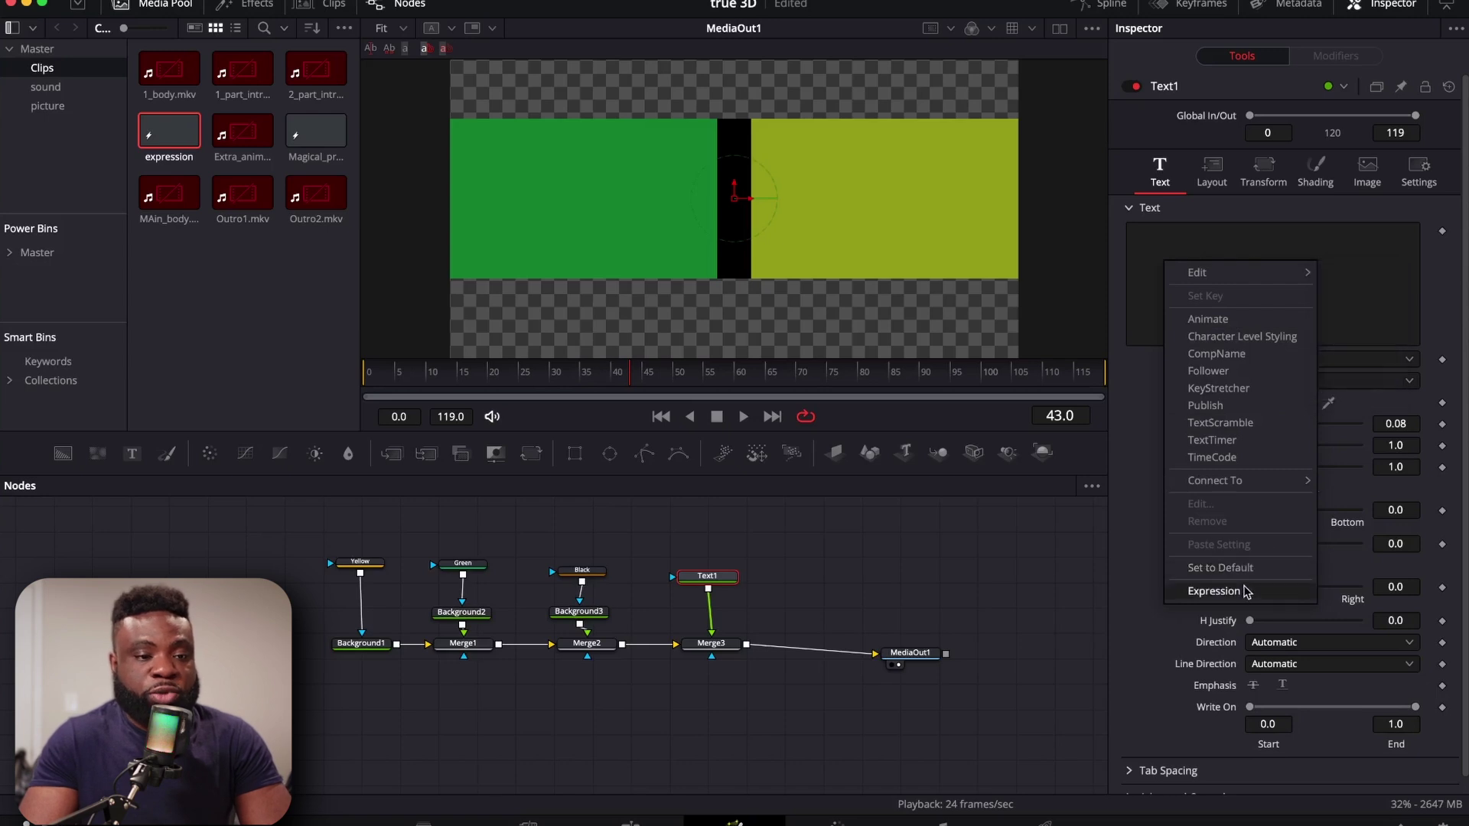
click(1216, 591)
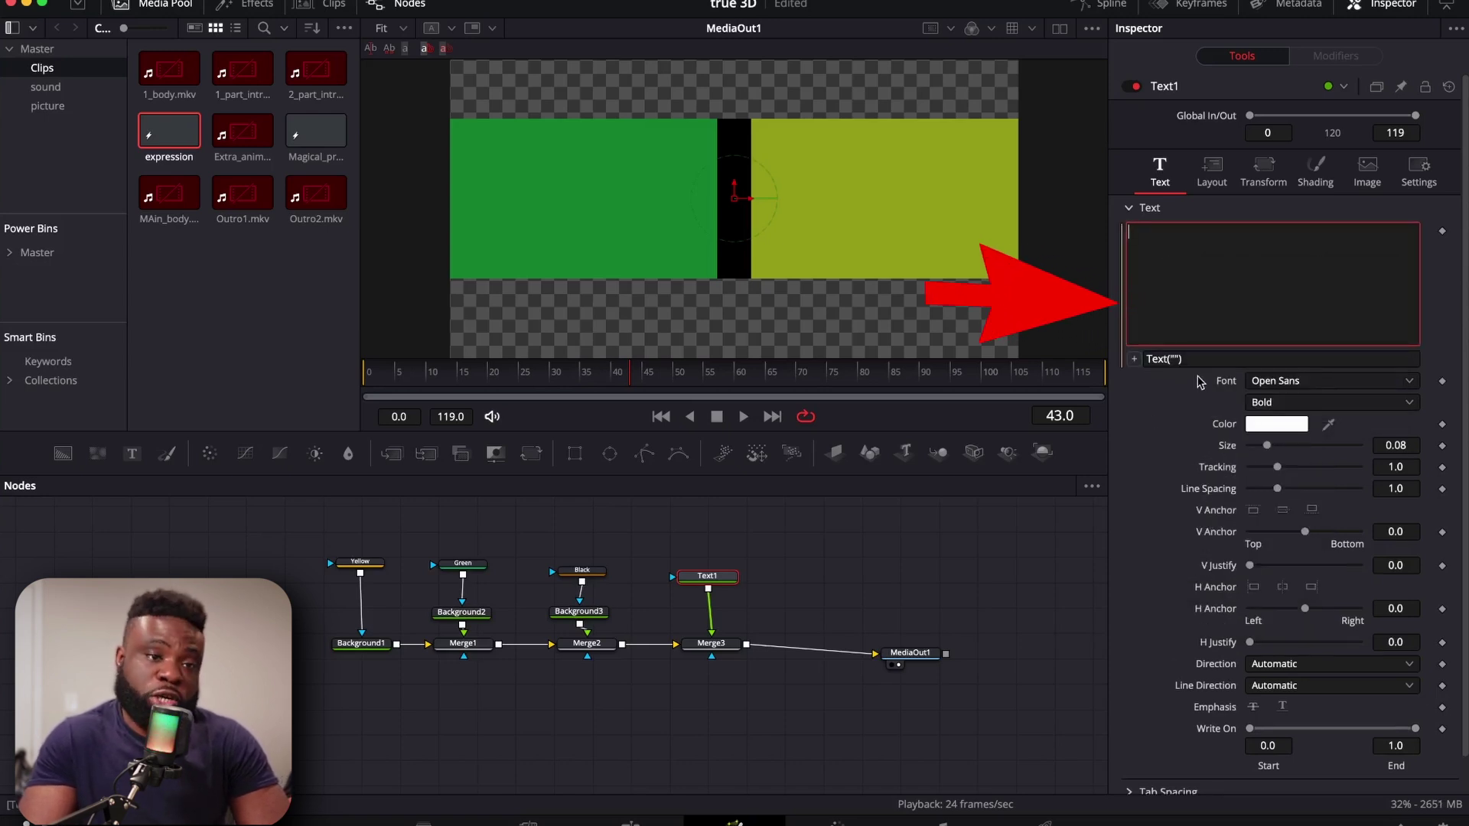
click(1201, 362)
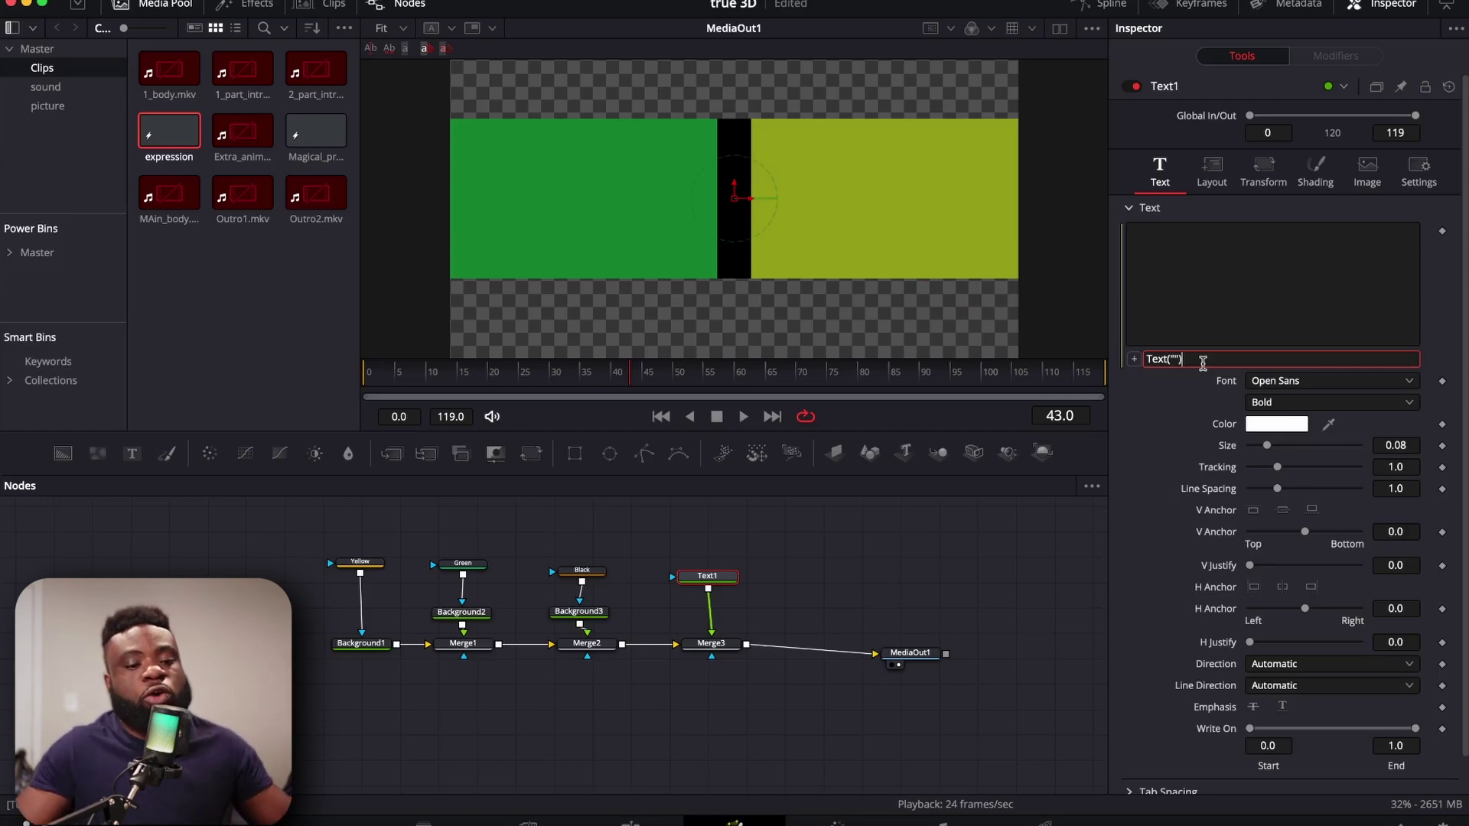
key(ctrl+a)
key(BackSpace)
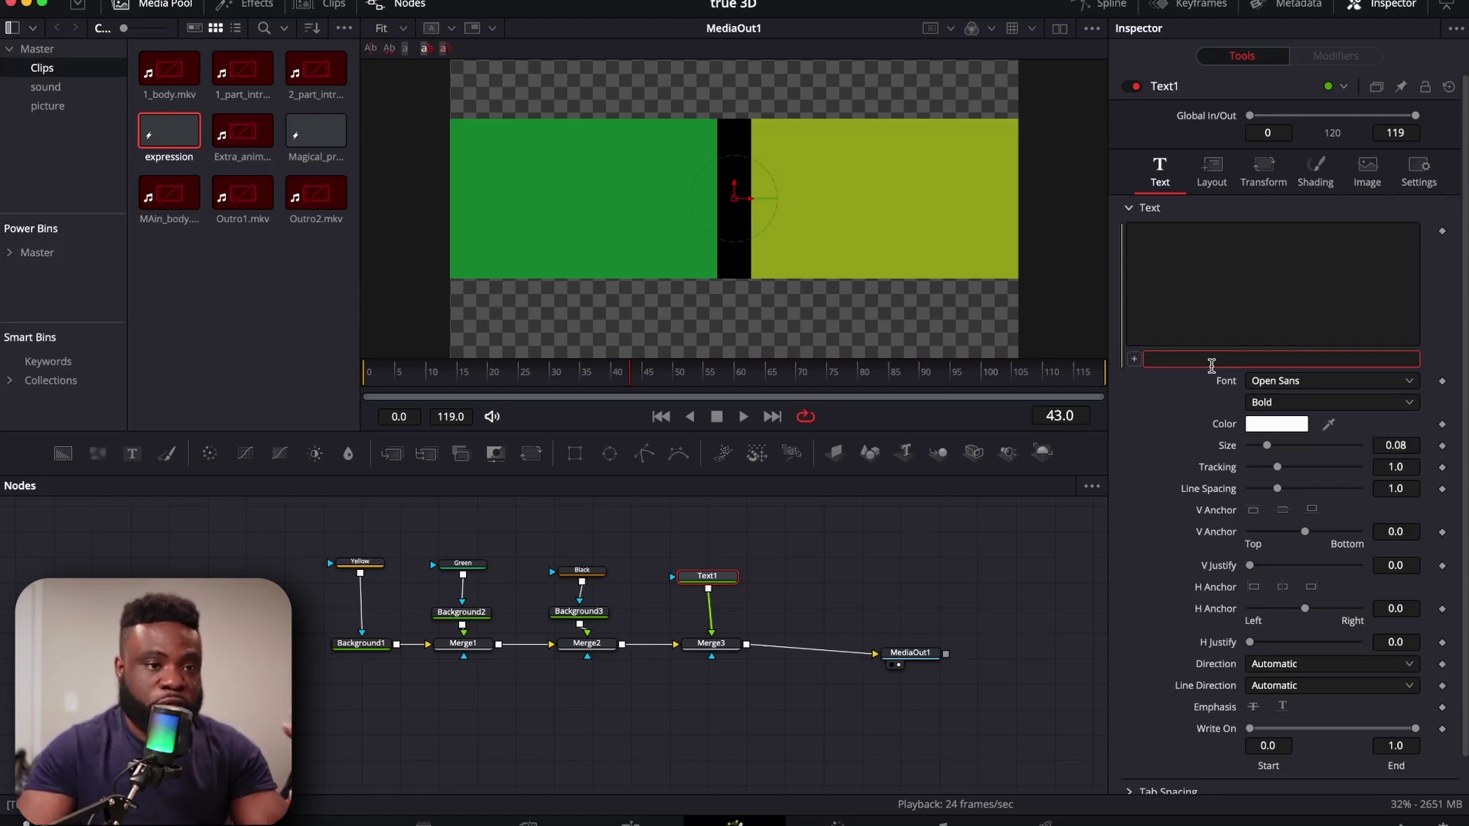
text(time)
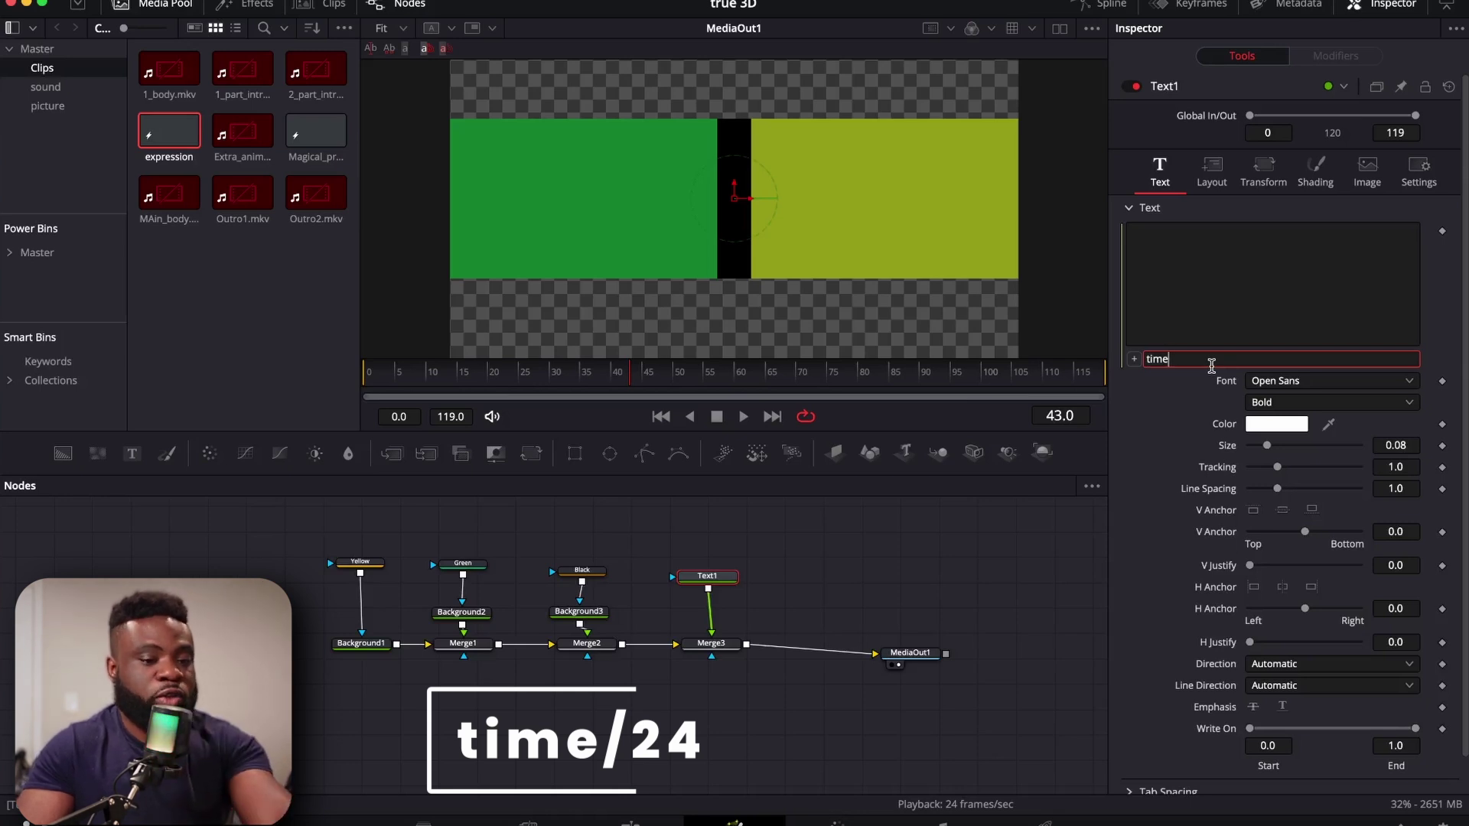
text(/24)
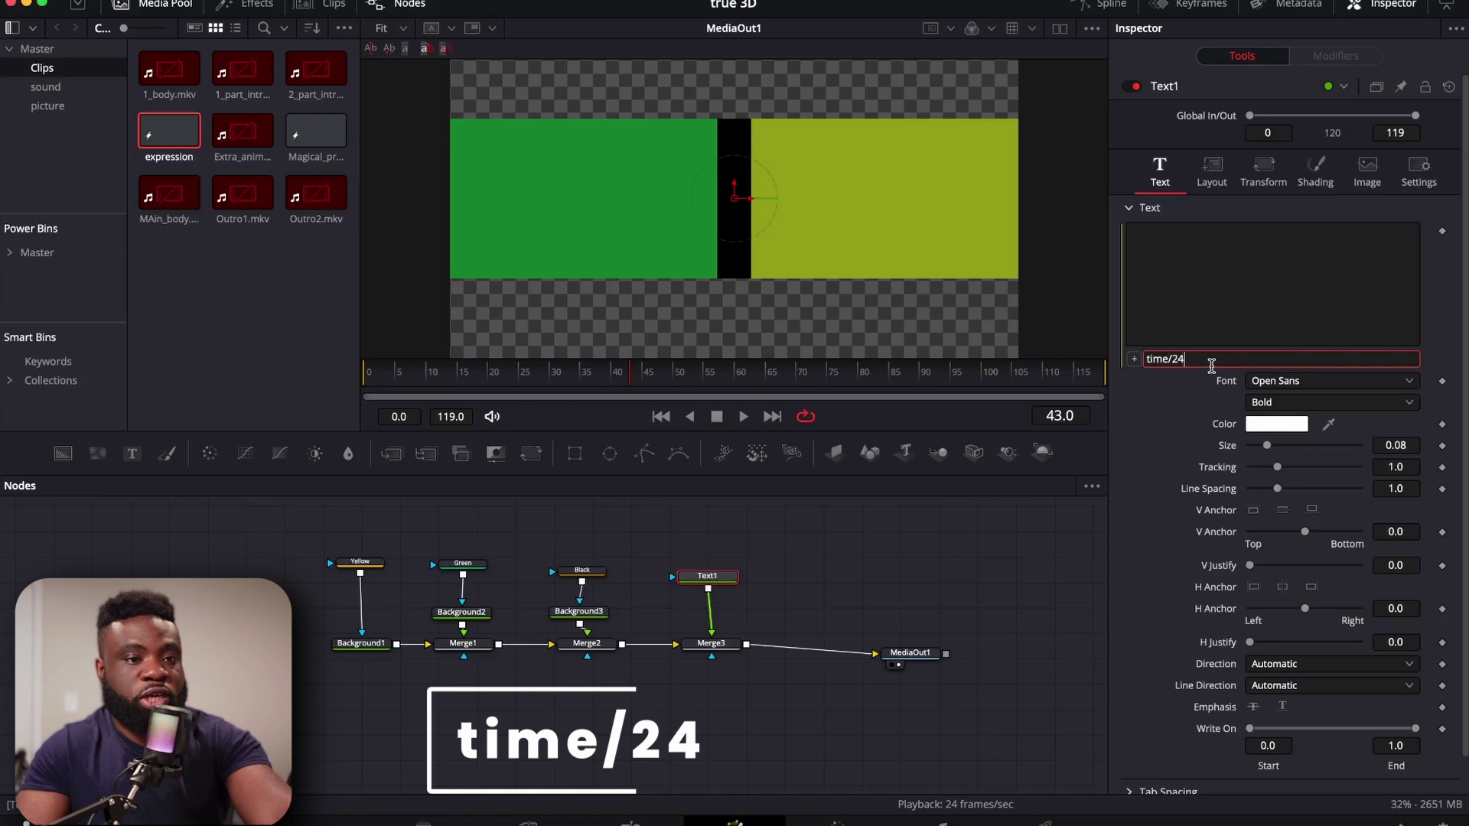
key(Tab)
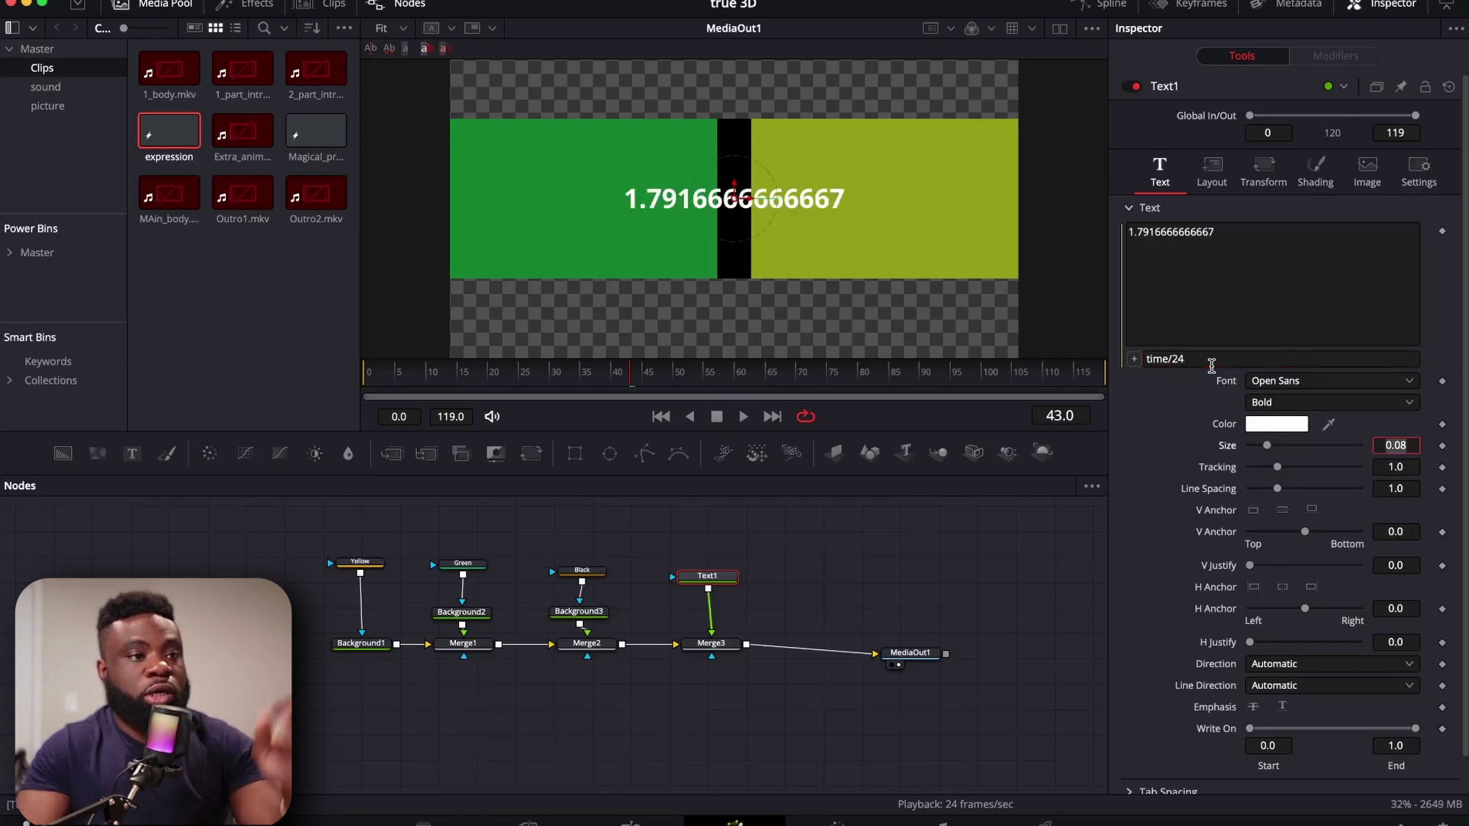
- Scrub and play the composition to check the running seconds value in the text
drag(635, 383, 508, 383)
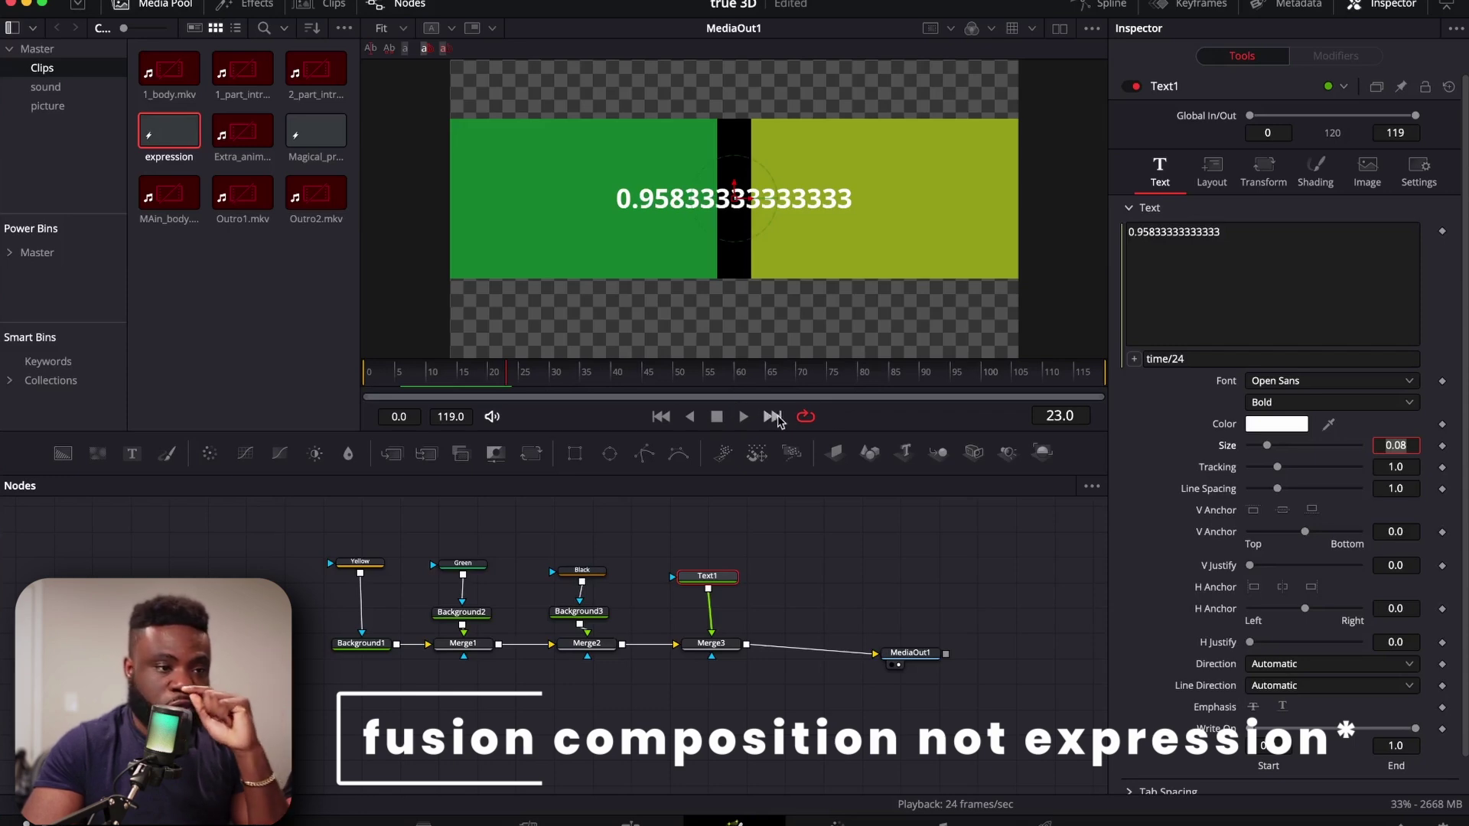
click(743, 418)
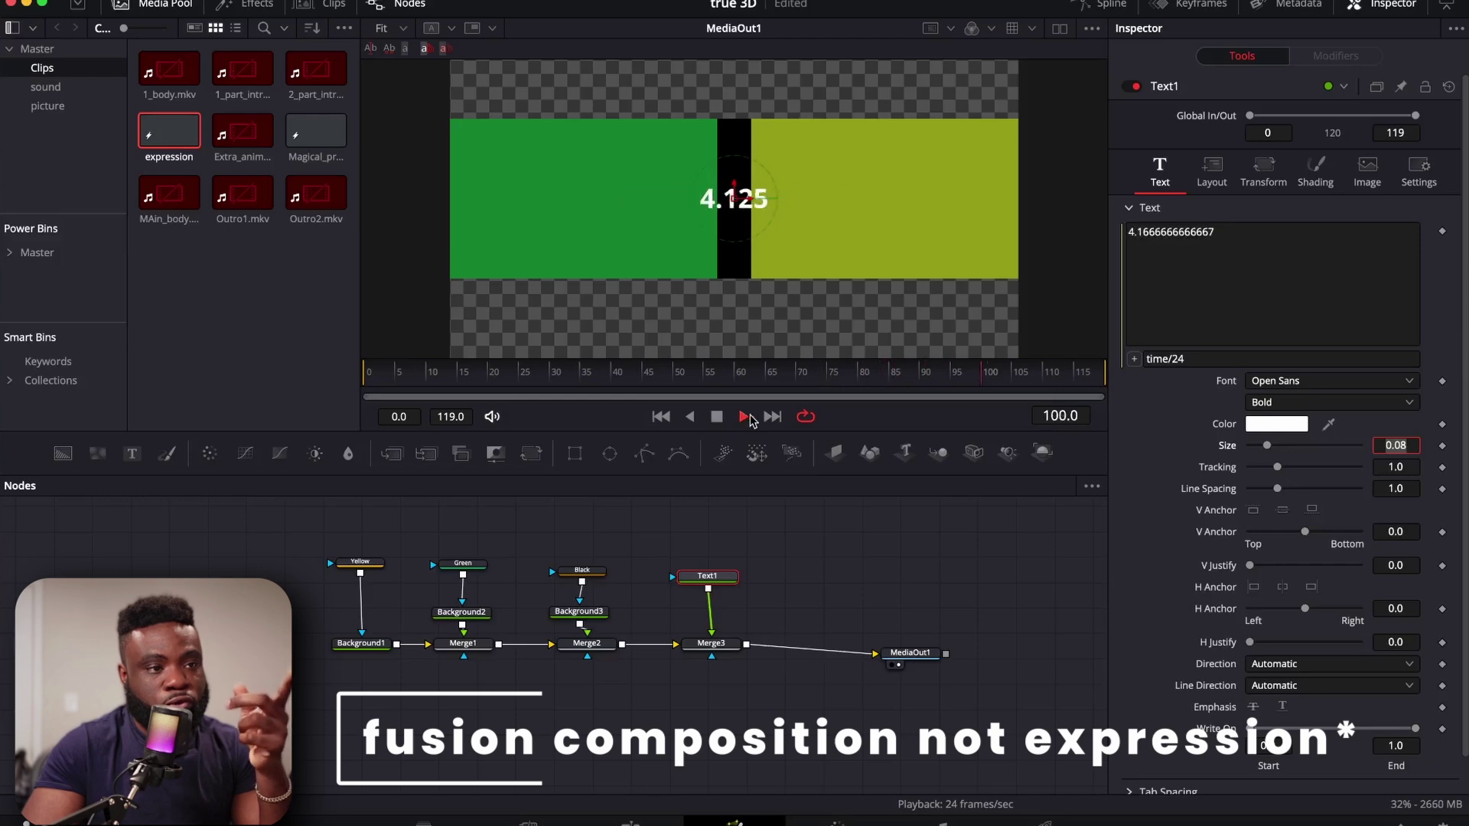
click(718, 419)
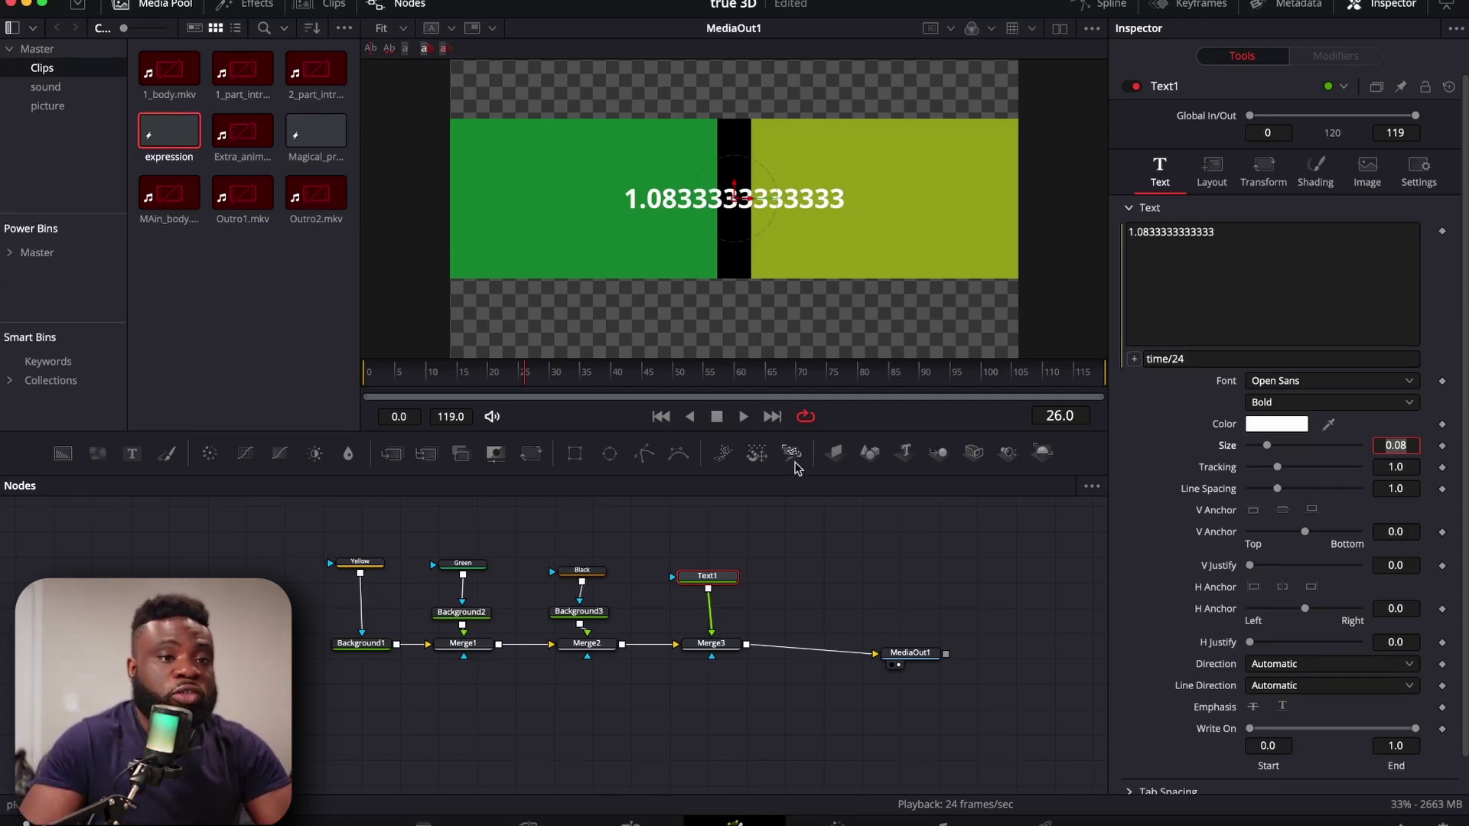
- Change Text1's text expression to floor(time/24) so the counter shows whole seconds
click(1154, 359)
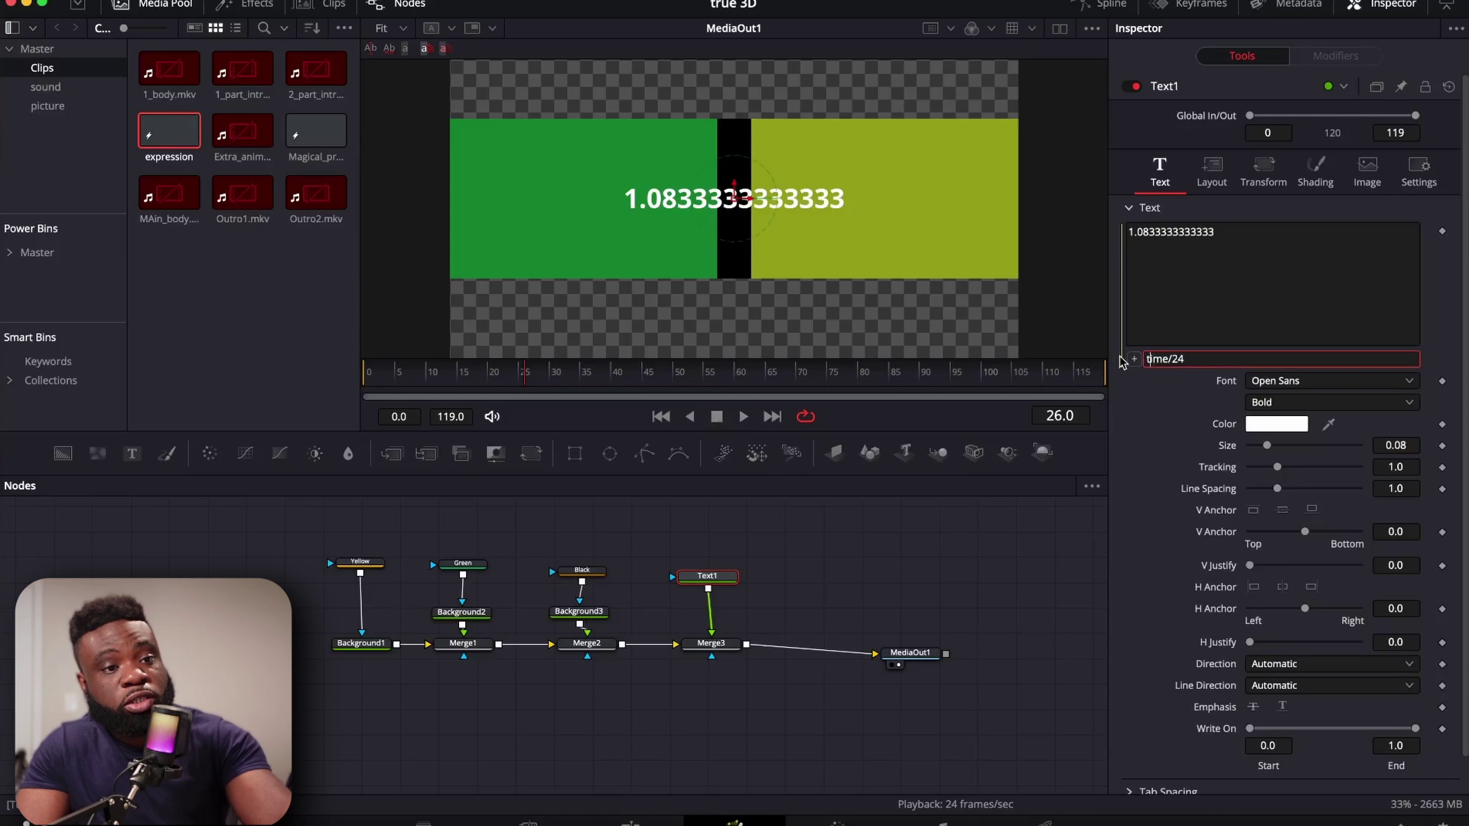
text(floor)
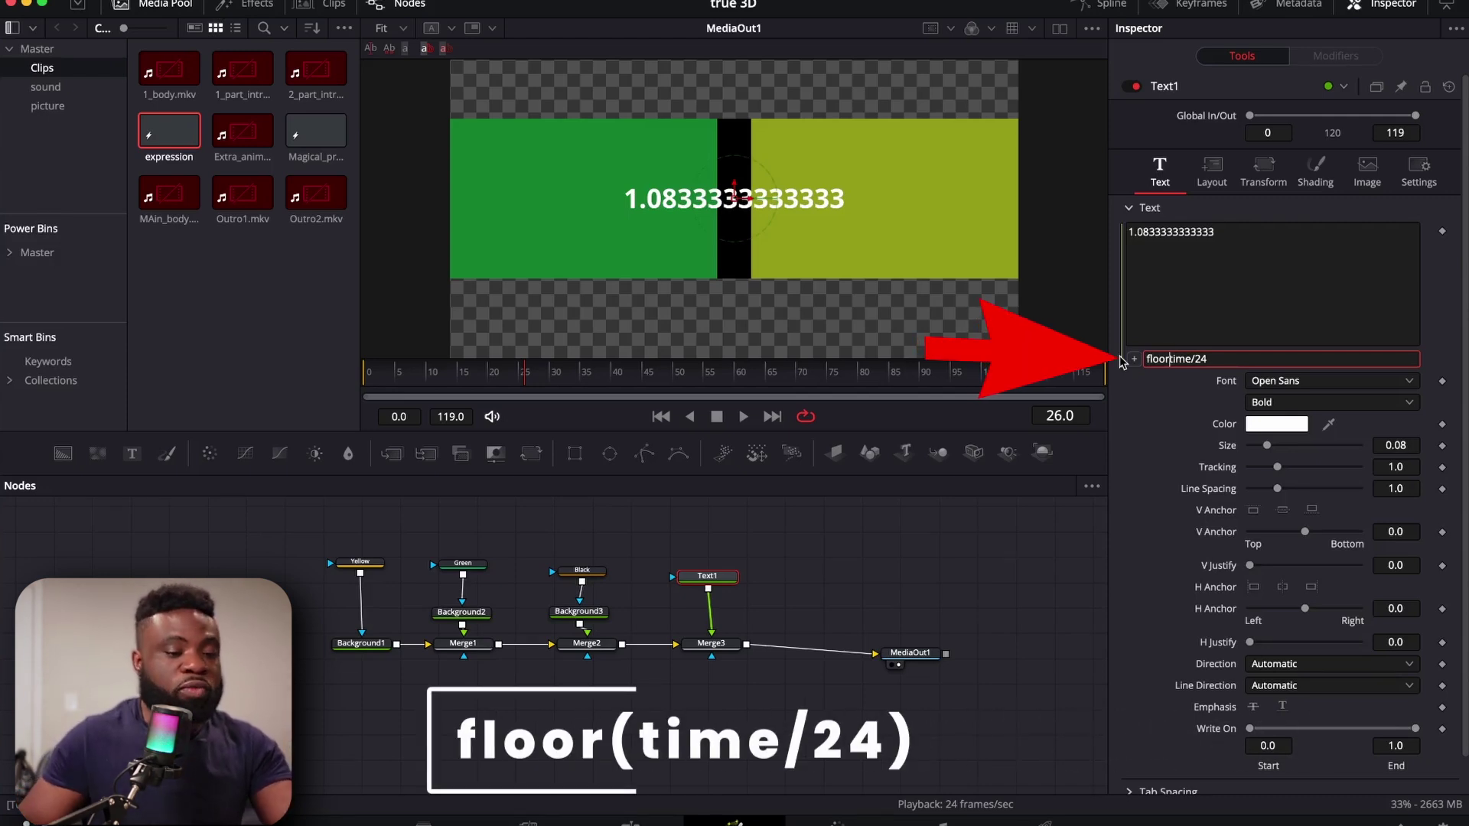
text(()
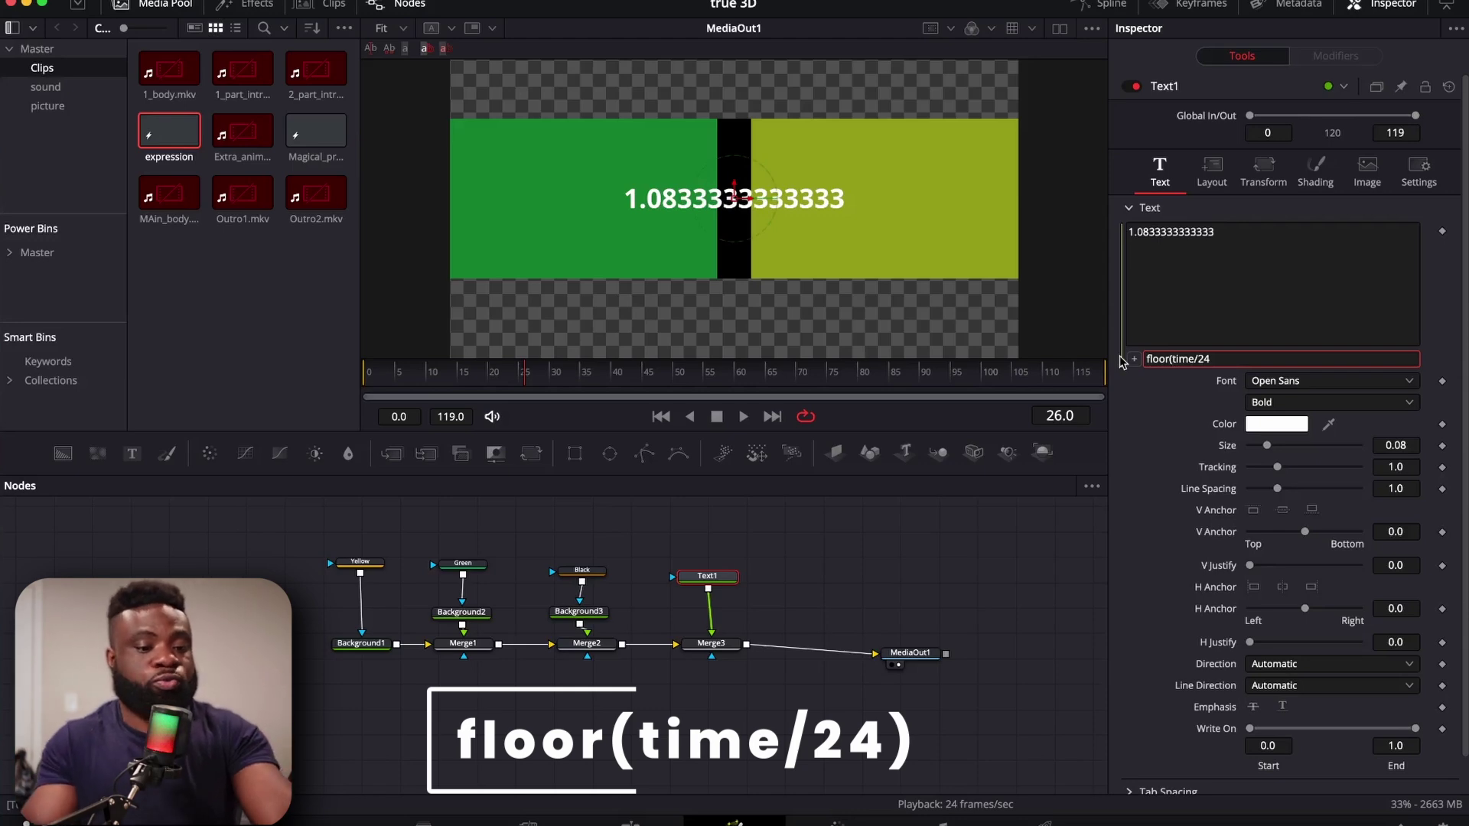
key(End)
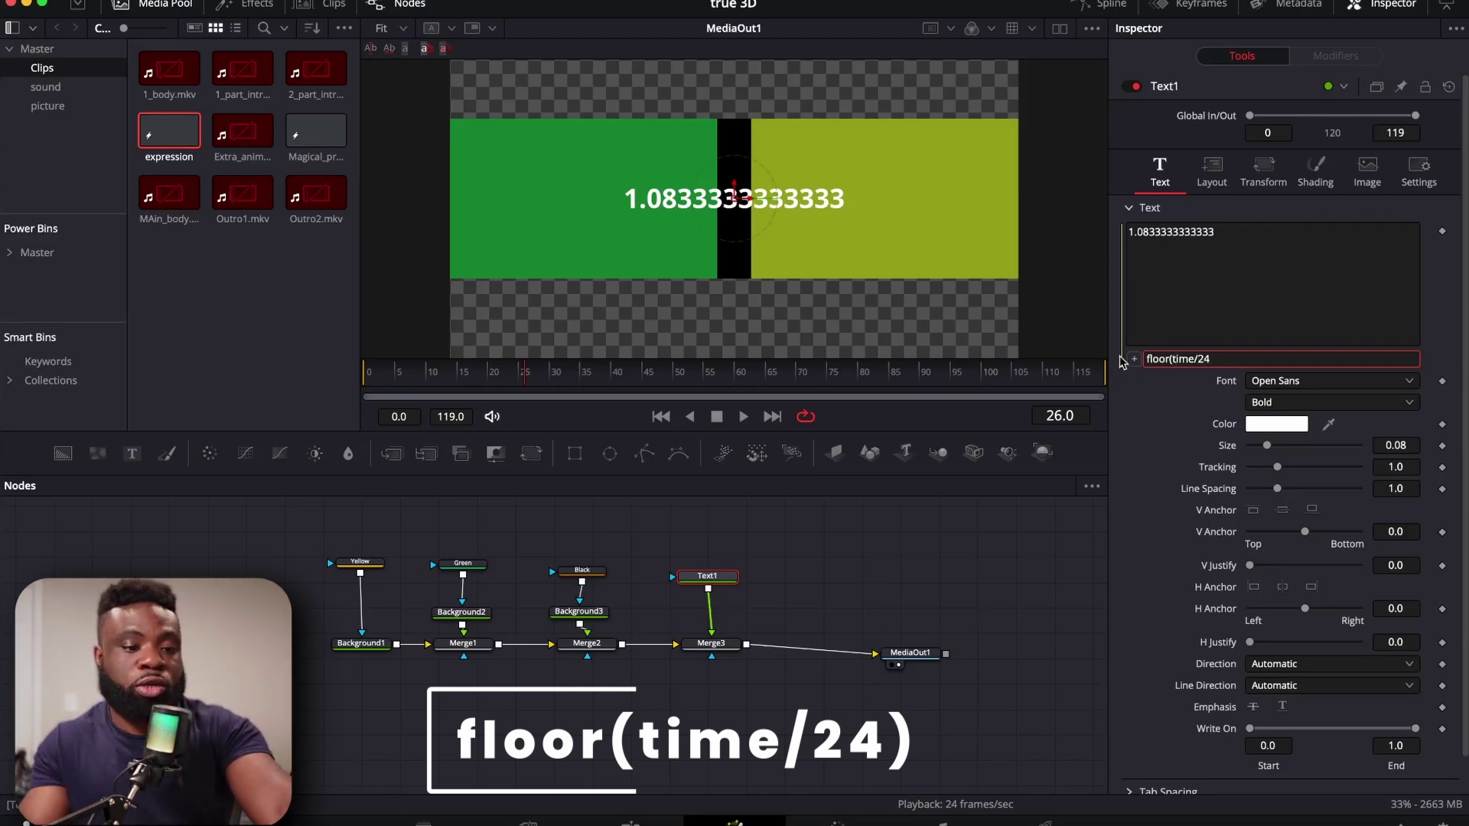
text())
key(Tab)
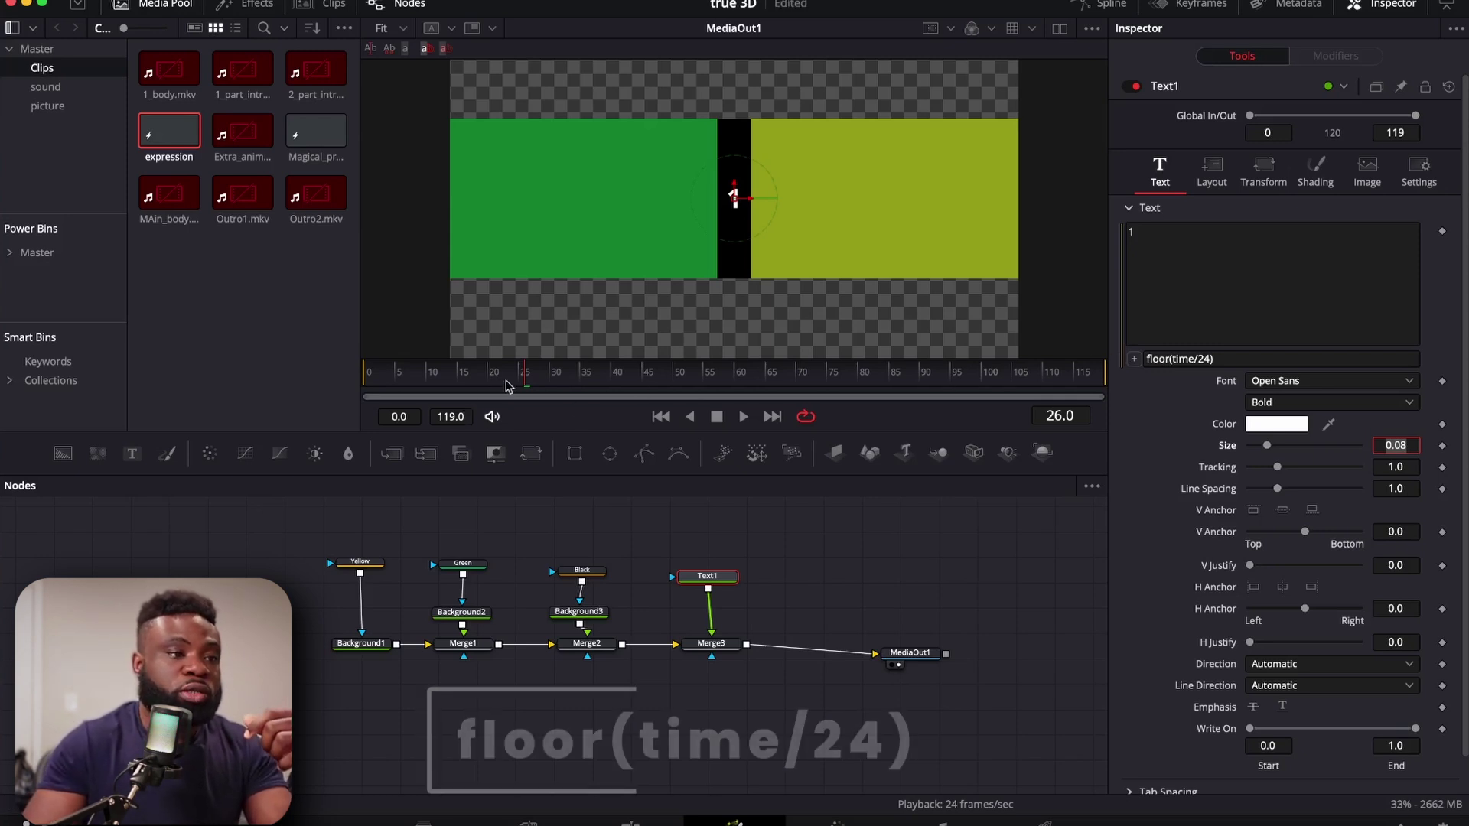
- Play the composition from frame 0 to check the whole-second counter, then stop playback
drag(523, 380, 366, 383)
click(744, 416)
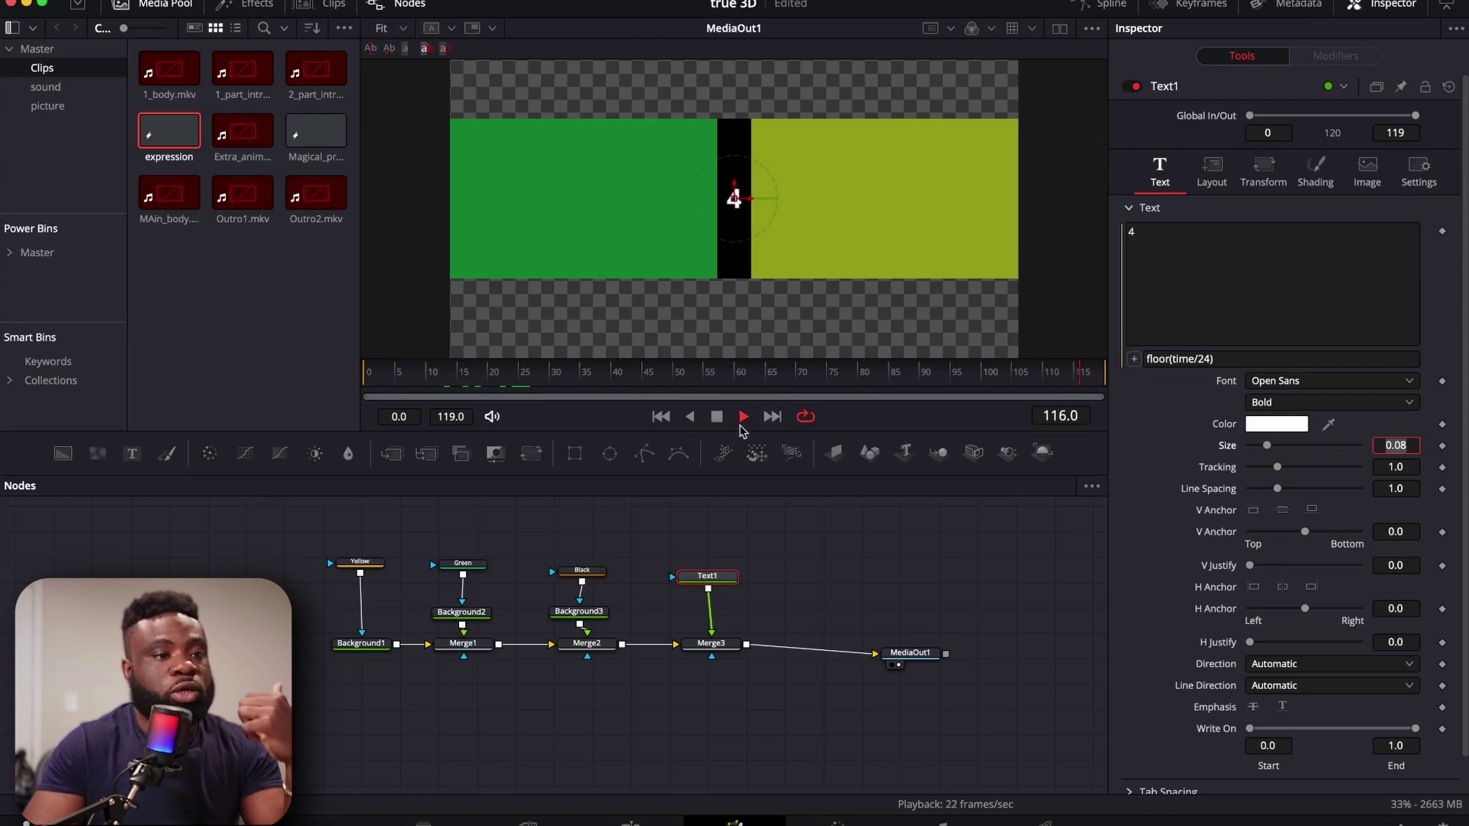
click(717, 416)
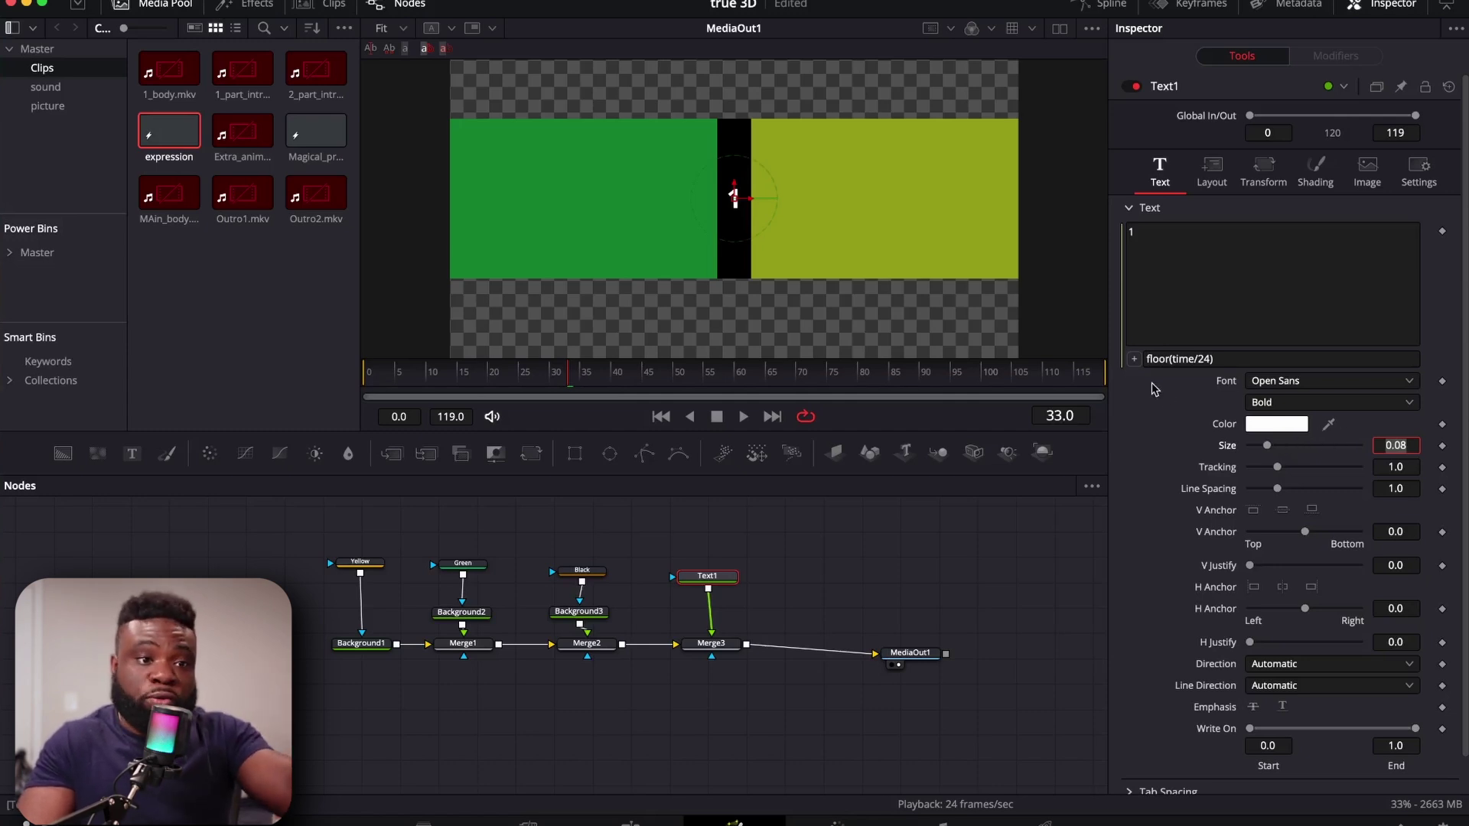
- Turn the counter into a countdown from 3 by changing Text1's text expression to 3-floor(time/24)
click(1152, 361)
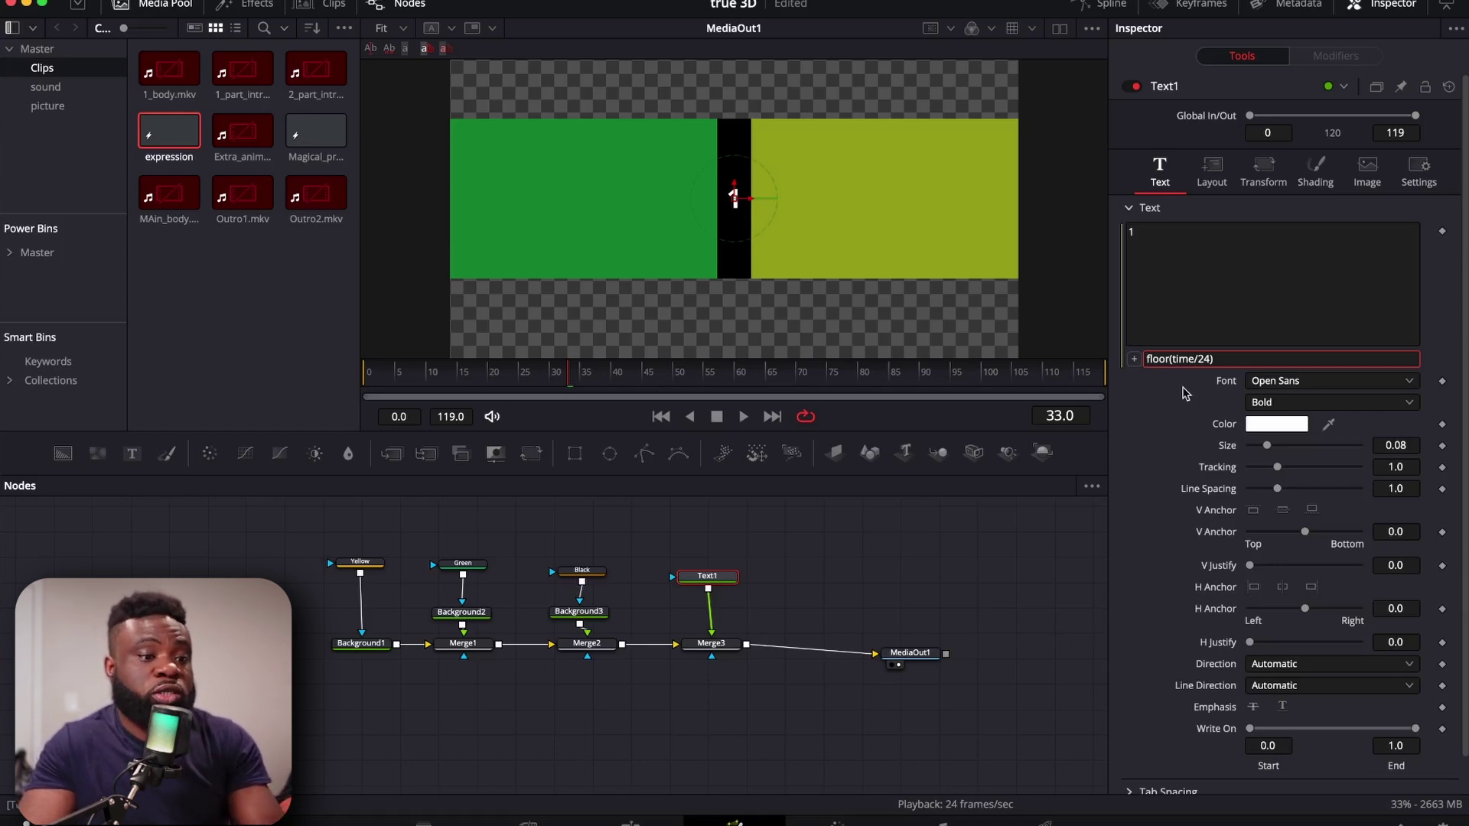
text(3-)
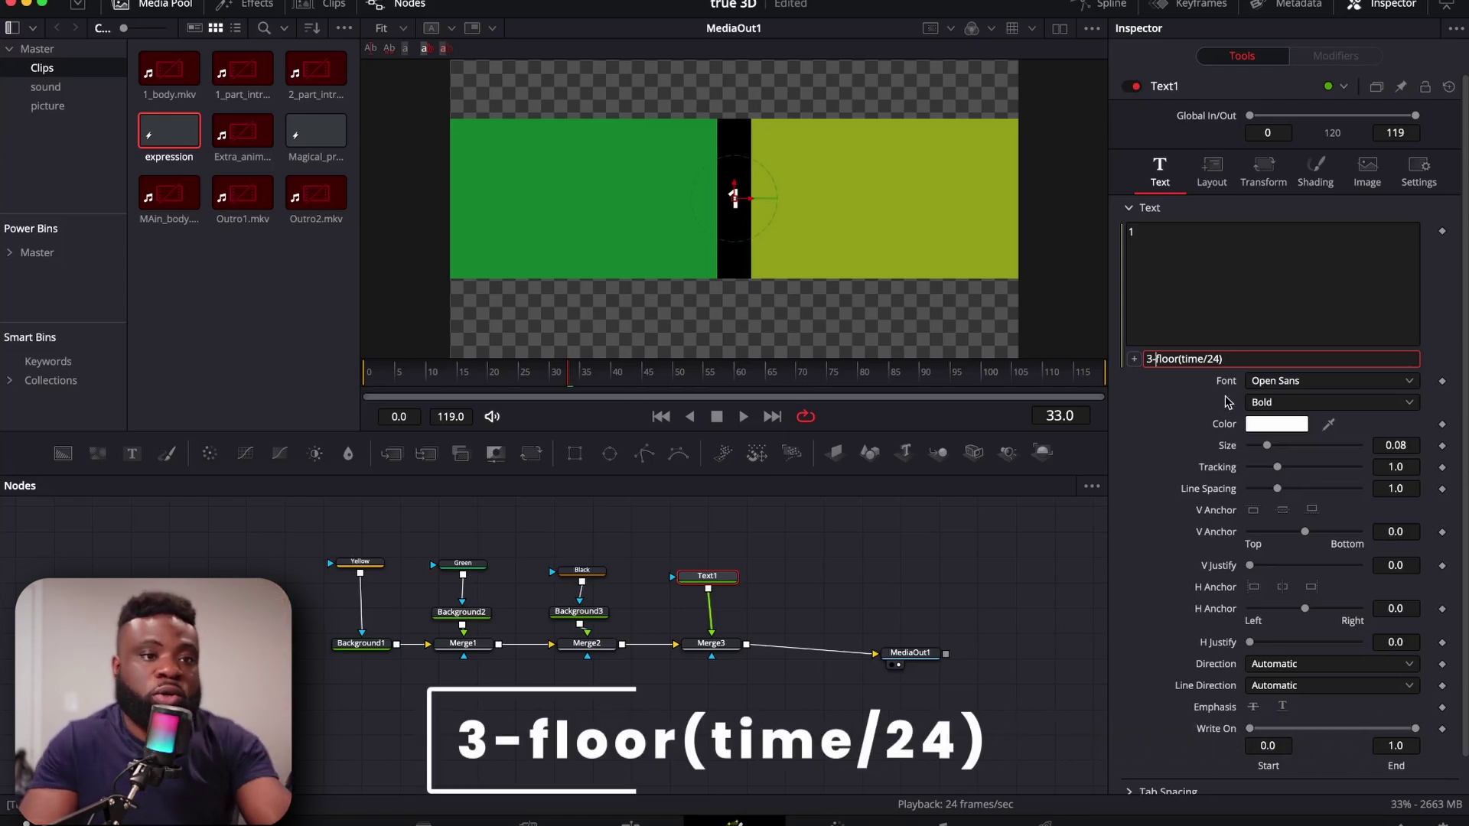
key(Tab)
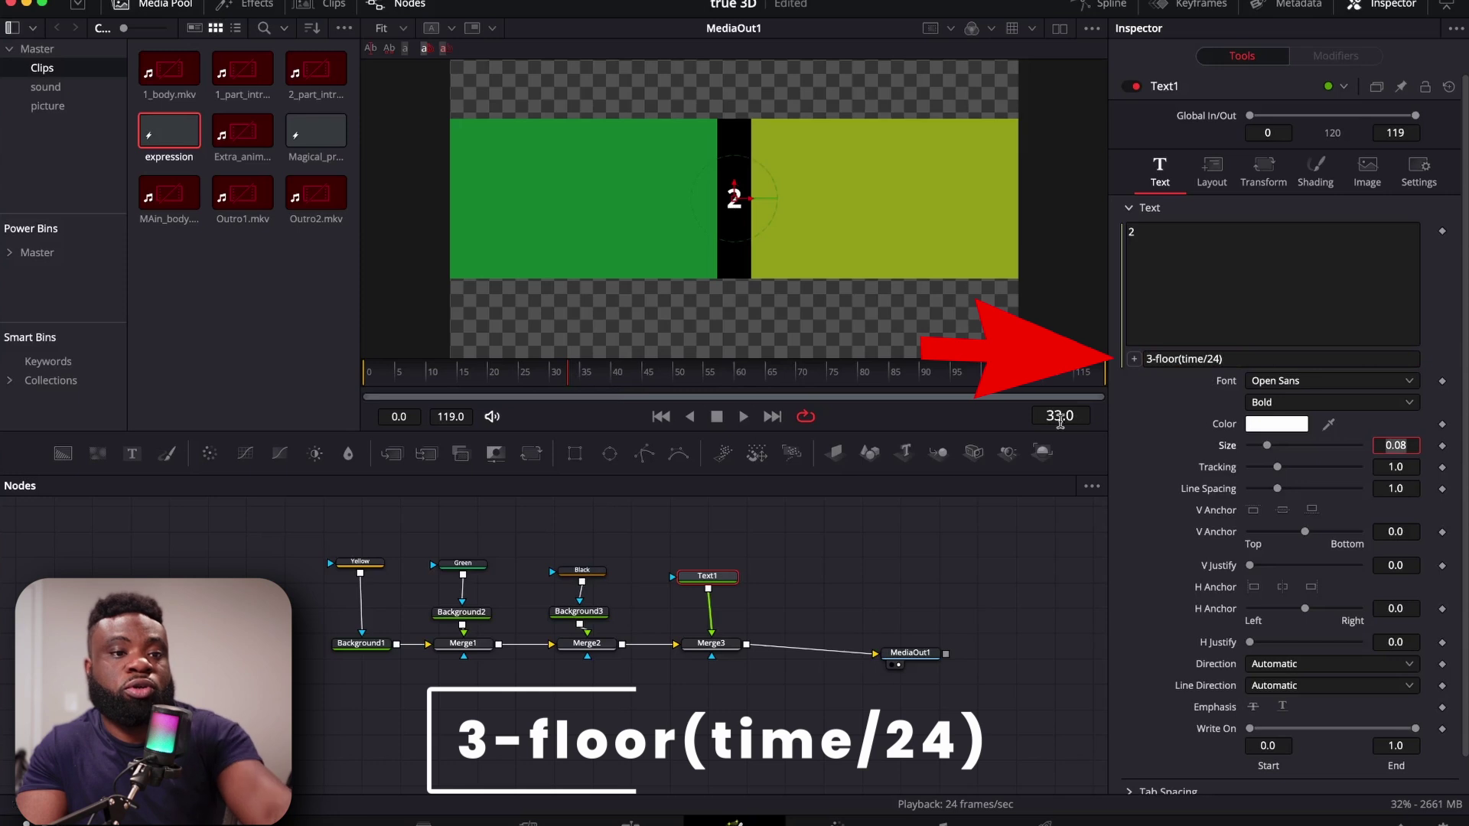
- Play the composition from the first frame to check the countdown from 3, and stop playback
drag(564, 380, 367, 380)
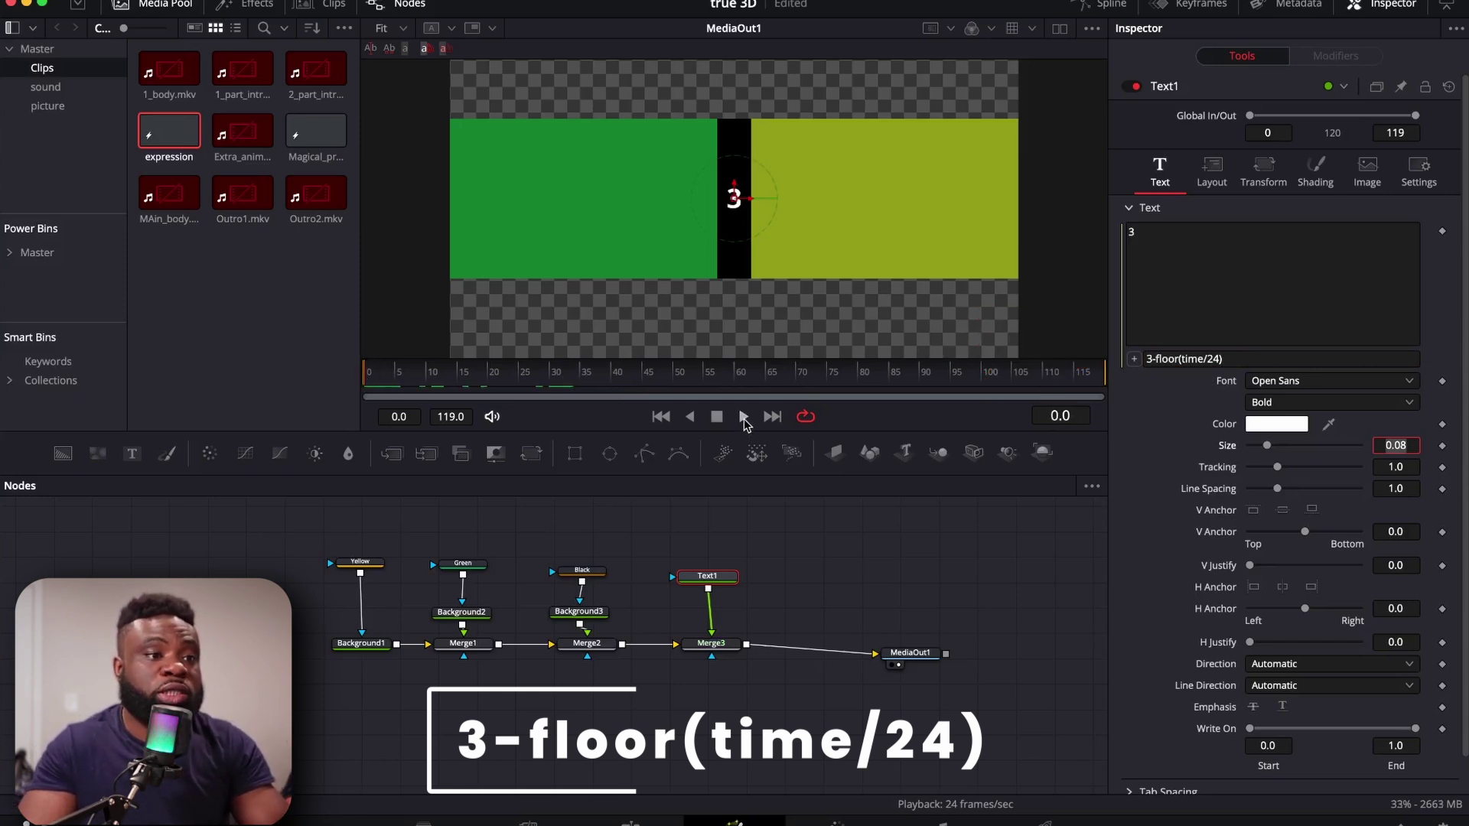
click(744, 417)
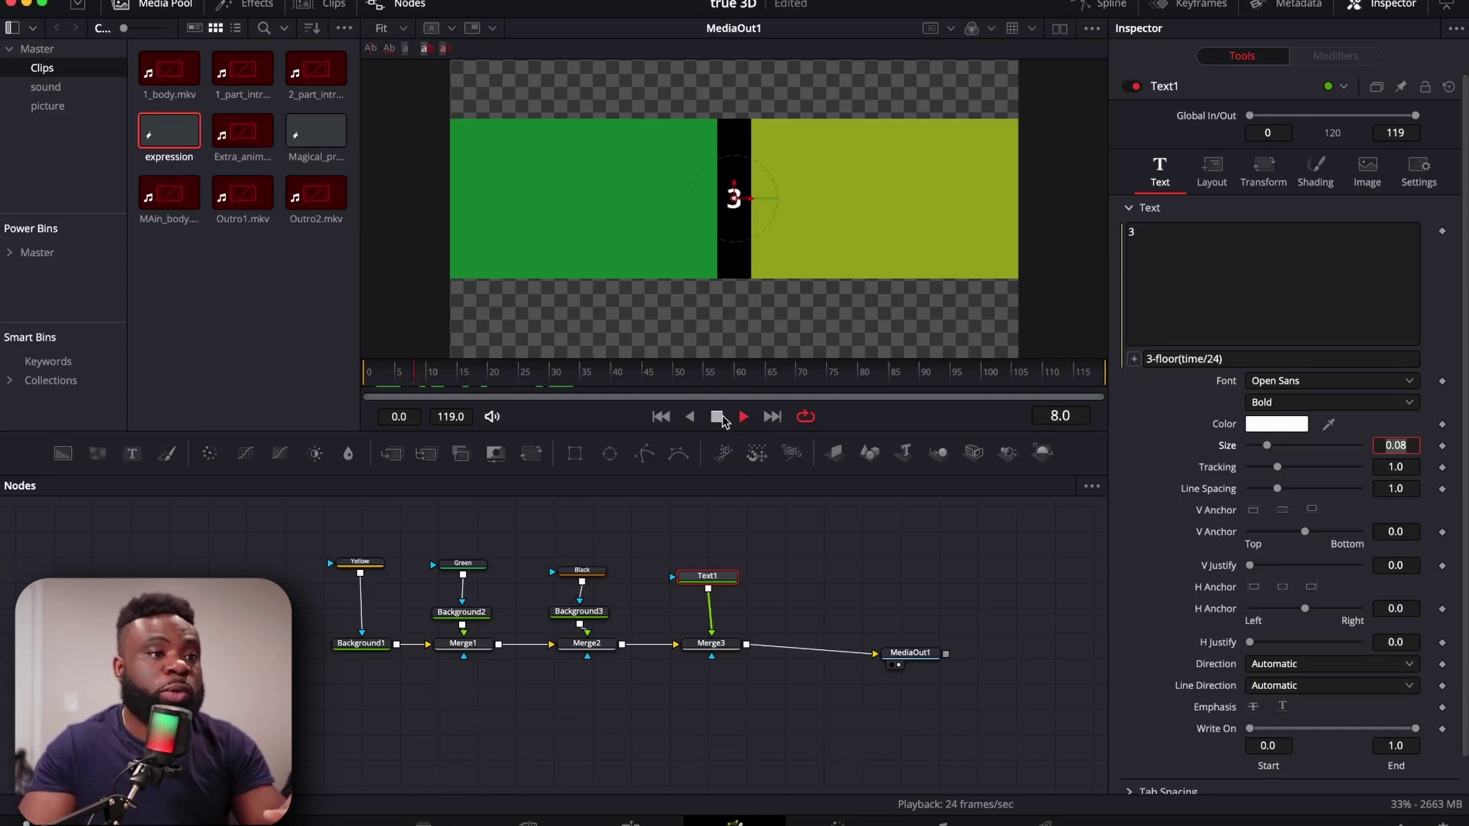
click(718, 417)
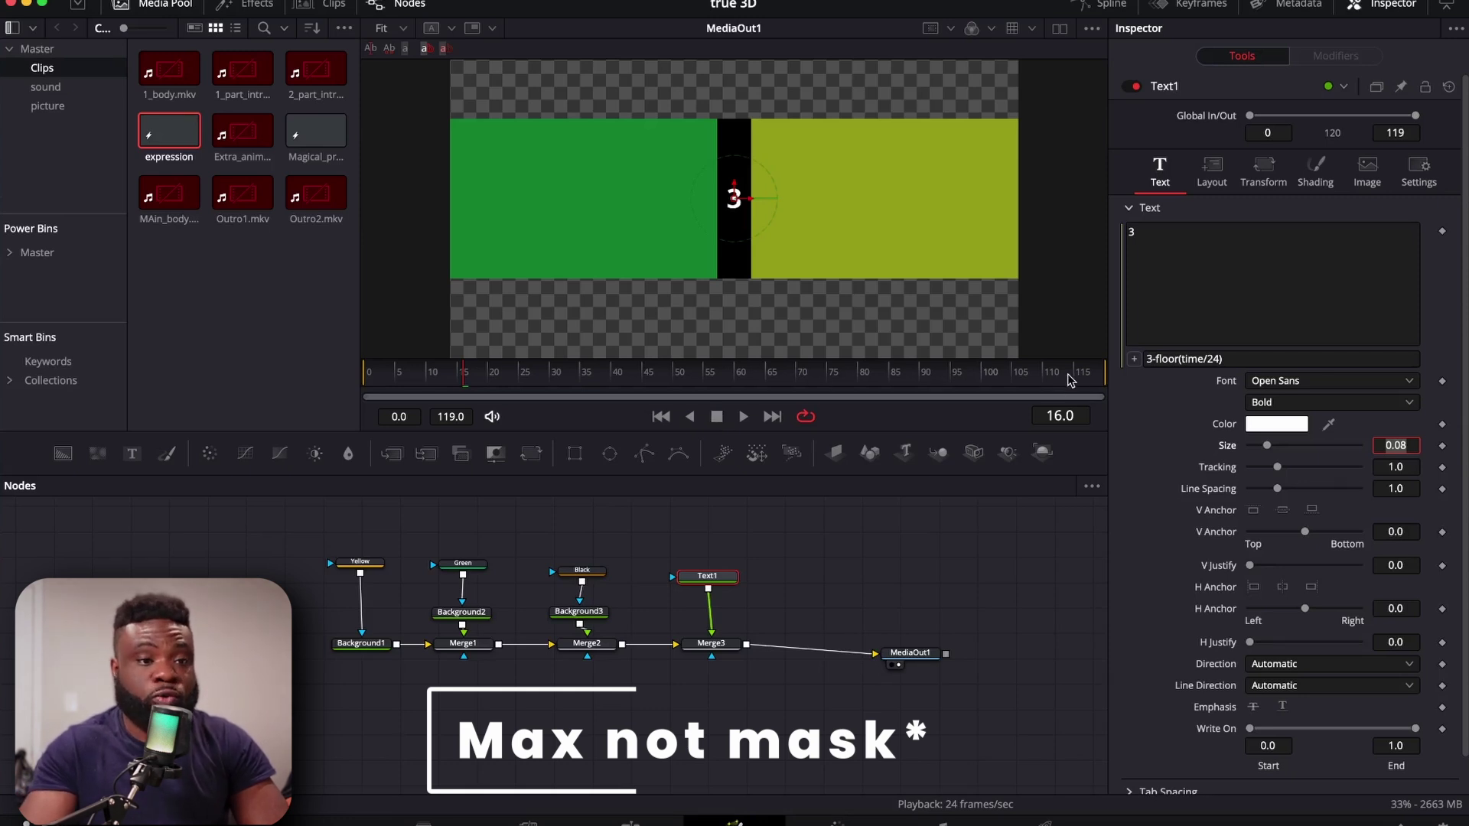
- Limit the countdown to a minimum of zero by changing Text1's text expression to max(3-floor(time/24),0)
click(1155, 359)
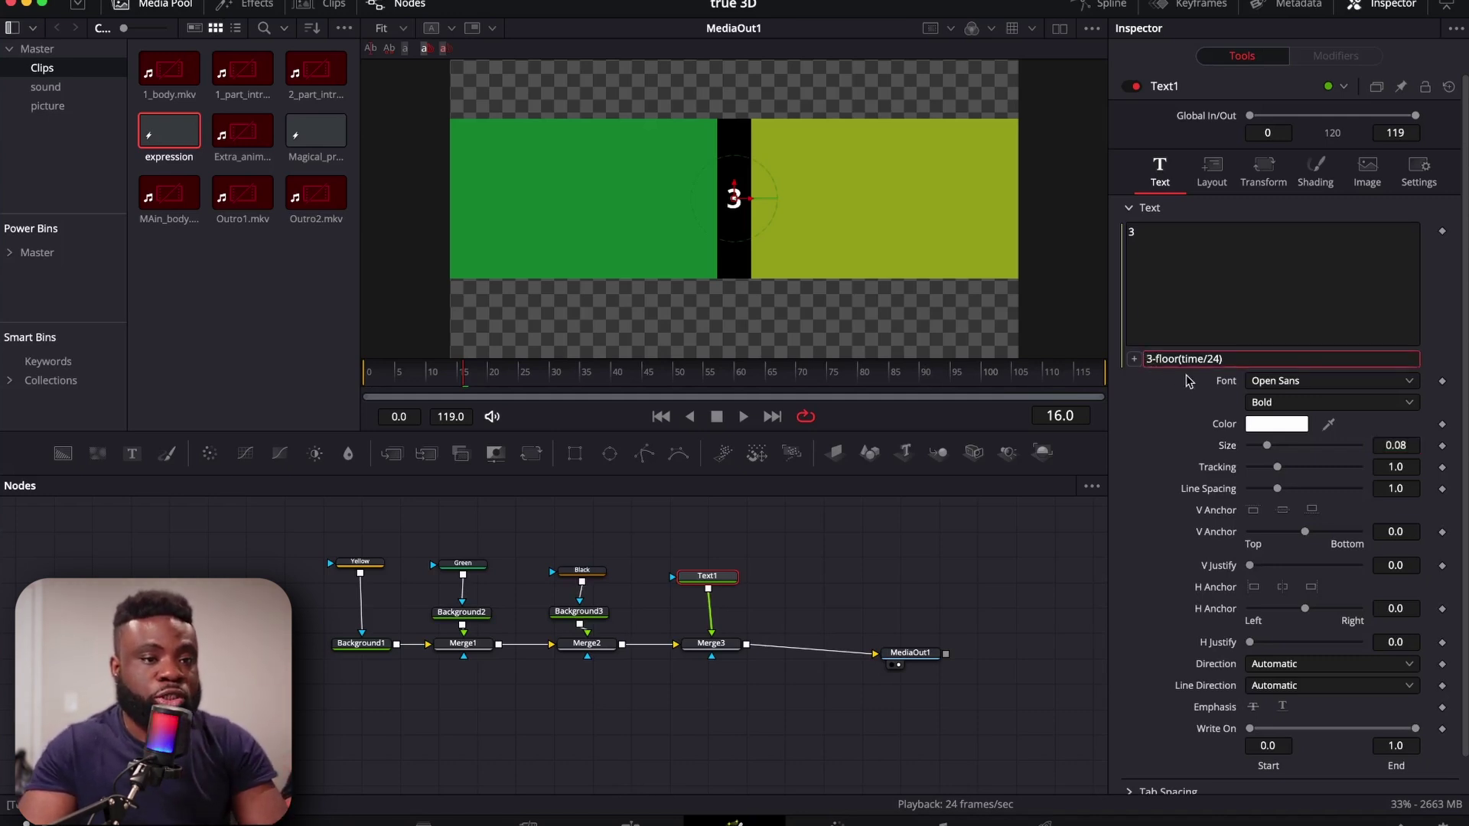
text(max)
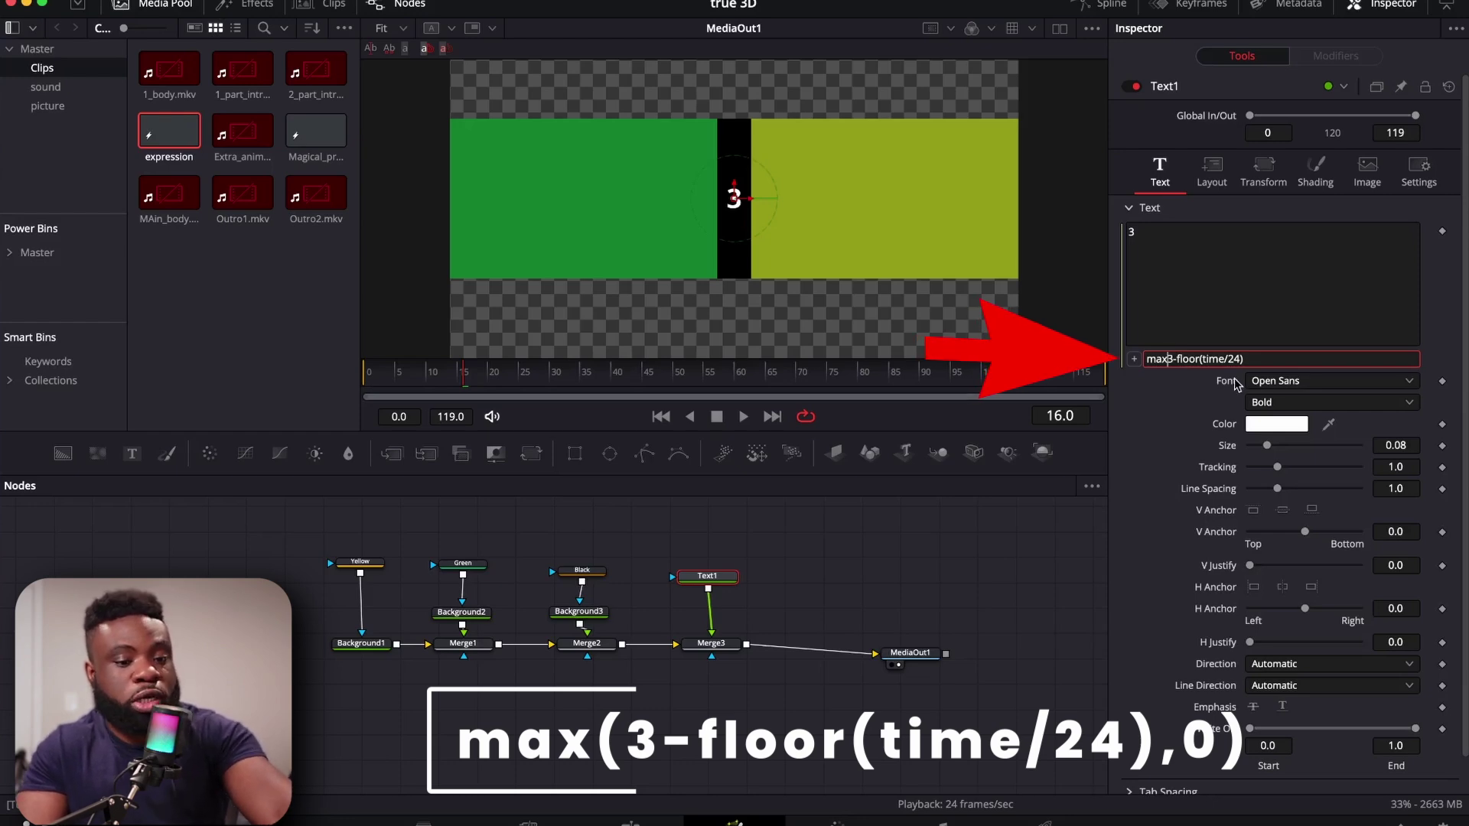
text(()
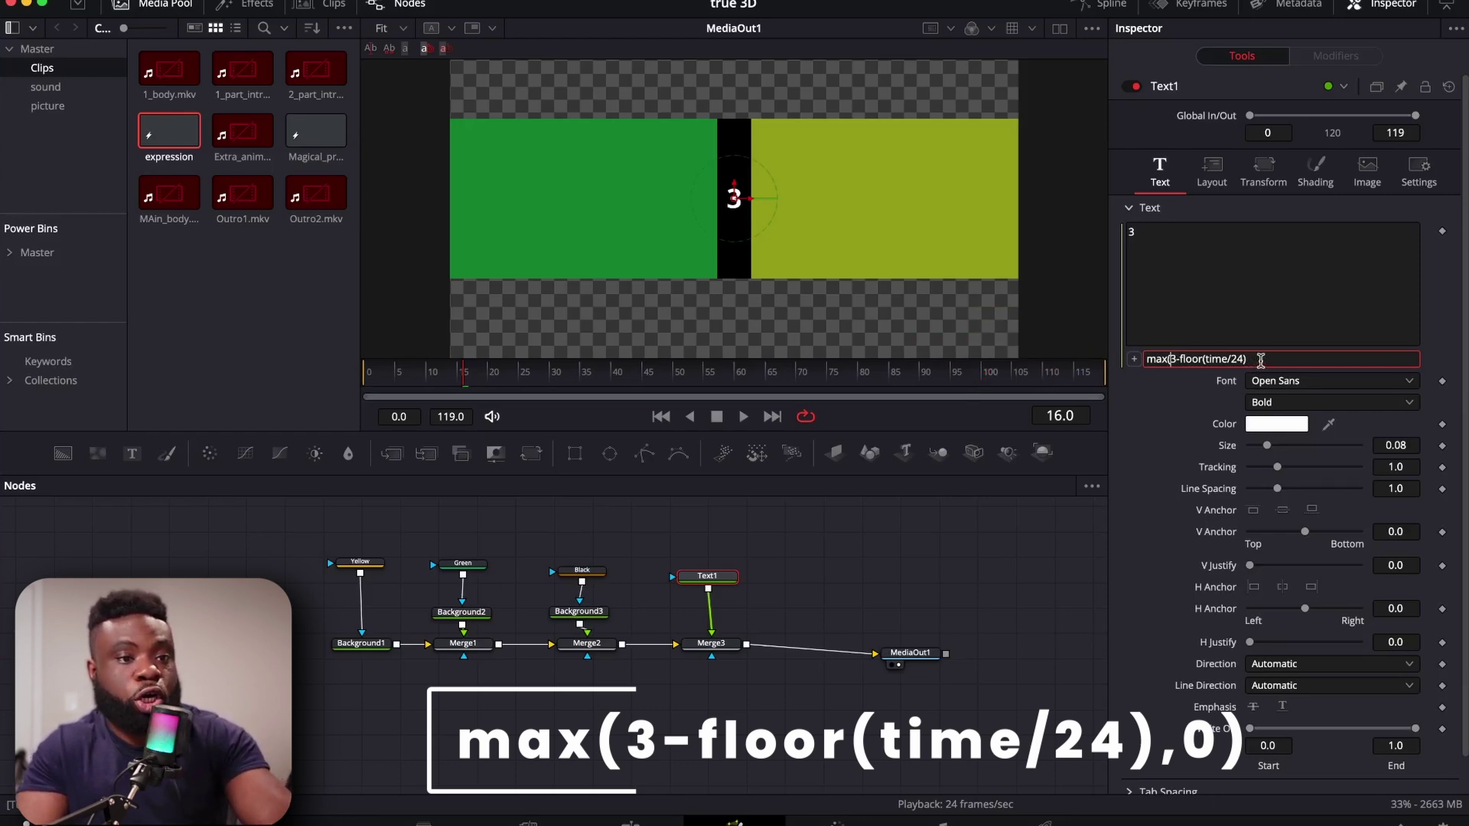
click(1260, 362)
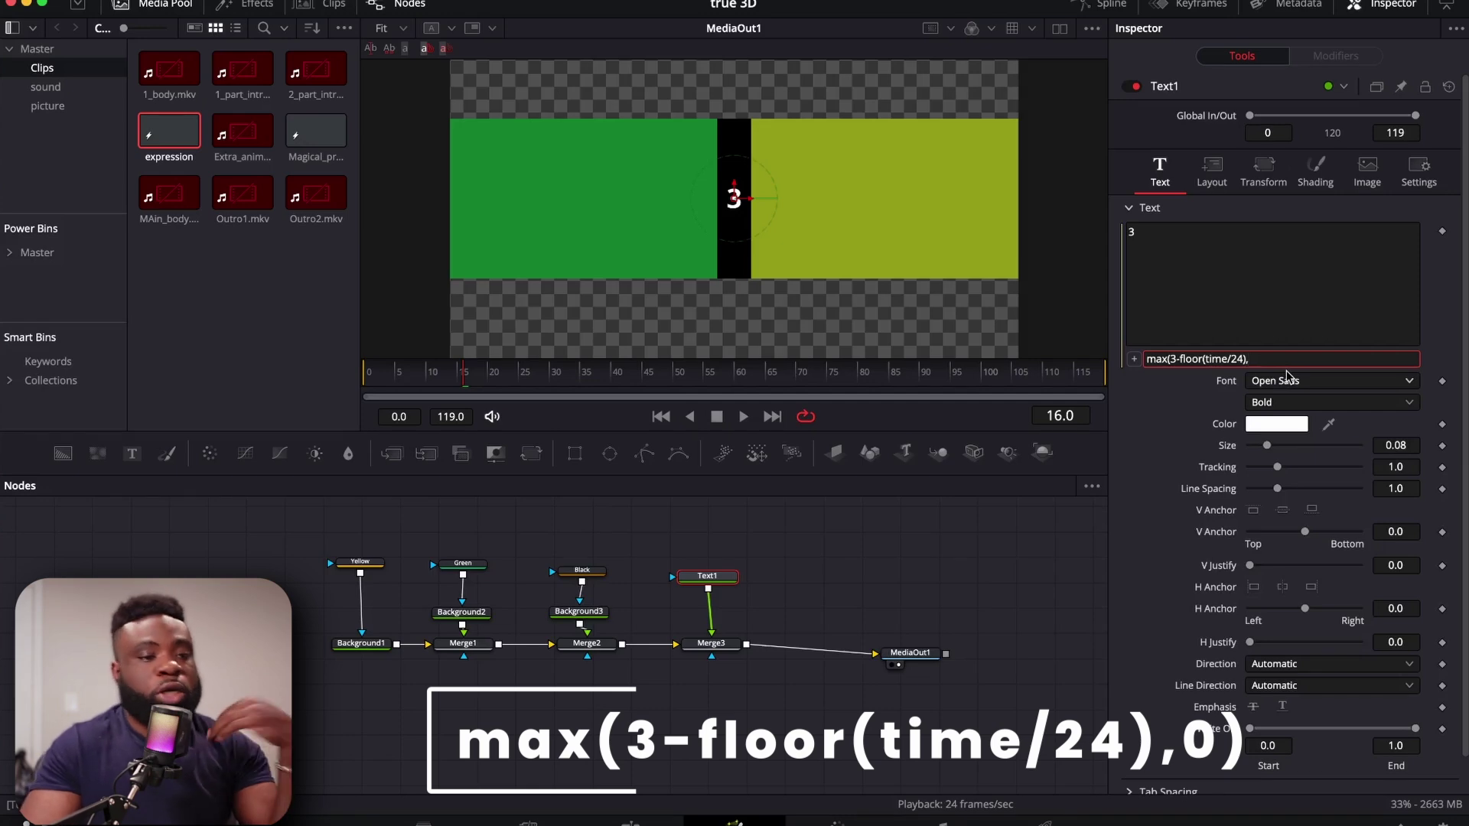
text(0)
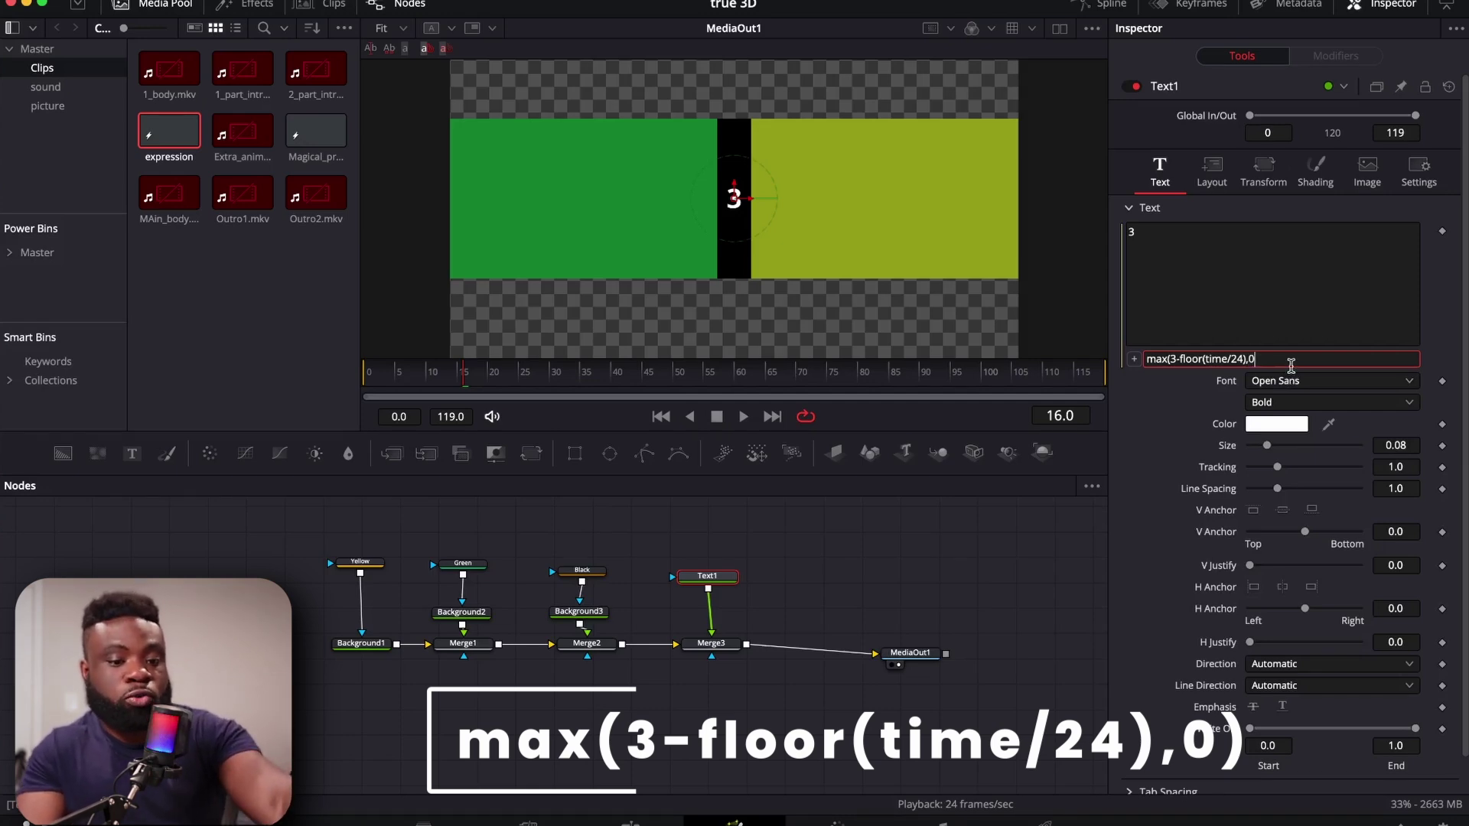
text())
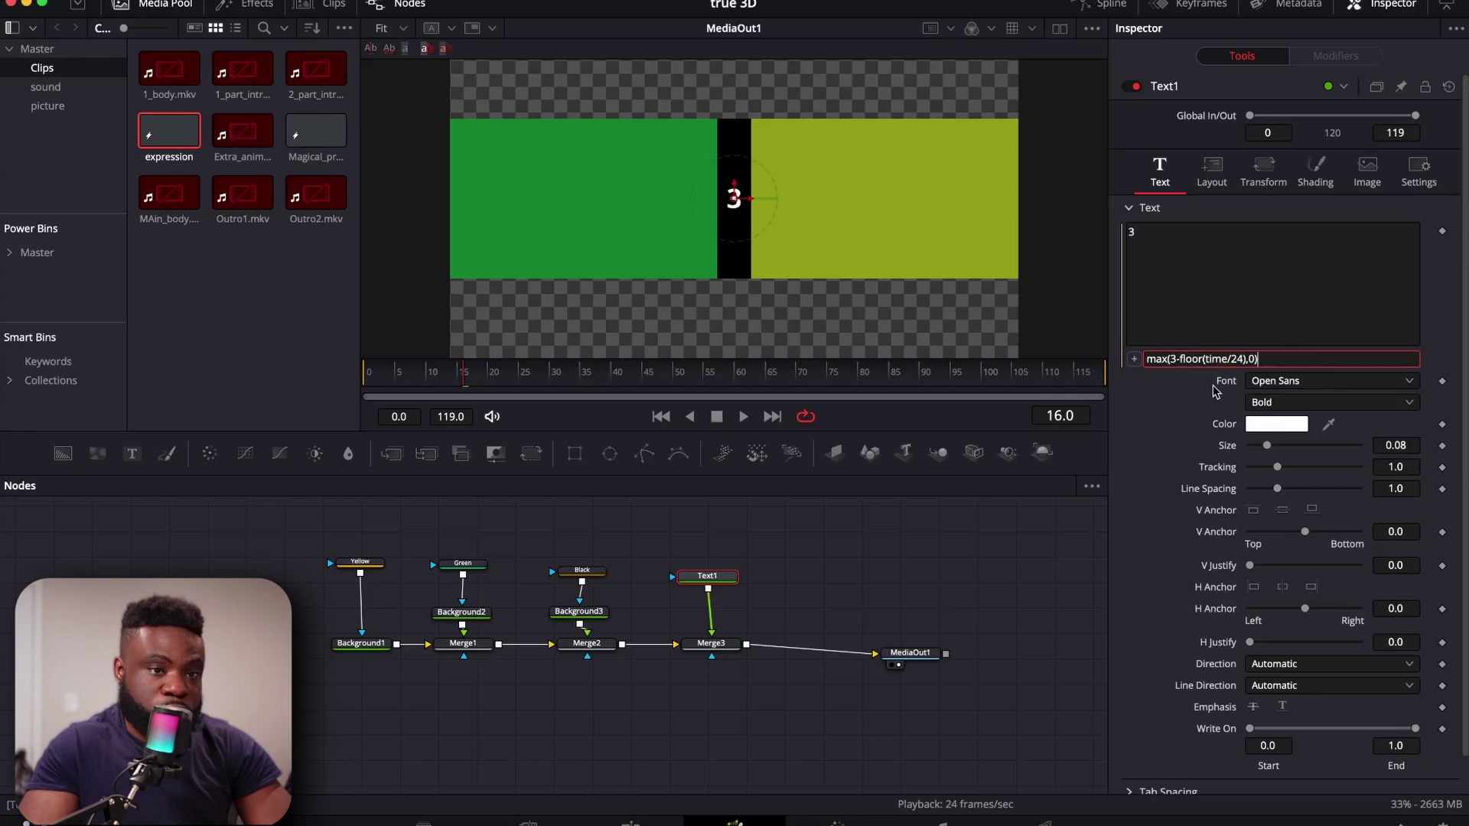
key(Tab)
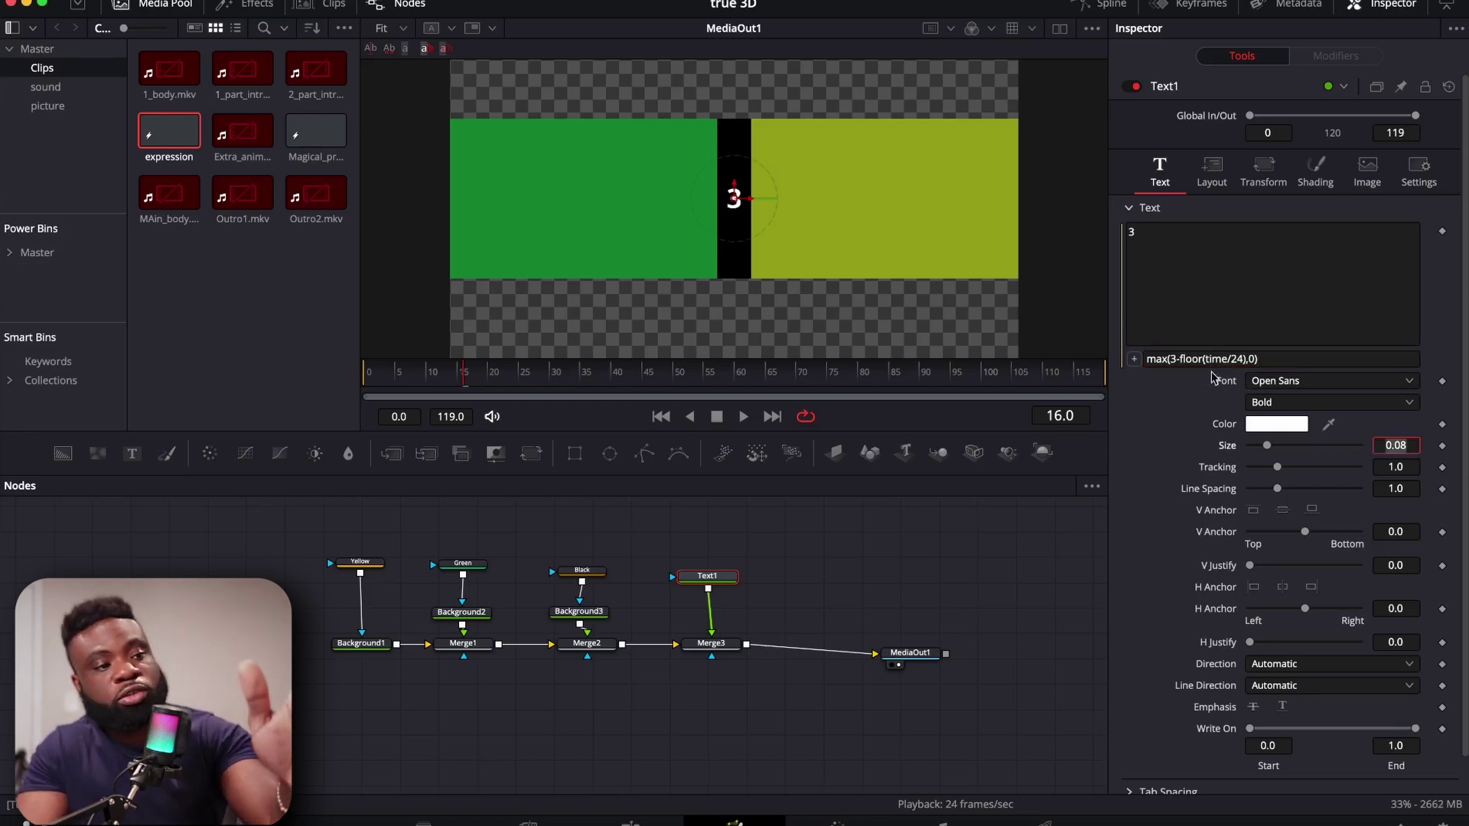
- Play the composition from frame 0 and replay it to check that the countdown stops at zero
drag(462, 383, 361, 388)
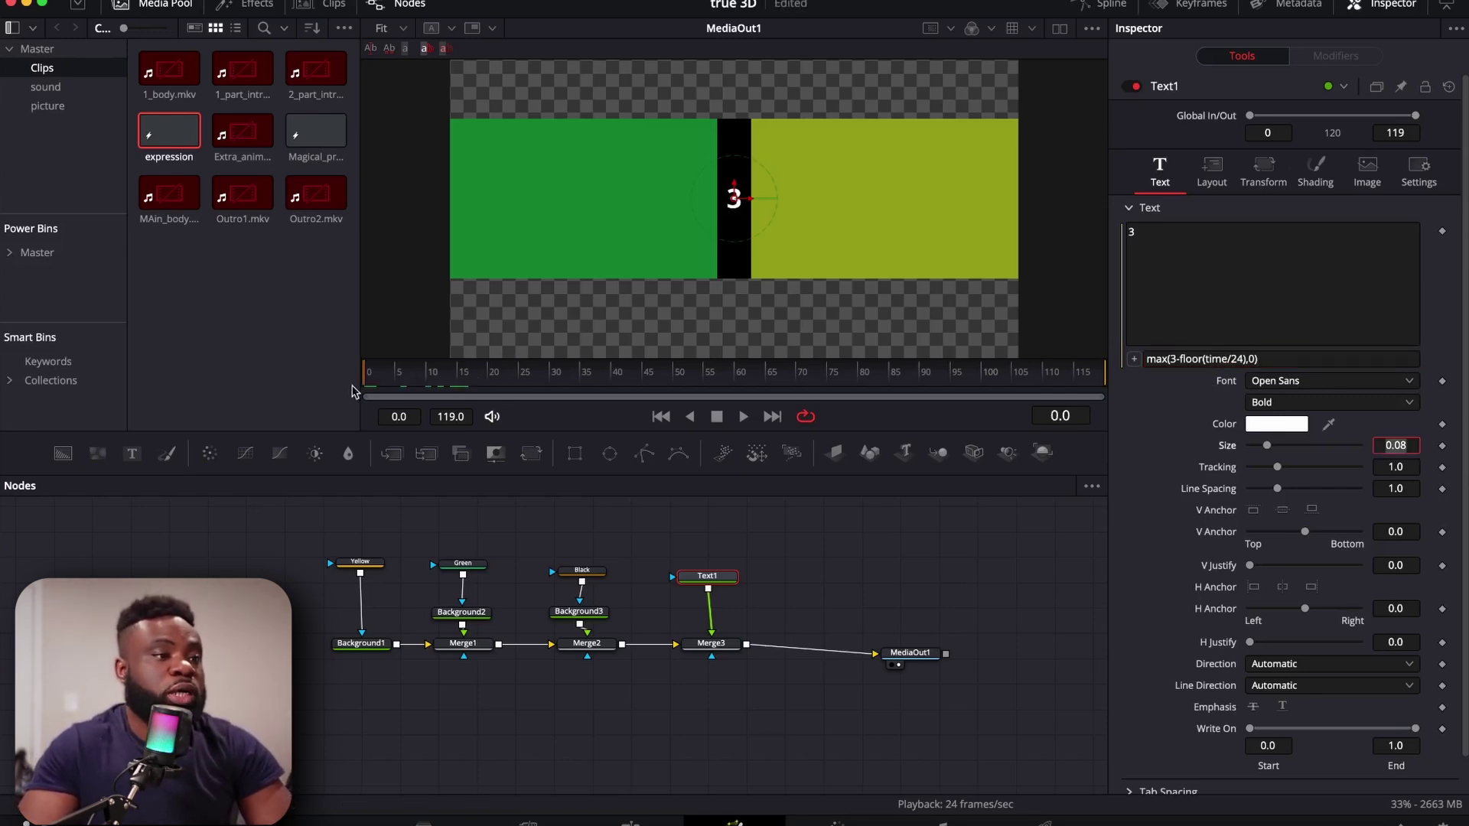
click(743, 418)
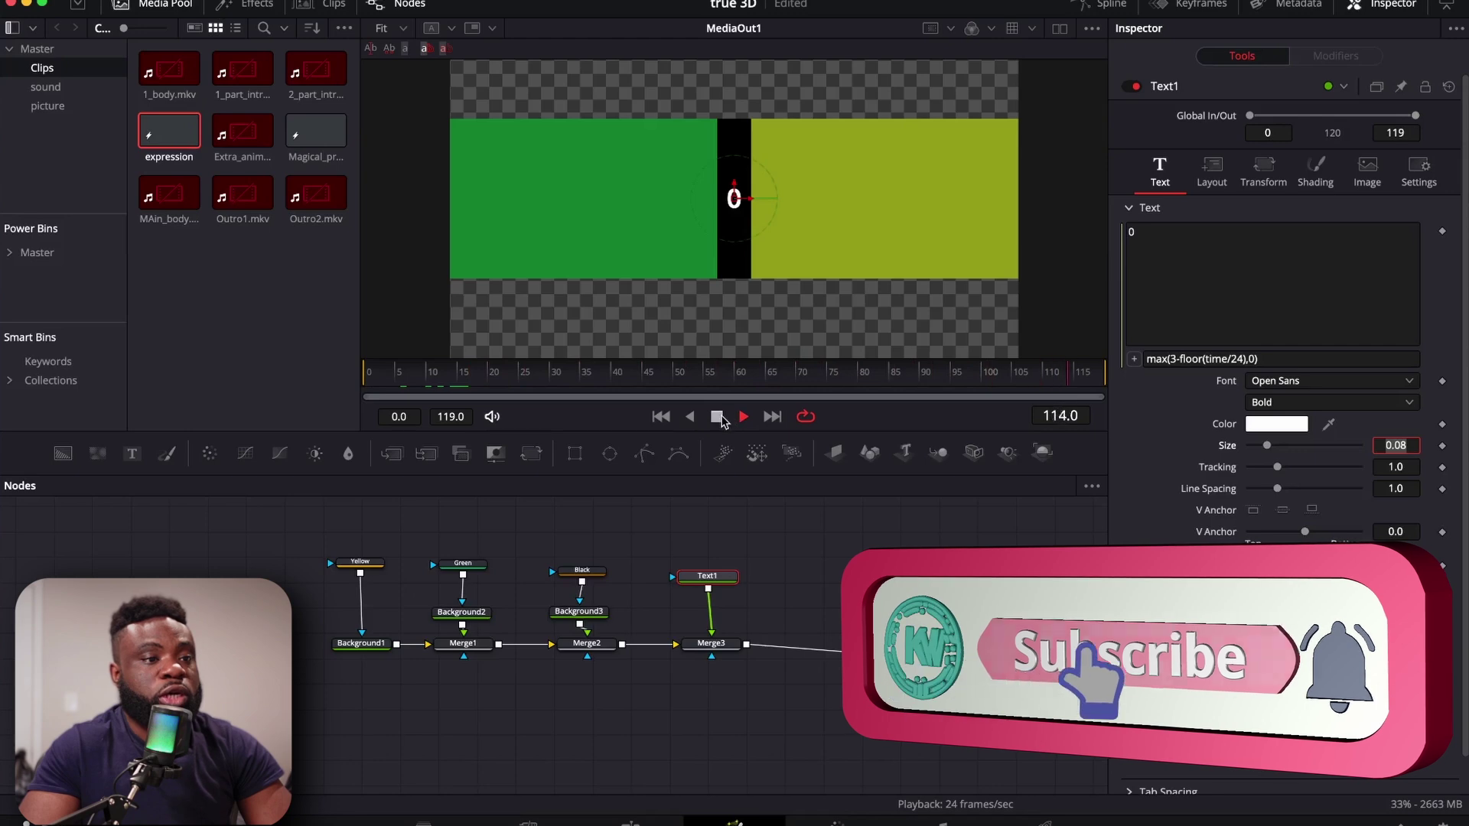
click(746, 420)
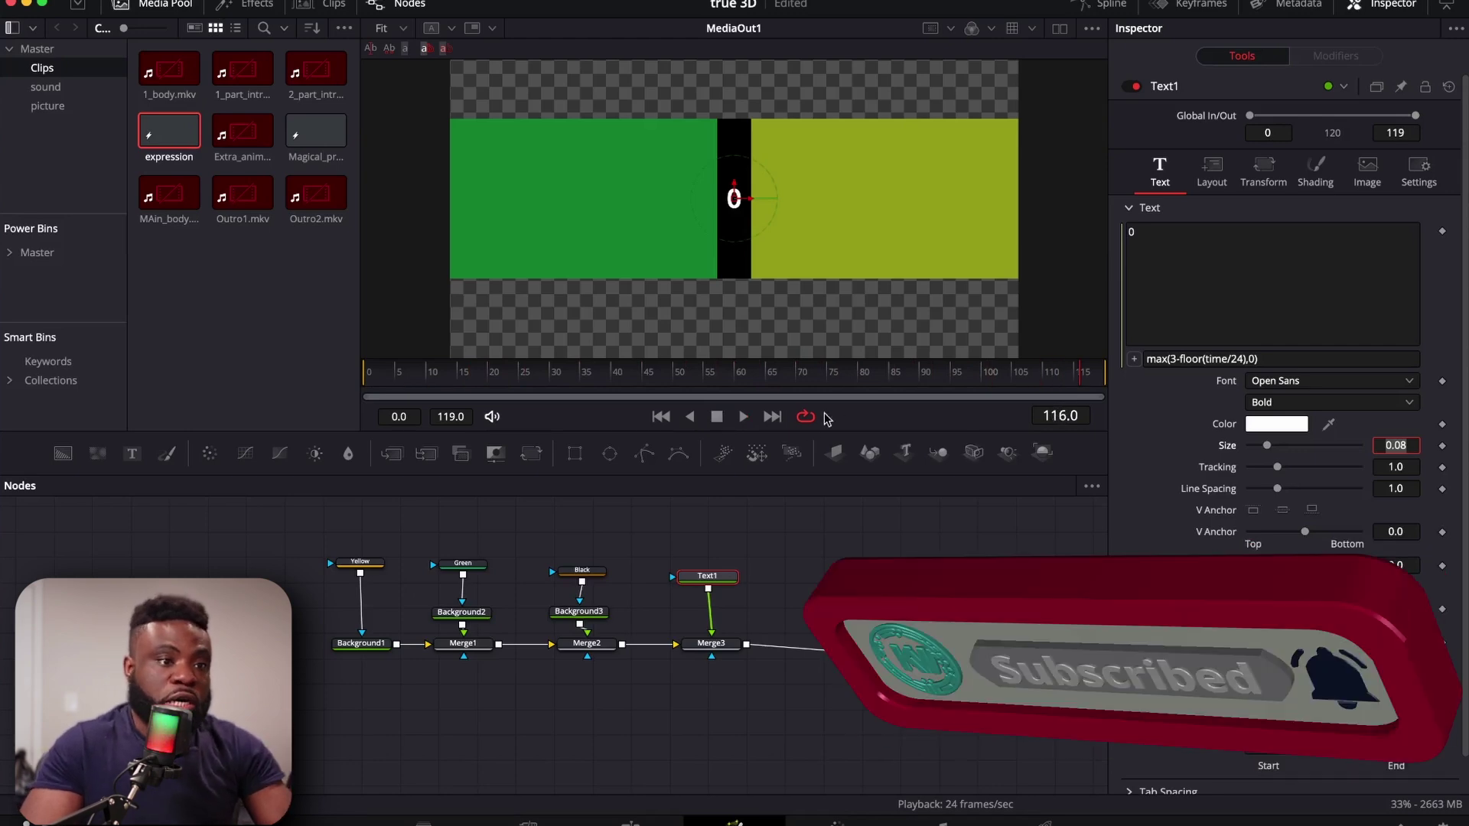
click(743, 418)
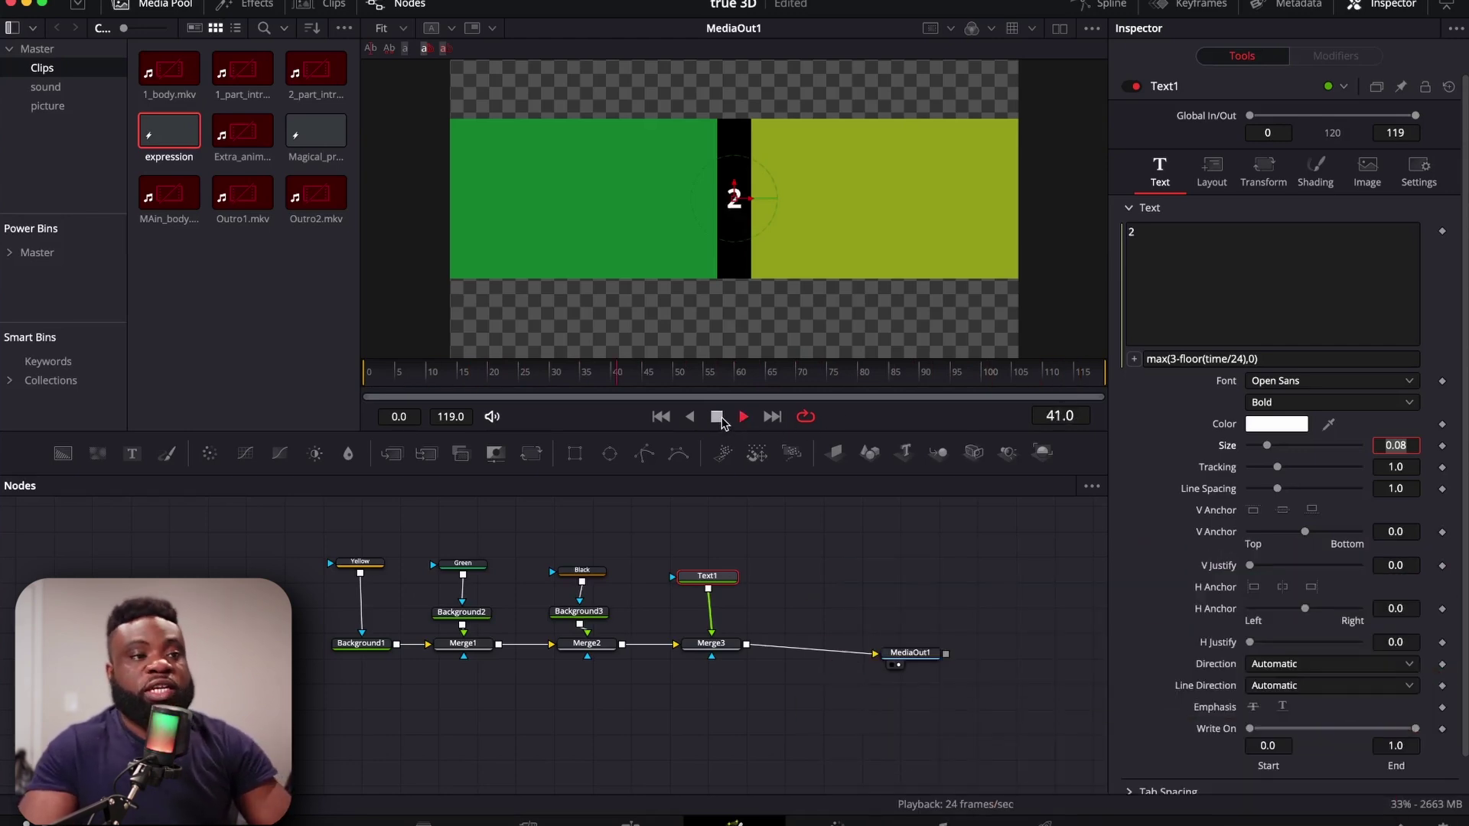
click(718, 418)
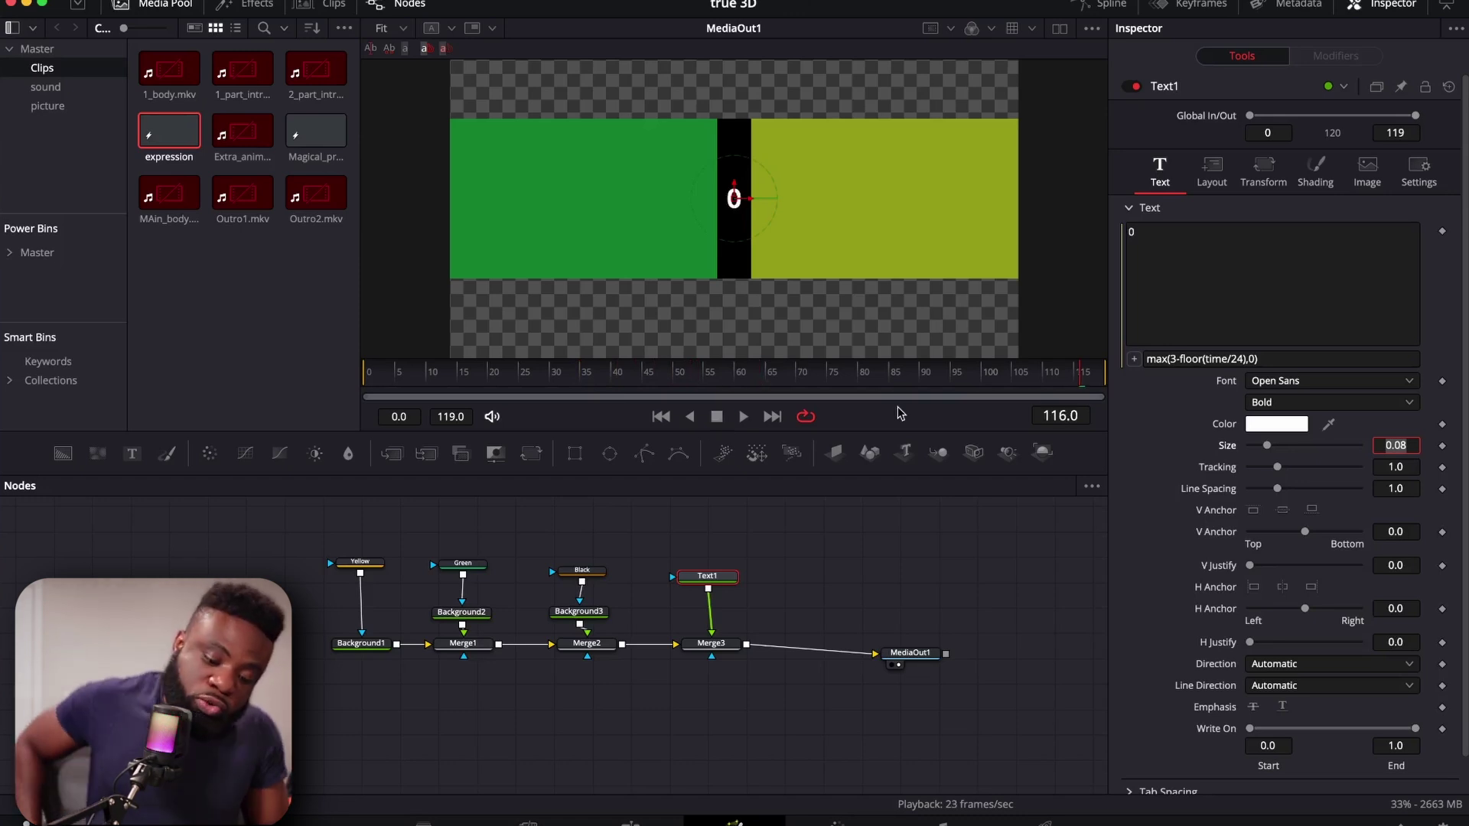